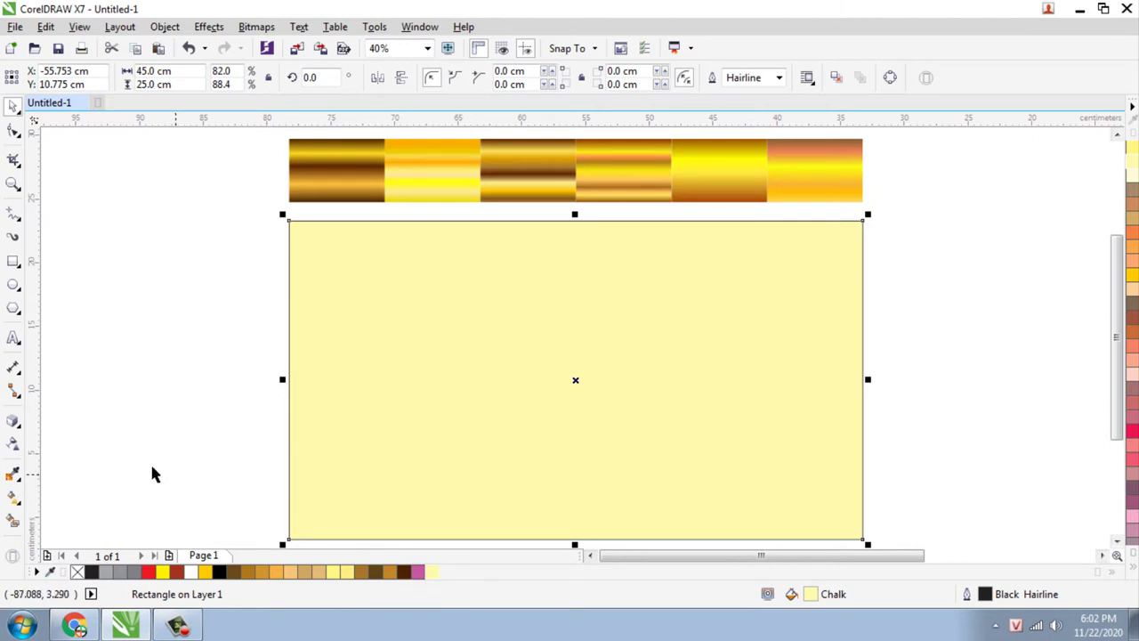
Give the large Chalk rectangle an elliptical fountain fill with a white centre and set its outline to None
{"action": "left_click", "coordinate": [13, 500]}
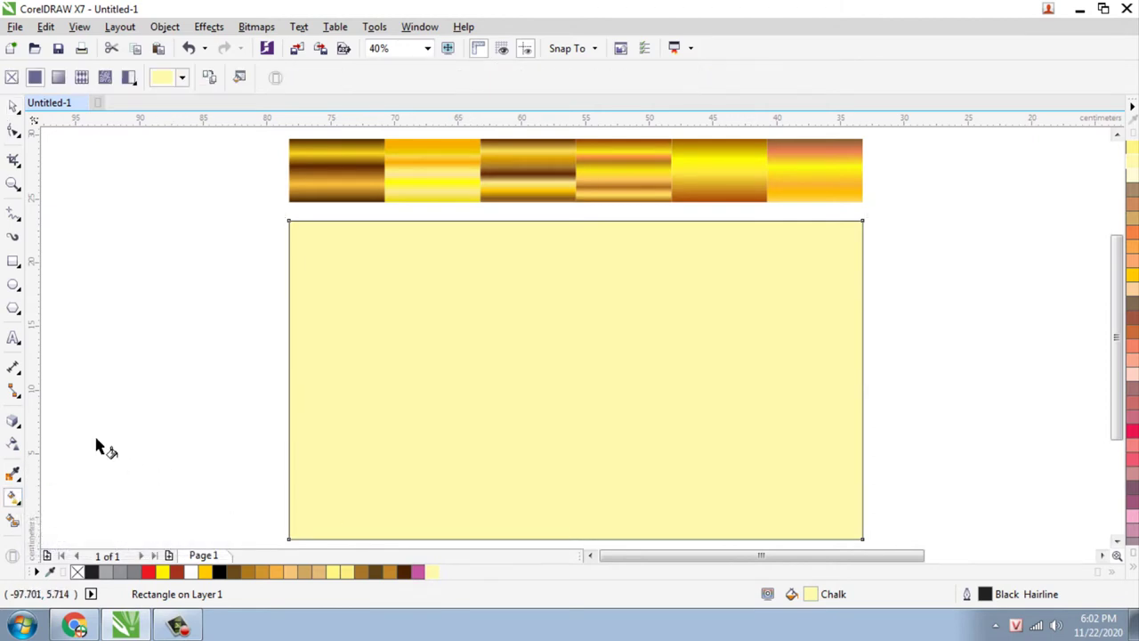
{"action": "left_click", "coordinate": [58, 78]}
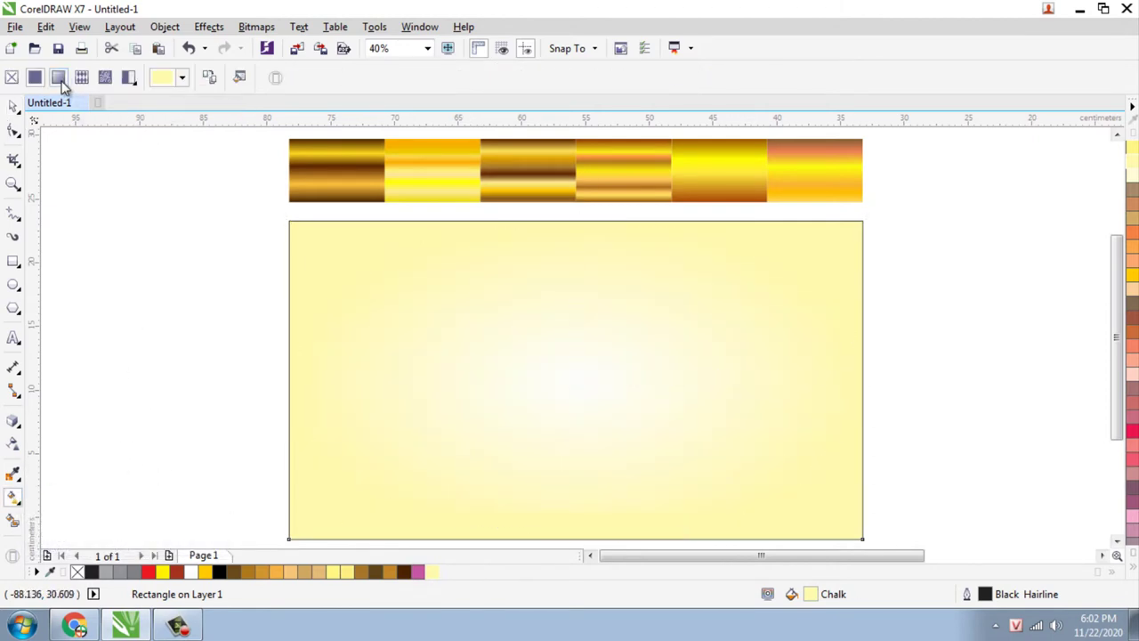
{"action": "left_click", "coordinate": [14, 107]}
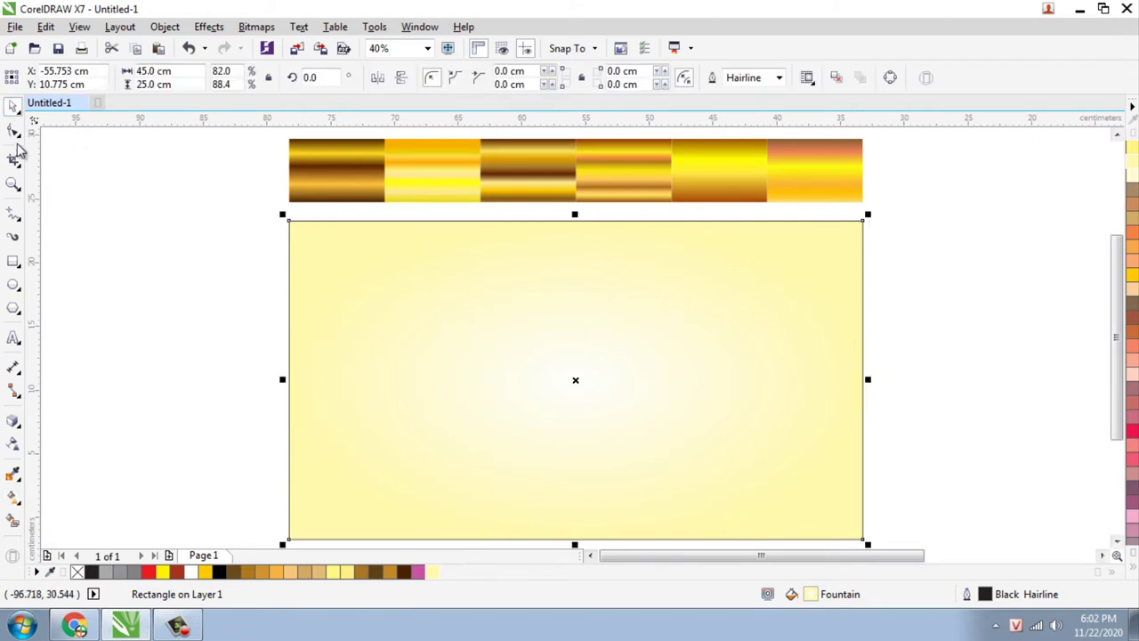
{"action": "left_click", "coordinate": [778, 78]}
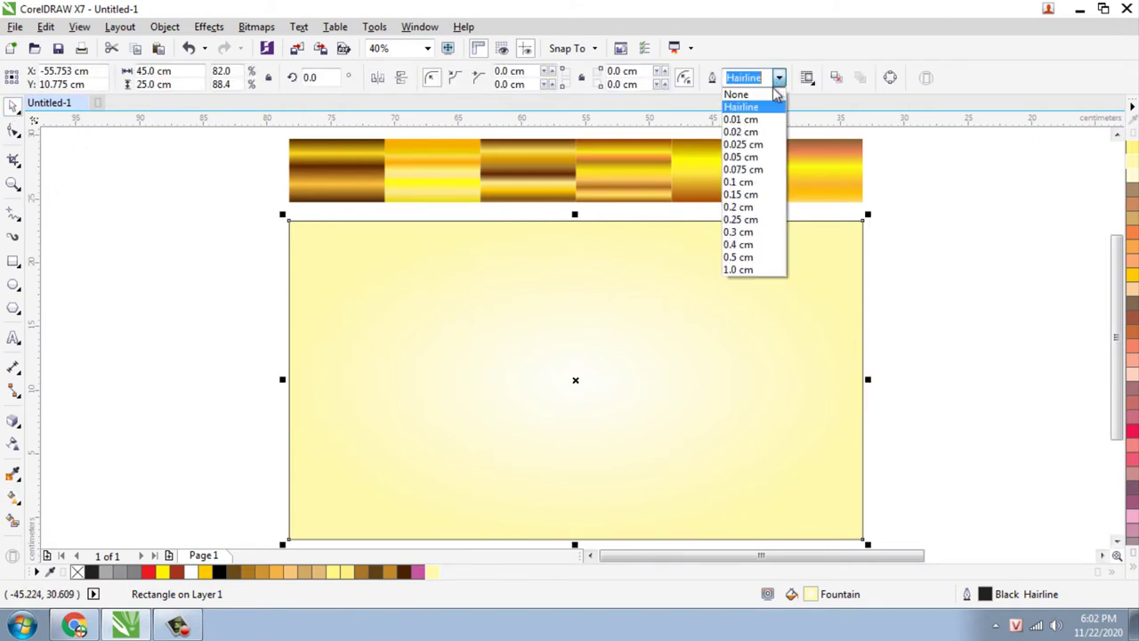
{"action": "left_click", "coordinate": [739, 95]}
{"action": "left_click", "coordinate": [98, 352]}
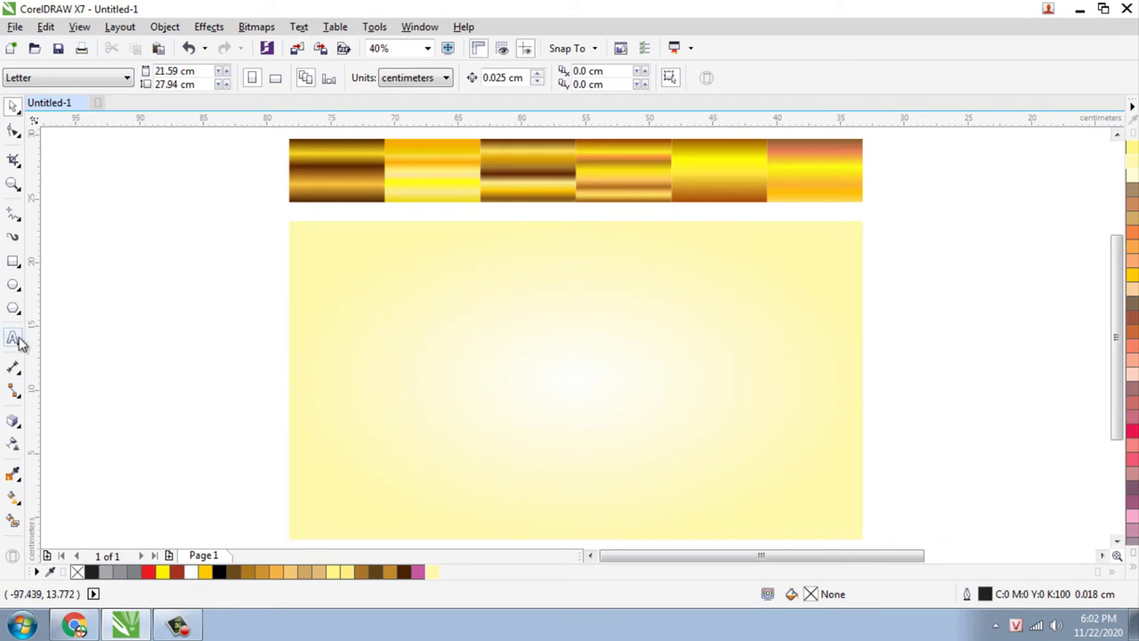
Add the artistic text "TEXT" at 200 pt on the upper part of the cream rectangle
{"action": "left_click", "coordinate": [19, 342]}
{"action": "left_click", "coordinate": [103, 338]}
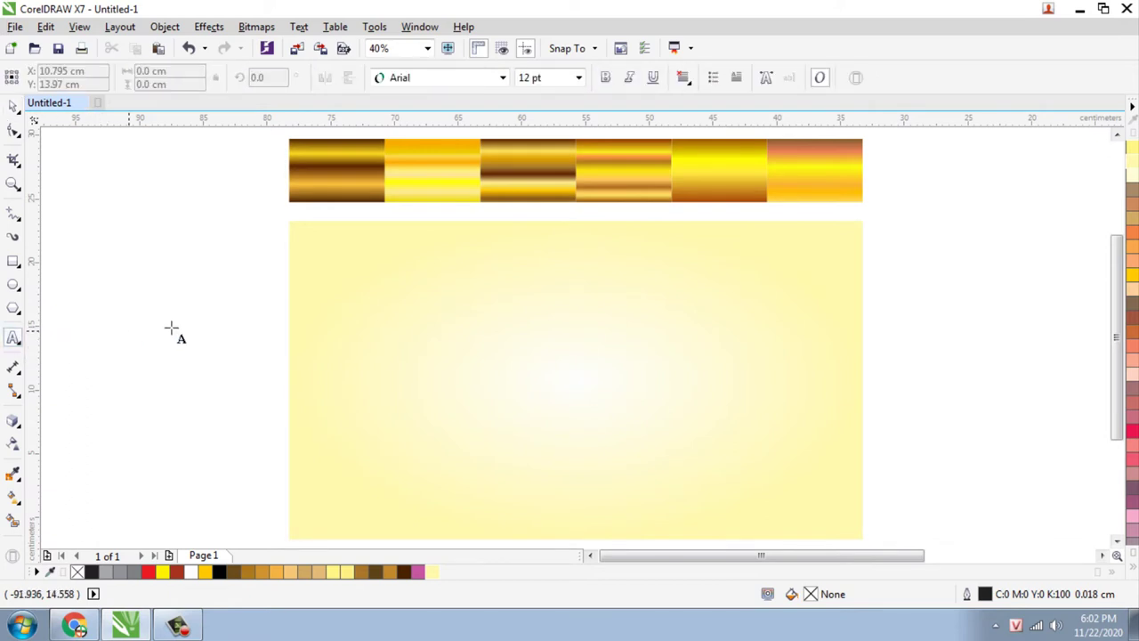
{"action": "left_click", "coordinate": [318, 320]}
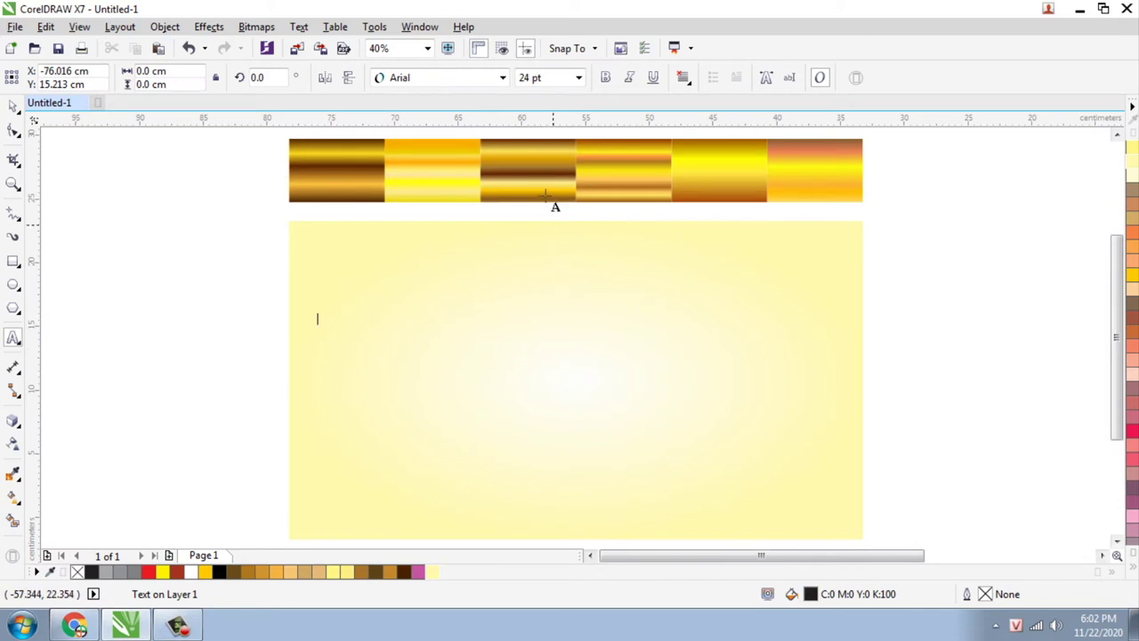
{"action": "left_click", "coordinate": [578, 77]}
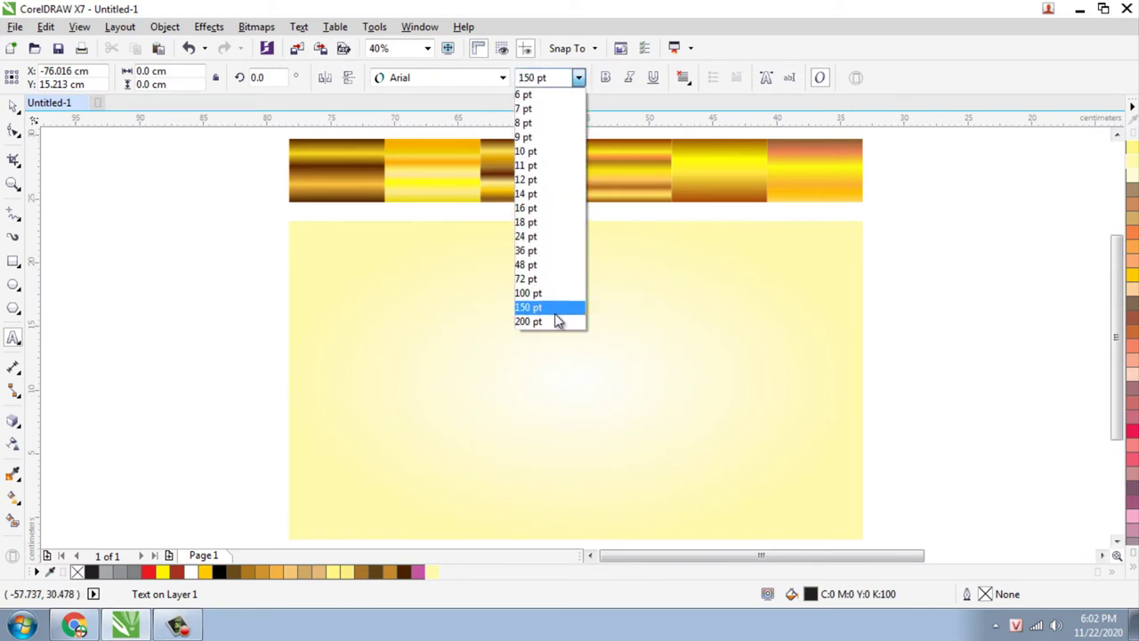
{"action": "left_click", "coordinate": [555, 322]}
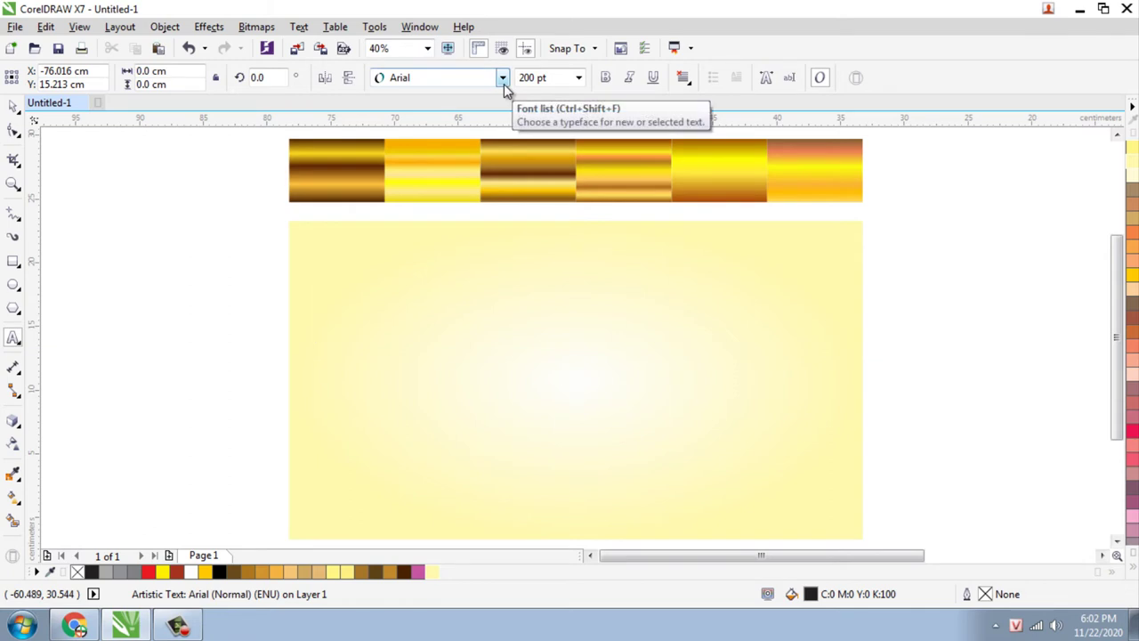
{"action": "type", "text": "T"}
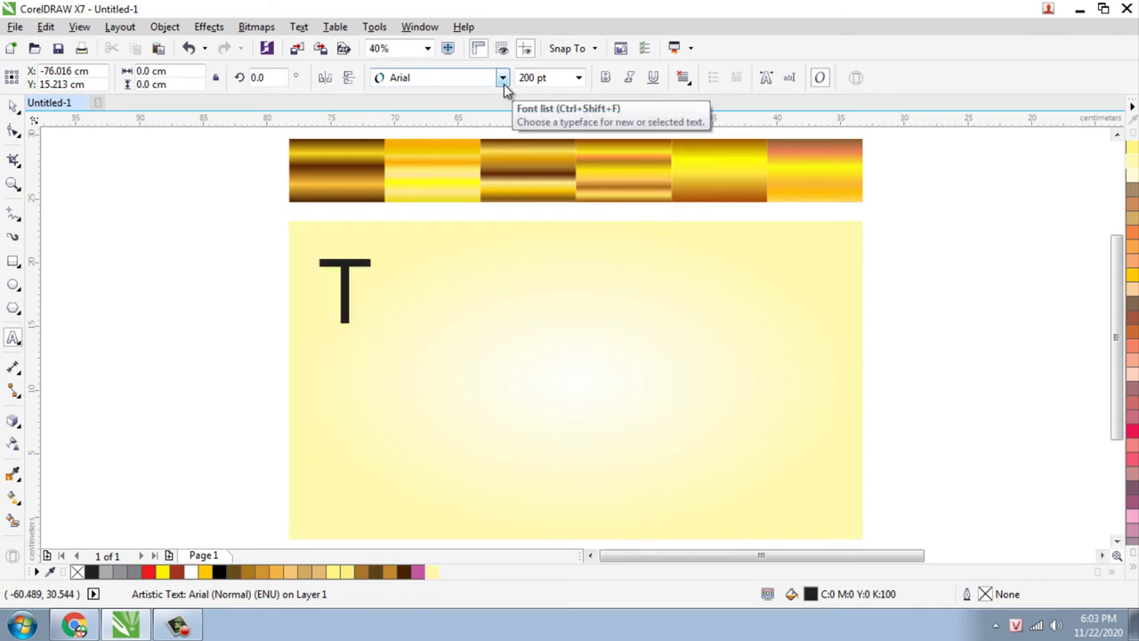
{"action": "type", "text": "EXT"}
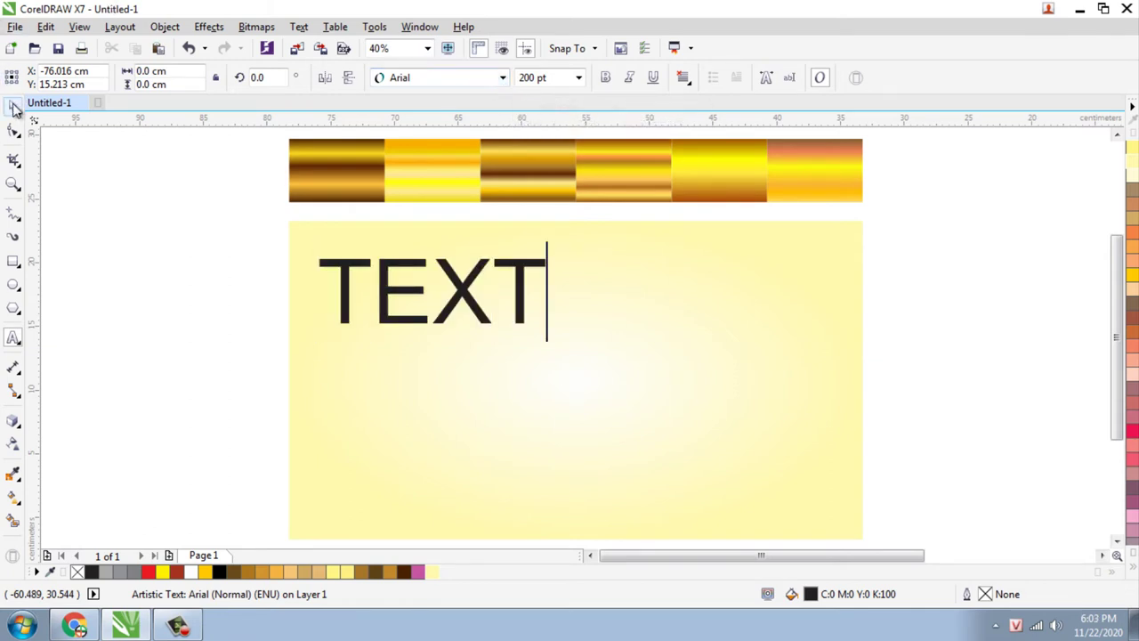
Format the word TEXT in bold Times New Roman and scale it up to about 30.3 cm wide
{"action": "left_click", "coordinate": [15, 107]}
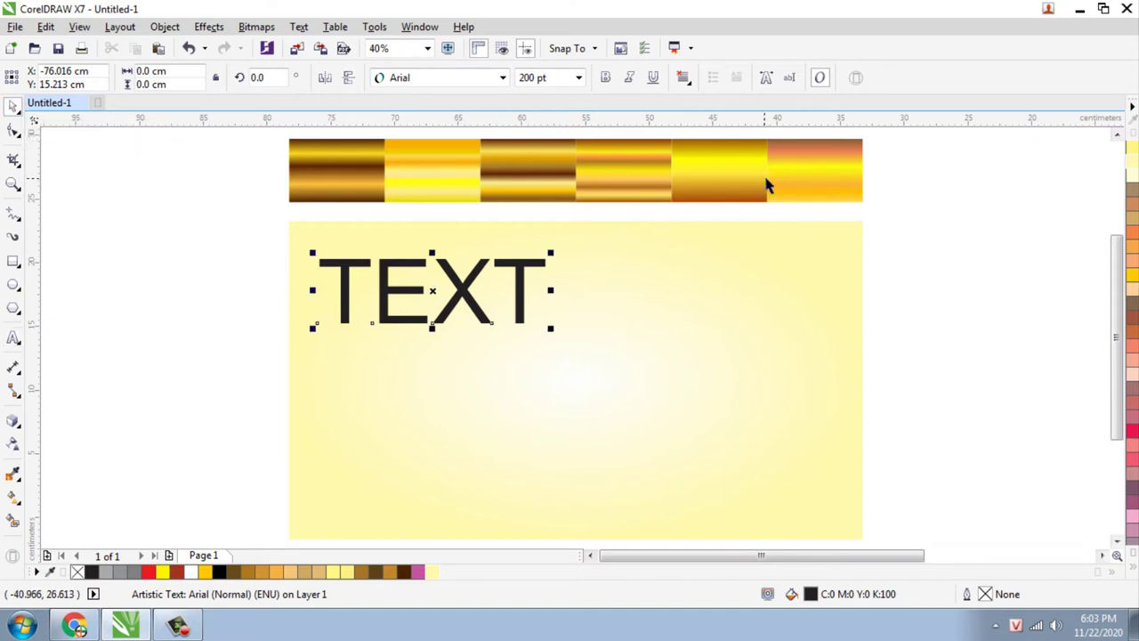
{"action": "left_click", "coordinate": [503, 78]}
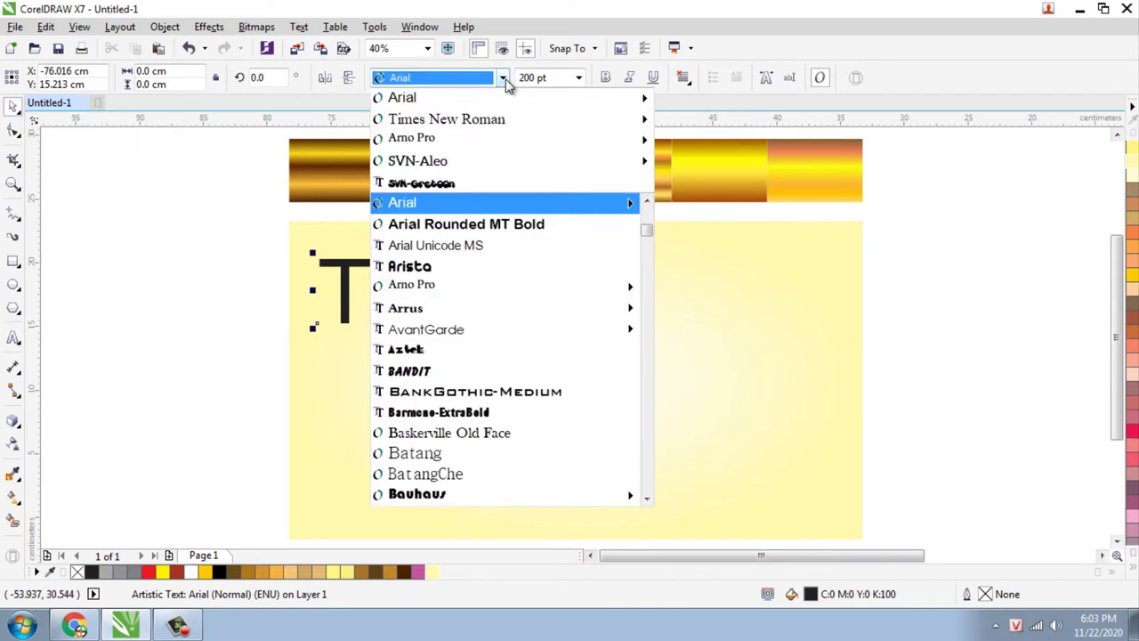
{"action": "left_click", "coordinate": [506, 119]}
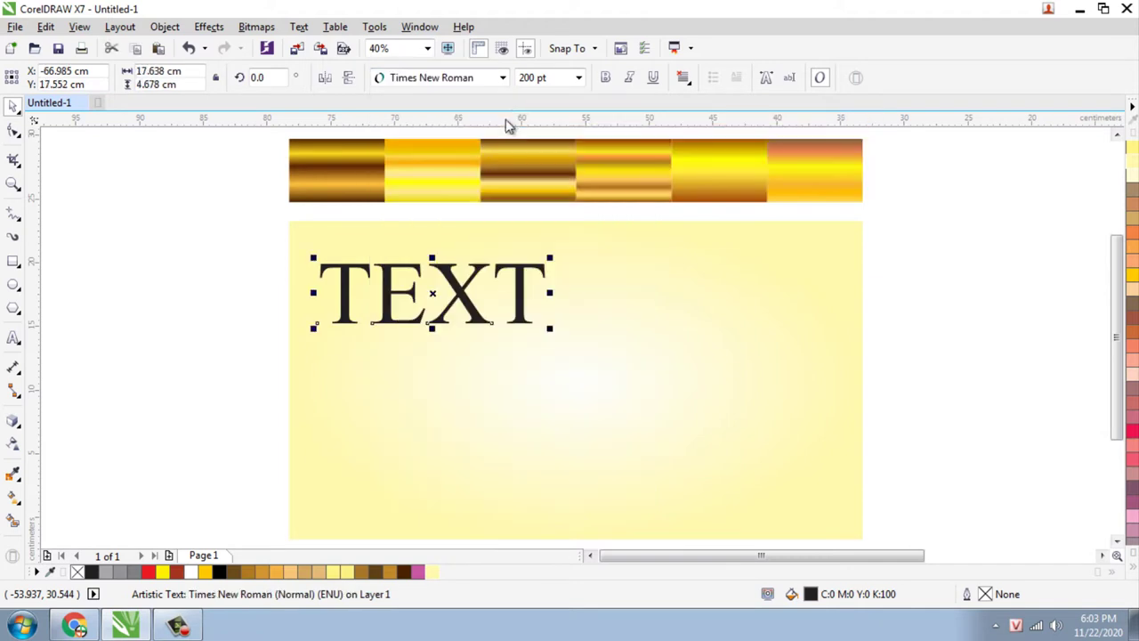
{"action": "left_click", "coordinate": [612, 81]}
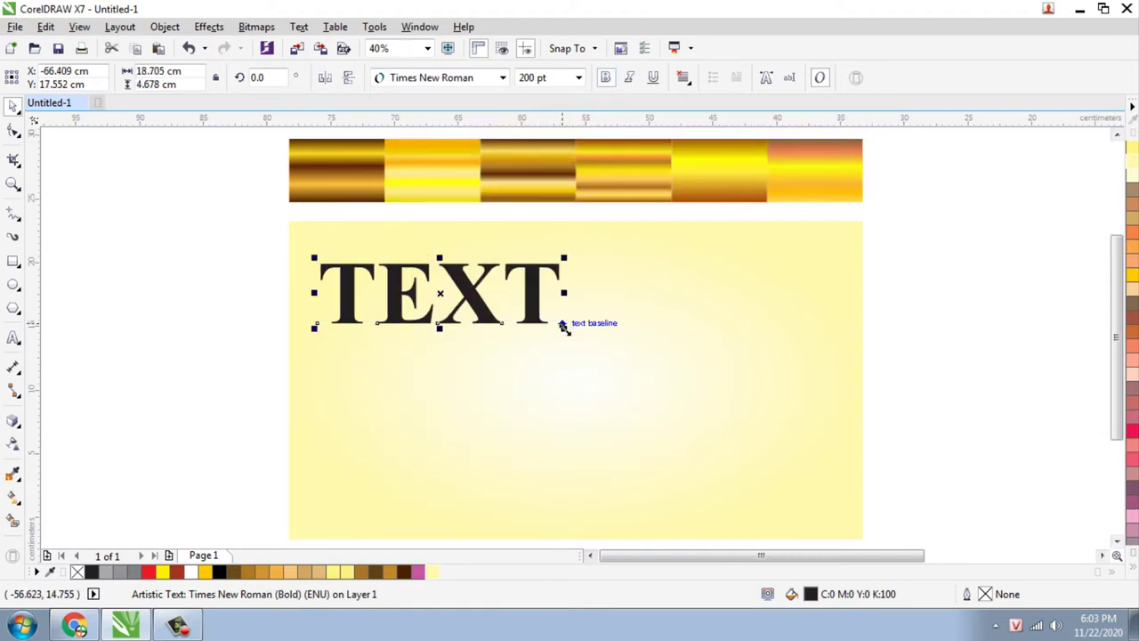
{"action": "left_click_drag", "start_coordinate": [562, 327], "coordinate": [716, 401]}
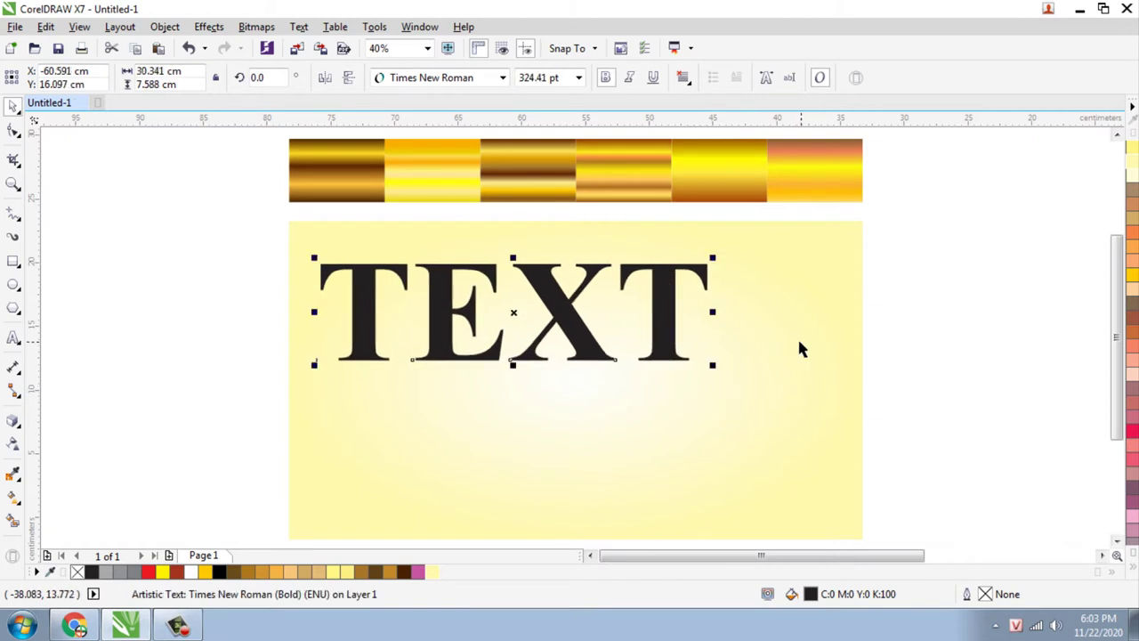
Set the character spacing of TEXT to 30% and move the word to the middle of the cream rectangle
{"action": "left_click", "coordinate": [766, 78]}
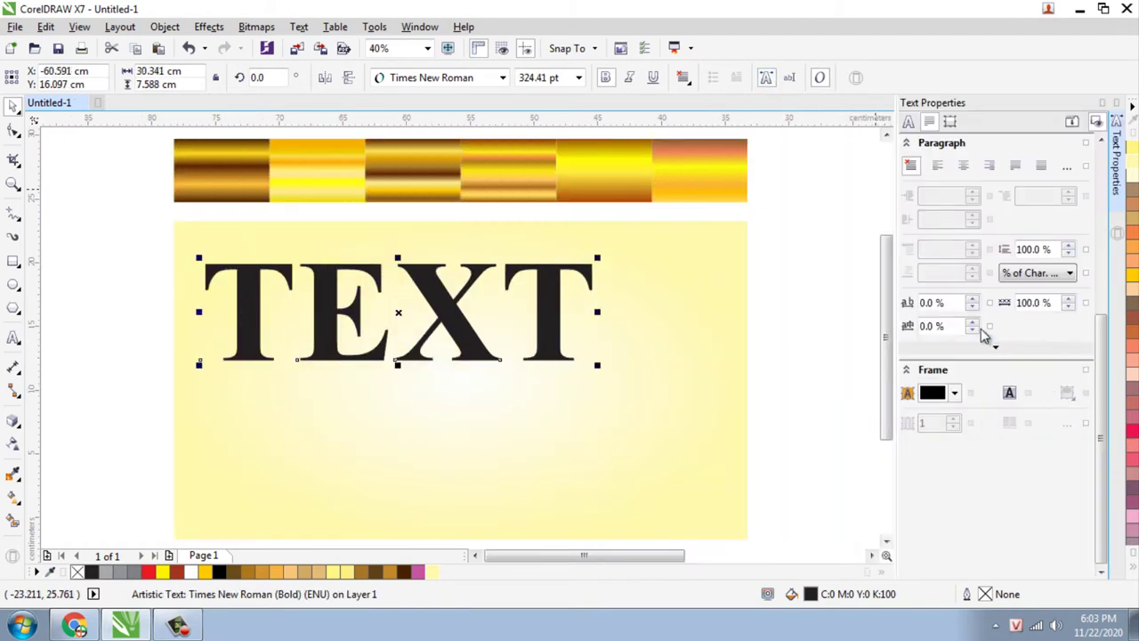
{"action": "left_click", "coordinate": [959, 304]}
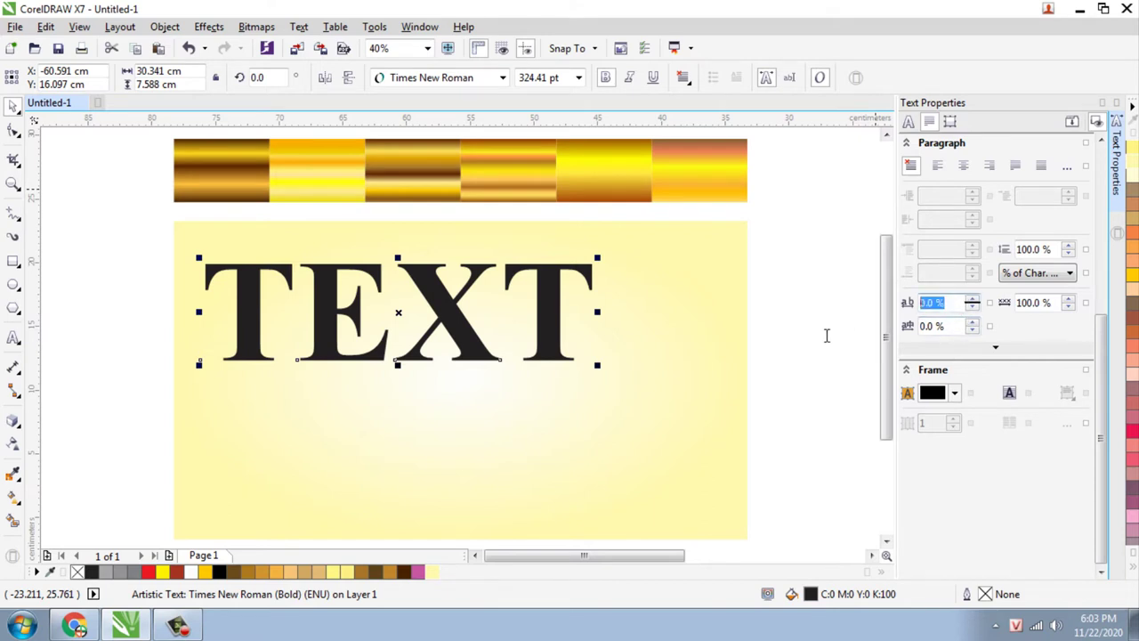
{"action": "type", "text": "30"}
{"action": "key", "text": "Return"}
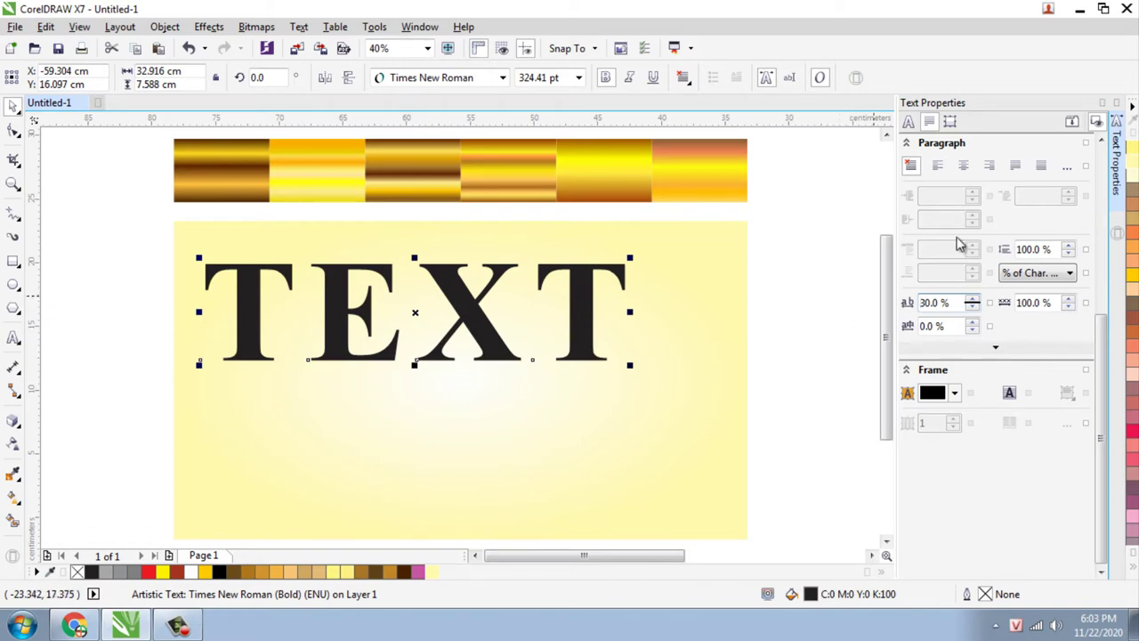
{"action": "left_click", "coordinate": [1119, 104]}
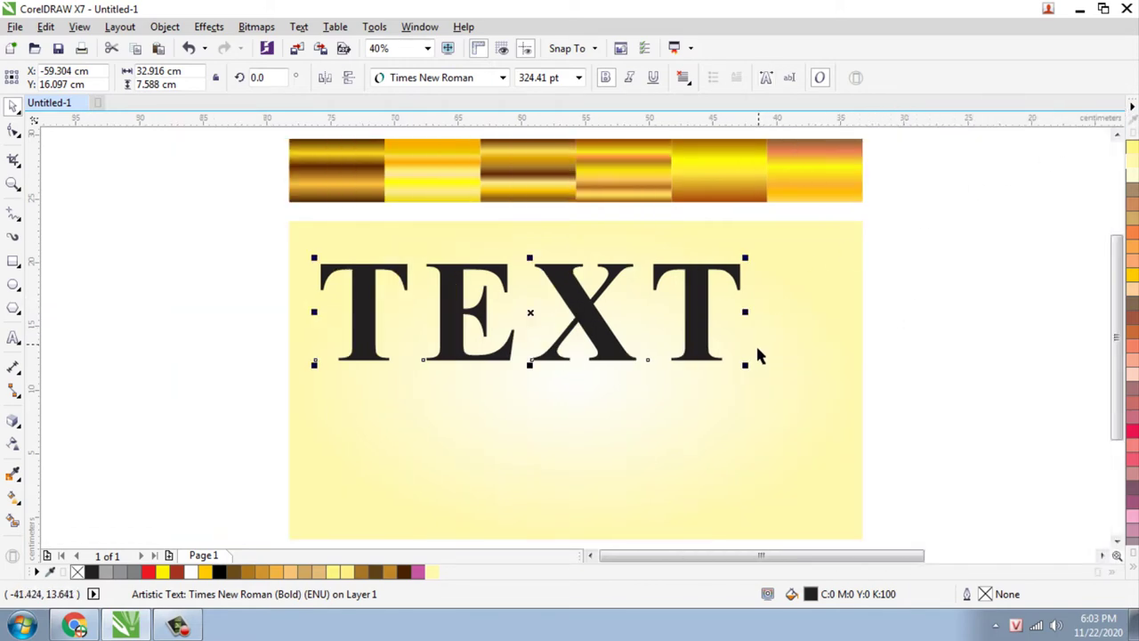
{"action": "left_click_drag", "start_coordinate": [701, 349], "coordinate": [729, 412]}
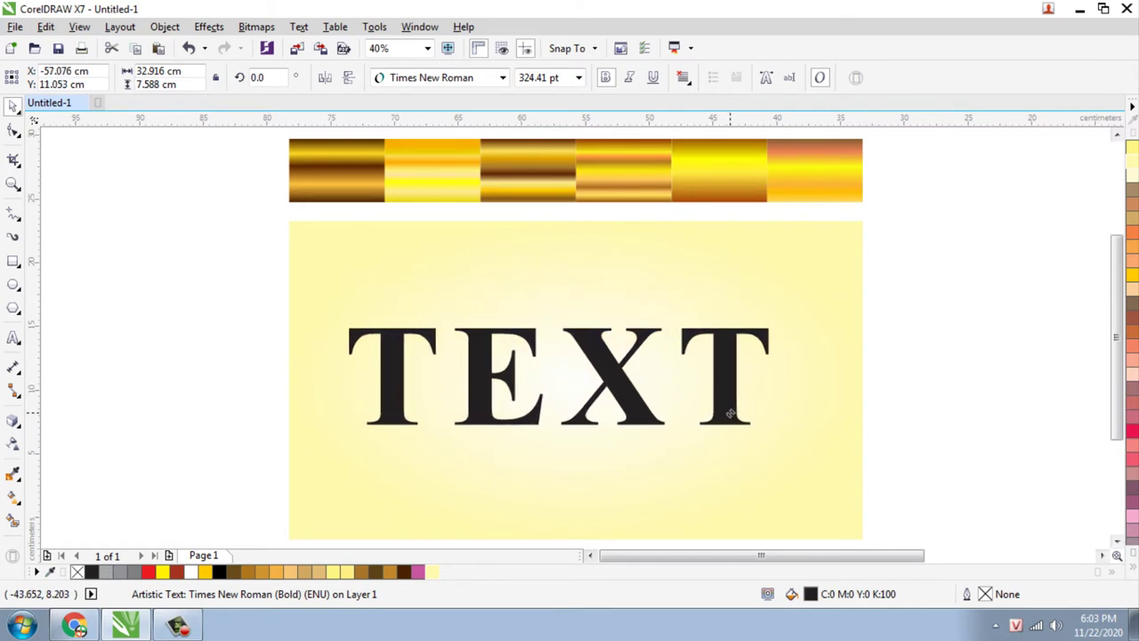
Apply a one-step outside contour with a 0.3 cm offset and red fill to TEXT
{"action": "left_click", "coordinate": [207, 28]}
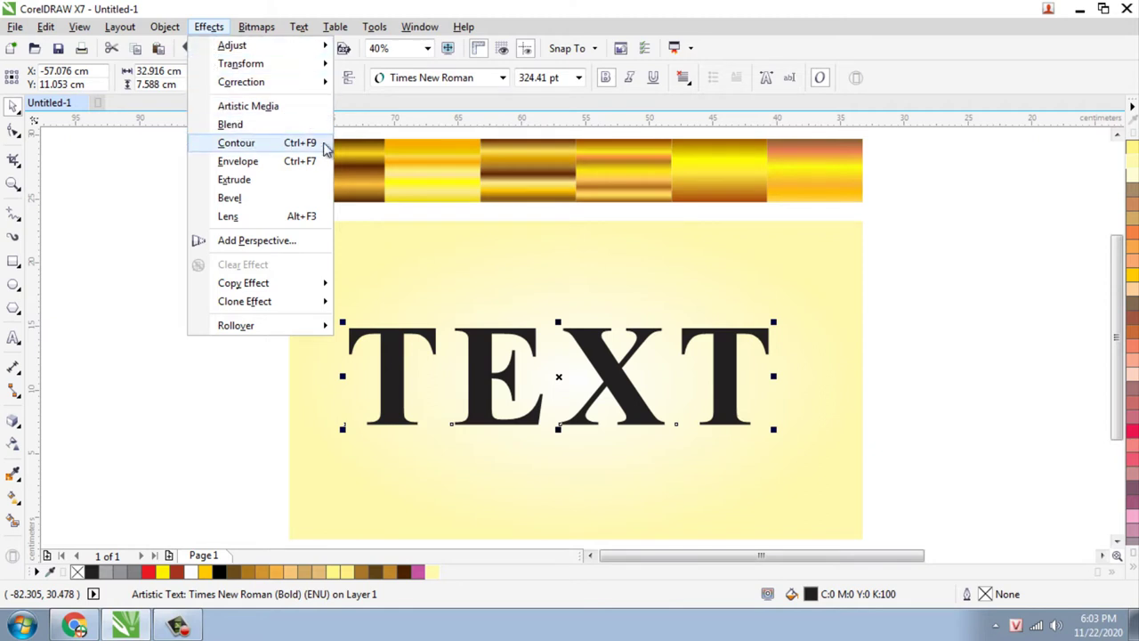
{"action": "left_click", "coordinate": [237, 142]}
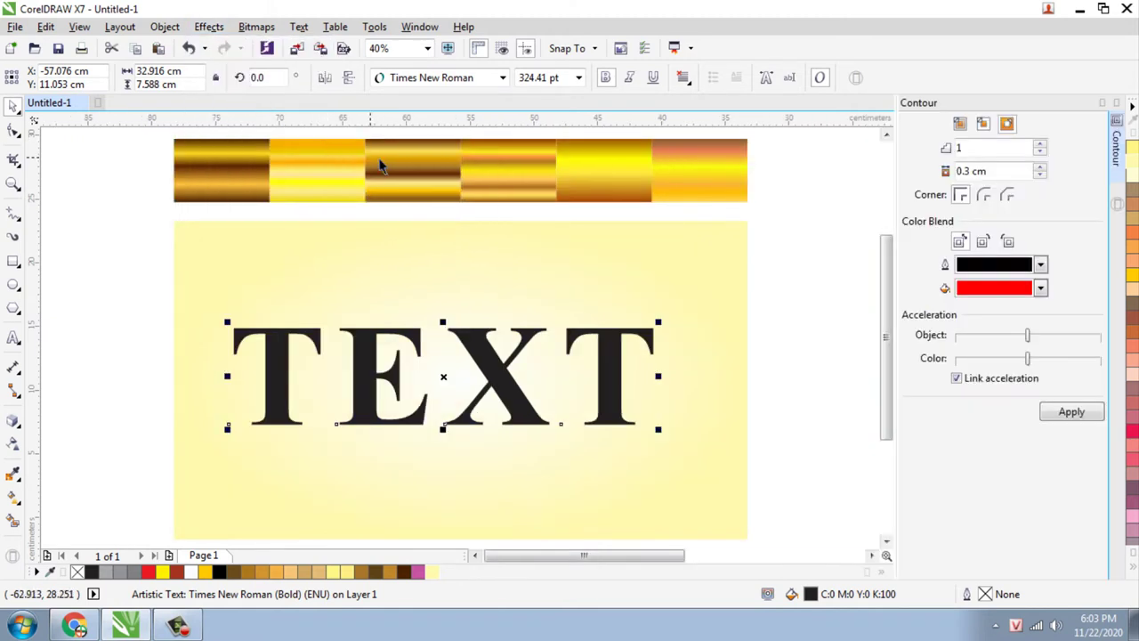
{"action": "double_click", "coordinate": [978, 172]}
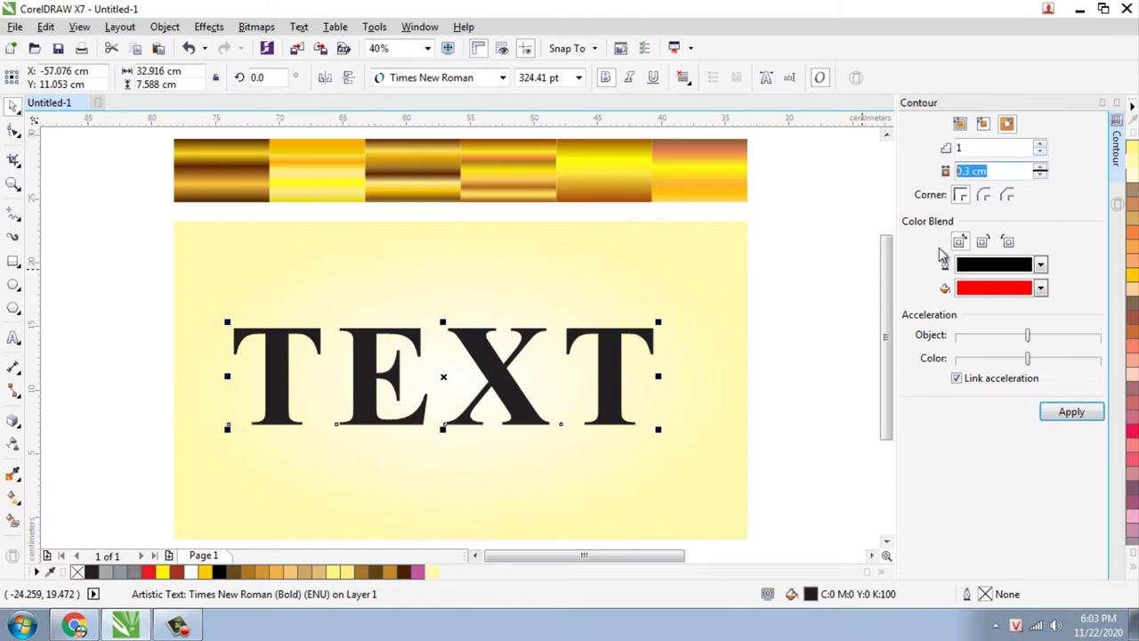
{"action": "left_click", "coordinate": [1071, 413]}
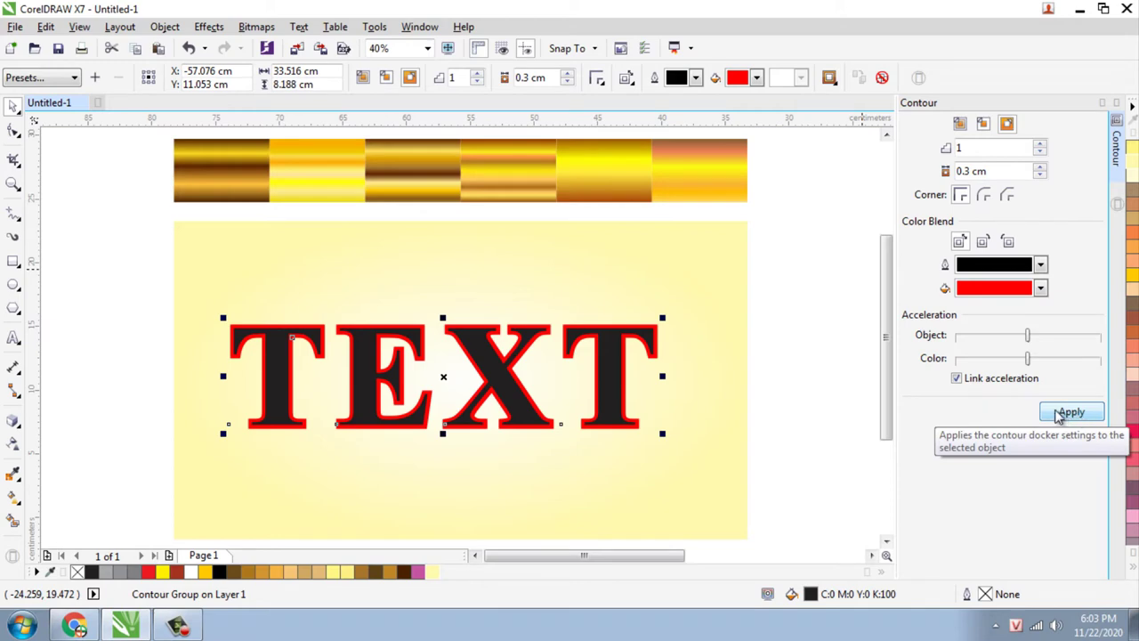
{"action": "left_click", "coordinate": [1117, 103]}
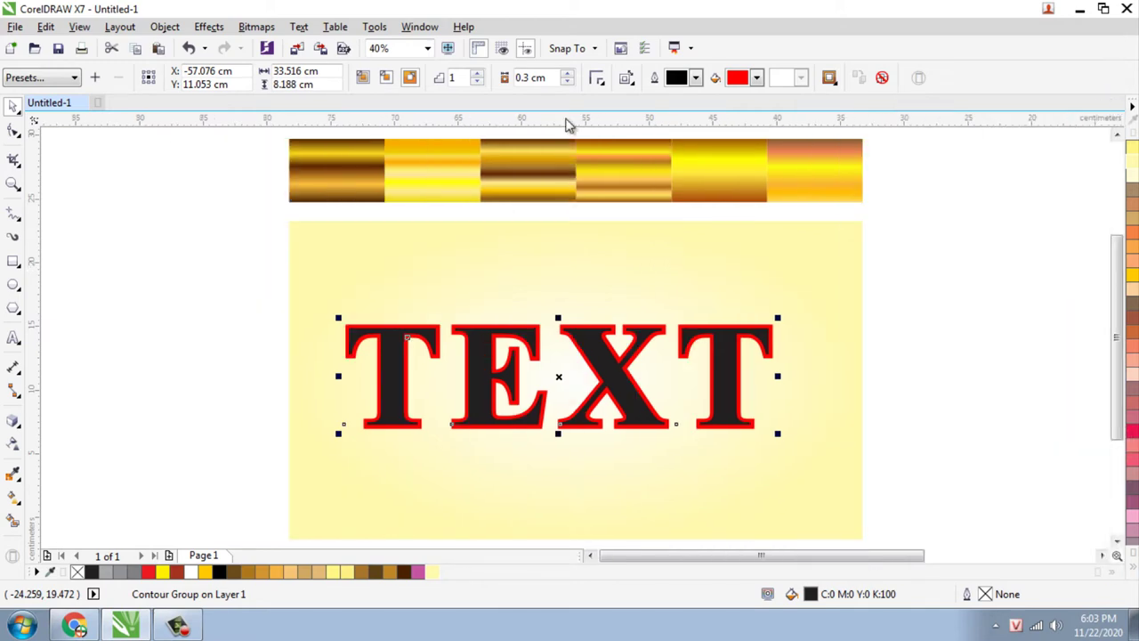
Break the contour group apart so the contour is separate from the text, leaving both in place and deselected
{"action": "left_click", "coordinate": [164, 27]}
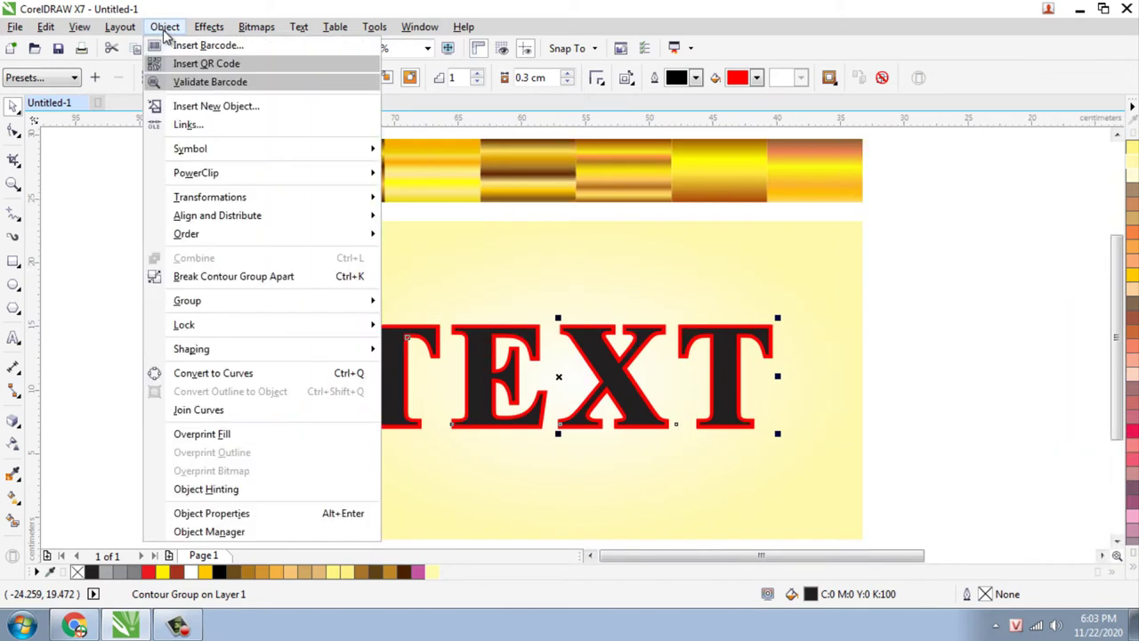
{"action": "left_click", "coordinate": [211, 276]}
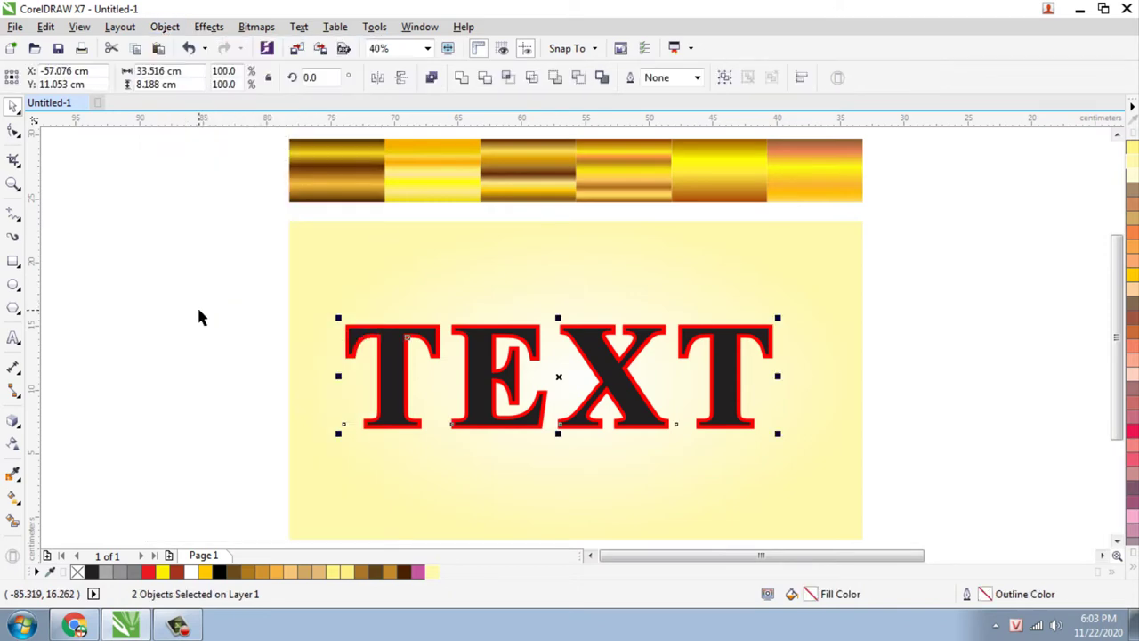
{"action": "left_click", "coordinate": [199, 315]}
{"action": "left_click_drag", "start_coordinate": [377, 351], "coordinate": [350, 360]}
{"action": "key", "text": "ctrl+z"}
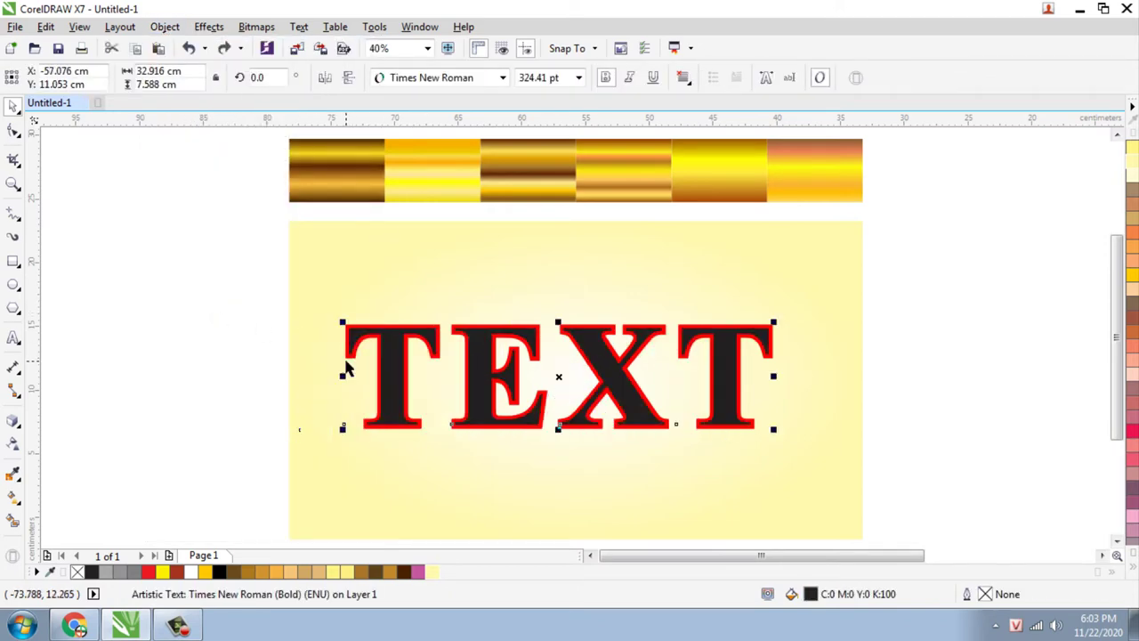
{"action": "left_click", "coordinate": [205, 317]}
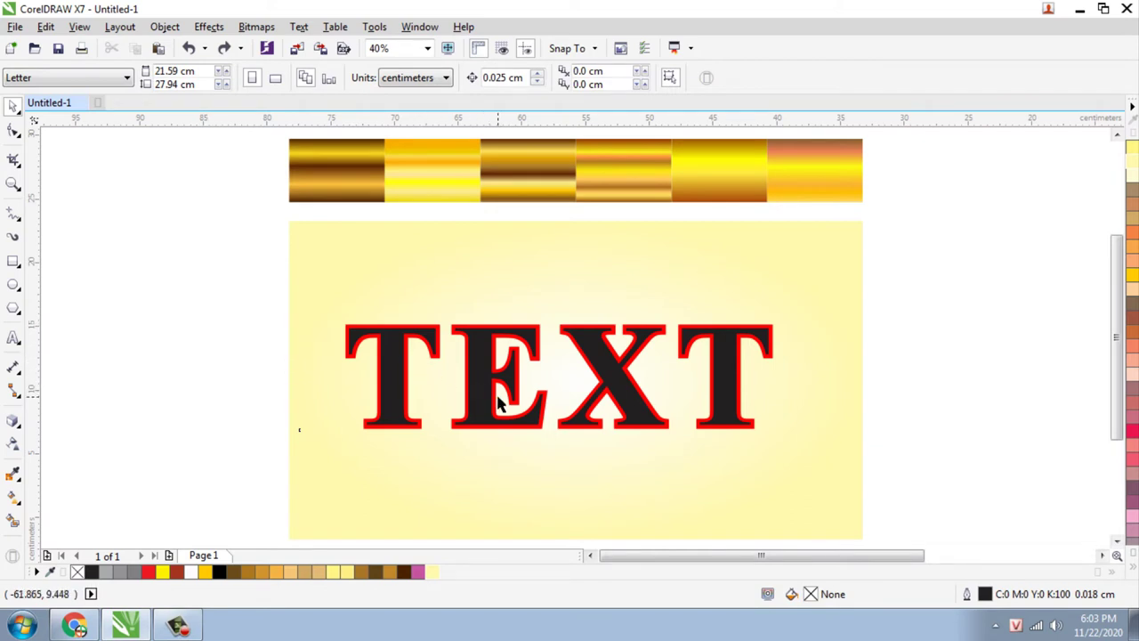
Fill the separated contour curve with 40% Black and give it a black hairline outline
{"action": "left_click", "coordinate": [547, 396]}
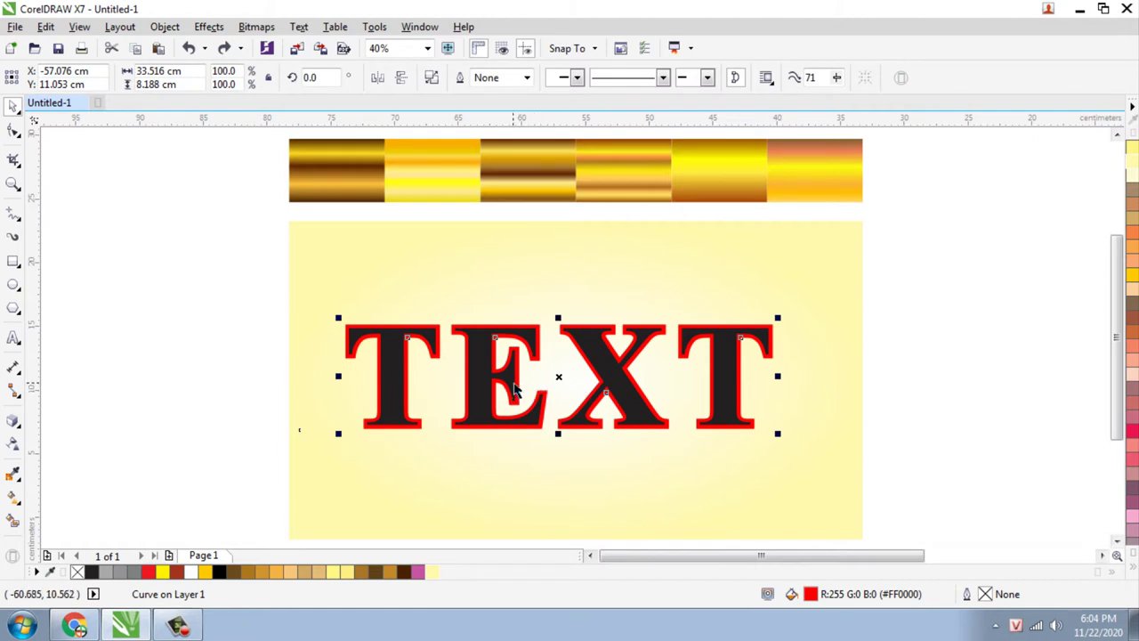
{"action": "right_click", "coordinate": [119, 574]}
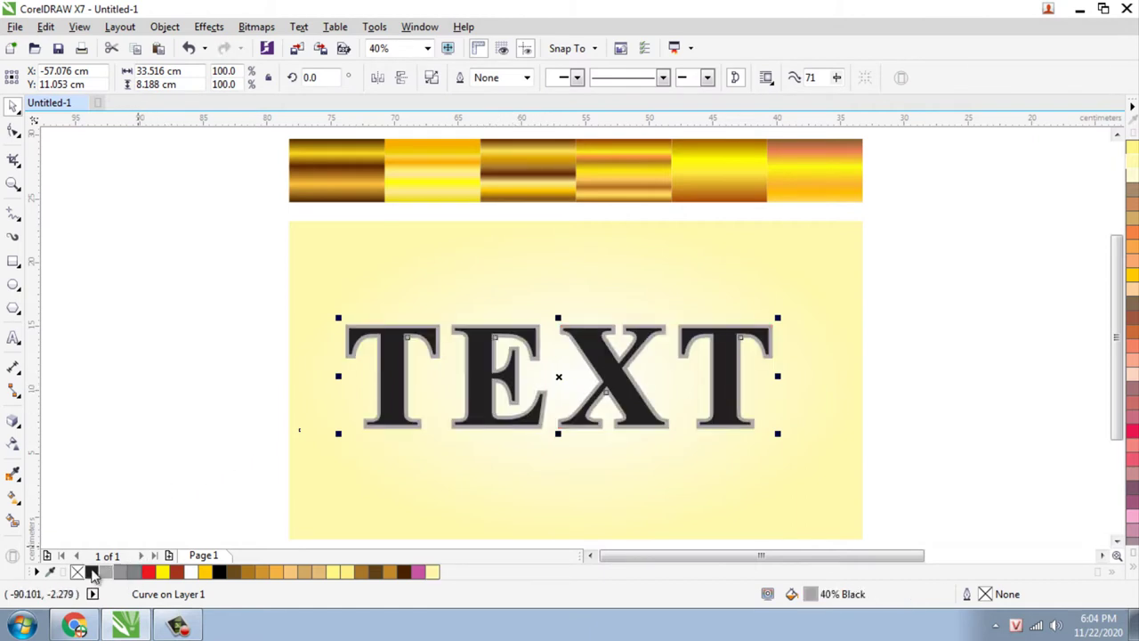
{"action": "right_click", "coordinate": [94, 572]}
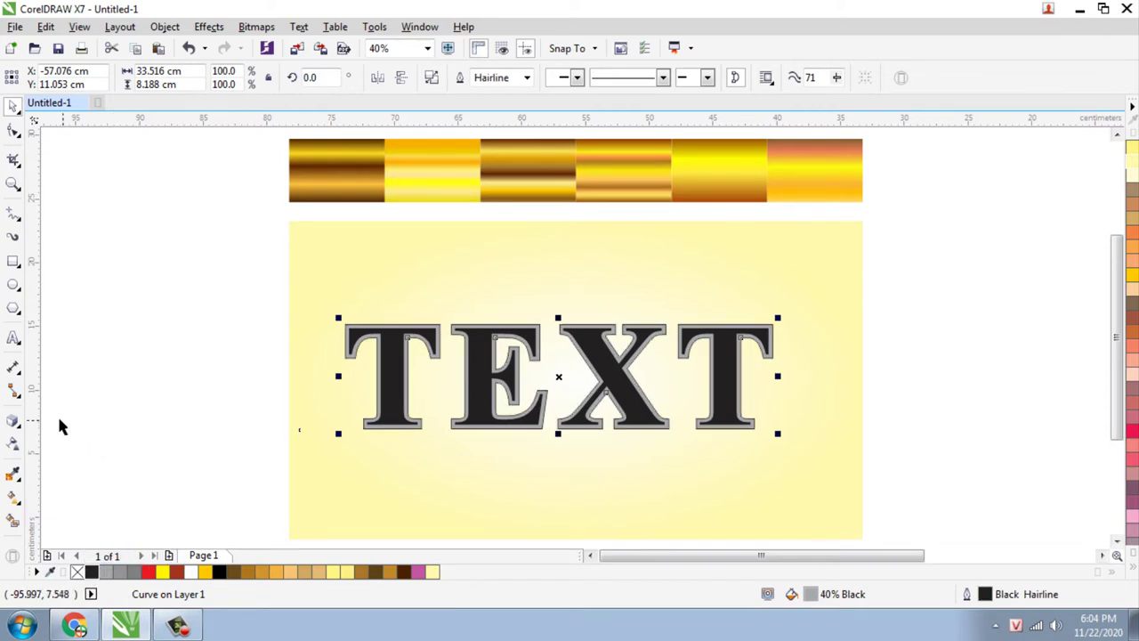
Extrude the 40% Black contour curve straight downward, with a vanishing point offset of about 0.0 cm horizontally and -1.504 cm vertically
{"action": "left_click", "coordinate": [20, 428]}
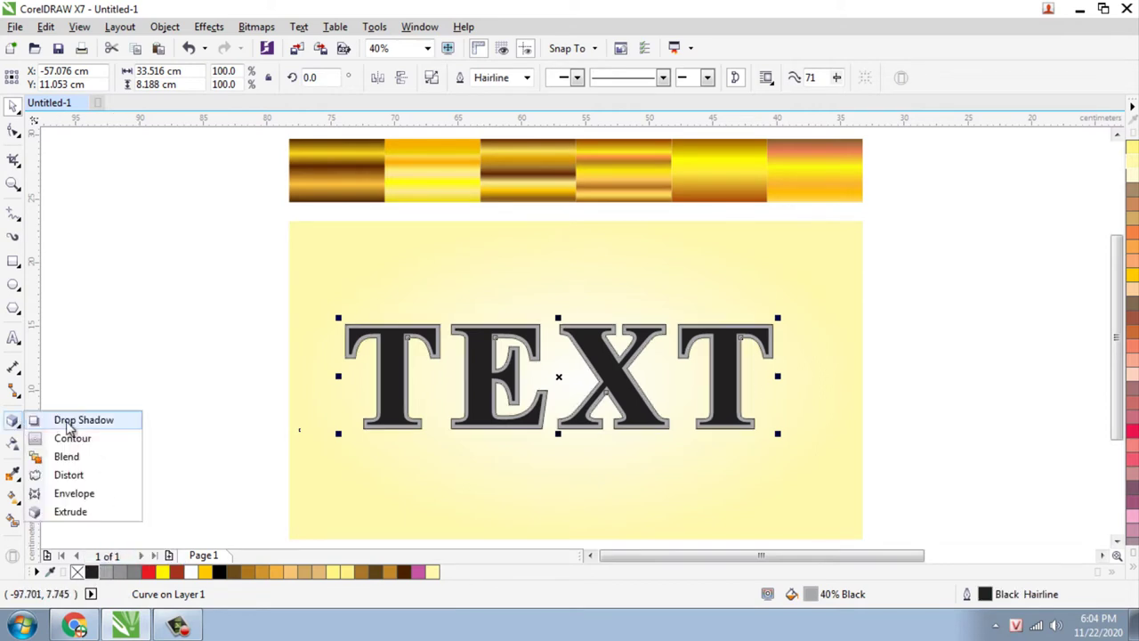
{"action": "left_click", "coordinate": [103, 518]}
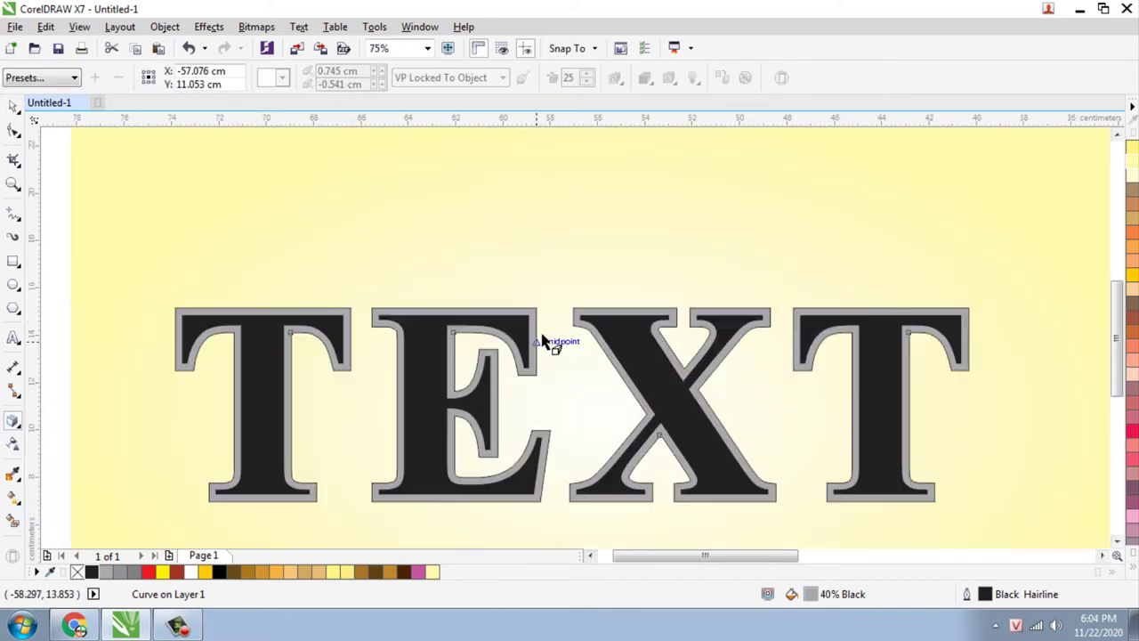
{"action": "scroll", "coordinate": [546, 344], "scroll_direction": "up", "scroll_amount": 2}
{"action": "mouse_move", "coordinate": [540, 320]}
{"action": "left_mouse_down"}
{"action": "mouse_move", "coordinate": [541, 401]}
{"action": "mouse_move", "coordinate": [573, 492]}
{"action": "mouse_move", "coordinate": [573, 440]}
{"action": "left_mouse_up"}
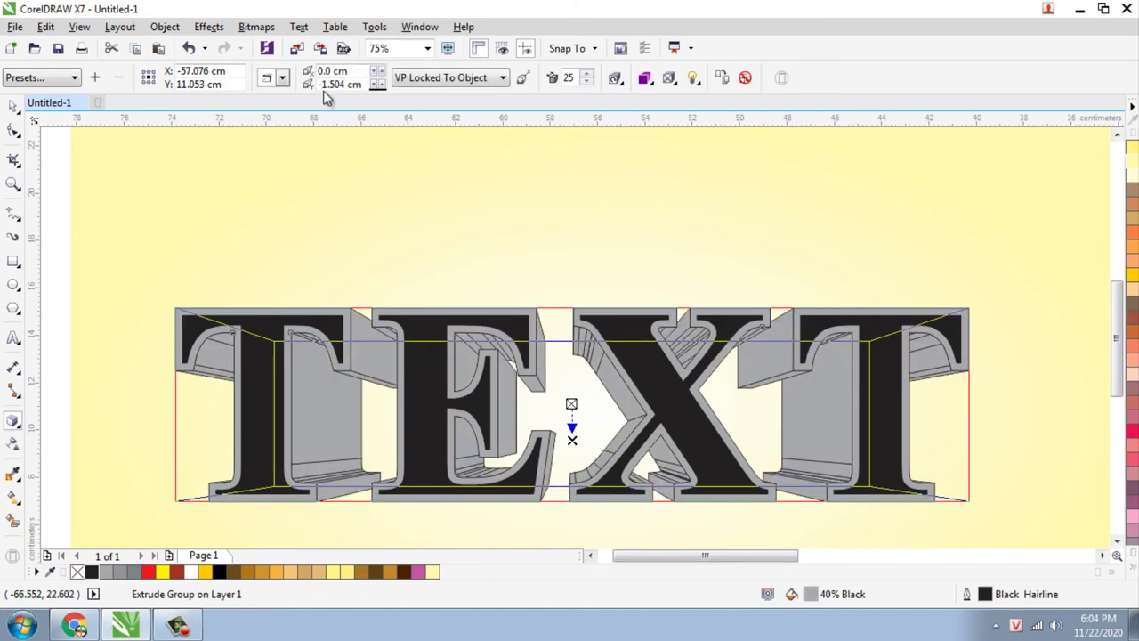
{"action": "left_click", "coordinate": [283, 79]}
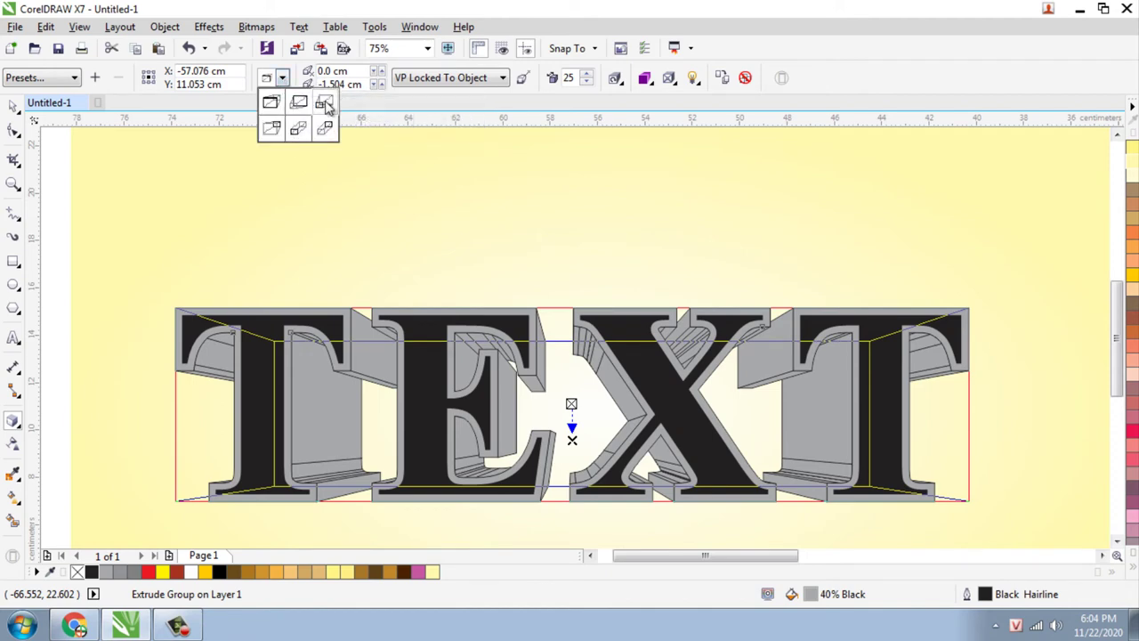
{"action": "left_click", "coordinate": [325, 103]}
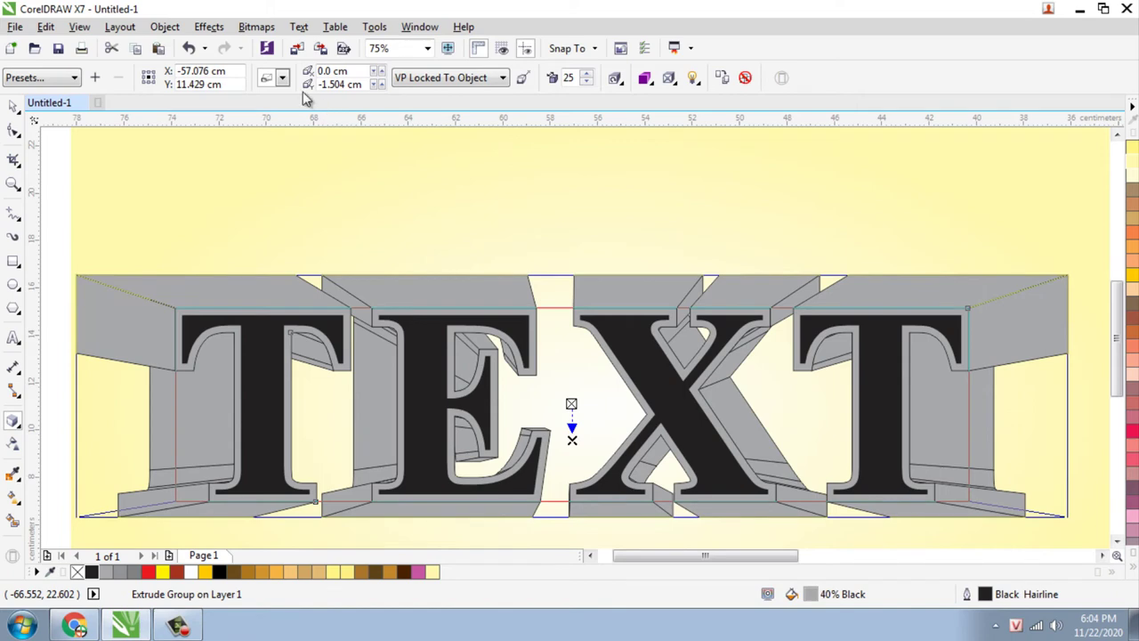
{"action": "left_click", "coordinate": [282, 78]}
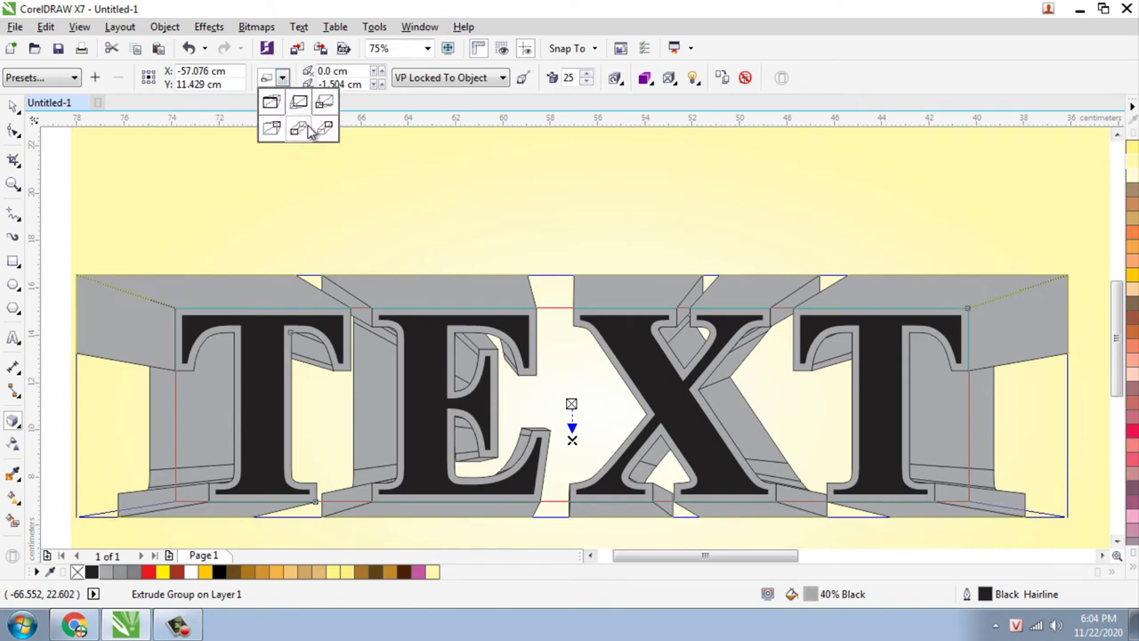
{"action": "left_click", "coordinate": [271, 129]}
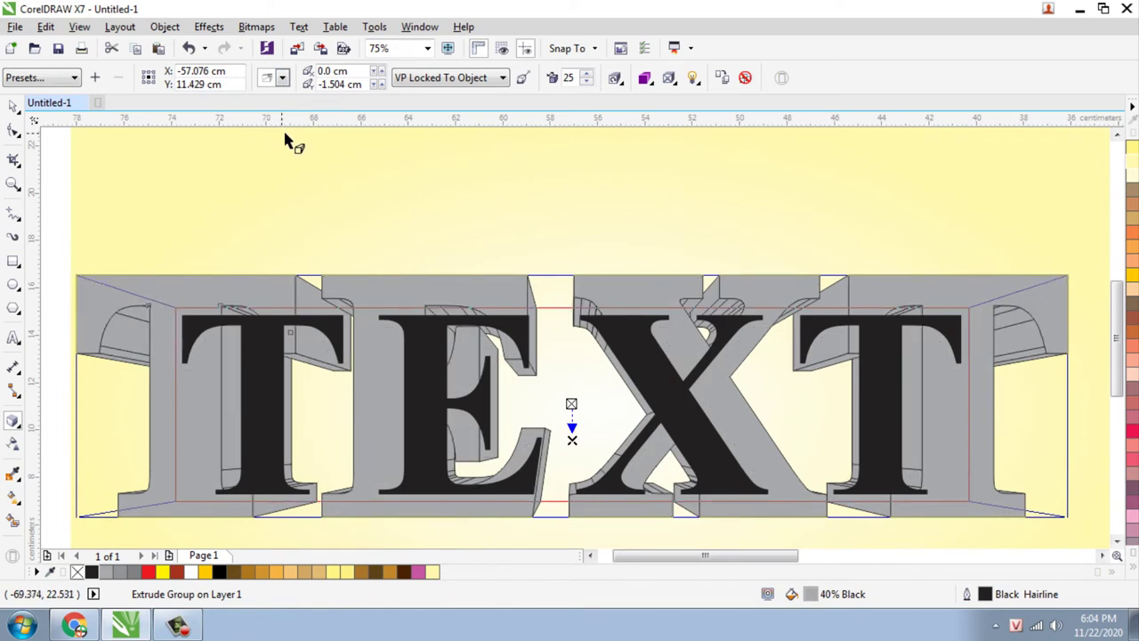
Change the contour's extrusion type to the parallel one that runs behind the letters
{"action": "left_click", "coordinate": [282, 78]}
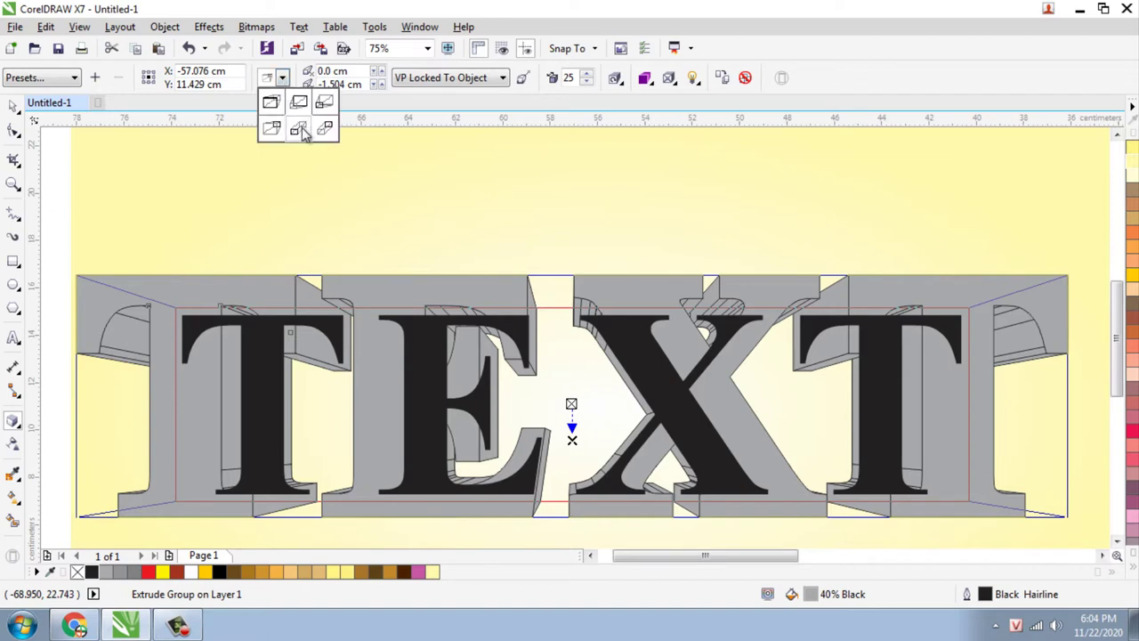
{"action": "left_click", "coordinate": [306, 129]}
{"action": "scroll", "coordinate": [418, 201], "scroll_direction": "down", "scroll_amount": 1}
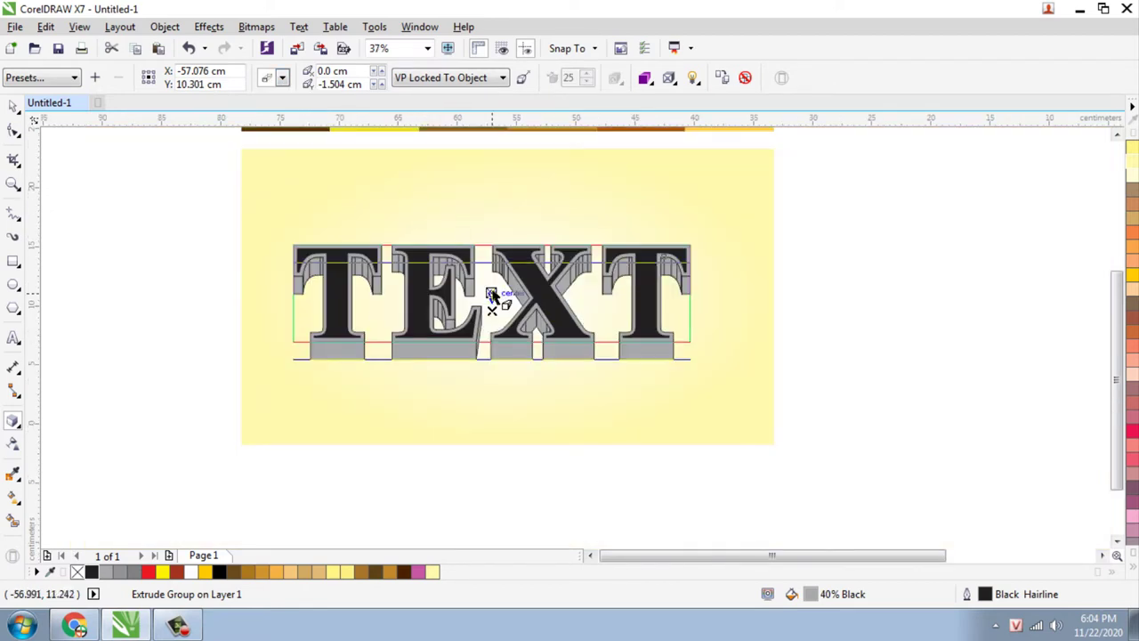
{"action": "scroll", "coordinate": [495, 326], "scroll_direction": "up", "scroll_amount": 2}
{"action": "scroll", "coordinate": [503, 317], "scroll_direction": "down", "scroll_amount": 2}
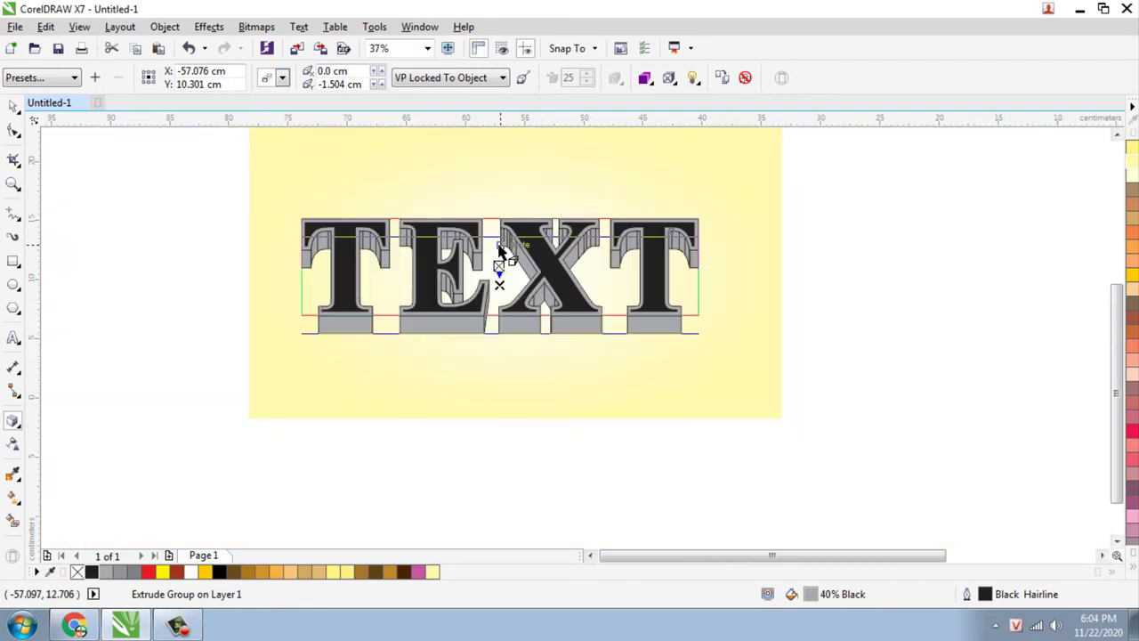
Shorten the extrusion and angle it down to the right, with offsets of about 0.438 cm horizontally and -0.445 cm vertically
{"action": "scroll", "coordinate": [498, 266], "scroll_direction": "up", "scroll_amount": 1}
{"action": "left_click_drag", "start_coordinate": [501, 323], "coordinate": [499, 289]}
{"action": "scroll", "coordinate": [513, 298], "scroll_direction": "up", "scroll_amount": 1}
{"action": "scroll", "coordinate": [498, 291], "scroll_direction": "down", "scroll_amount": 1}
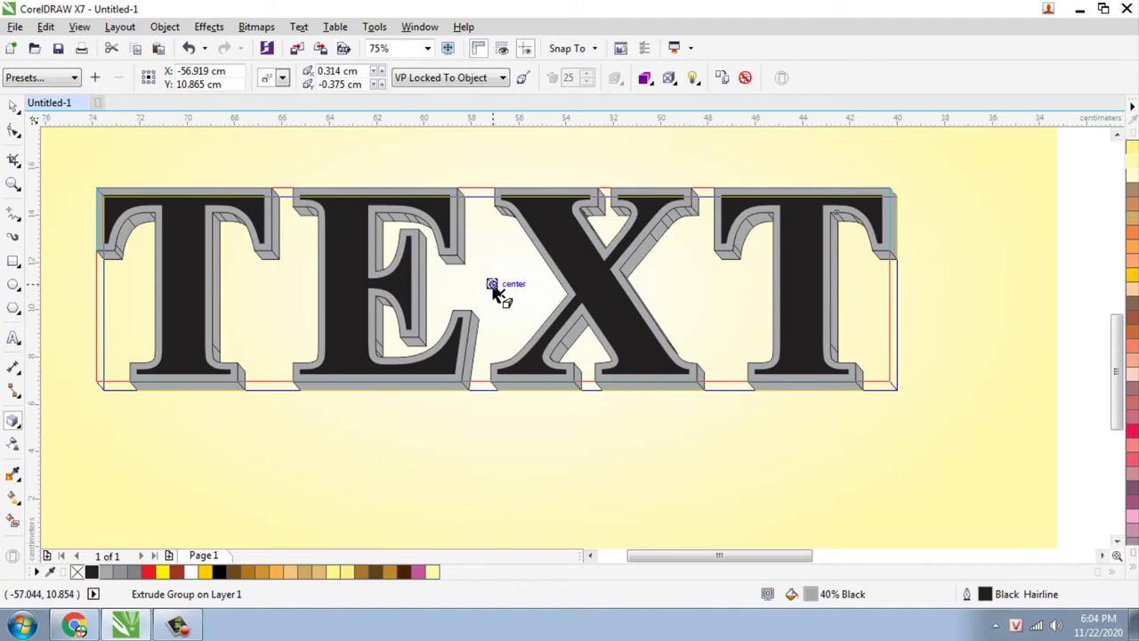
{"action": "scroll", "coordinate": [498, 292], "scroll_direction": "up", "scroll_amount": 2}
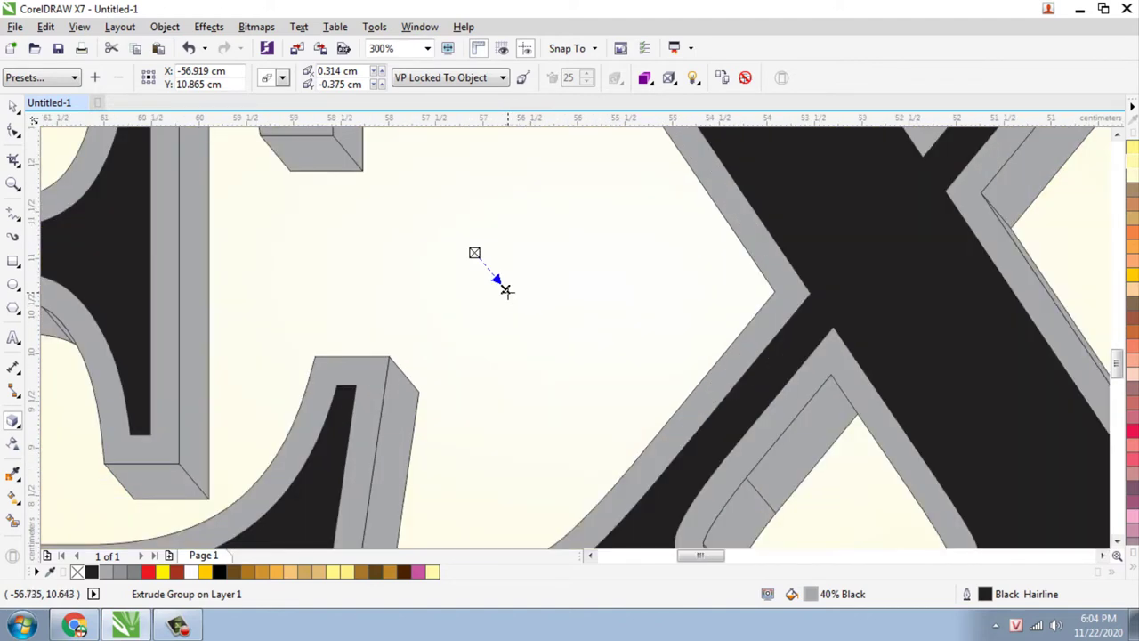
{"action": "left_click_drag", "start_coordinate": [506, 290], "coordinate": [518, 302]}
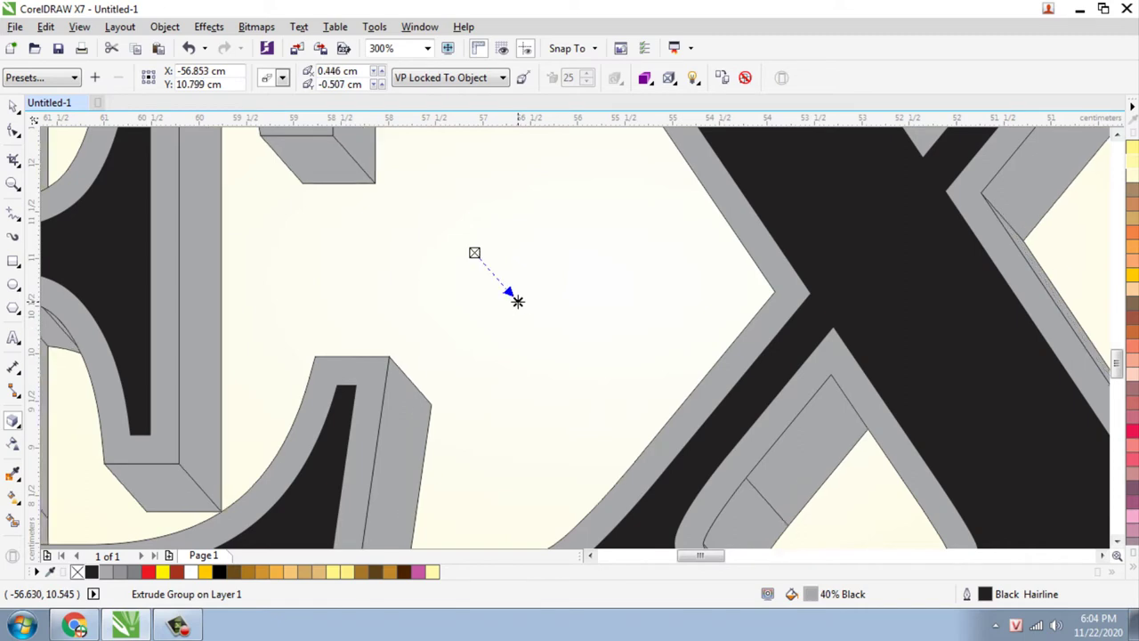
{"action": "scroll", "coordinate": [516, 301], "scroll_direction": "down", "scroll_amount": 3}
{"action": "scroll", "coordinate": [514, 301], "scroll_direction": "up", "scroll_amount": 1}
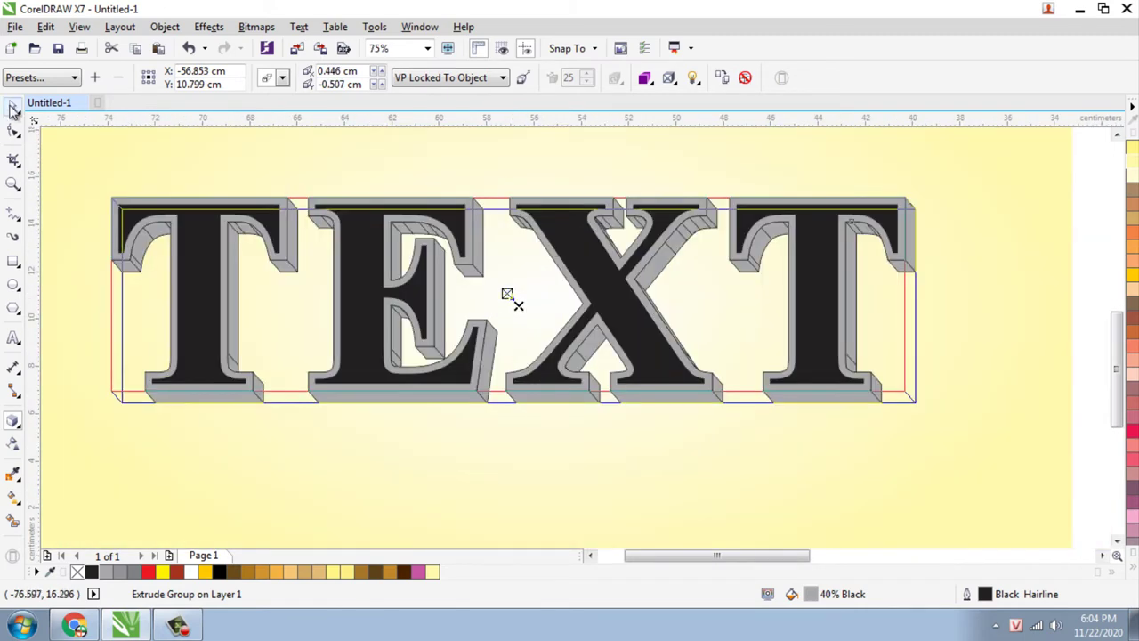
{"action": "scroll", "coordinate": [521, 307], "scroll_direction": "up", "scroll_amount": 2}
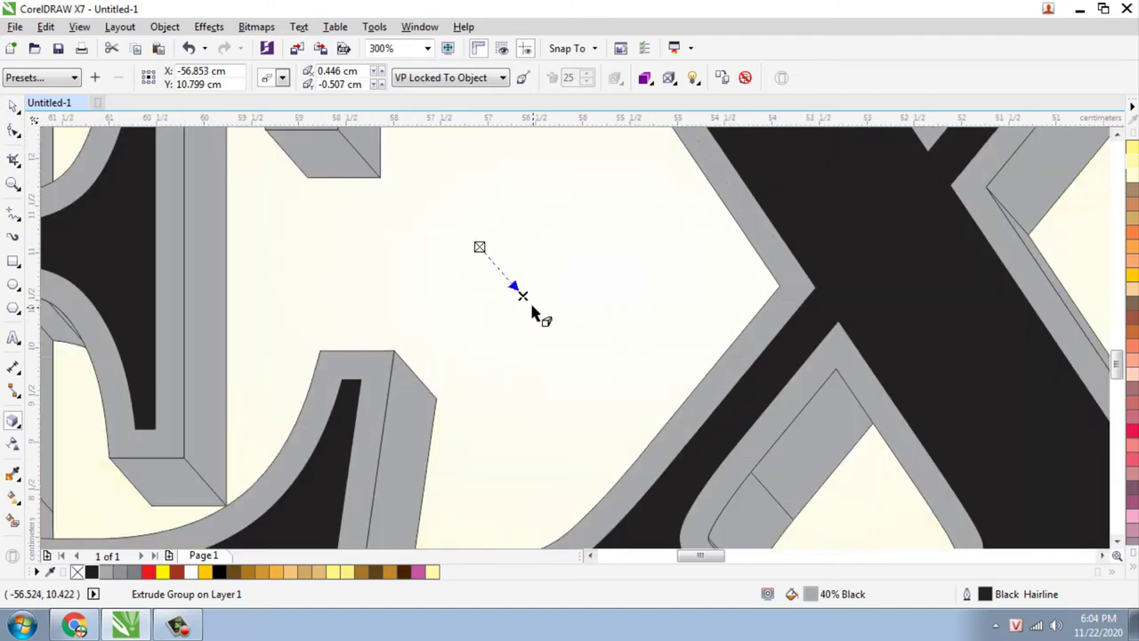
{"action": "left_click_drag", "start_coordinate": [522, 294], "coordinate": [521, 290]}
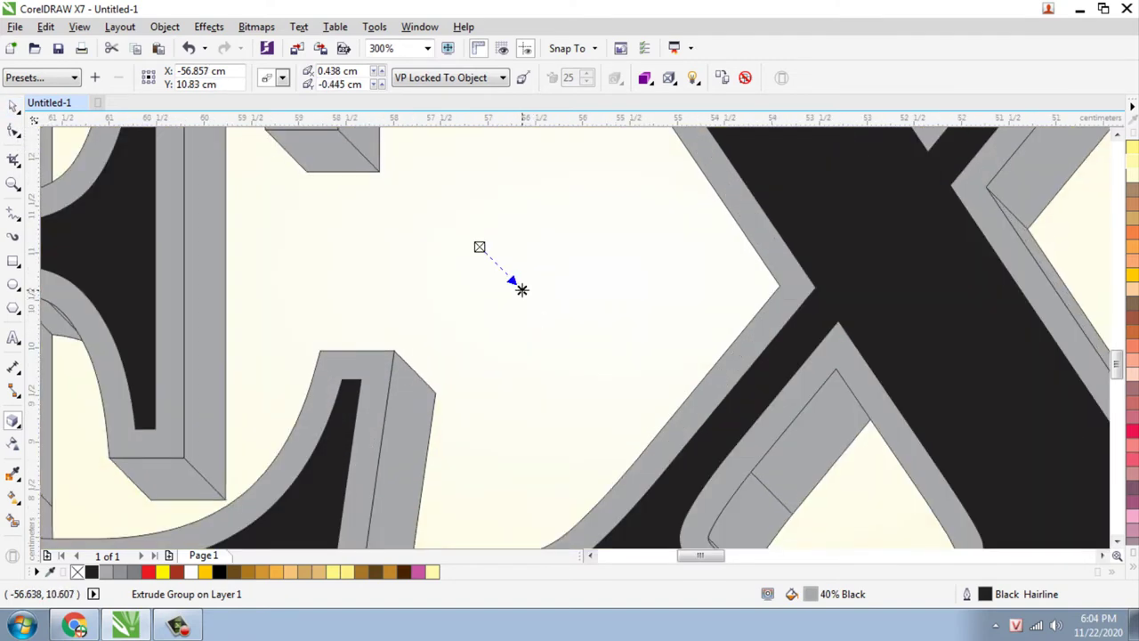
{"action": "scroll", "coordinate": [490, 274], "scroll_direction": "down", "scroll_amount": 2}
{"action": "scroll", "coordinate": [474, 268], "scroll_direction": "down", "scroll_amount": 1}
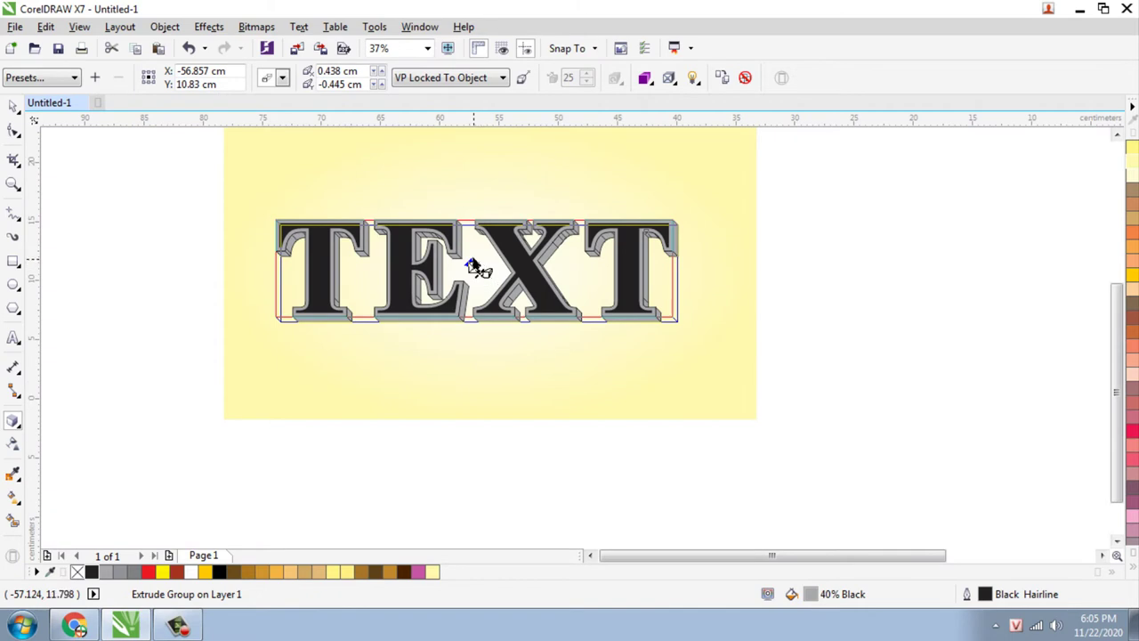
{"action": "scroll", "coordinate": [475, 267], "scroll_direction": "up", "scroll_amount": 2}
{"action": "scroll", "coordinate": [490, 282], "scroll_direction": "down", "scroll_amount": 2}
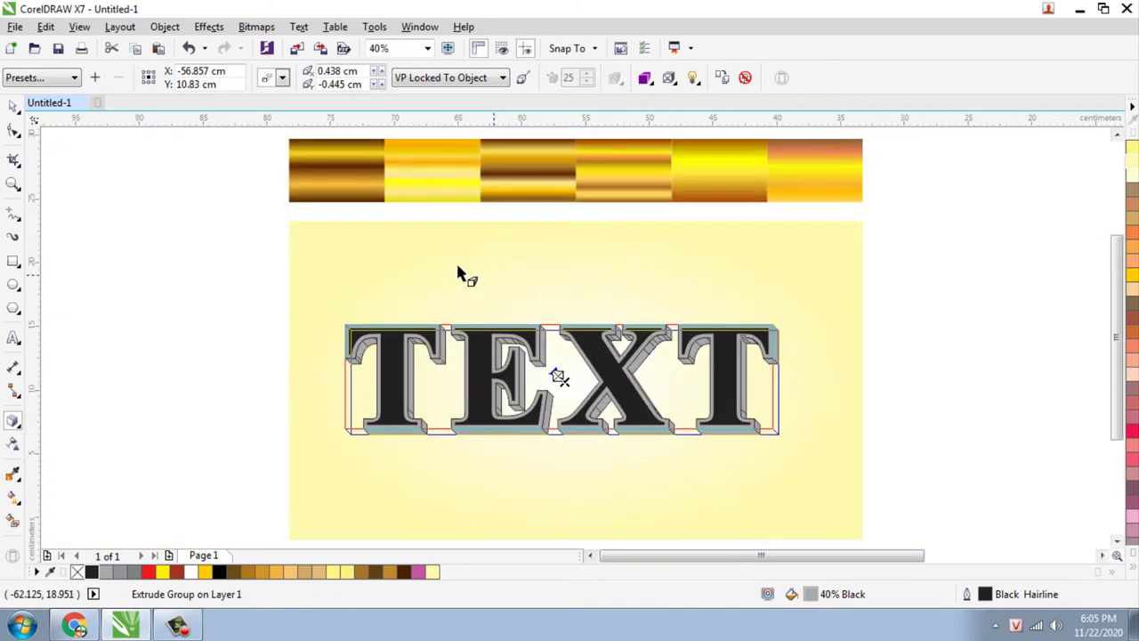
Break the extrude group apart so its side faces are separate from the contour, and leave everything deselected
{"action": "left_click", "coordinate": [12, 106]}
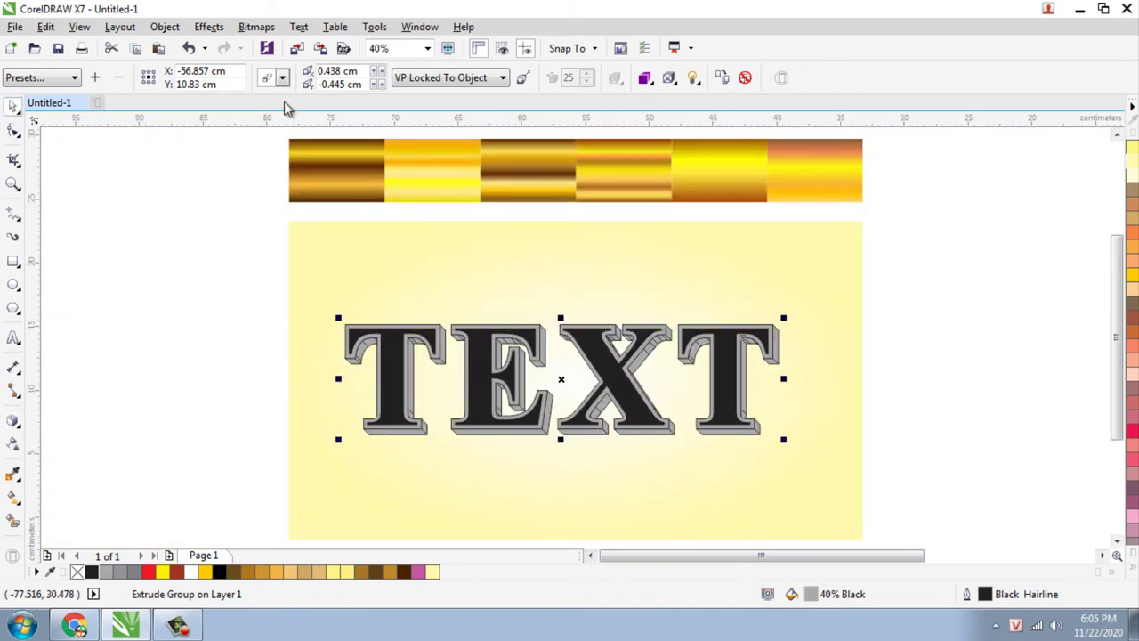
{"action": "left_click", "coordinate": [177, 27]}
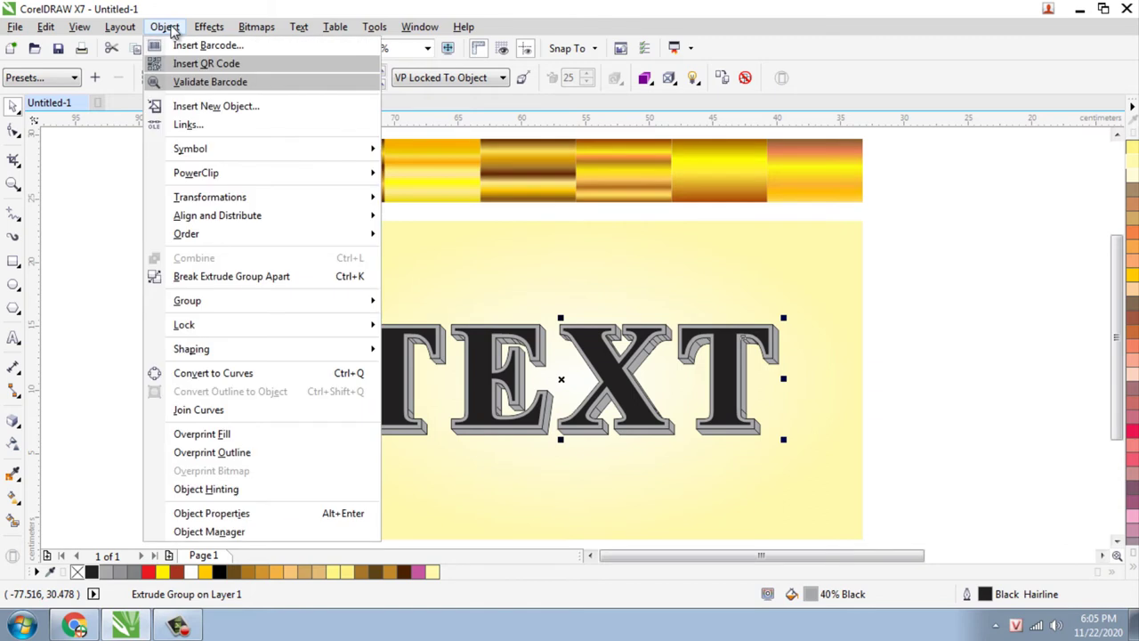
{"action": "left_click", "coordinate": [187, 277]}
{"action": "left_click", "coordinate": [172, 297]}
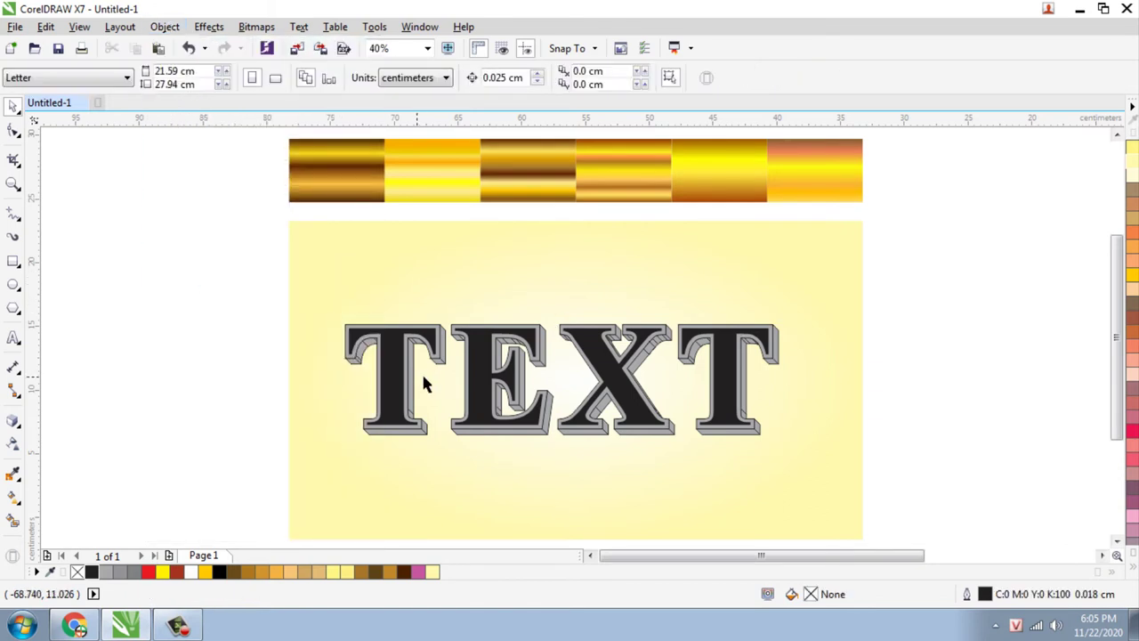
Move the group of extruded side faces straight down, out of the lettering and below the cream rectangle
{"action": "left_click", "coordinate": [418, 372]}
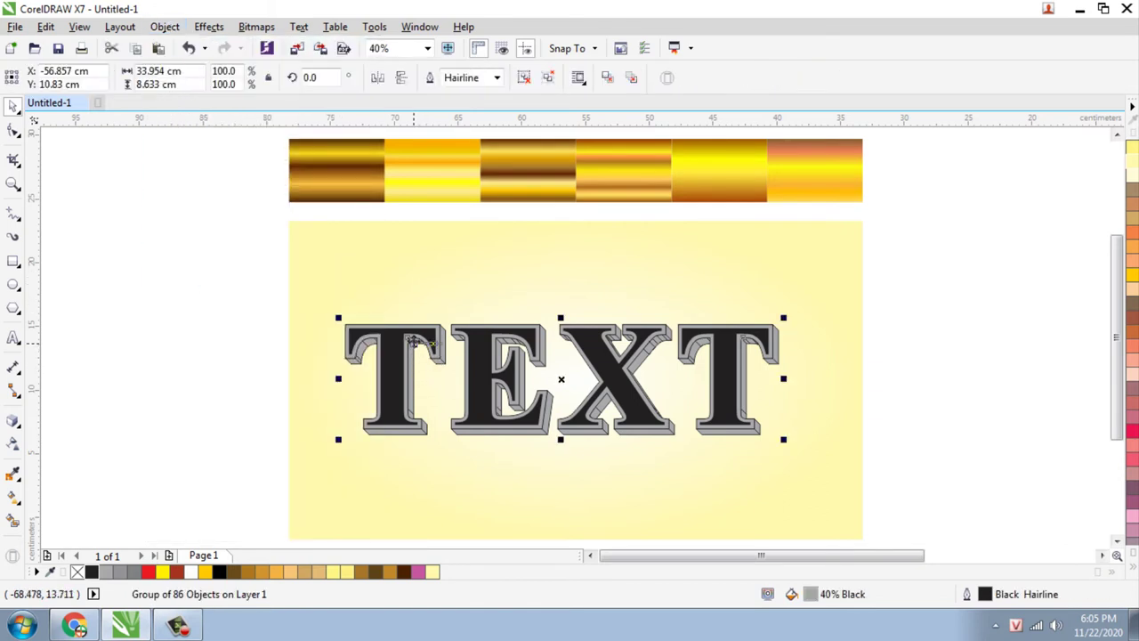
{"action": "scroll", "coordinate": [416, 366], "scroll_direction": "down", "scroll_amount": 2}
{"action": "left_click_drag", "start_coordinate": [481, 357], "coordinate": [475, 481]}
{"action": "scroll", "coordinate": [486, 514], "scroll_direction": "up", "scroll_amount": 2}
{"action": "scroll", "coordinate": [483, 509], "scroll_direction": "up", "scroll_amount": 2}
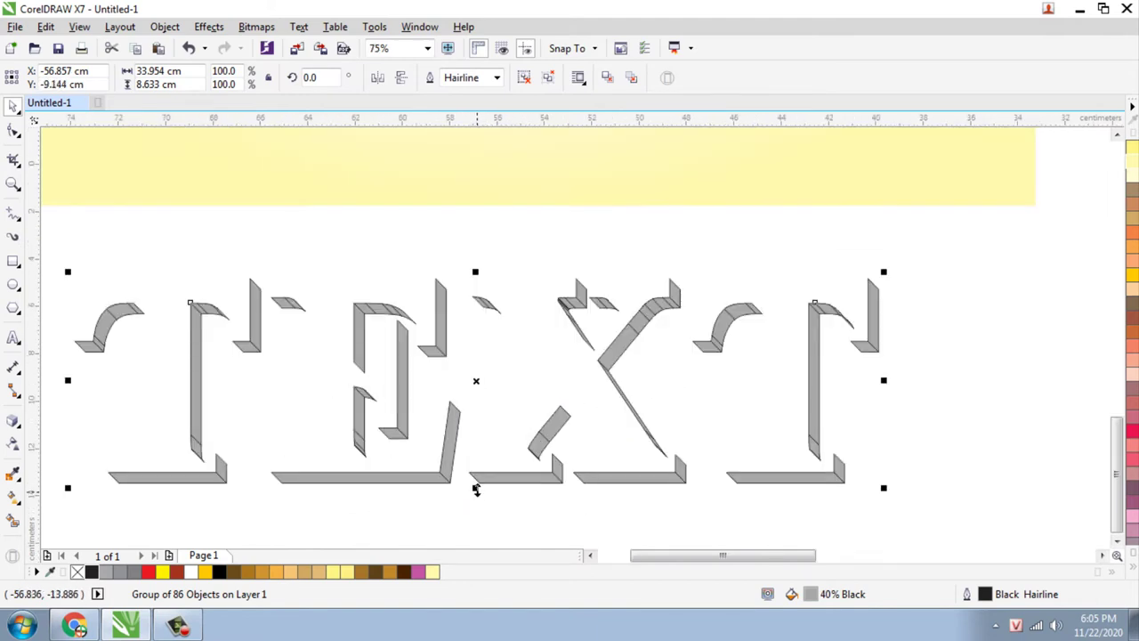
{"action": "scroll", "coordinate": [440, 293], "scroll_direction": "up", "scroll_amount": 1}
{"action": "scroll", "coordinate": [453, 292], "scroll_direction": "down", "scroll_amount": 1}
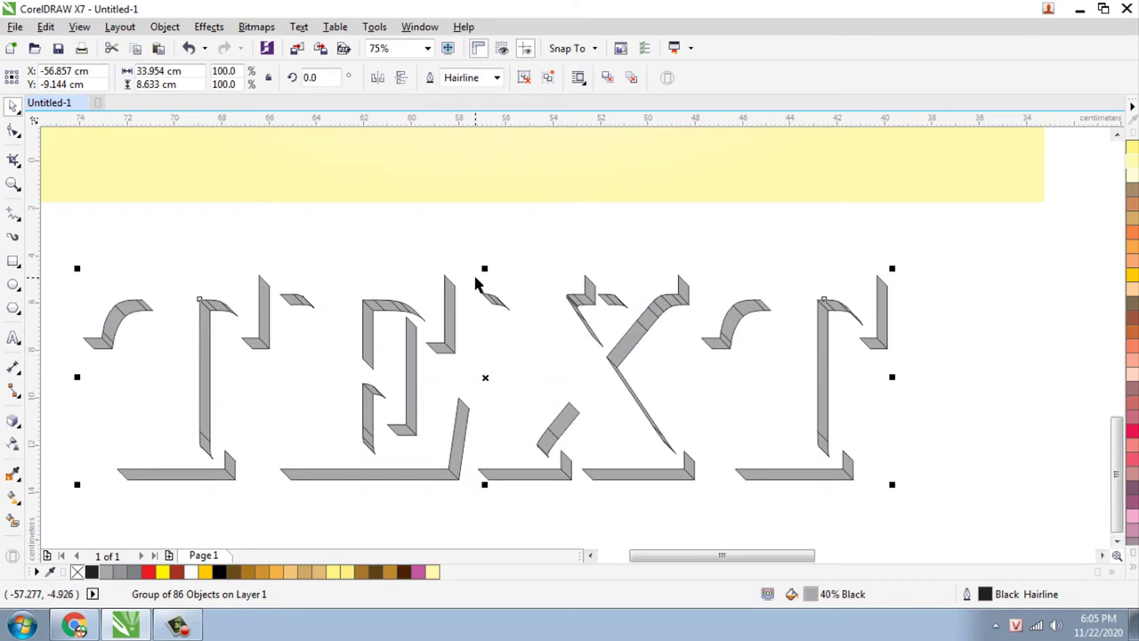
Ungroup the moved side faces into individual objects and deselect them
{"action": "left_click", "coordinate": [524, 79]}
{"action": "left_click", "coordinate": [536, 242]}
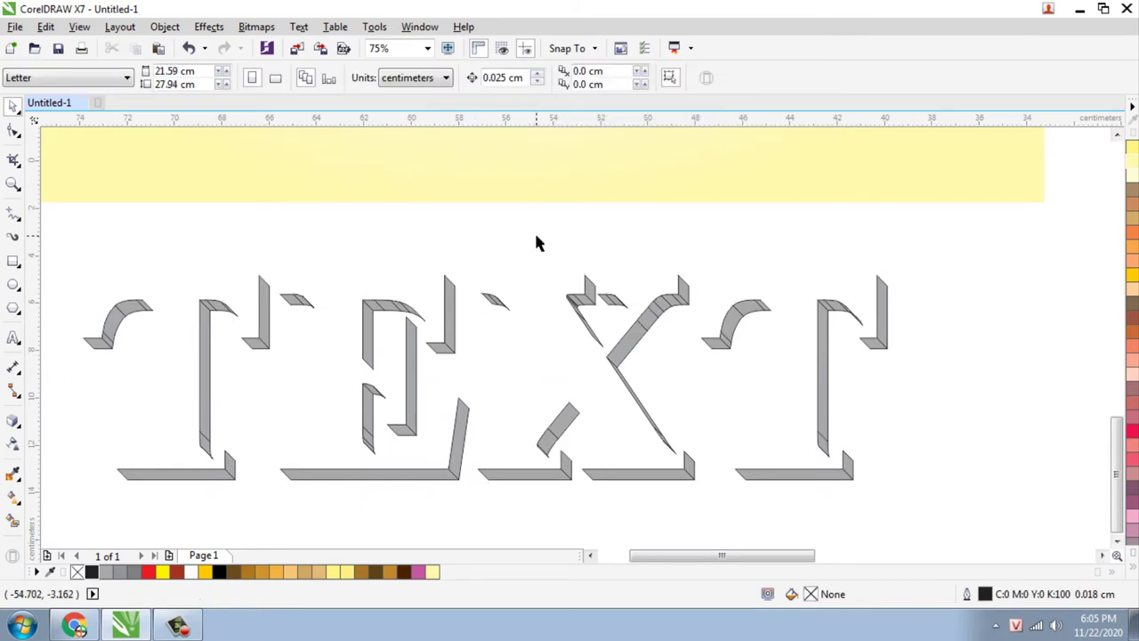
{"action": "scroll", "coordinate": [534, 242], "scroll_direction": "down", "scroll_amount": 2}
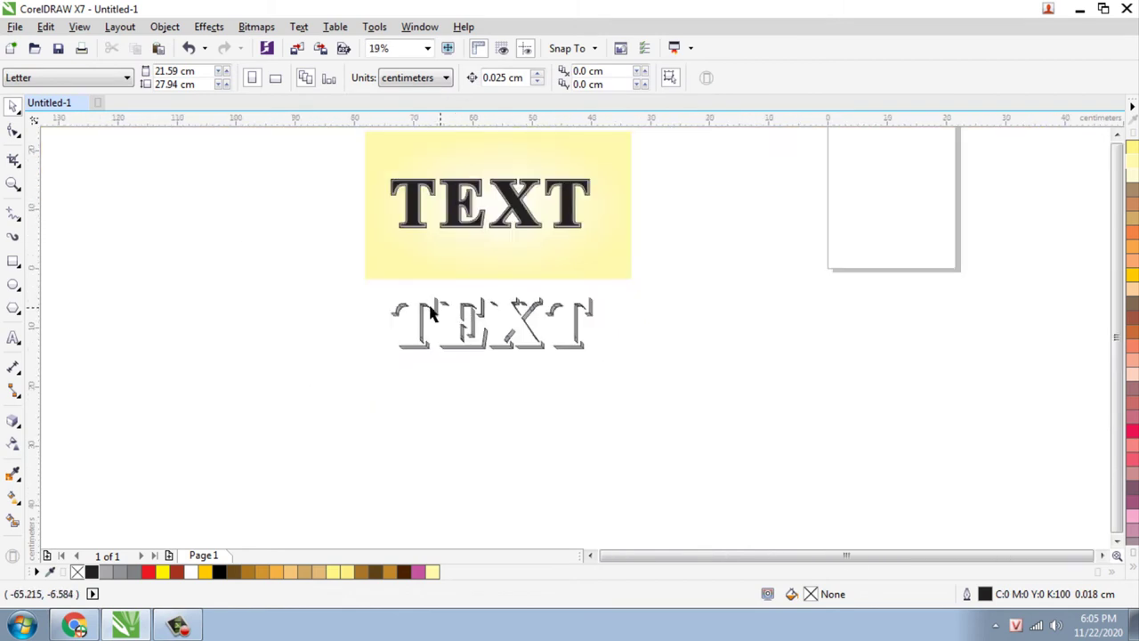
Weld the four segments of the curved face under the first T's left arm into one shape
{"action": "scroll", "coordinate": [427, 306], "scroll_direction": "up", "scroll_amount": 2}
{"action": "scroll", "coordinate": [397, 308], "scroll_direction": "up", "scroll_amount": 1}
{"action": "left_click_drag", "start_coordinate": [439, 231], "coordinate": [279, 409]}
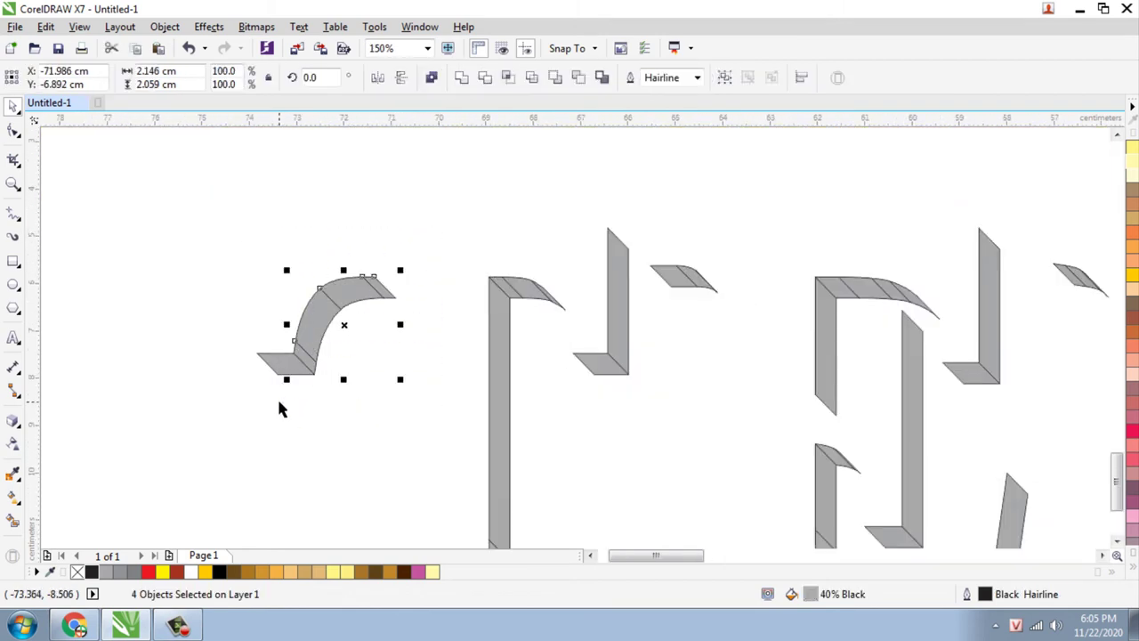
{"action": "left_click", "coordinate": [465, 80]}
{"action": "left_click", "coordinate": [458, 239]}
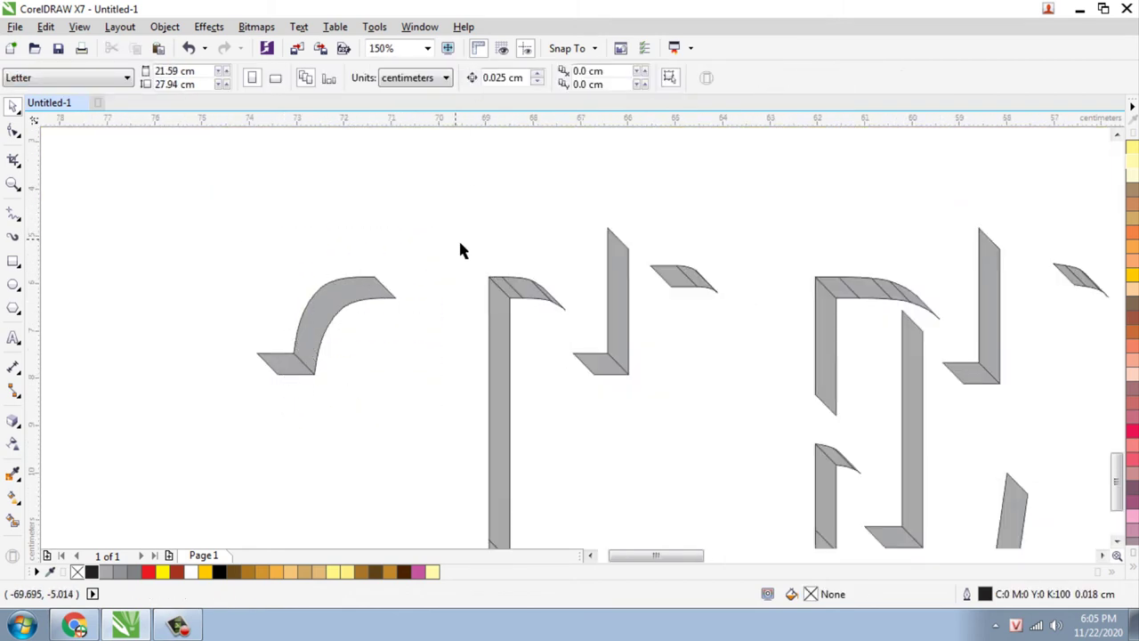
Weld the curved segments at the top of the first T's stem into one shape, and do the same for the stem's lower segments
{"action": "left_click_drag", "start_coordinate": [460, 240], "coordinate": [579, 333]}
{"action": "left_click", "coordinate": [460, 77]}
{"action": "scroll", "coordinate": [449, 249], "scroll_direction": "down", "scroll_amount": 1}
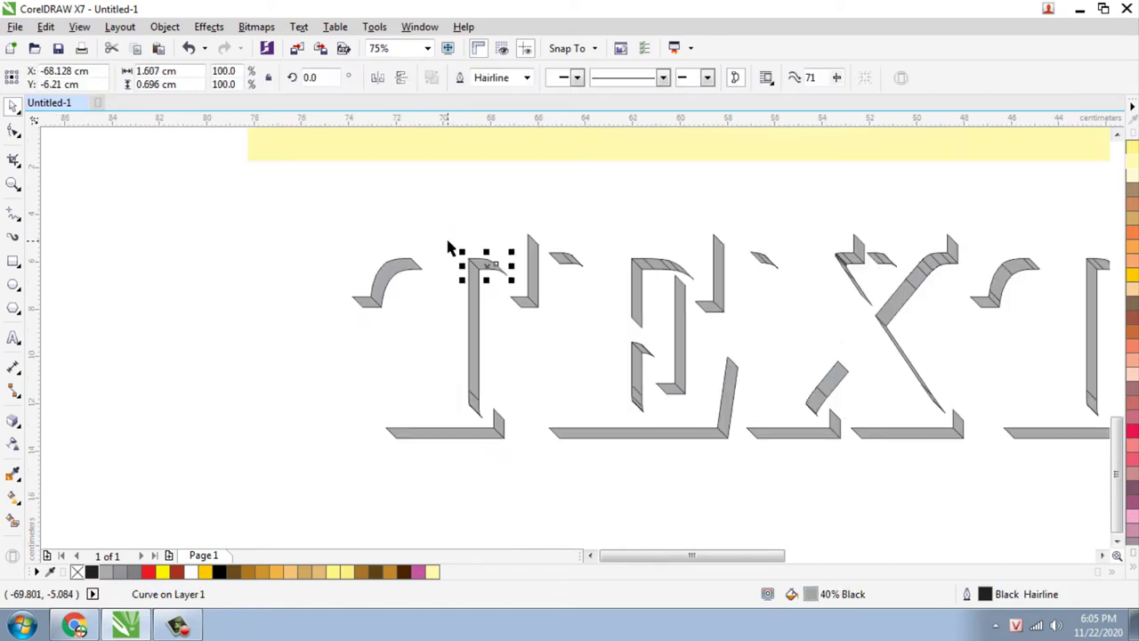
{"action": "scroll", "coordinate": [511, 408], "scroll_direction": "up", "scroll_amount": 1}
{"action": "left_click_drag", "start_coordinate": [463, 333], "coordinate": [391, 459]}
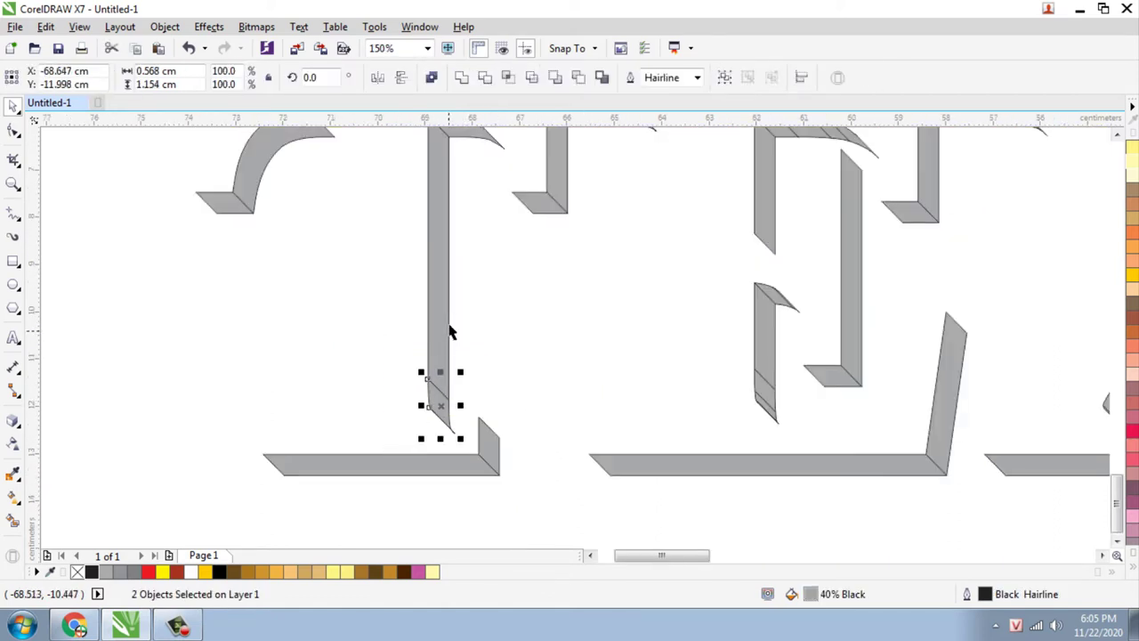
{"action": "left_click", "coordinate": [461, 77]}
Weld the segments of the small curved face between the first T and the E into one shape
{"action": "scroll", "coordinate": [410, 394], "scroll_direction": "down", "scroll_amount": 1}
{"action": "scroll", "coordinate": [537, 267], "scroll_direction": "up", "scroll_amount": 1}
{"action": "left_click_drag", "start_coordinate": [544, 228], "coordinate": [439, 318]}
{"action": "left_click", "coordinate": [461, 77]}
{"action": "scroll", "coordinate": [472, 273], "scroll_direction": "down", "scroll_amount": 1}
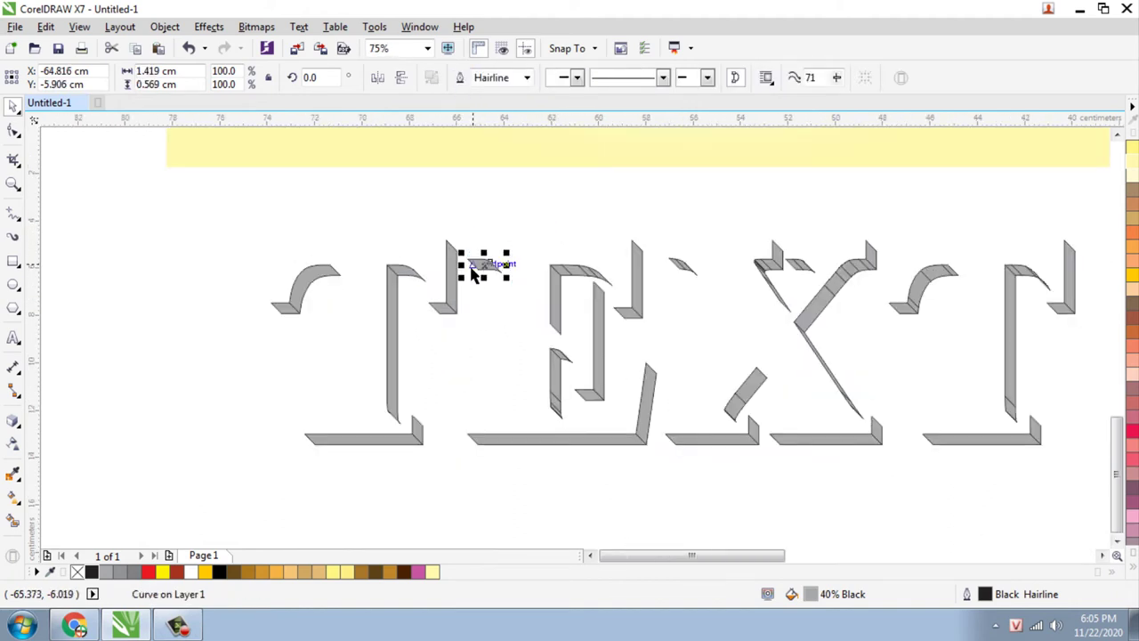
Weld the four curved segments at the E's top into one shape, and the three segments between the E and X into another
{"action": "scroll", "coordinate": [552, 257], "scroll_direction": "up", "scroll_amount": 1}
{"action": "left_click_drag", "start_coordinate": [614, 292], "coordinate": [651, 323]}
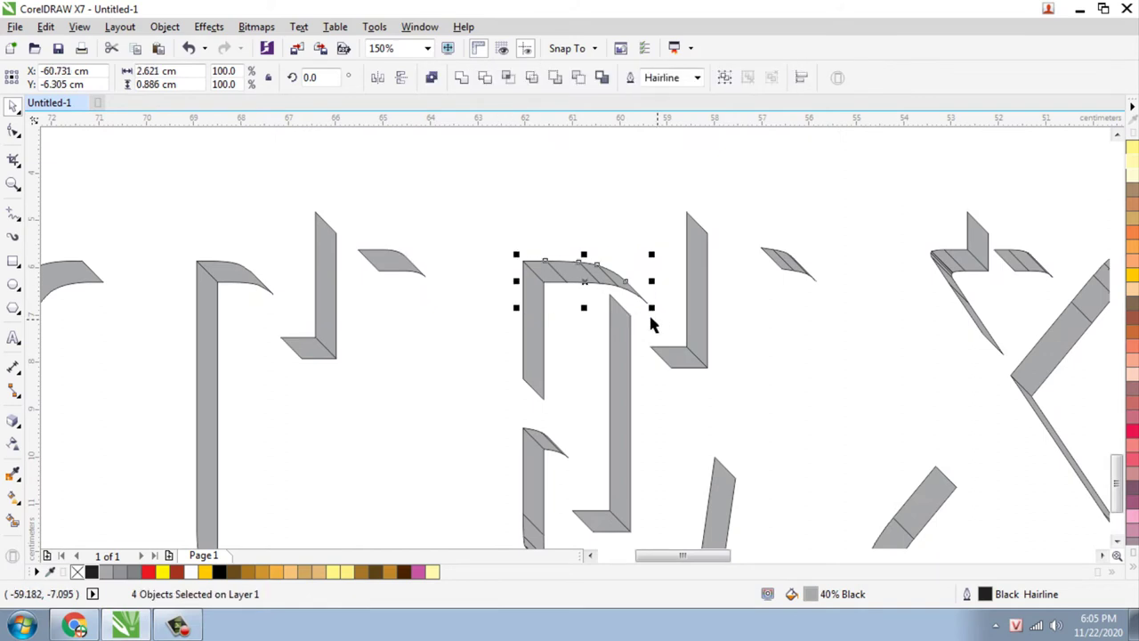
{"action": "left_click", "coordinate": [460, 77]}
{"action": "left_click_drag", "start_coordinate": [739, 202], "coordinate": [863, 318]}
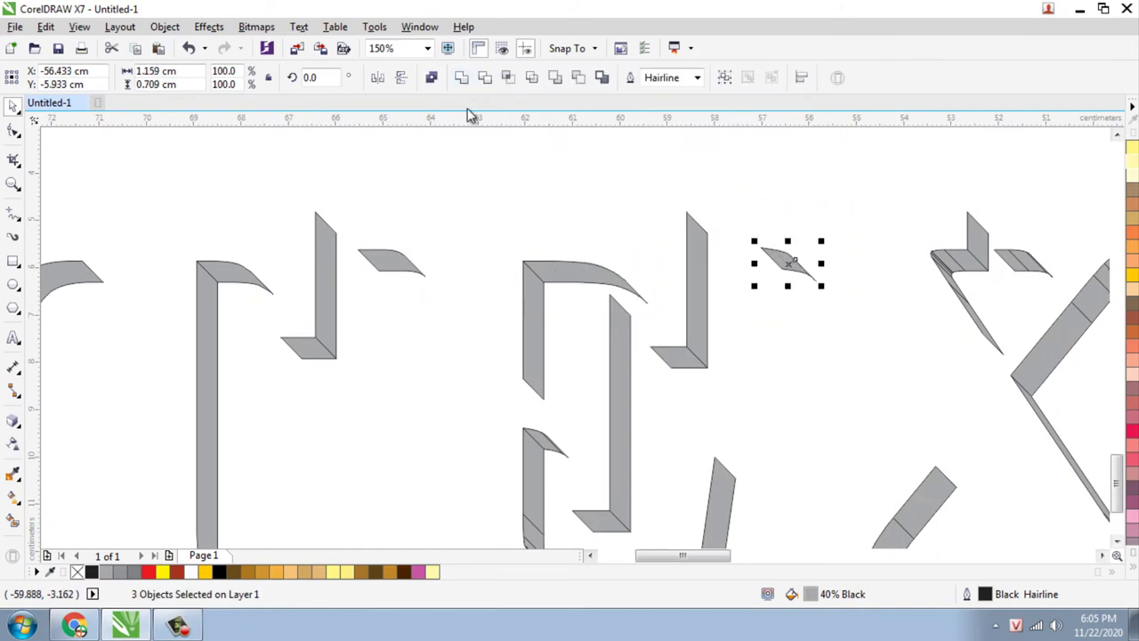
{"action": "left_click", "coordinate": [461, 78]}
Weld the E's lower stem face and the small segments at its bottom end into one shape
{"action": "scroll", "coordinate": [534, 294], "scroll_direction": "down", "scroll_amount": 1}
{"action": "scroll", "coordinate": [488, 339], "scroll_direction": "up", "scroll_amount": 1}
{"action": "left_click_drag", "start_coordinate": [438, 400], "coordinate": [527, 481]}
{"action": "left_click", "coordinate": [489, 378], "text": "shift"}
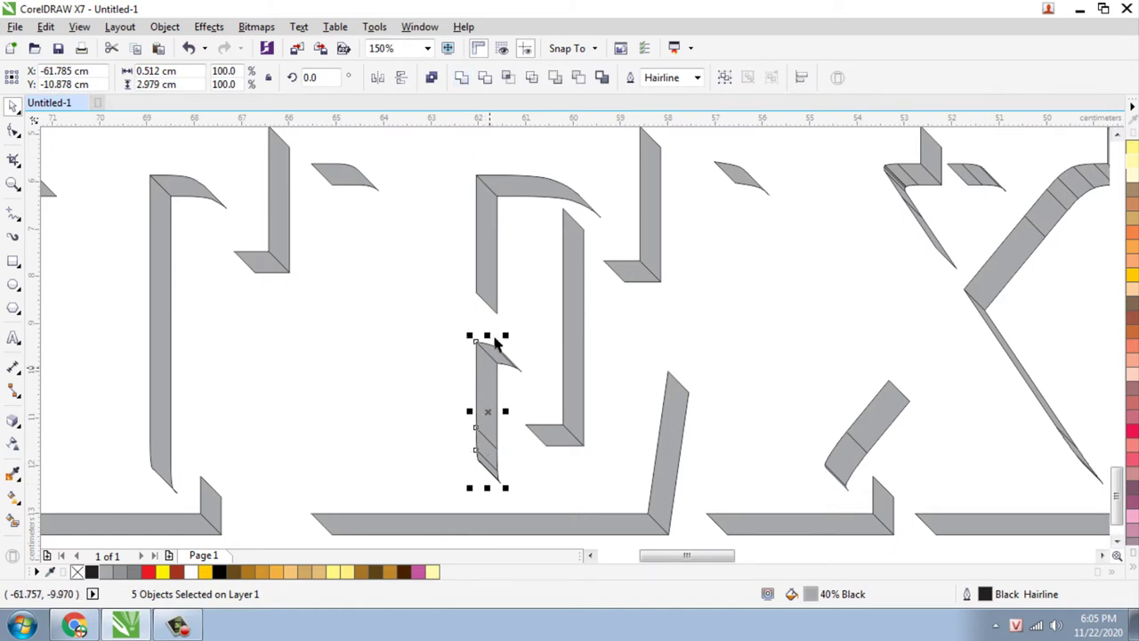
{"action": "left_click", "coordinate": [461, 78]}
{"action": "scroll", "coordinate": [508, 360], "scroll_direction": "up", "scroll_amount": 2}
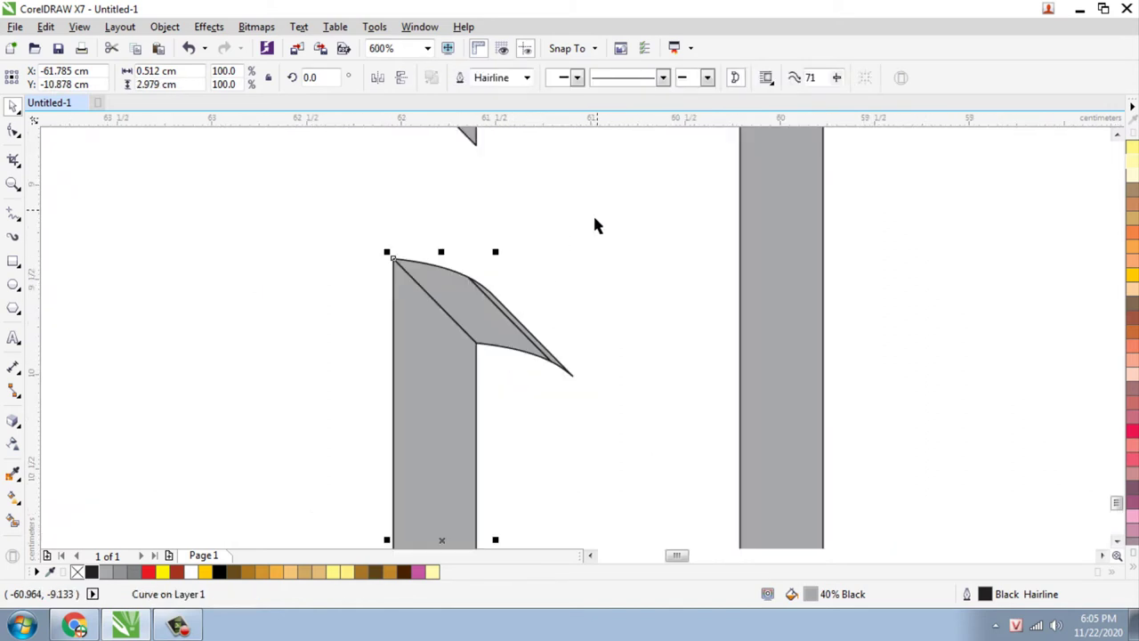
Weld the curved segments at the top of the E's lower inner side face into one shape
{"action": "left_click_drag", "start_coordinate": [596, 212], "coordinate": [359, 432]}
{"action": "left_click", "coordinate": [461, 77]}
{"action": "scroll", "coordinate": [427, 276], "scroll_direction": "down", "scroll_amount": 3}
{"action": "scroll", "coordinate": [623, 321], "scroll_direction": "up", "scroll_amount": 1}
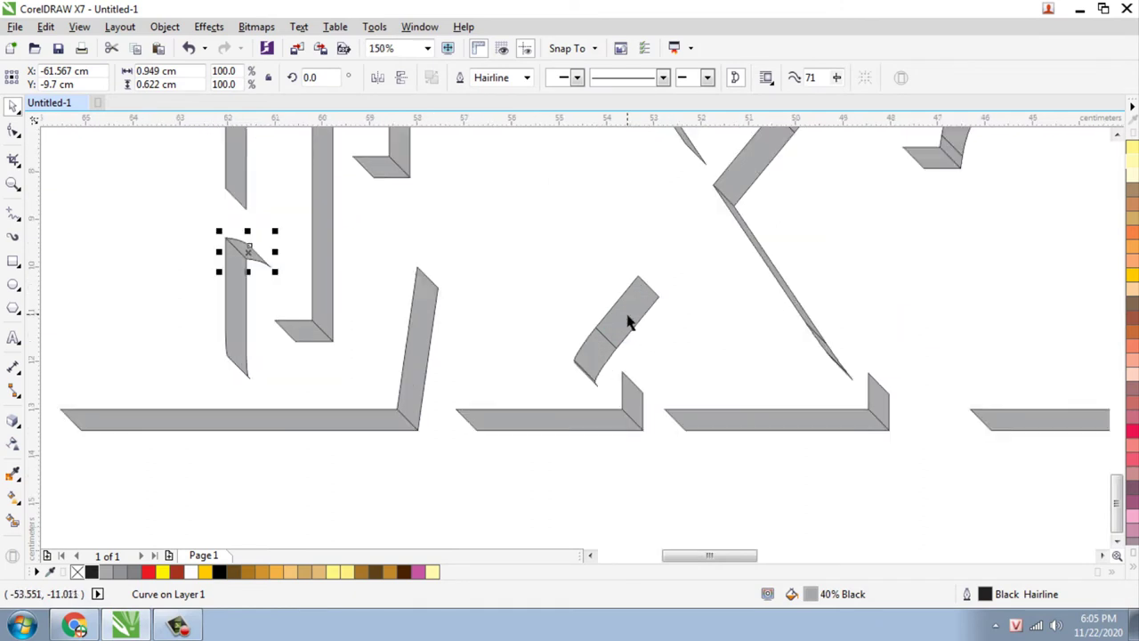
Weld the three segments of the X's lower left diagonal face into one shape
{"action": "scroll", "coordinate": [627, 322], "scroll_direction": "up", "scroll_amount": 1}
{"action": "left_click_drag", "start_coordinate": [744, 212], "coordinate": [531, 456]}
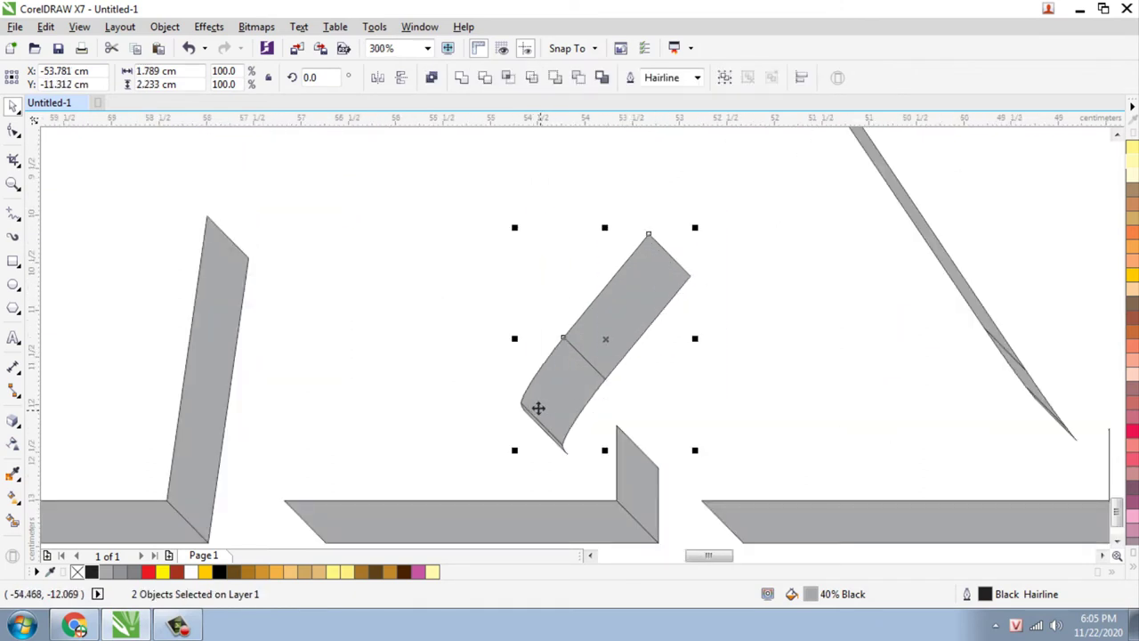
{"action": "left_click", "coordinate": [516, 407]}
{"action": "left_click", "coordinate": [527, 411]}
{"action": "left_click", "coordinate": [583, 374], "text": "shift"}
{"action": "left_click", "coordinate": [641, 318], "text": "shift"}
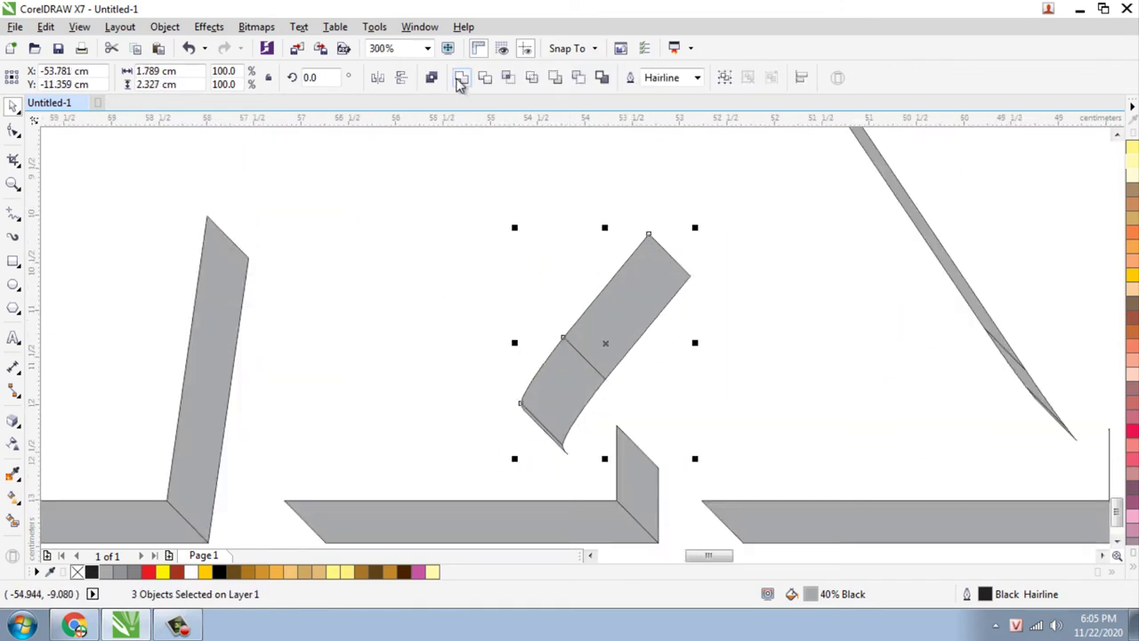
{"action": "left_click", "coordinate": [461, 78]}
Weld the segments of the small curved face beneath the X's upper right serif into one shape
{"action": "scroll", "coordinate": [570, 371], "scroll_direction": "down", "scroll_amount": 2}
{"action": "scroll", "coordinate": [623, 267], "scroll_direction": "up", "scroll_amount": 2}
{"action": "left_click_drag", "start_coordinate": [709, 172], "coordinate": [562, 300]}
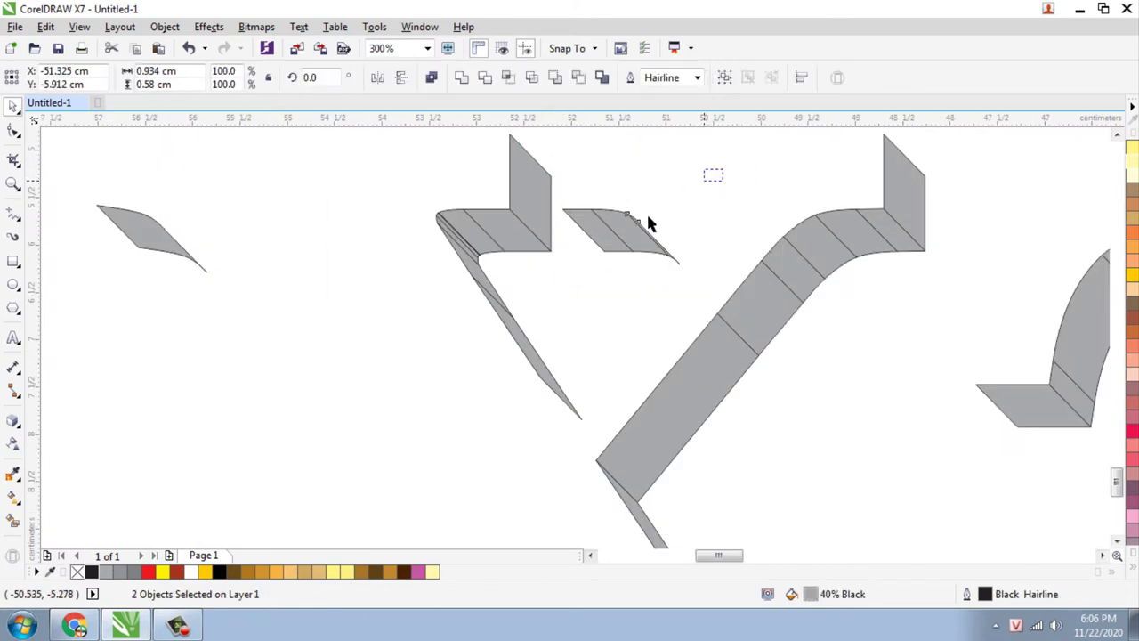
{"action": "left_click", "coordinate": [648, 223]}
{"action": "left_click_drag", "start_coordinate": [732, 210], "coordinate": [597, 317]}
{"action": "left_click", "coordinate": [597, 318], "text": "shift"}
Weld the segments of the X's wide upper right diagonal into one shape, and those of the last T's left curved face into another
{"action": "scroll", "coordinate": [874, 258], "scroll_direction": "up", "scroll_amount": 1}
{"action": "left_click_drag", "start_coordinate": [905, 178], "coordinate": [656, 424]}
{"action": "scroll", "coordinate": [525, 267], "scroll_direction": "down", "scroll_amount": 2}
{"action": "scroll", "coordinate": [685, 277], "scroll_direction": "up", "scroll_amount": 1}
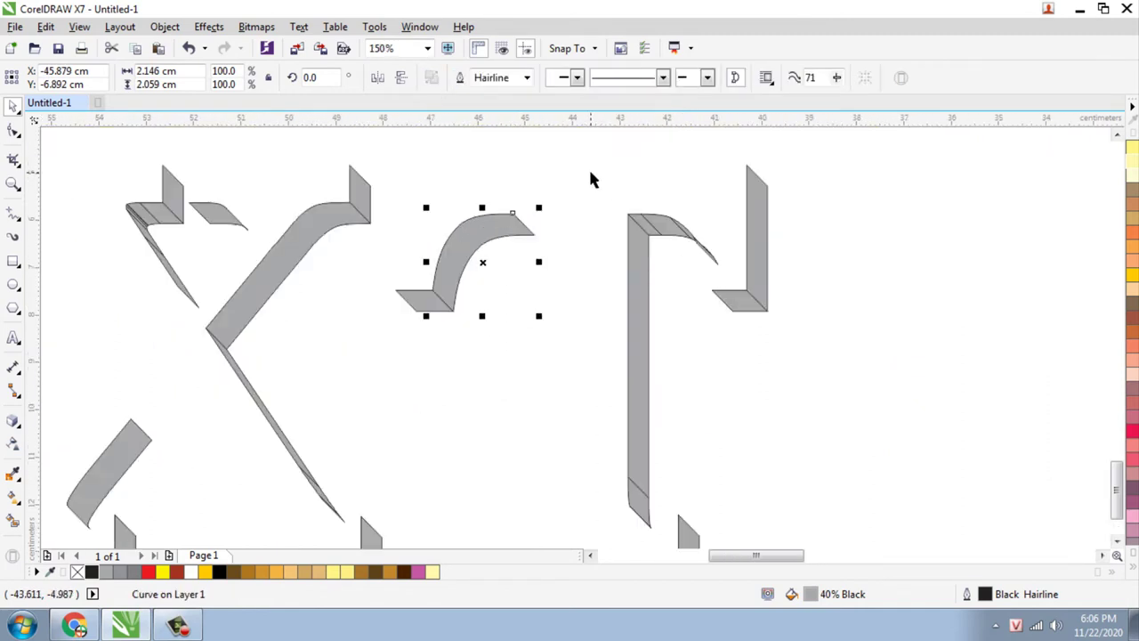
Weld the three segments of the last T's long vertical stem face into one shape
{"action": "left_click_drag", "start_coordinate": [591, 174], "coordinate": [681, 193]}
{"action": "scroll", "coordinate": [644, 363], "scroll_direction": "down", "scroll_amount": 1}
{"action": "scroll", "coordinate": [643, 363], "scroll_direction": "up", "scroll_amount": 1}
{"action": "left_click_drag", "start_coordinate": [665, 418], "coordinate": [572, 520]}
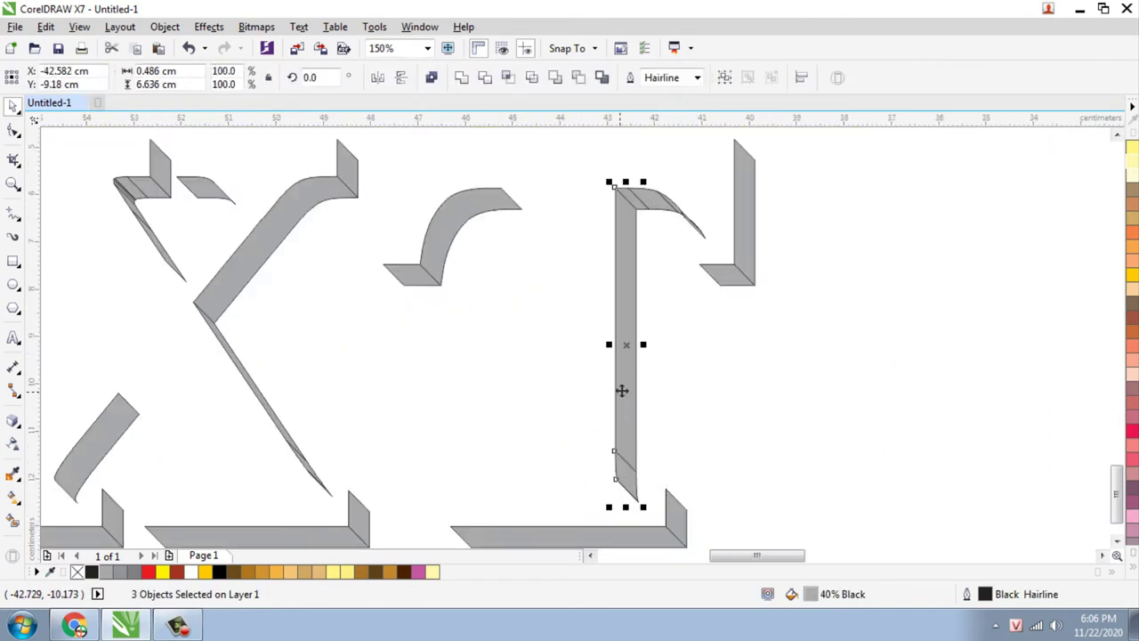
{"action": "left_click", "coordinate": [636, 308]}
{"action": "scroll", "coordinate": [635, 307], "scroll_direction": "down", "scroll_amount": 1}
{"action": "scroll", "coordinate": [545, 340], "scroll_direction": "up", "scroll_amount": 1}
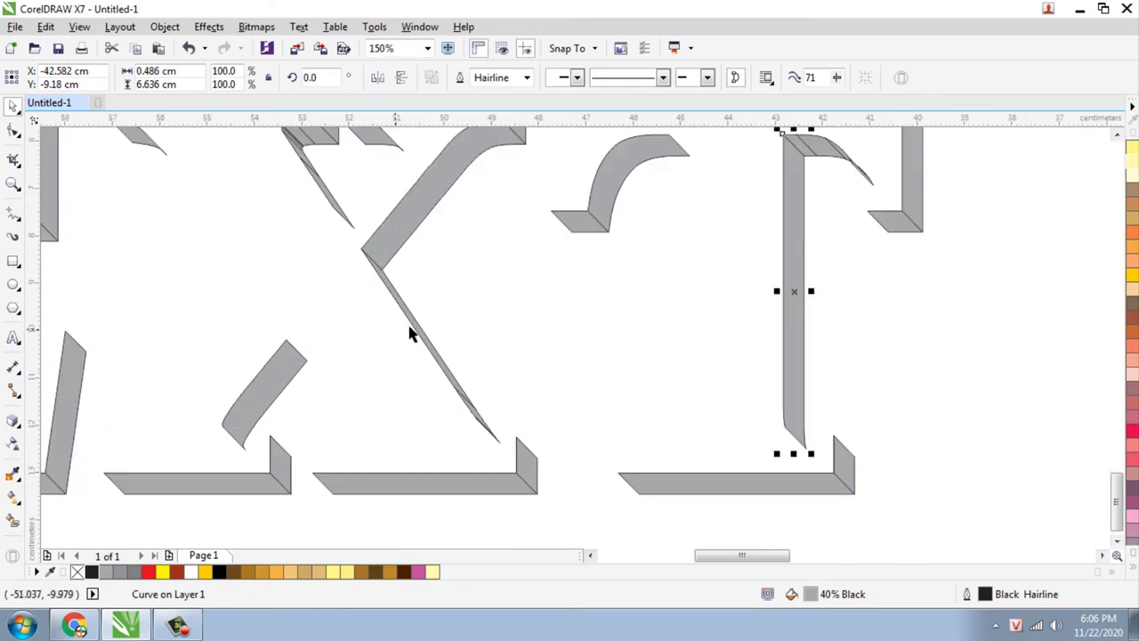
Join the segments of the X's thin lower right diagonal face into one shape
{"action": "scroll", "coordinate": [409, 330], "scroll_direction": "up", "scroll_amount": 1}
{"action": "left_click_drag", "start_coordinate": [523, 371], "coordinate": [379, 501]}
{"action": "left_click", "coordinate": [397, 320], "text": "shift"}
{"action": "key", "text": "ctrl+l"}
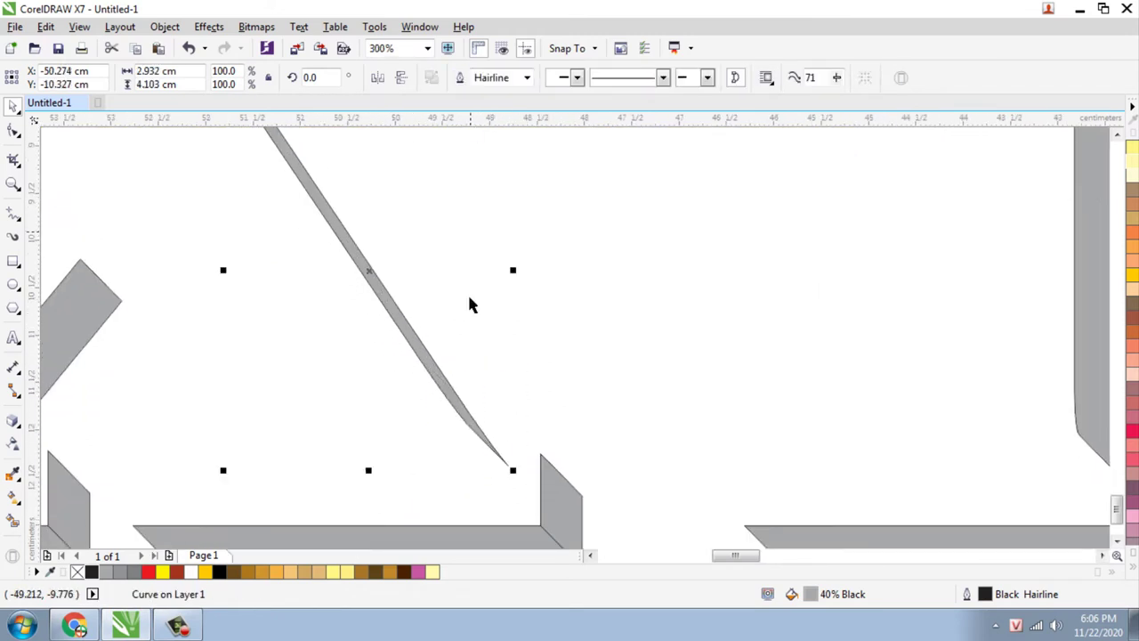
Join the wide segments of the curved face at the top of the last T's stem into one shape
{"action": "scroll", "coordinate": [632, 211], "scroll_direction": "right", "scroll_amount": 3}
{"action": "scroll", "coordinate": [699, 323], "scroll_direction": "up", "scroll_amount": 1}
{"action": "left_click_drag", "start_coordinate": [876, 292], "coordinate": [733, 475]}
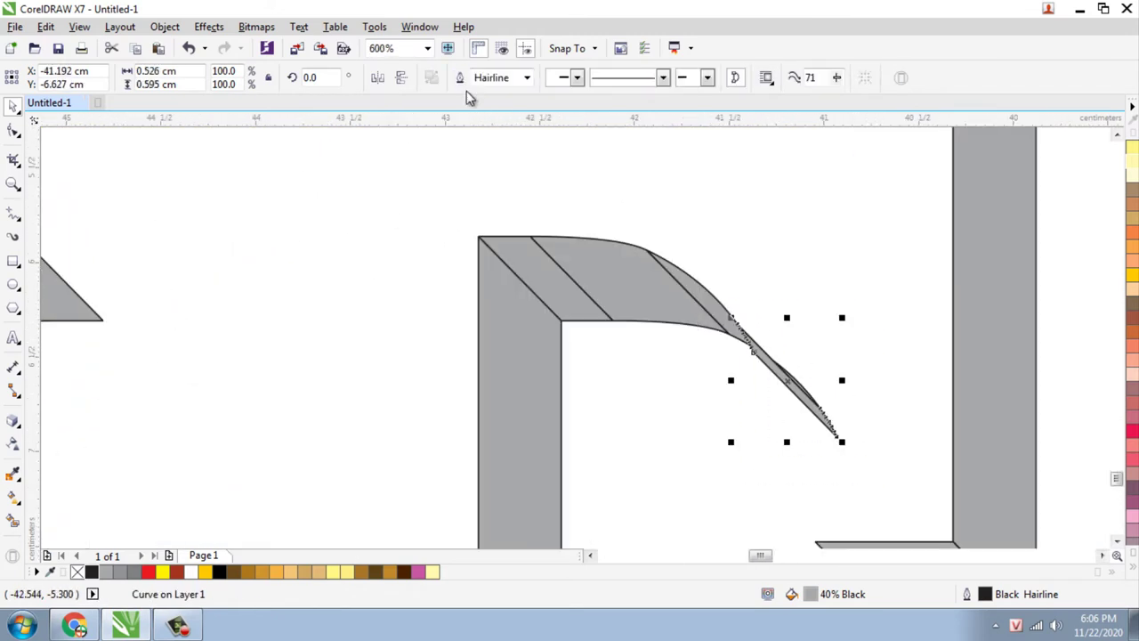
{"action": "left_click", "coordinate": [851, 323]}
{"action": "left_click", "coordinate": [640, 290]}
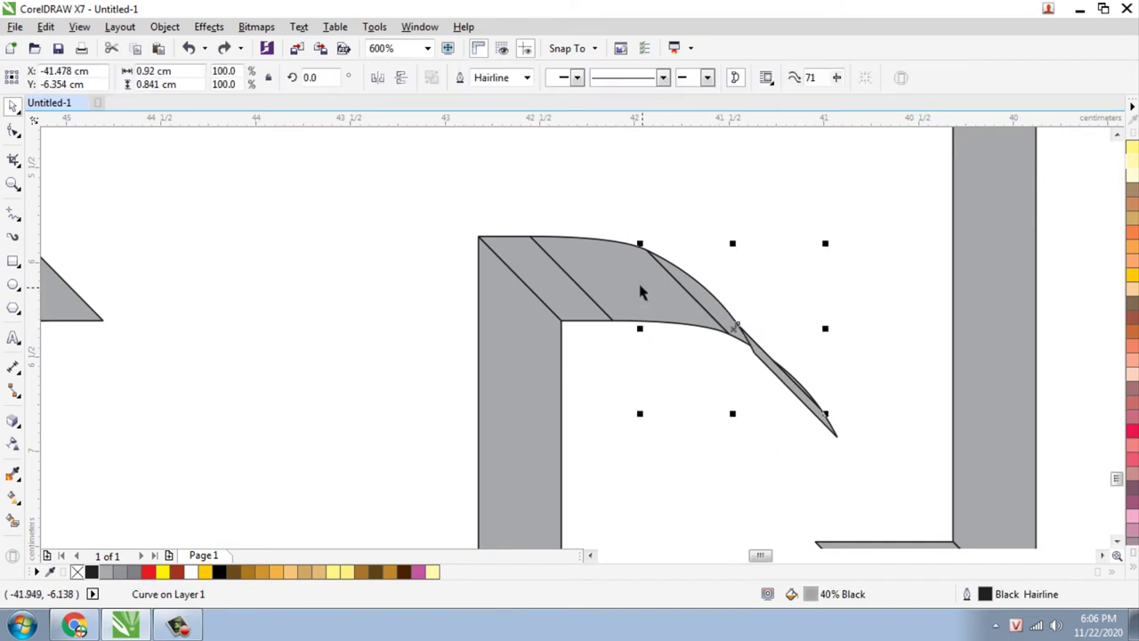
{"action": "left_click", "coordinate": [516, 267], "text": "shift"}
{"action": "key", "text": "ctrl+l"}
{"action": "key", "text": "Escape"}
{"action": "left_click", "coordinate": [788, 384]}
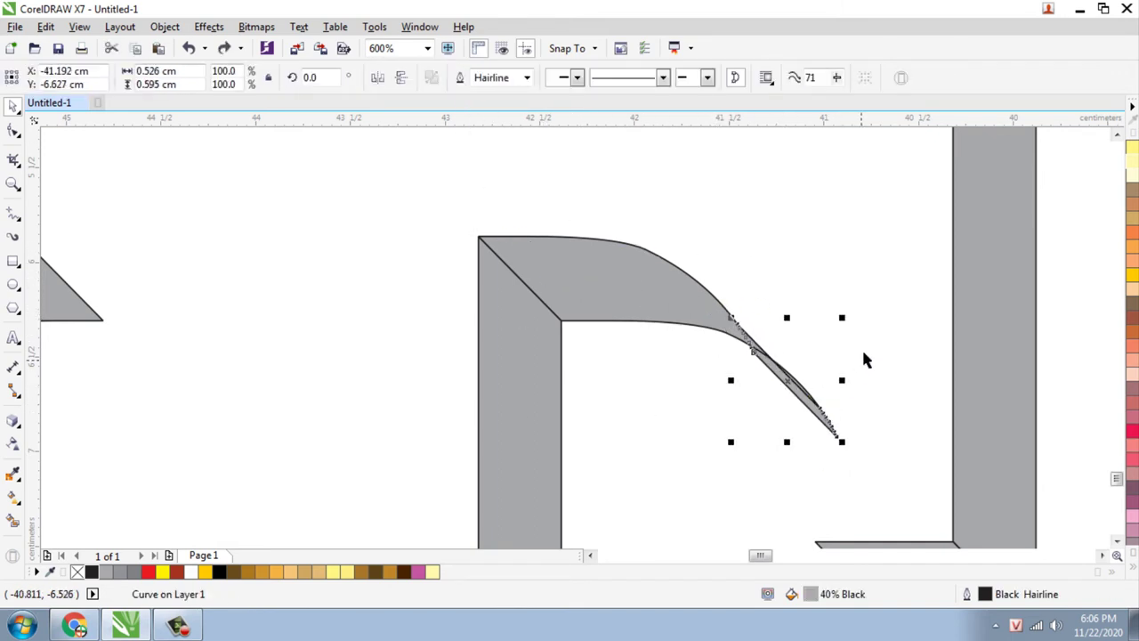
{"action": "key", "text": "Escape"}
Weld the three segments of the X's thin upper left diagonal face into one shape
{"action": "scroll", "coordinate": [587, 300], "scroll_direction": "down", "scroll_amount": 4}
{"action": "scroll", "coordinate": [325, 279], "scroll_direction": "left", "scroll_amount": 3}
{"action": "scroll", "coordinate": [409, 363], "scroll_direction": "up", "scroll_amount": 1}
{"action": "left_click", "coordinate": [409, 363]}
{"action": "scroll", "coordinate": [409, 363], "scroll_direction": "up", "scroll_amount": 1}
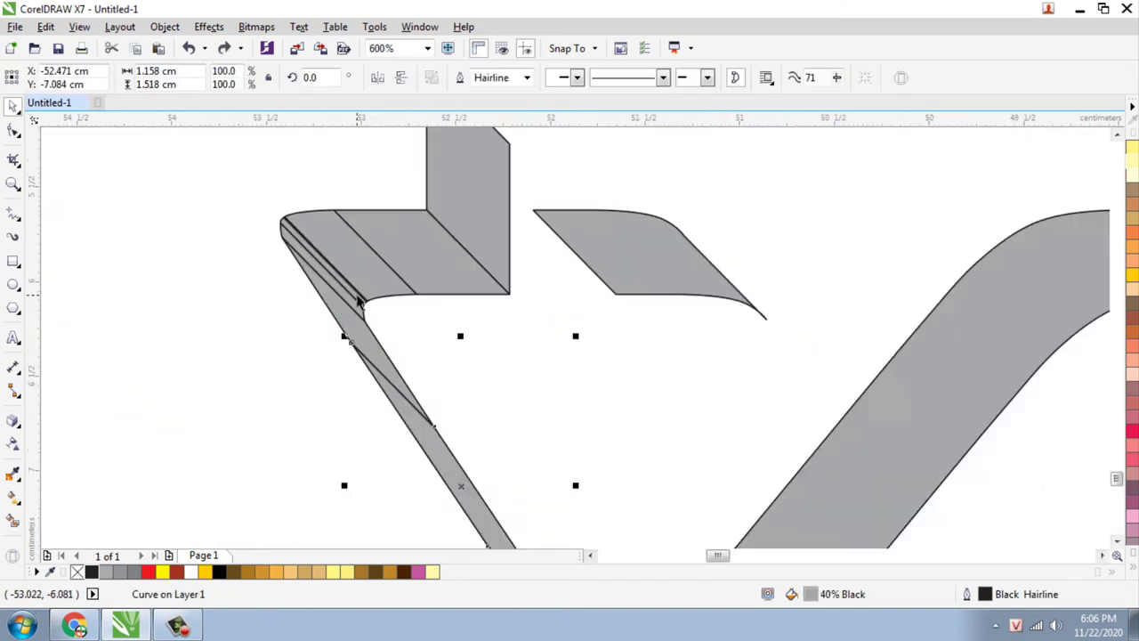
{"action": "scroll", "coordinate": [322, 292], "scroll_direction": "up", "scroll_amount": 1}
{"action": "scroll", "coordinate": [254, 218], "scroll_direction": "up", "scroll_amount": 1}
{"action": "left_click", "coordinate": [249, 225], "text": "shift"}
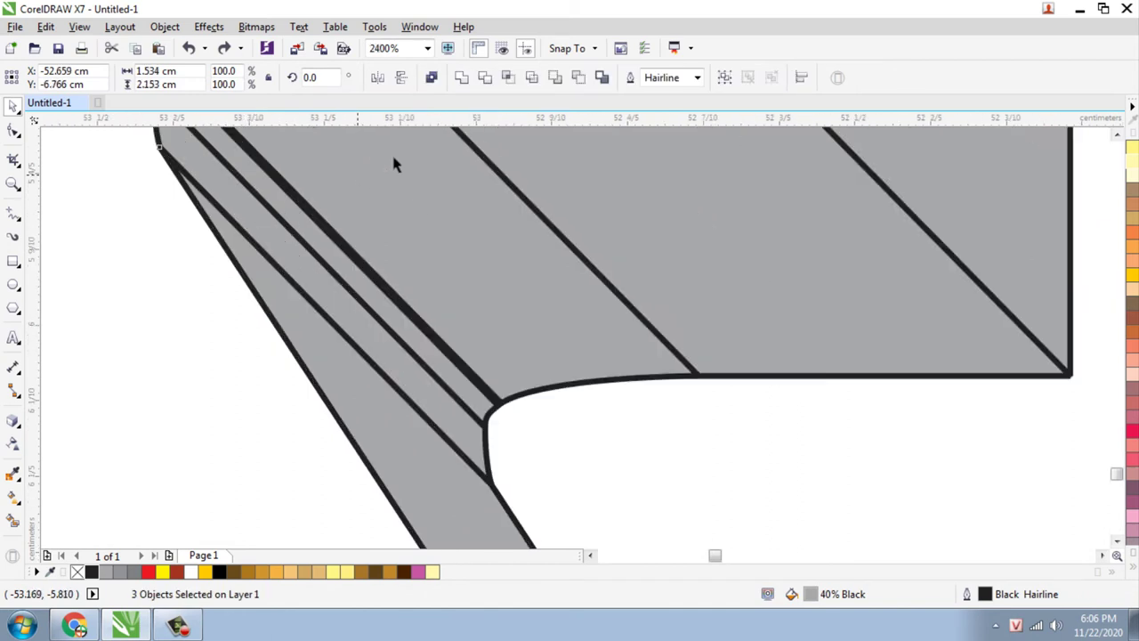
{"action": "left_click", "coordinate": [459, 78]}
{"action": "scroll", "coordinate": [437, 302], "scroll_direction": "down", "scroll_amount": 2}
{"action": "left_click", "coordinate": [320, 192]}
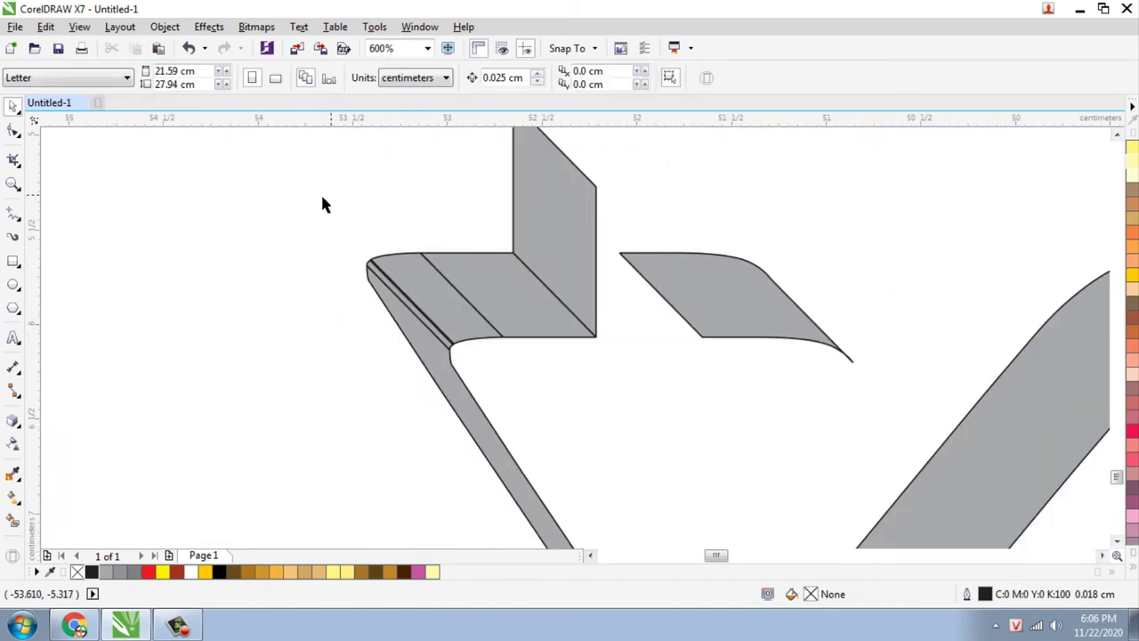
Weld the remaining curved and flat segments under the X's upper left serif into one shape
{"action": "left_click_drag", "start_coordinate": [323, 221], "coordinate": [523, 368]}
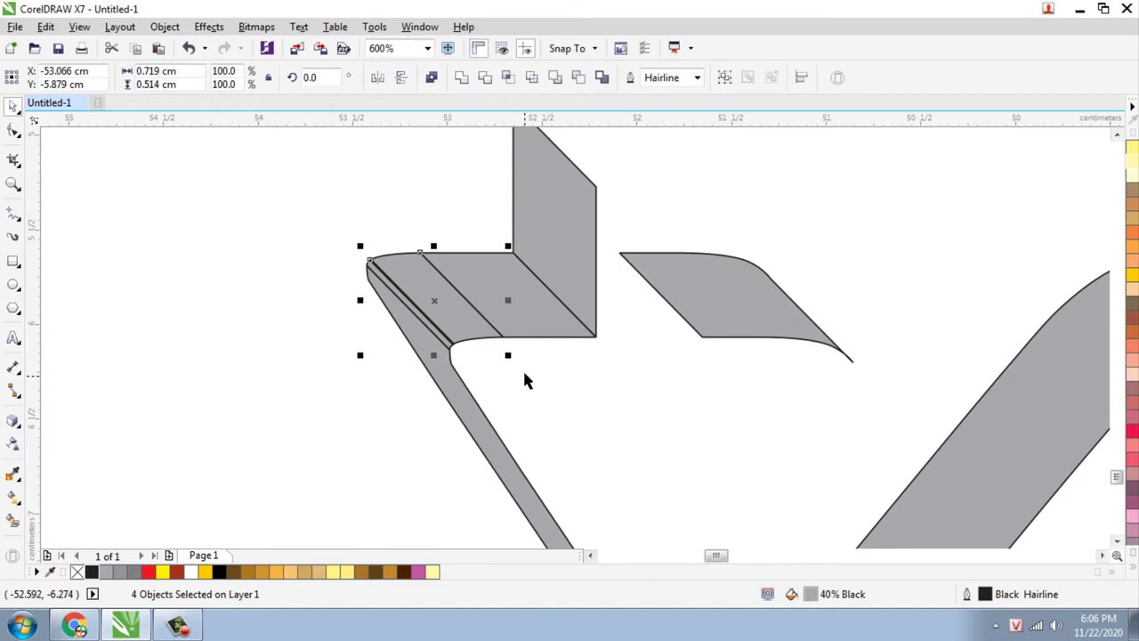
{"action": "left_click", "coordinate": [534, 308], "text": "shift"}
{"action": "left_click", "coordinate": [460, 78]}
{"action": "left_click", "coordinate": [358, 197]}
{"action": "scroll", "coordinate": [576, 311], "scroll_direction": "down", "scroll_amount": 3}
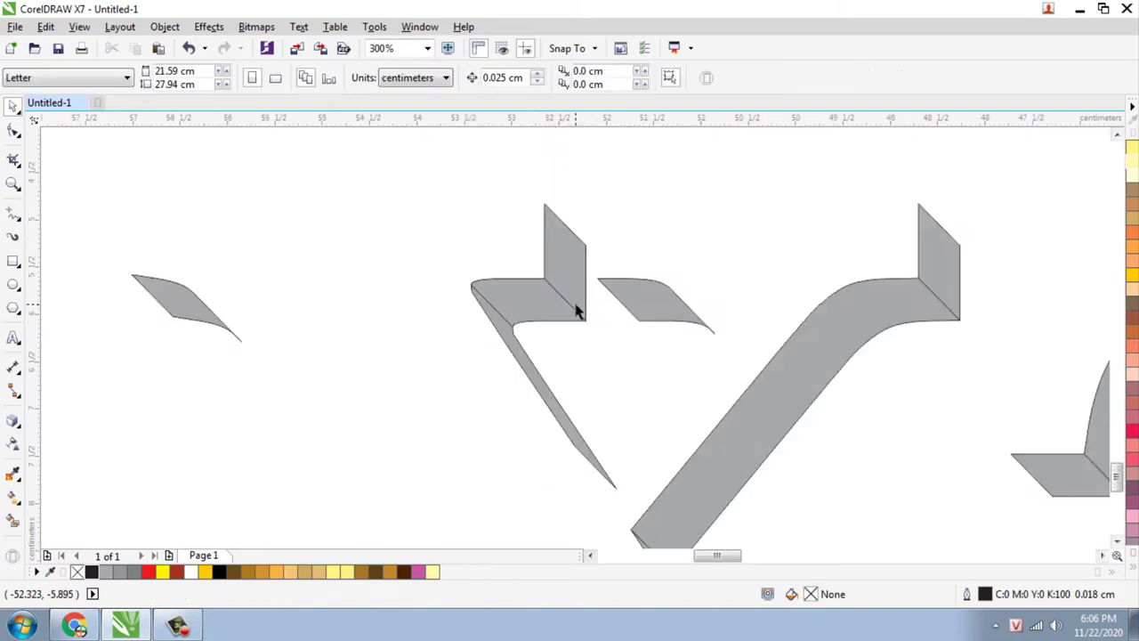
Select all the welded side faces and move them onto the TEXT lettering on the cream background, aligned with the letter edges
{"action": "scroll", "coordinate": [580, 308], "scroll_direction": "down", "scroll_amount": 1}
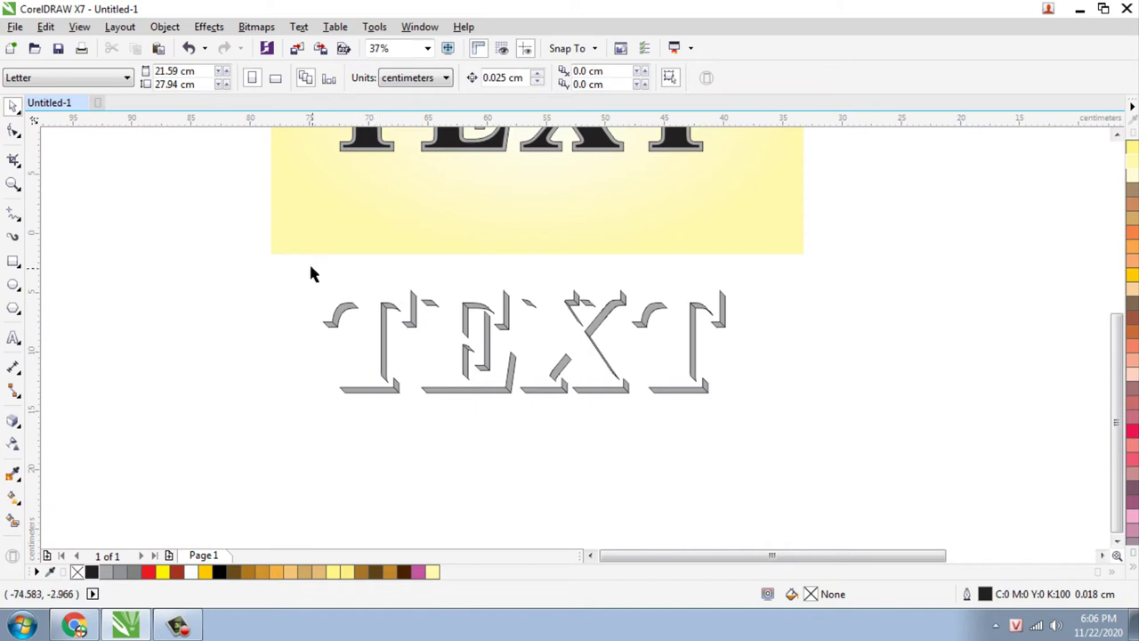
{"action": "left_click_drag", "start_coordinate": [282, 265], "coordinate": [846, 504]}
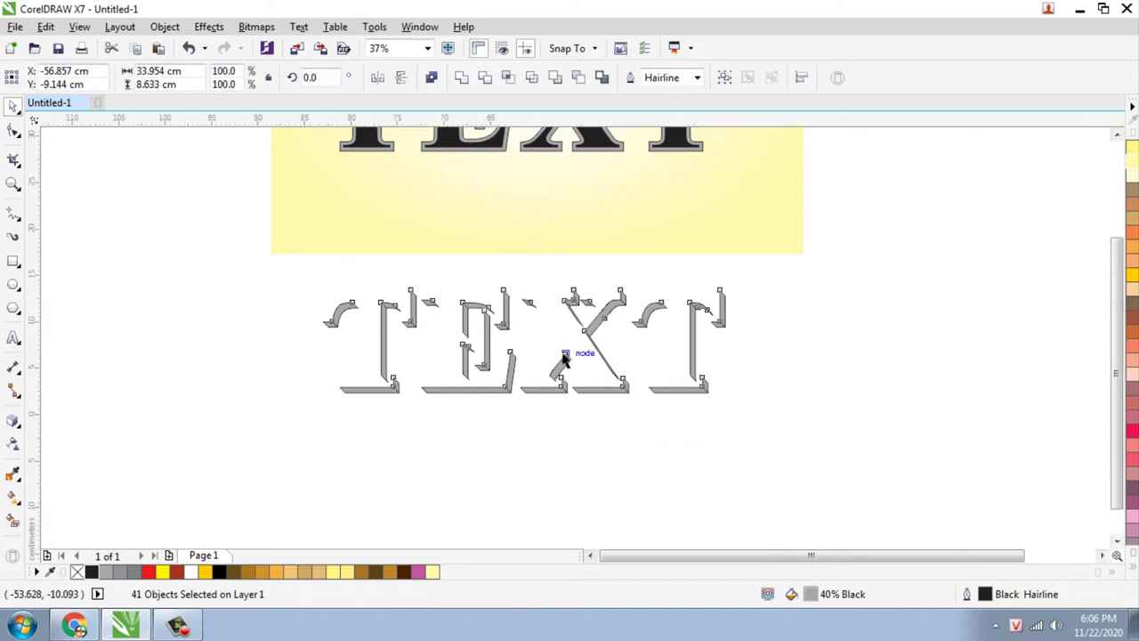
{"action": "scroll", "coordinate": [563, 356], "scroll_direction": "down", "scroll_amount": 1}
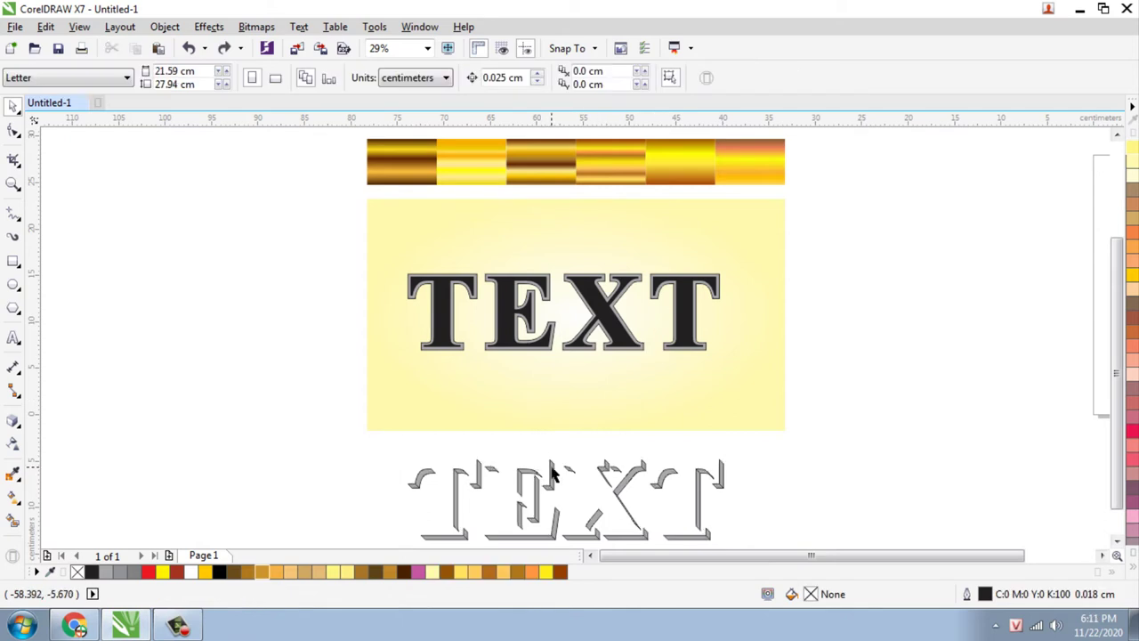
{"action": "left_click", "coordinate": [551, 476]}
{"action": "left_click_drag", "start_coordinate": [361, 436], "coordinate": [770, 532]}
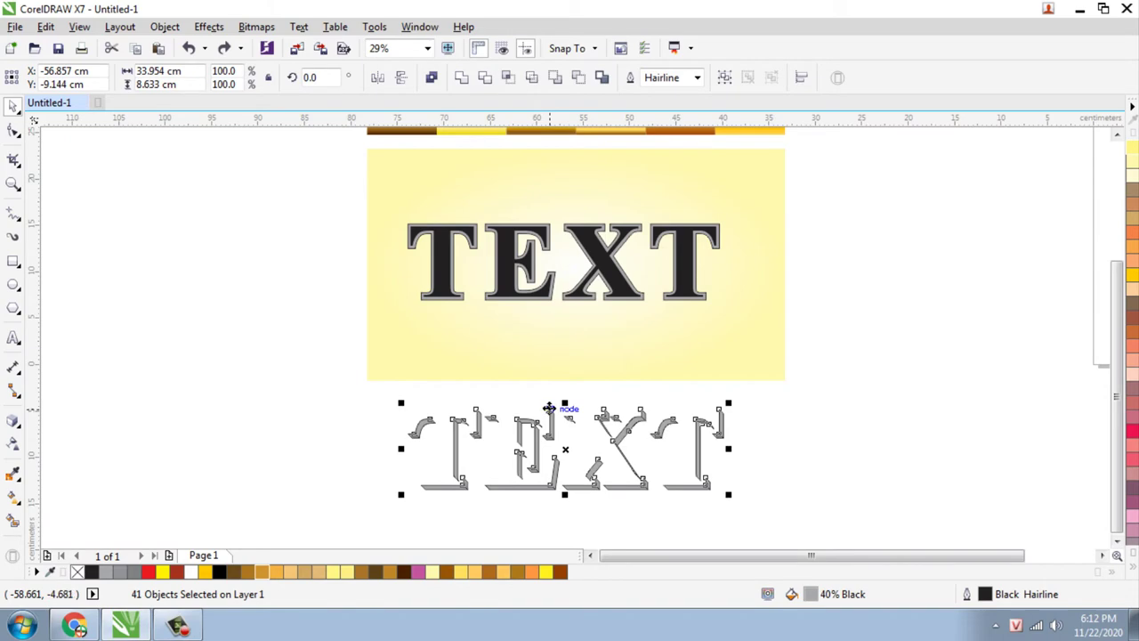
{"action": "left_click_drag", "start_coordinate": [549, 408], "coordinate": [557, 222]}
{"action": "scroll", "coordinate": [553, 222], "scroll_direction": "up", "scroll_amount": 3}
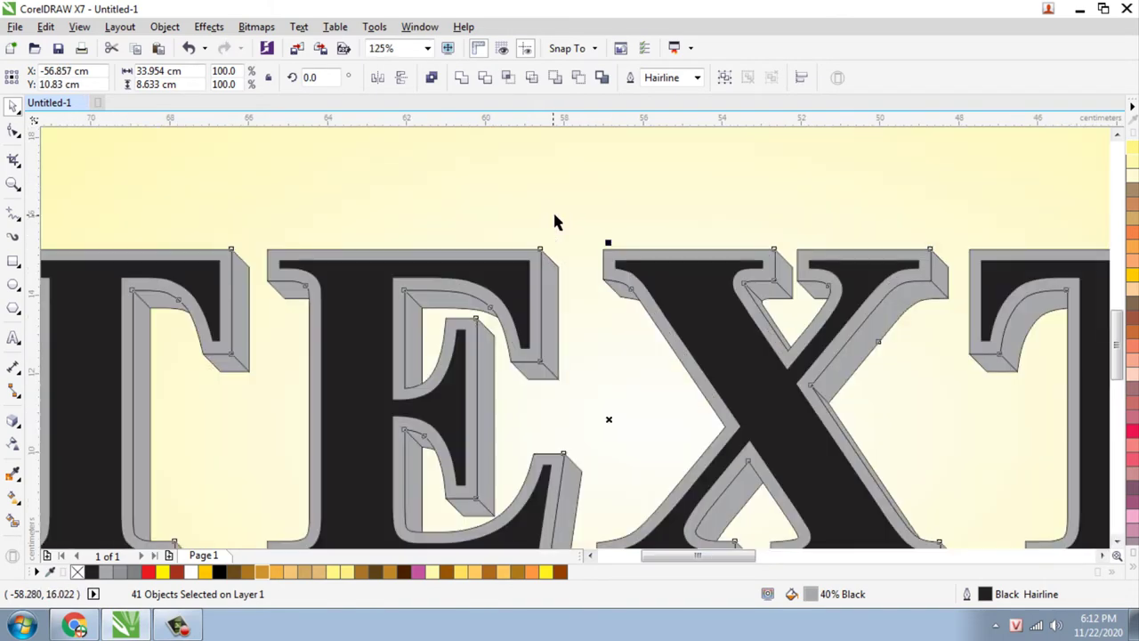
{"action": "scroll", "coordinate": [551, 257], "scroll_direction": "down", "scroll_amount": 2}
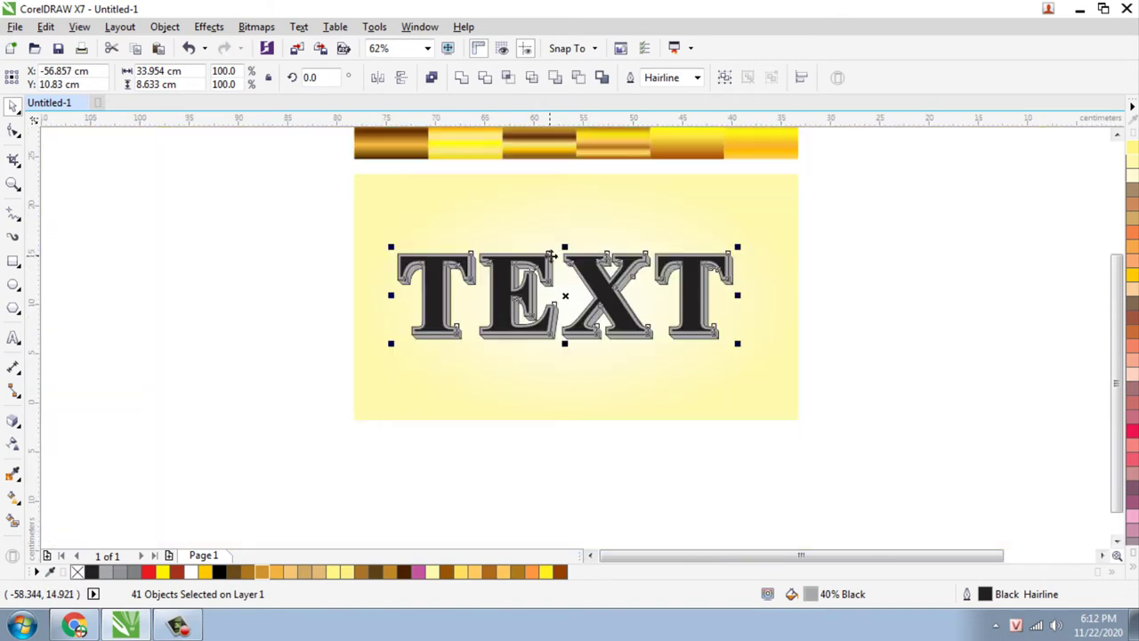
{"action": "left_click", "coordinate": [875, 254]}
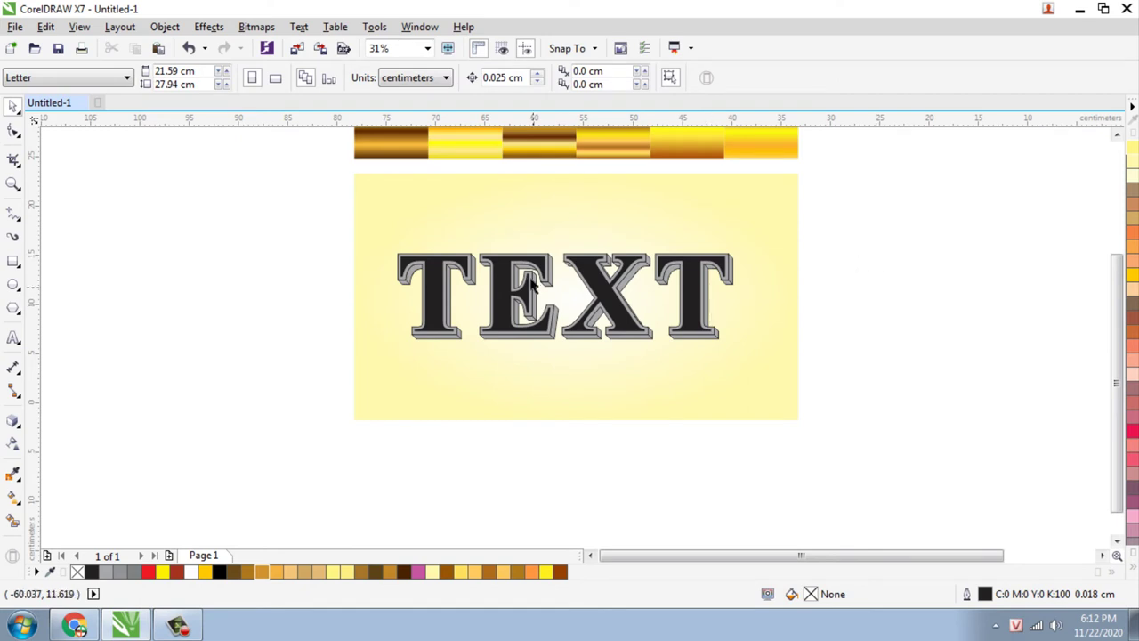
Break the grey contour shape behind the word TEXT apart into separate curves
{"action": "scroll", "coordinate": [512, 265], "scroll_direction": "up", "scroll_amount": 3}
{"action": "left_click", "coordinate": [362, 257]}
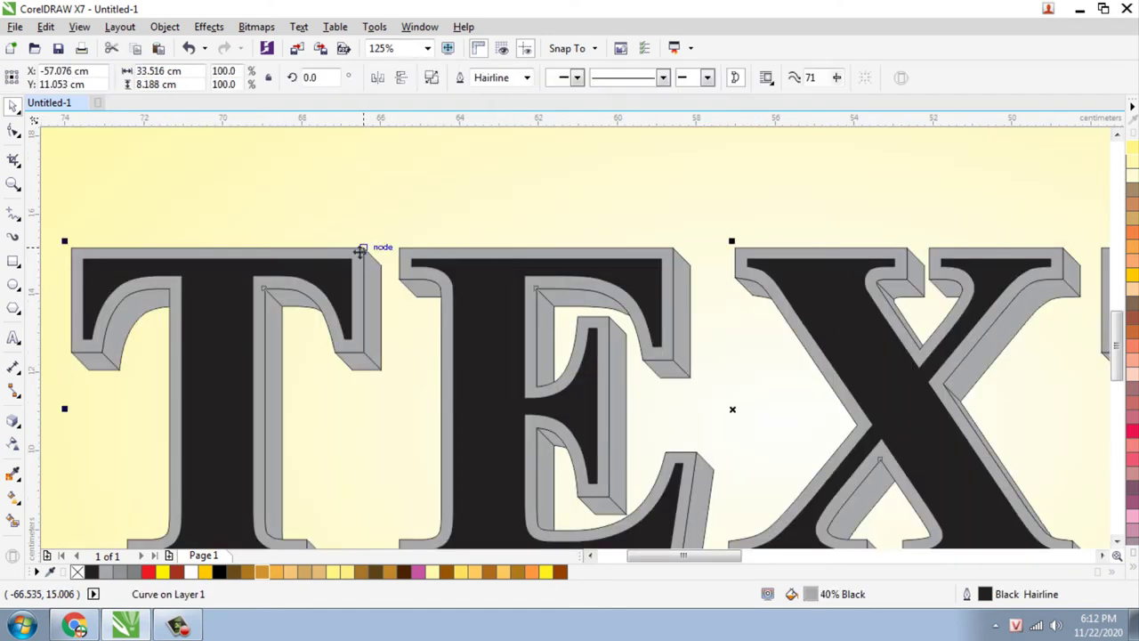
{"action": "scroll", "coordinate": [360, 247], "scroll_direction": "down", "scroll_amount": 2}
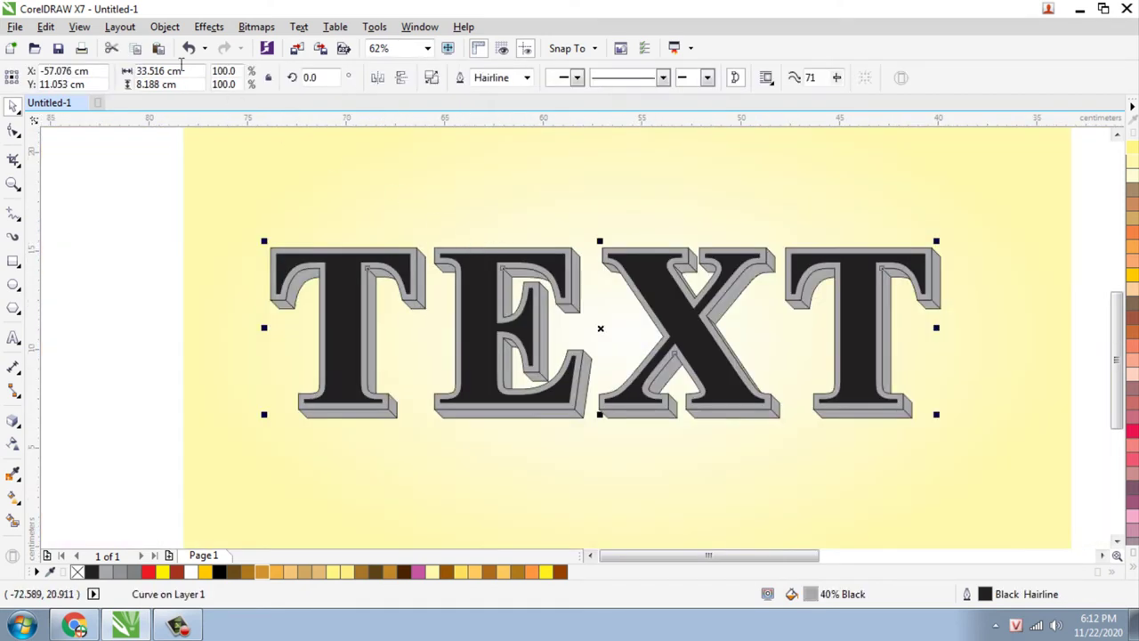
{"action": "left_click", "coordinate": [165, 26]}
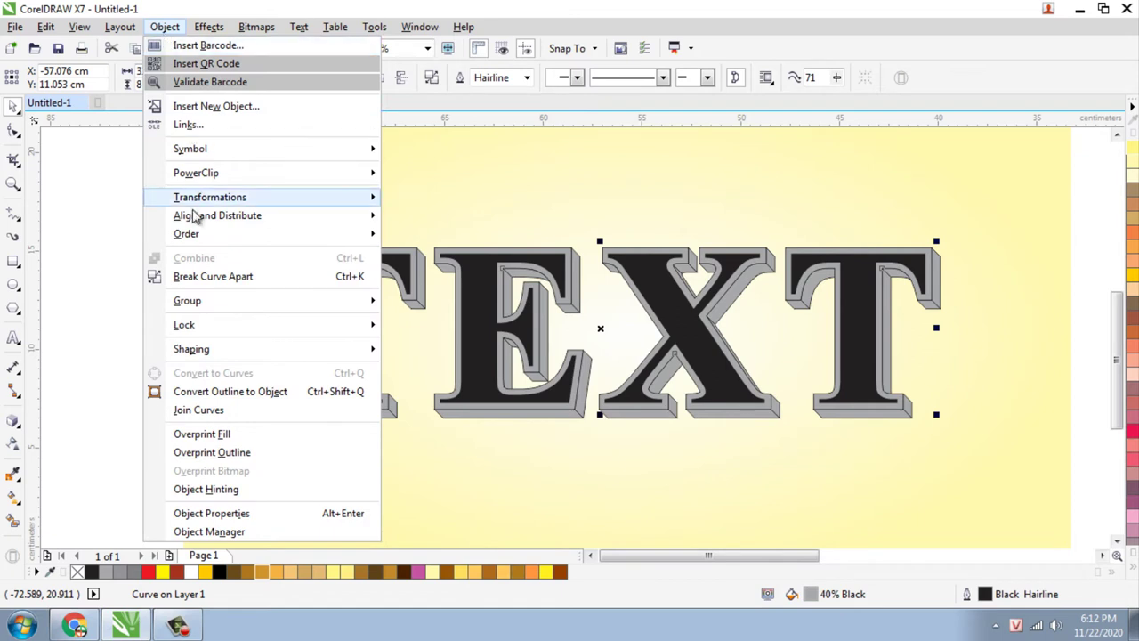
{"action": "left_click", "coordinate": [197, 276]}
{"action": "left_click", "coordinate": [156, 253]}
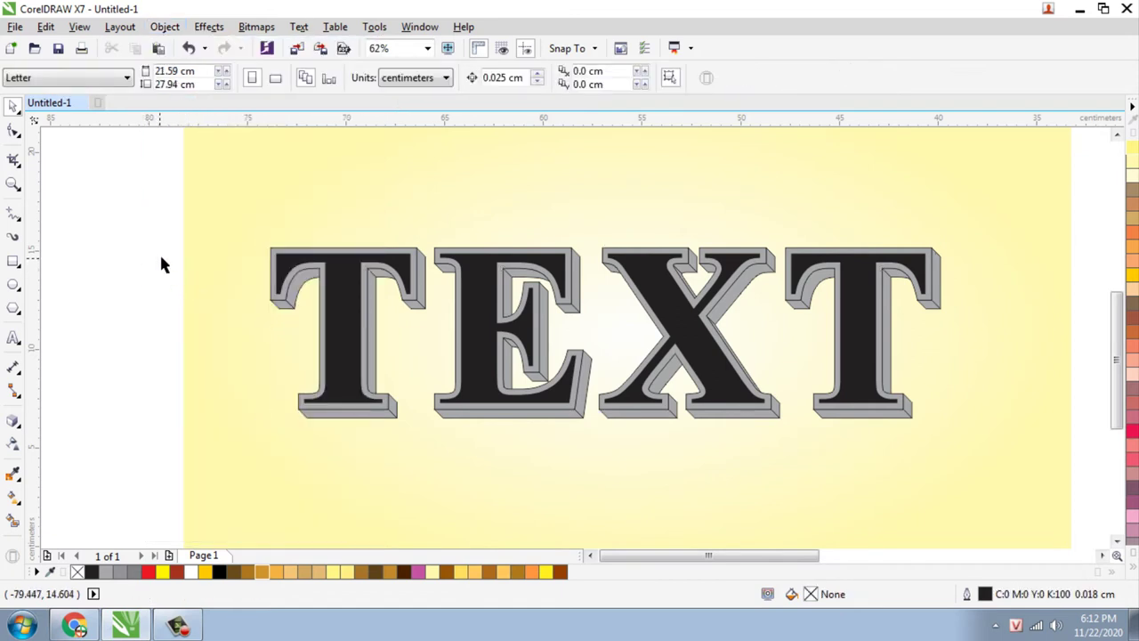
Fill the contour shapes of all four letters with orange-gold R209 G149 B47 (#D1952F)
{"action": "left_click", "coordinate": [412, 257]}
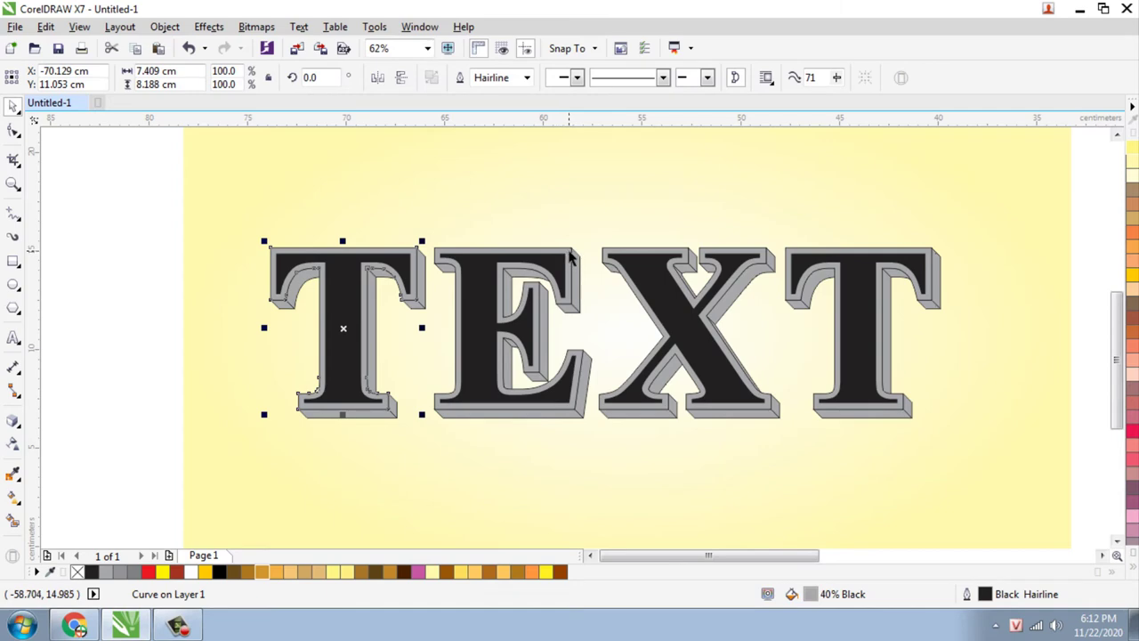
{"action": "left_click", "coordinate": [570, 257], "text": "shift"}
{"action": "scroll", "coordinate": [620, 258], "scroll_direction": "up", "scroll_amount": 2}
{"action": "left_click", "coordinate": [610, 260], "text": "shift"}
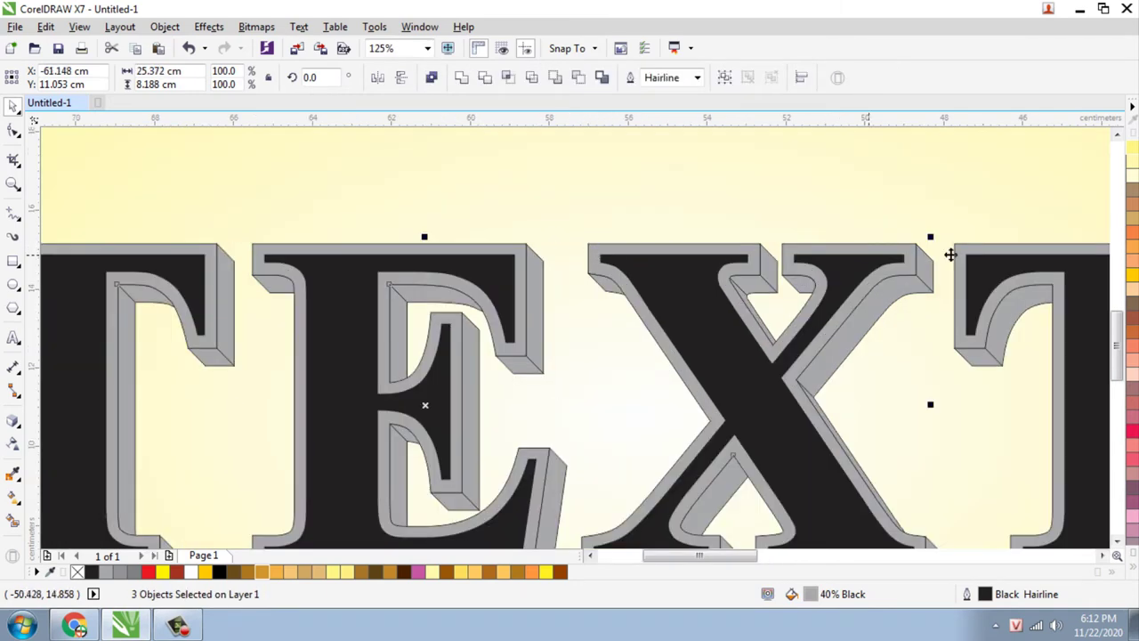
{"action": "left_click", "coordinate": [961, 255], "text": "shift"}
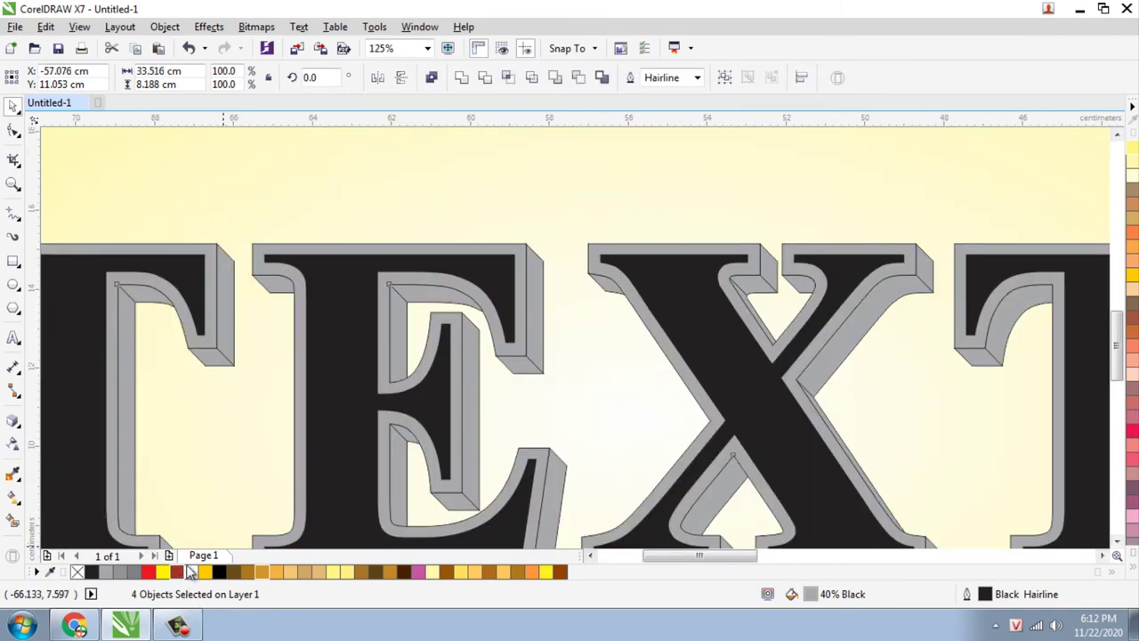
{"action": "left_click", "coordinate": [182, 571]}
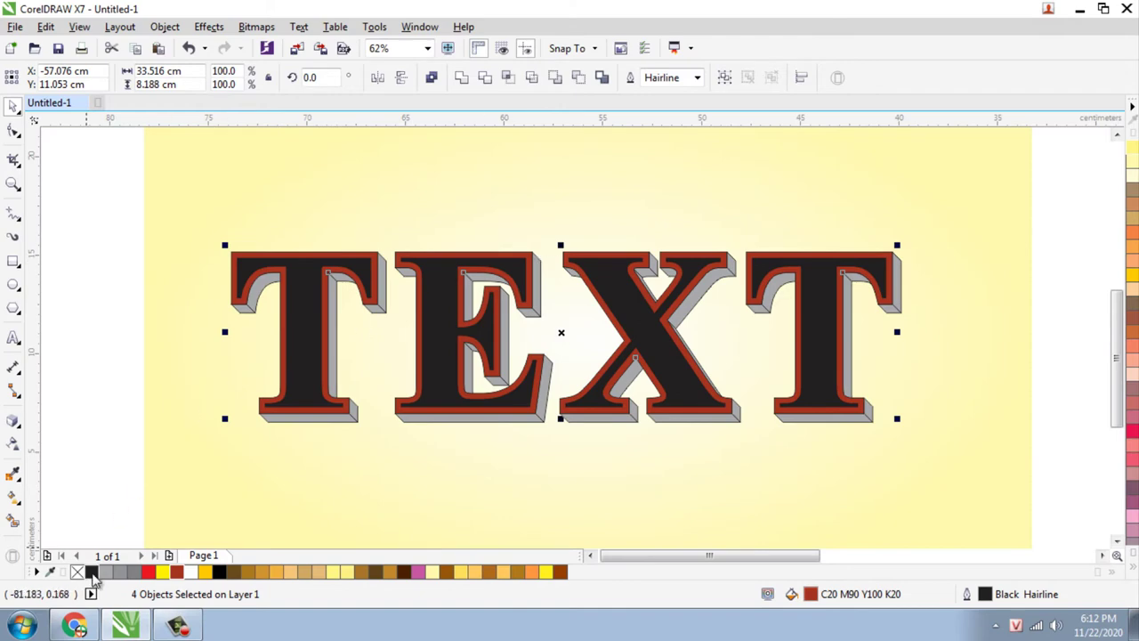
{"action": "left_click", "coordinate": [261, 572]}
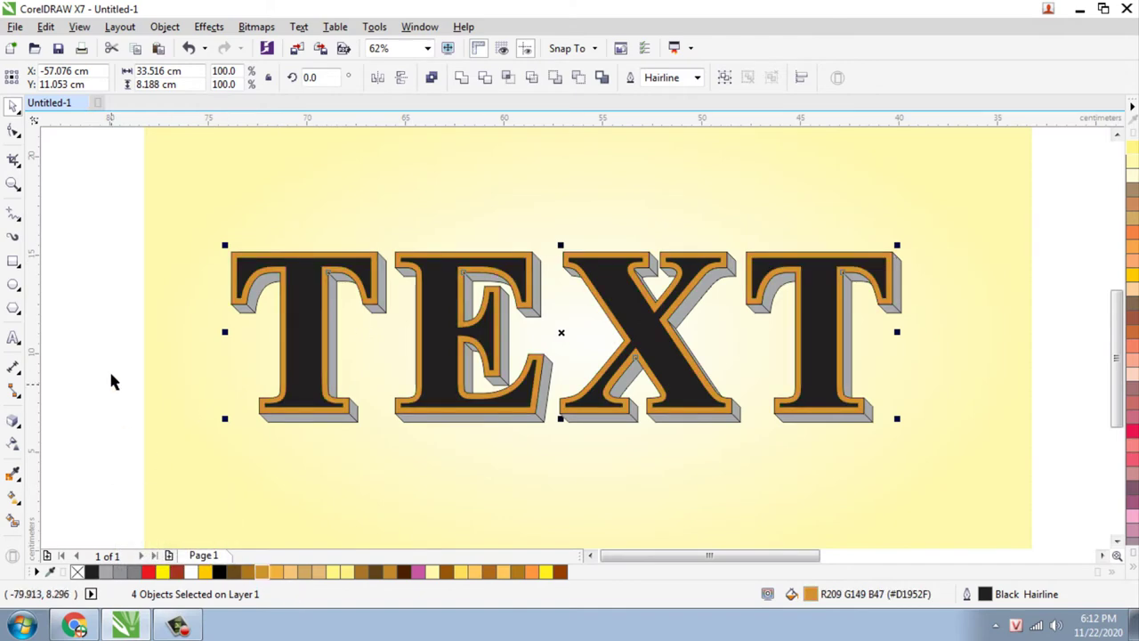
{"action": "left_click", "coordinate": [90, 348]}
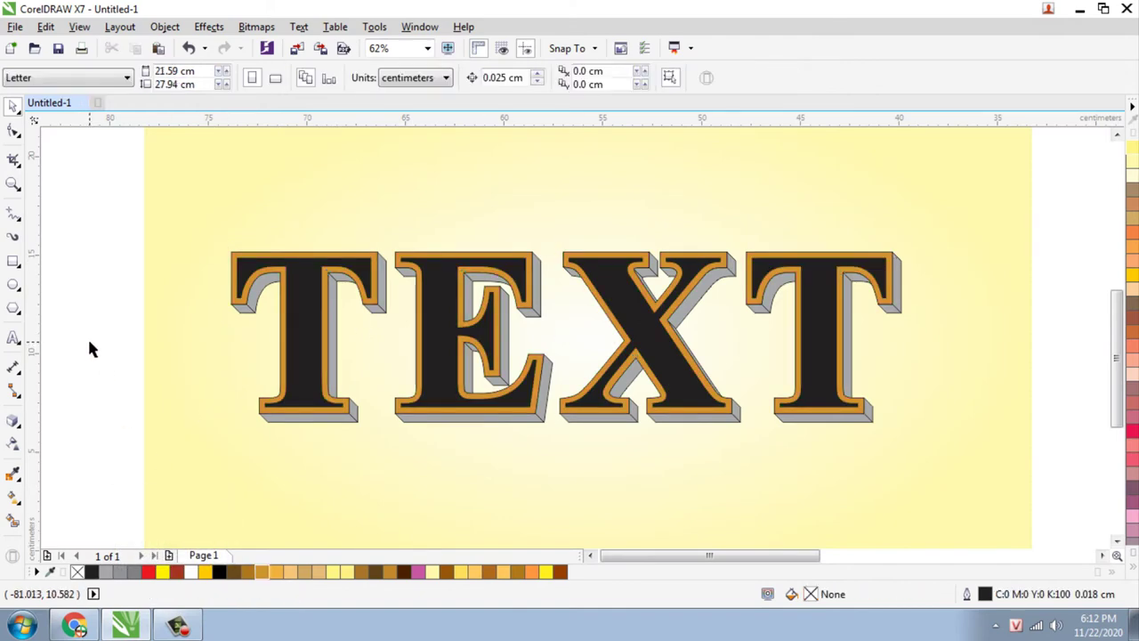
Fill the bottom side faces under all the letter bases with the reddish-brown palette colour
{"action": "left_click", "coordinate": [349, 422]}
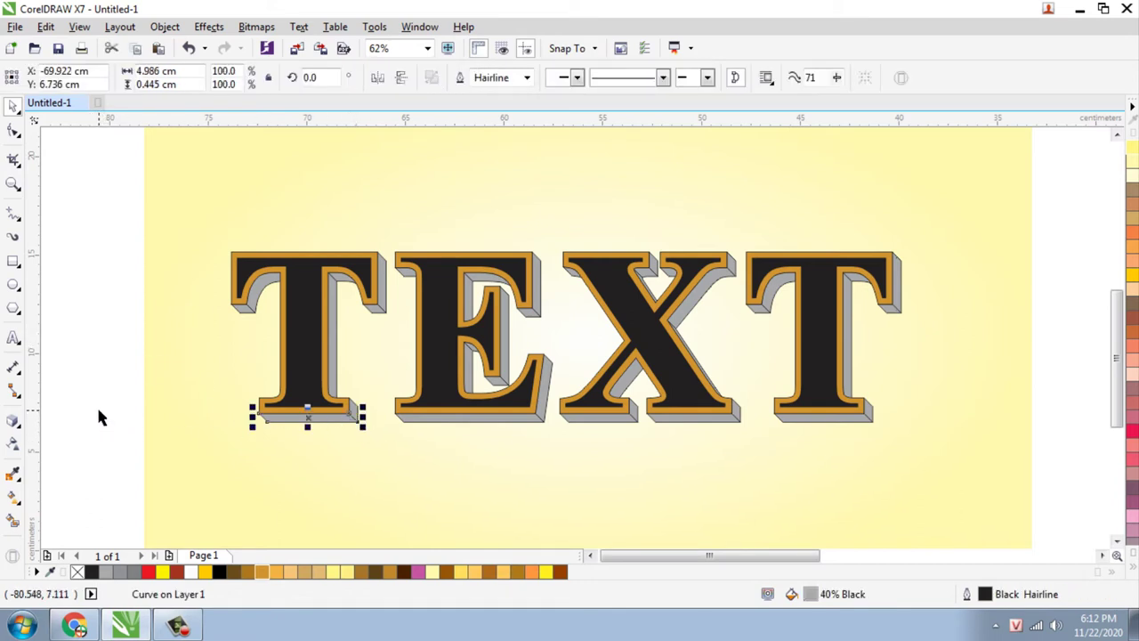
{"action": "left_click_drag", "start_coordinate": [99, 411], "coordinate": [922, 476]}
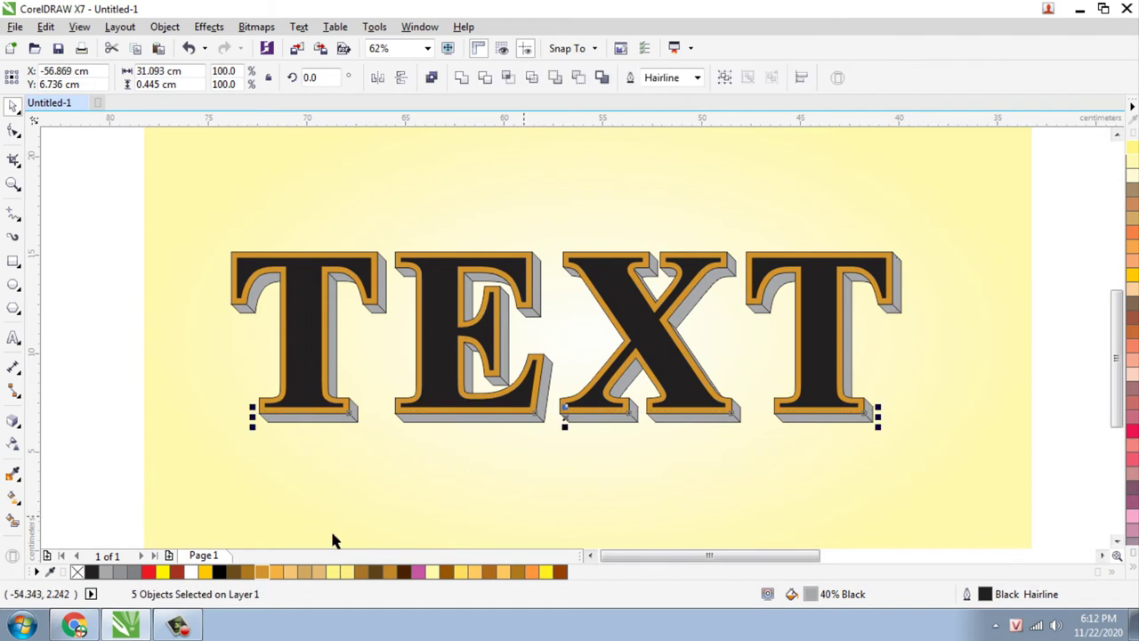
{"action": "left_click", "coordinate": [558, 571]}
{"action": "left_click", "coordinate": [98, 409]}
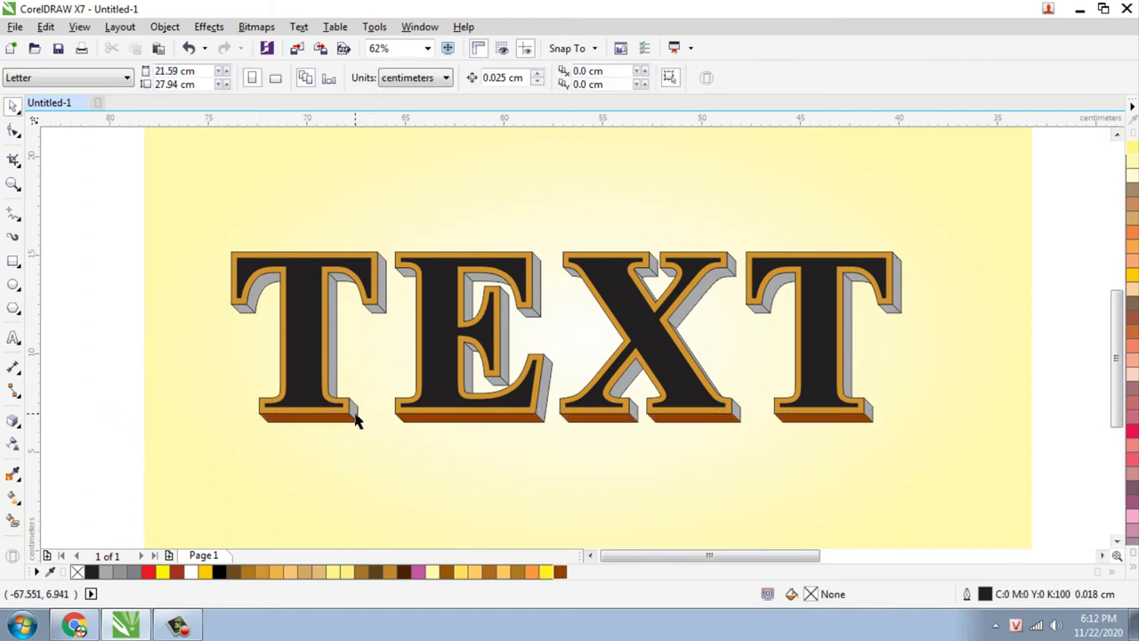
Copy the brown-and-gold gradient from the first sample swatch onto the side face of the first T's stem
{"action": "left_click", "coordinate": [354, 415]}
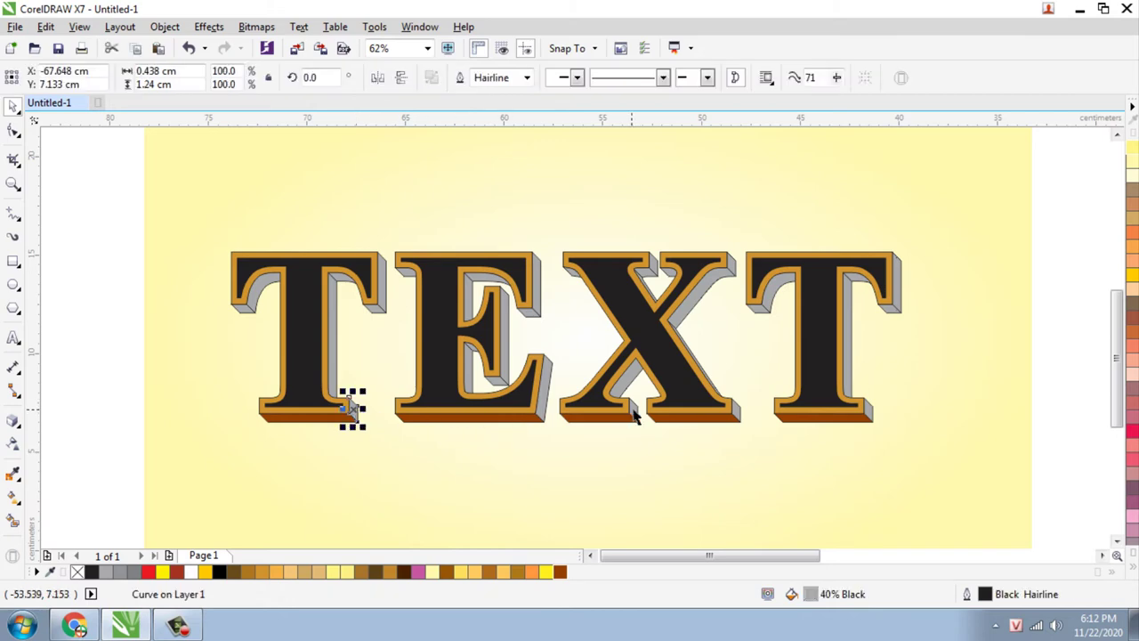
{"action": "left_click", "coordinate": [335, 338]}
{"action": "scroll", "coordinate": [378, 436], "scroll_direction": "down", "scroll_amount": 1}
{"action": "scroll", "coordinate": [341, 298], "scroll_direction": "up", "scroll_amount": 1}
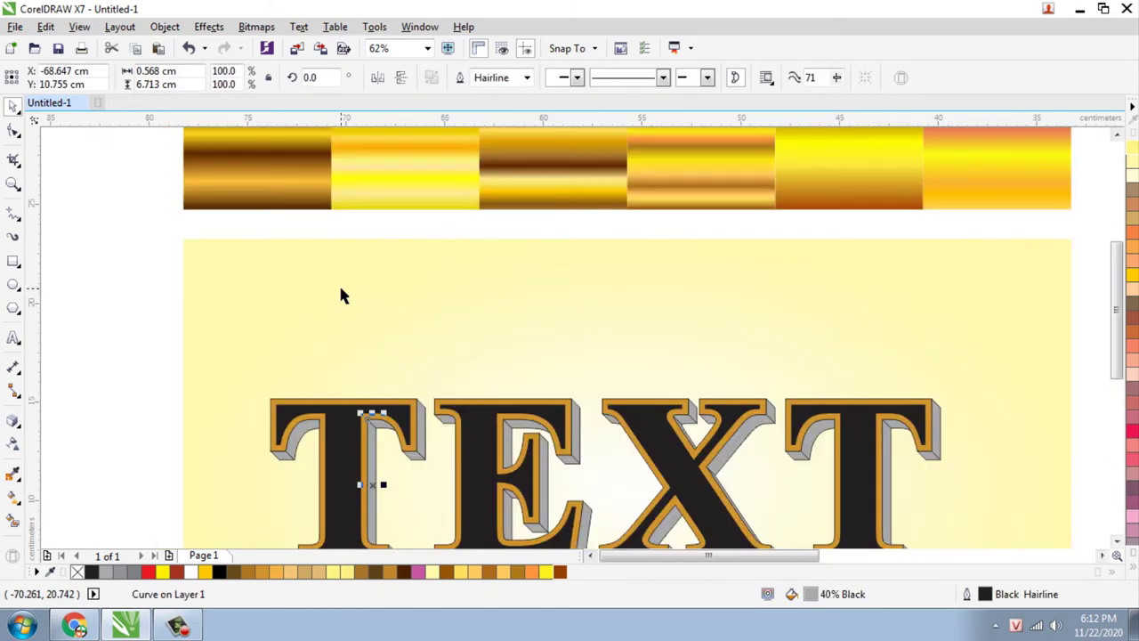
{"action": "left_click", "coordinate": [14, 496]}
{"action": "left_click", "coordinate": [209, 77]}
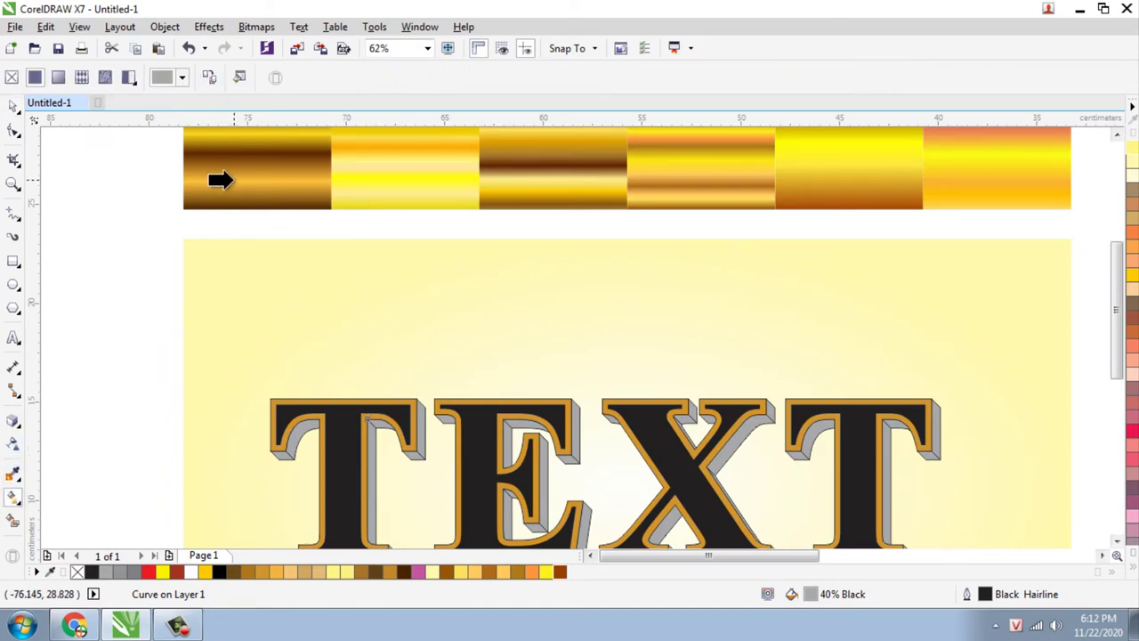
{"action": "left_click", "coordinate": [230, 178]}
{"action": "scroll", "coordinate": [373, 276], "scroll_direction": "down", "scroll_amount": 1}
{"action": "scroll", "coordinate": [370, 375], "scroll_direction": "up", "scroll_amount": 2}
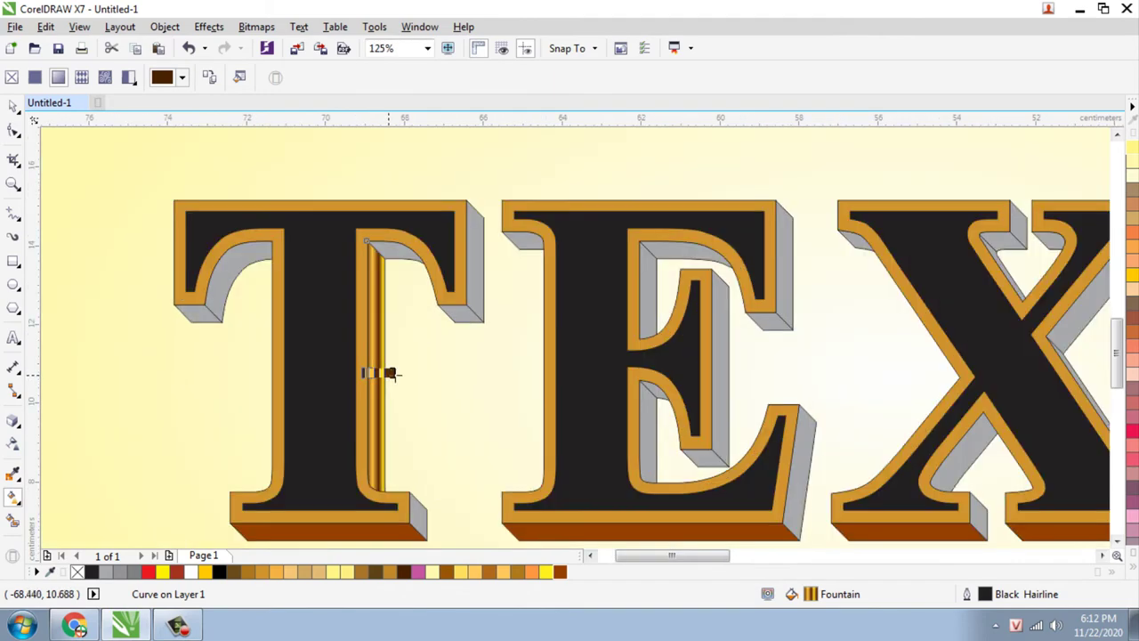
Reorient the gradient on the first T's stem face to run vertically from the top to the base of the stem
{"action": "scroll", "coordinate": [388, 374], "scroll_direction": "up", "scroll_amount": 3}
{"action": "left_click_drag", "start_coordinate": [404, 348], "coordinate": [305, 156]}
{"action": "left_click_drag", "start_coordinate": [226, 350], "coordinate": [285, 483]}
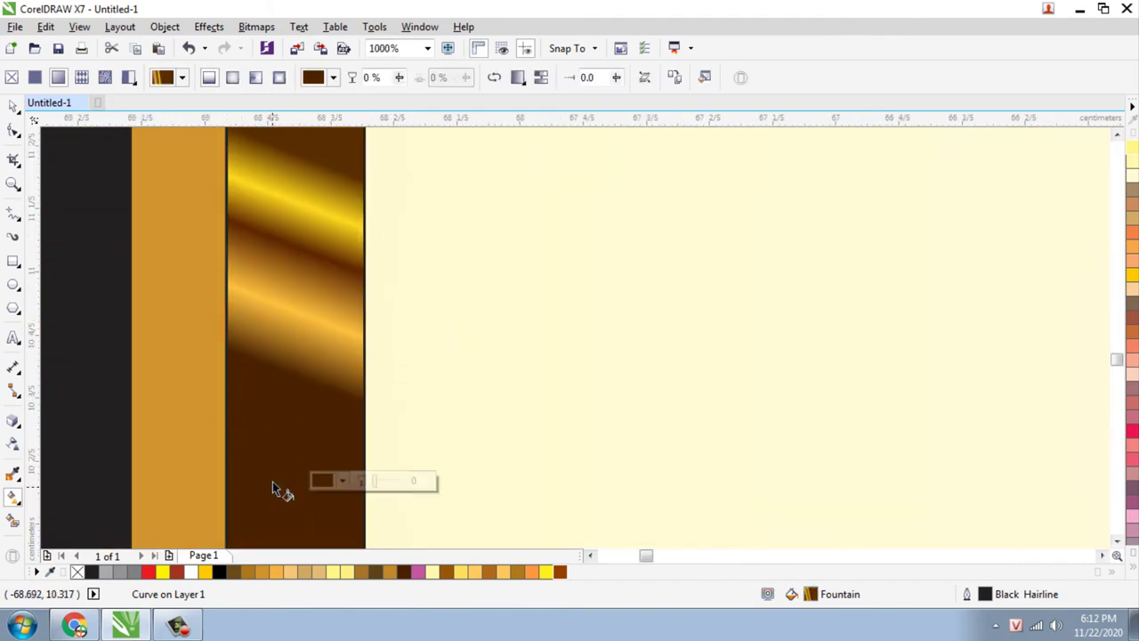
{"action": "scroll", "coordinate": [420, 417], "scroll_direction": "down", "scroll_amount": 2}
{"action": "scroll", "coordinate": [420, 417], "scroll_direction": "down", "scroll_amount": 1}
{"action": "left_click_drag", "start_coordinate": [402, 381], "coordinate": [399, 265]}
{"action": "left_click_drag", "start_coordinate": [399, 414], "coordinate": [400, 501]}
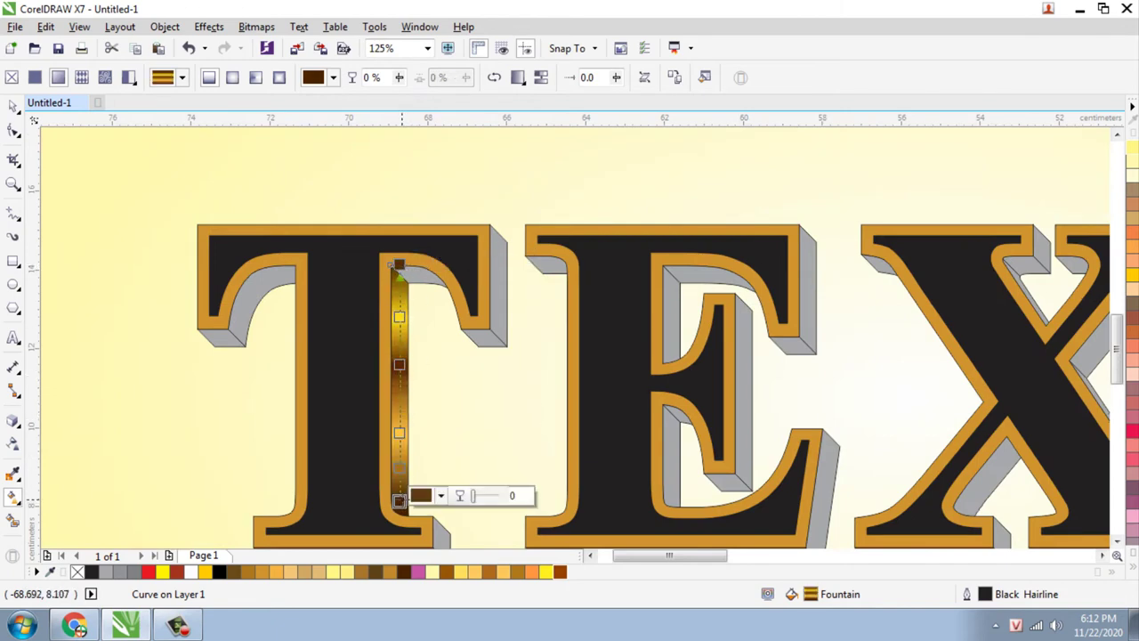
{"action": "scroll", "coordinate": [449, 352], "scroll_direction": "down", "scroll_amount": 1}
{"action": "left_click", "coordinate": [162, 309]}
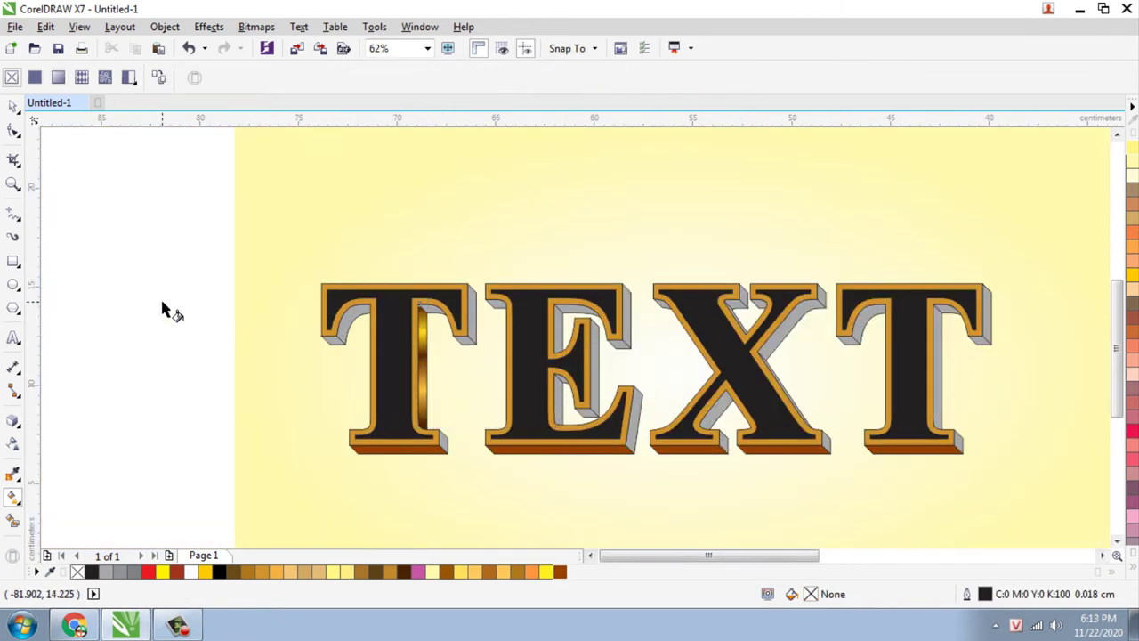
Copy the vertical gold gradient onto the side faces of the E's middle bar and the last T's stem
{"action": "scroll", "coordinate": [577, 382], "scroll_direction": "up", "scroll_amount": 1}
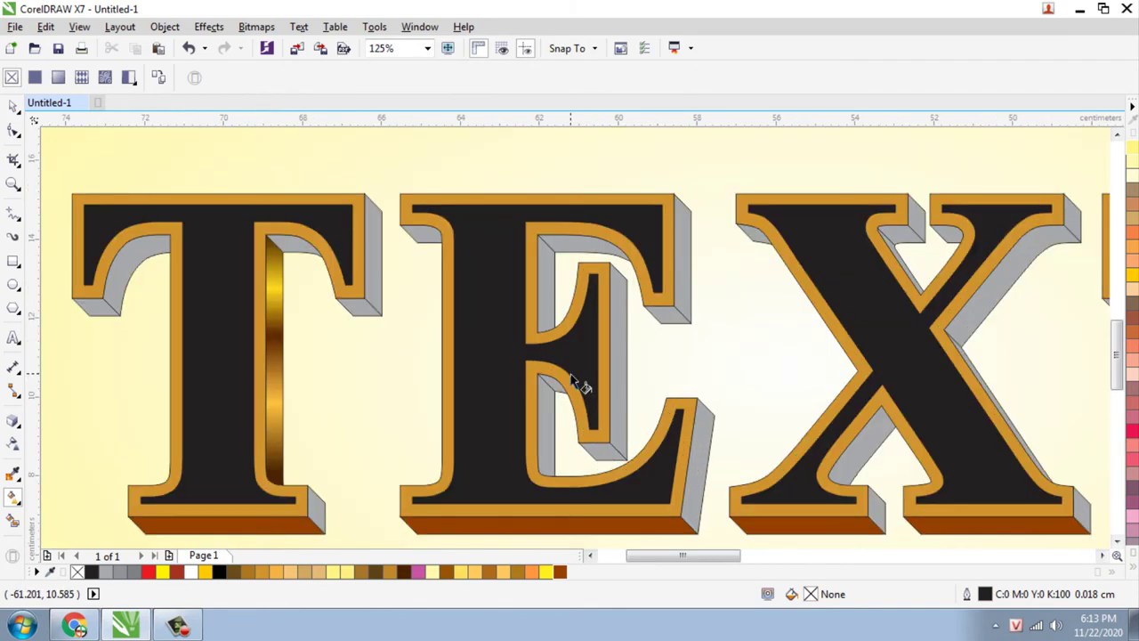
{"action": "left_click", "coordinate": [614, 365]}
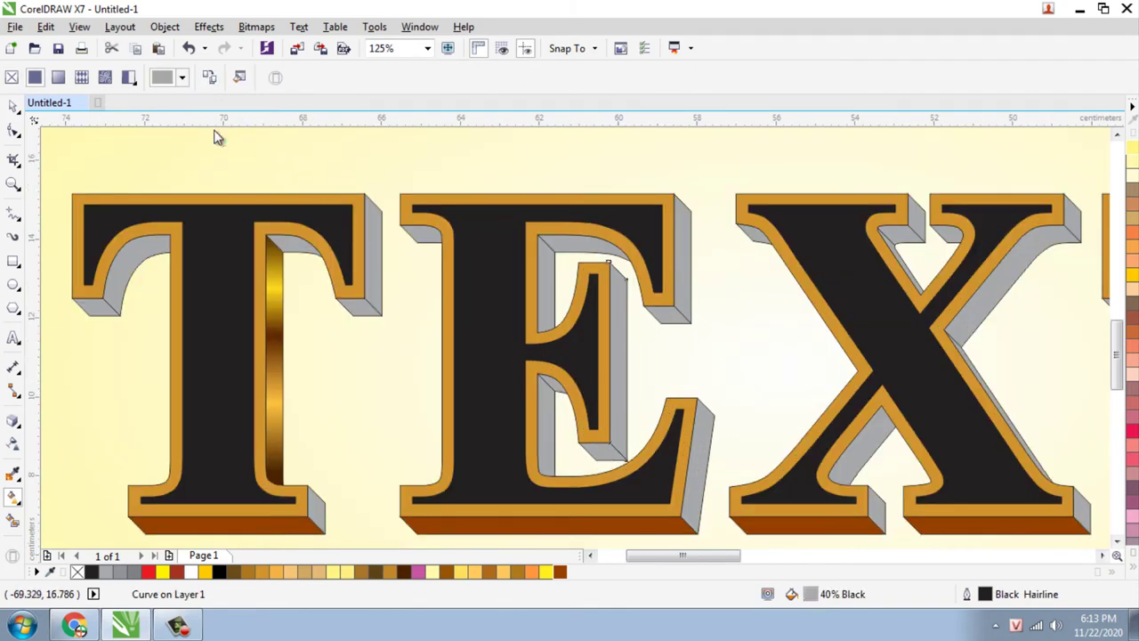
{"action": "left_click", "coordinate": [271, 327]}
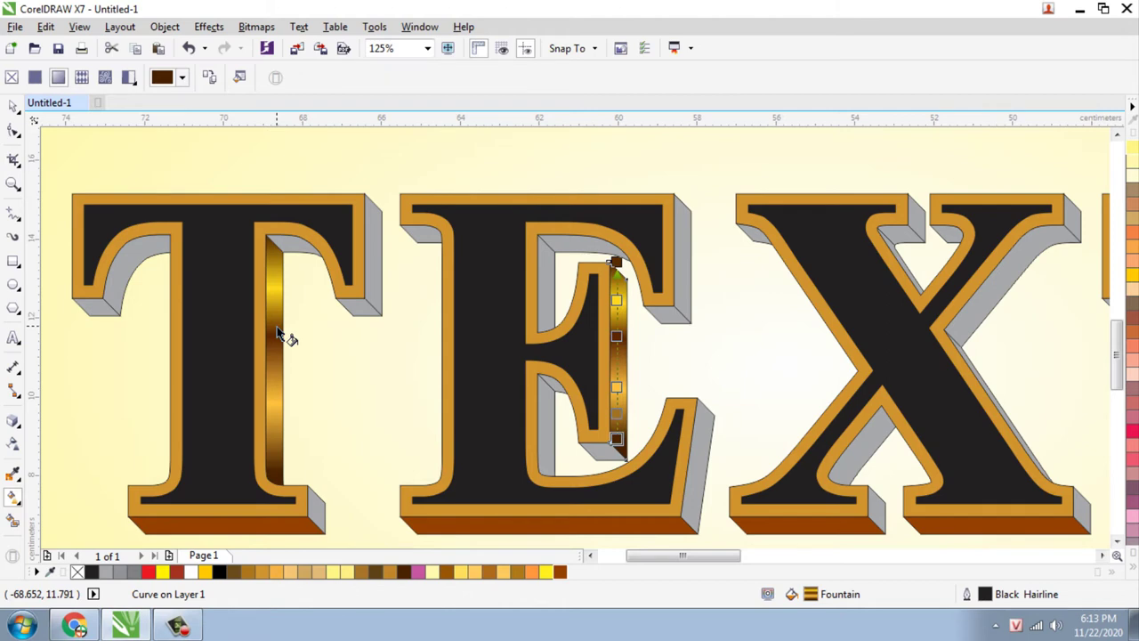
{"action": "scroll", "coordinate": [283, 335], "scroll_direction": "down", "scroll_amount": 1}
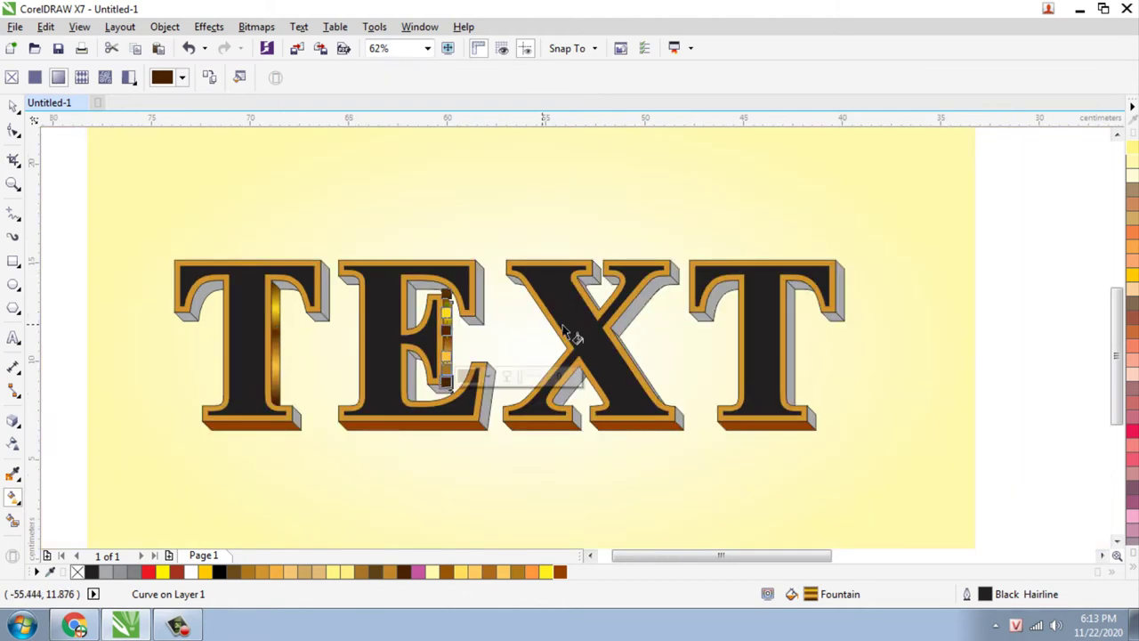
{"action": "left_click", "coordinate": [797, 337]}
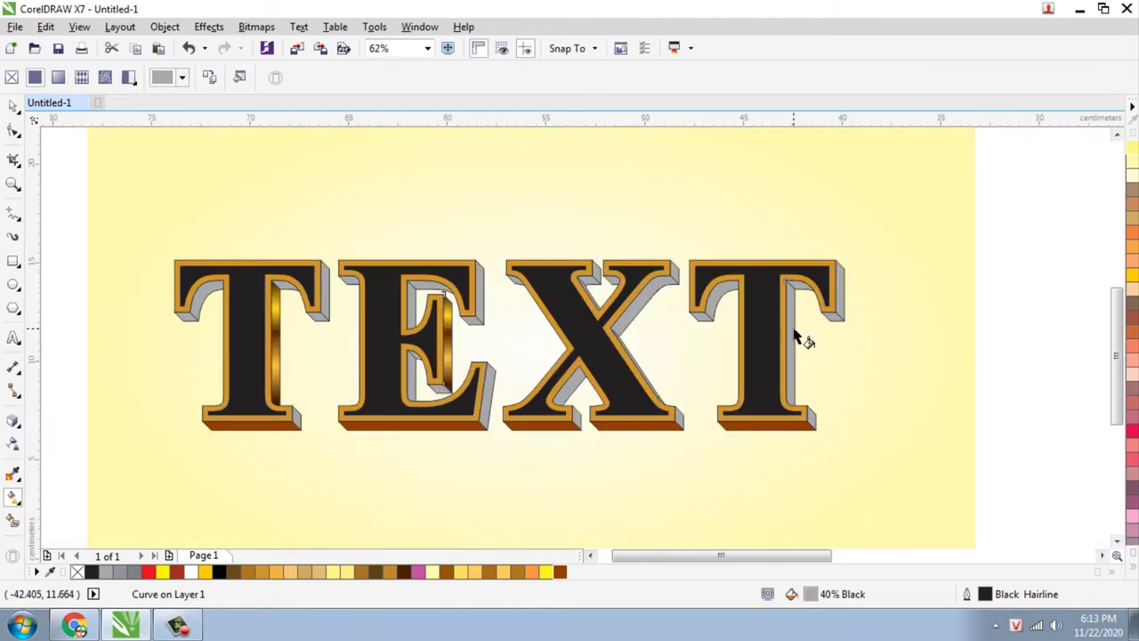
{"action": "left_click", "coordinate": [436, 347]}
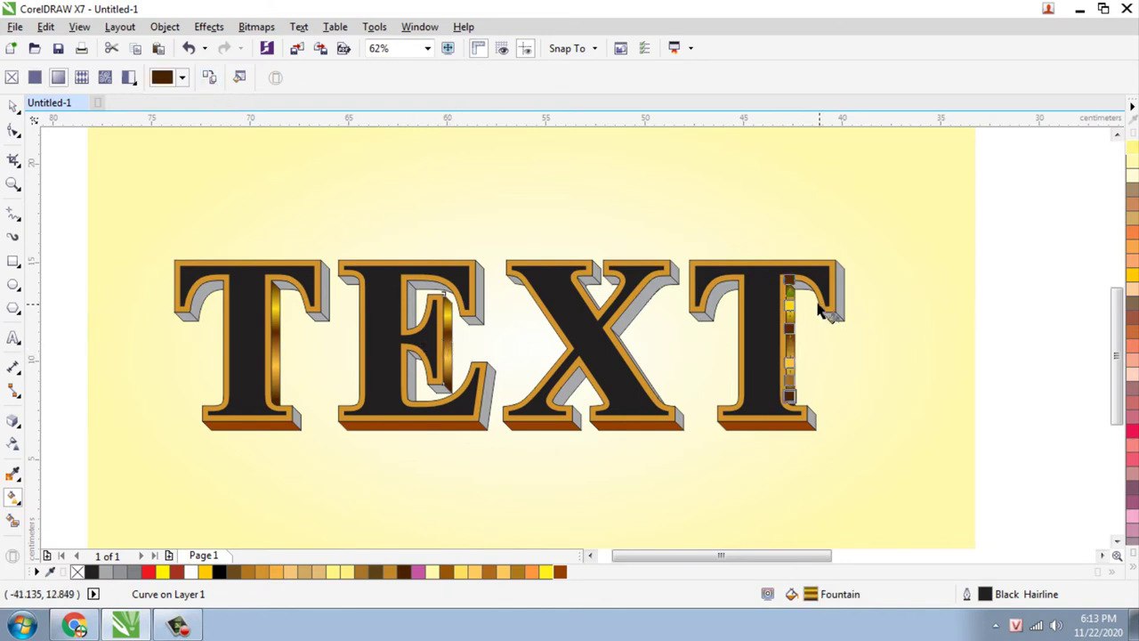
{"action": "left_click", "coordinate": [1023, 300]}
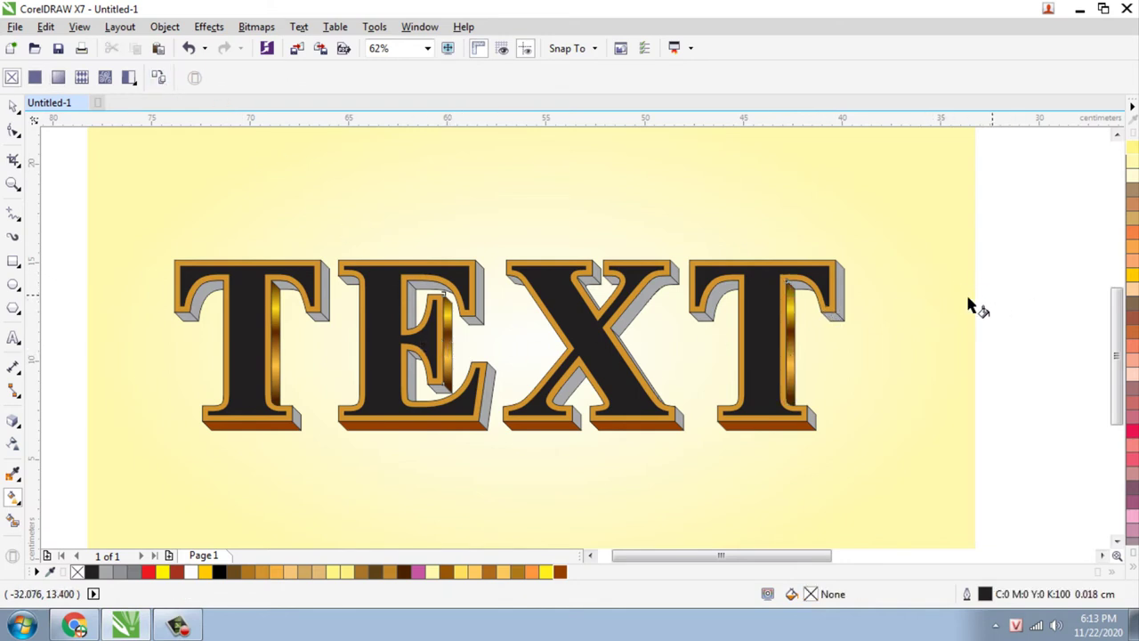
Apply the gold gradient to the E's two inner stem faces, with its upper end stretched above the letter
{"action": "scroll", "coordinate": [402, 308], "scroll_direction": "up", "scroll_amount": 2}
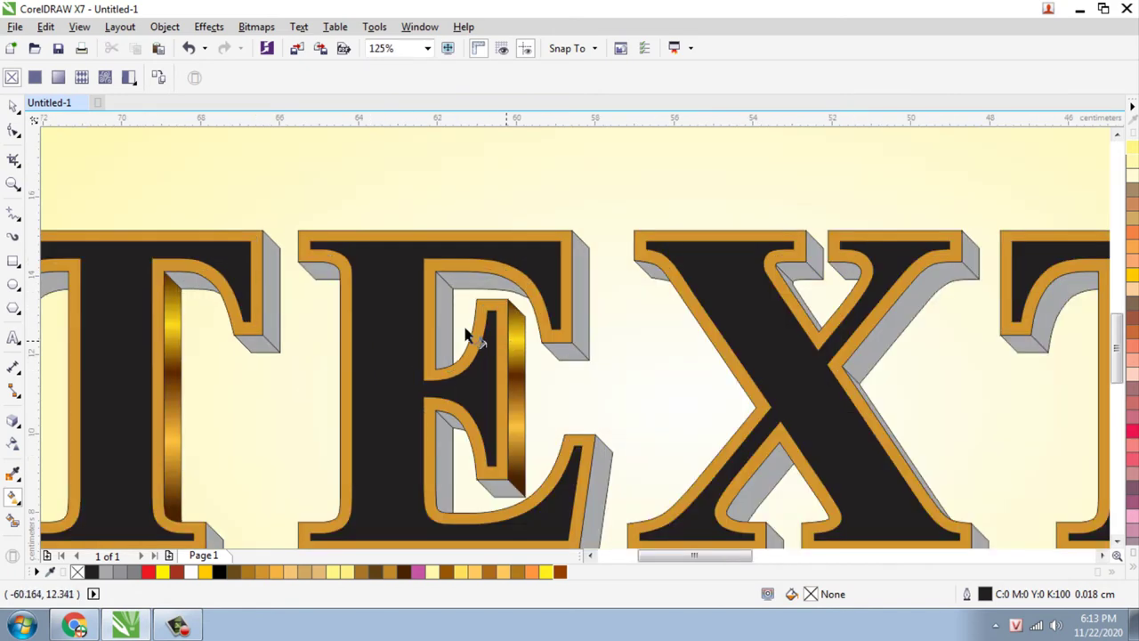
{"action": "left_click", "coordinate": [449, 329]}
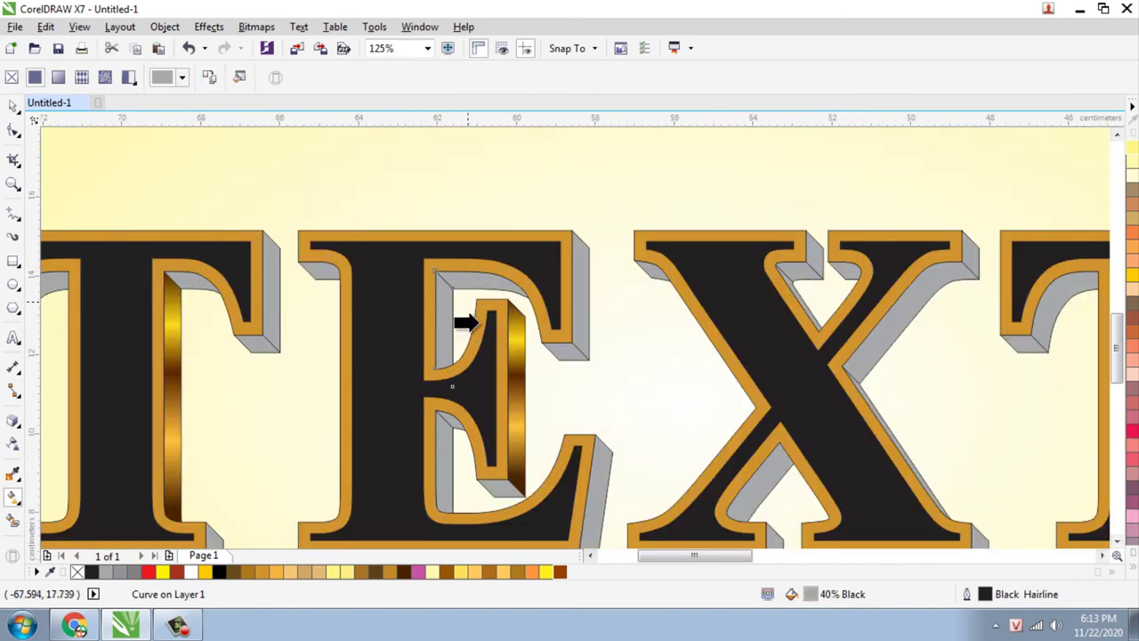
{"action": "left_click", "coordinate": [512, 366]}
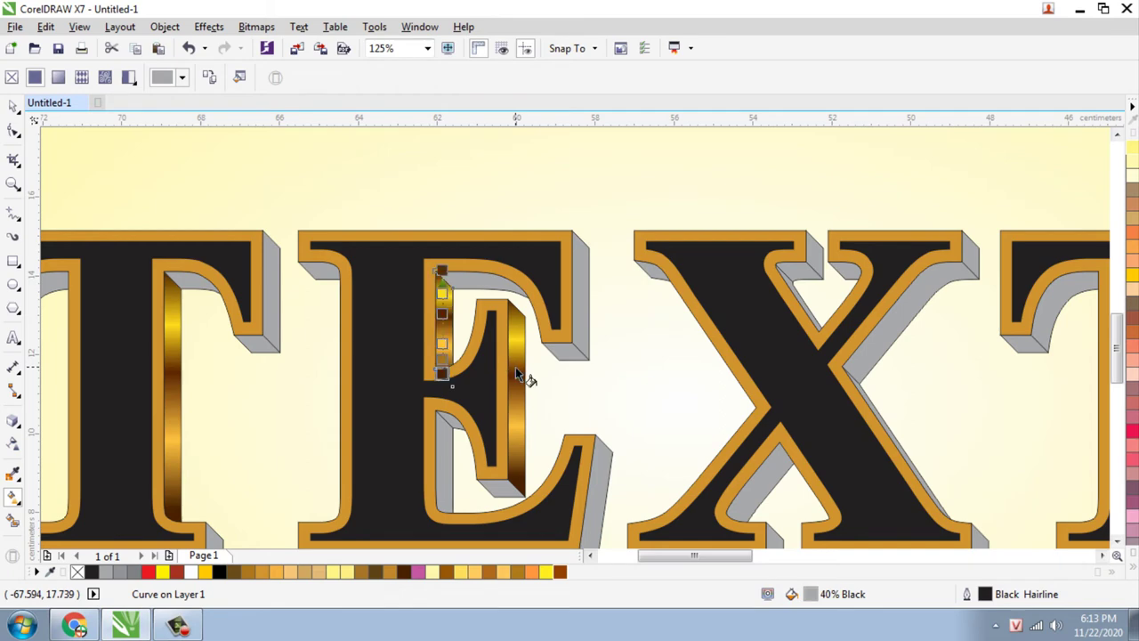
{"action": "left_click_drag", "start_coordinate": [442, 270], "coordinate": [442, 190]}
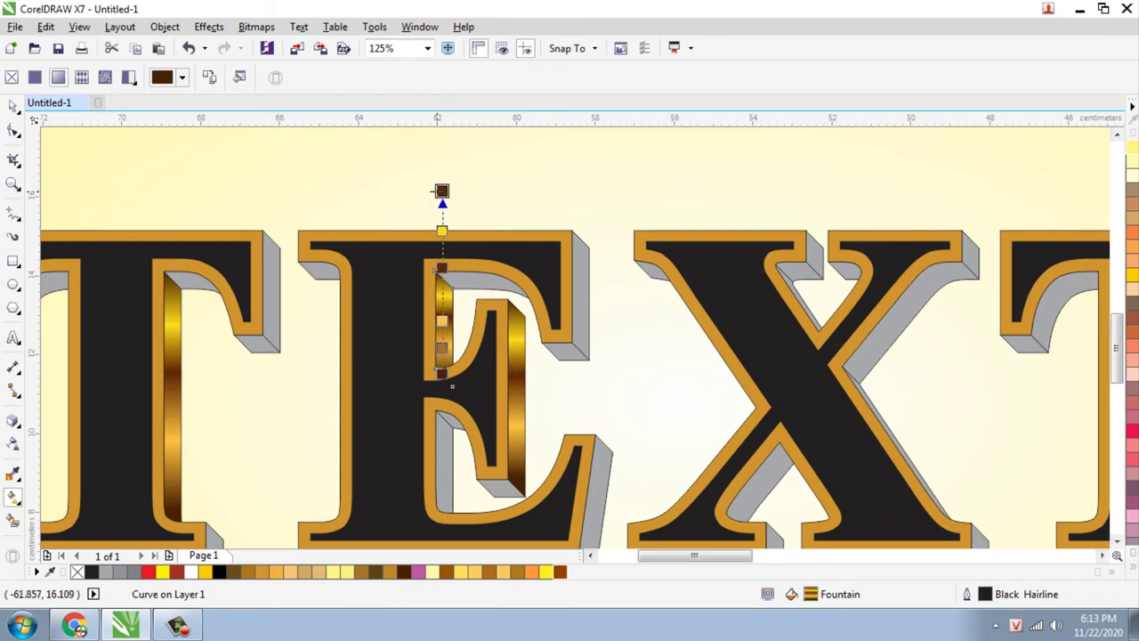
{"action": "left_click", "coordinate": [448, 452]}
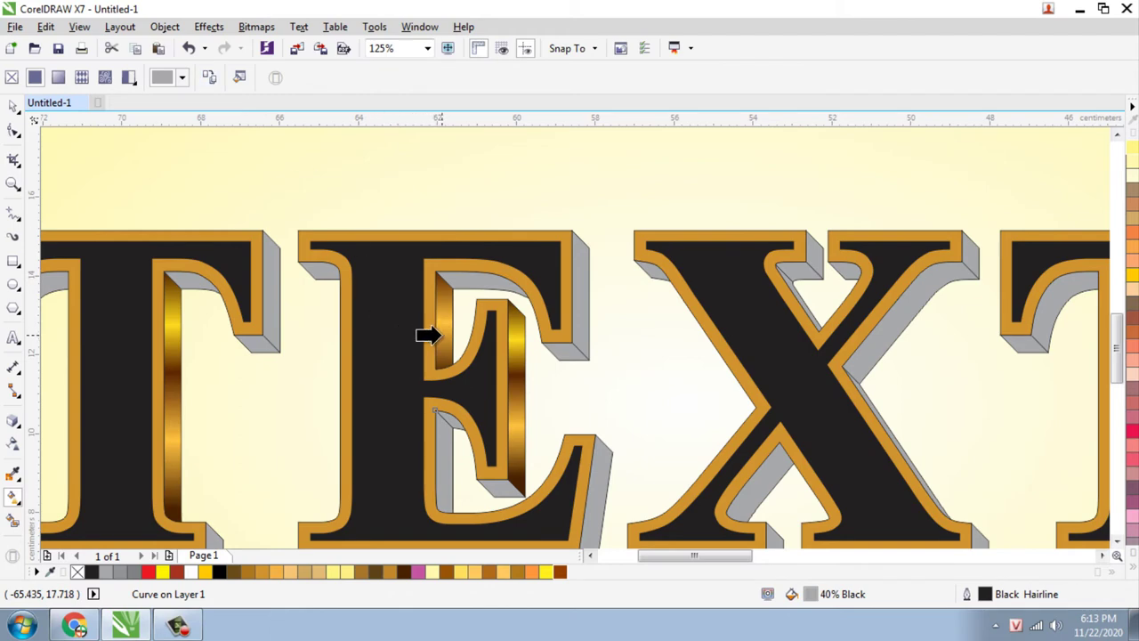
{"action": "left_click", "coordinate": [443, 340]}
Copy the stretched gold gradient onto the right end faces of the upper arms of the first T, the E and the last T
{"action": "left_click", "coordinate": [276, 307]}
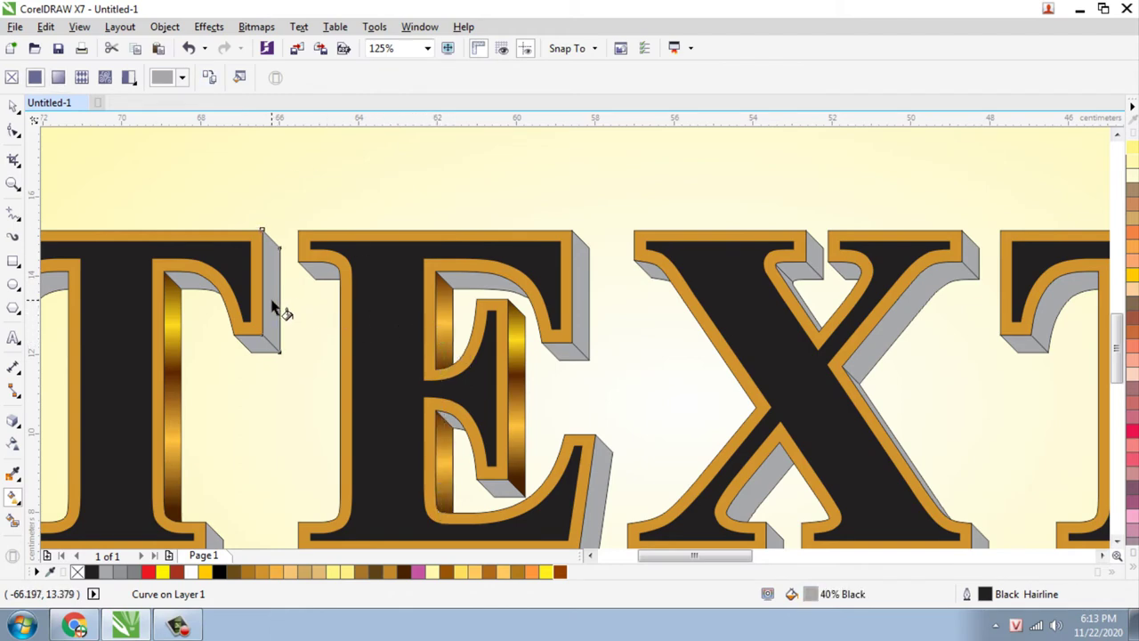
{"action": "left_click", "coordinate": [429, 327]}
{"action": "left_click", "coordinate": [584, 310]}
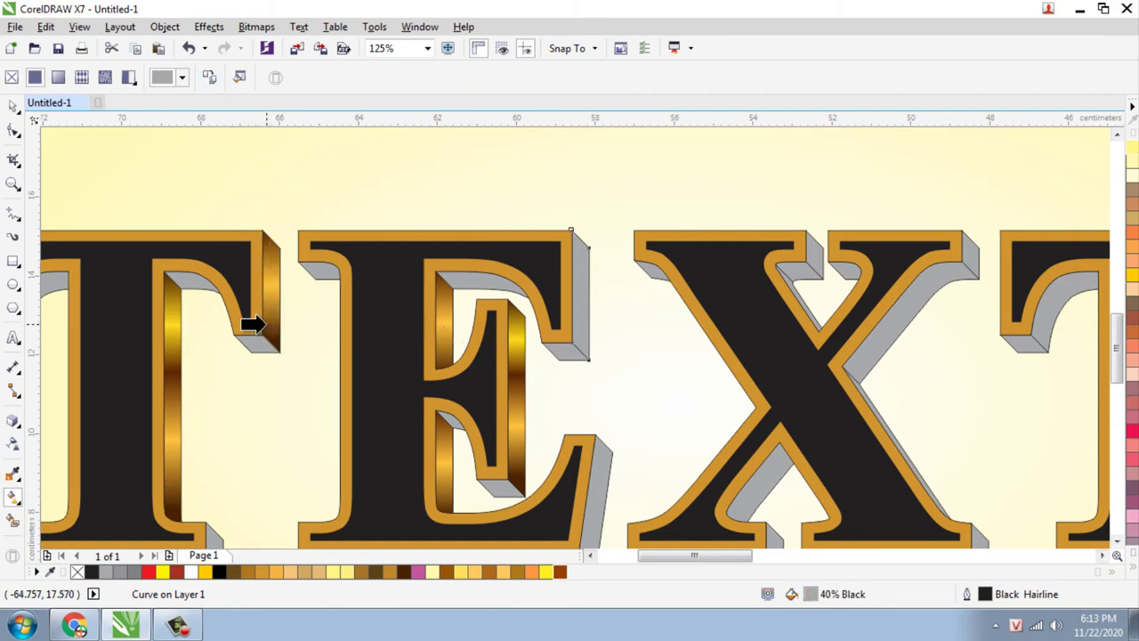
{"action": "left_click", "coordinate": [263, 325]}
{"action": "scroll", "coordinate": [400, 328], "scroll_direction": "down", "scroll_amount": 2}
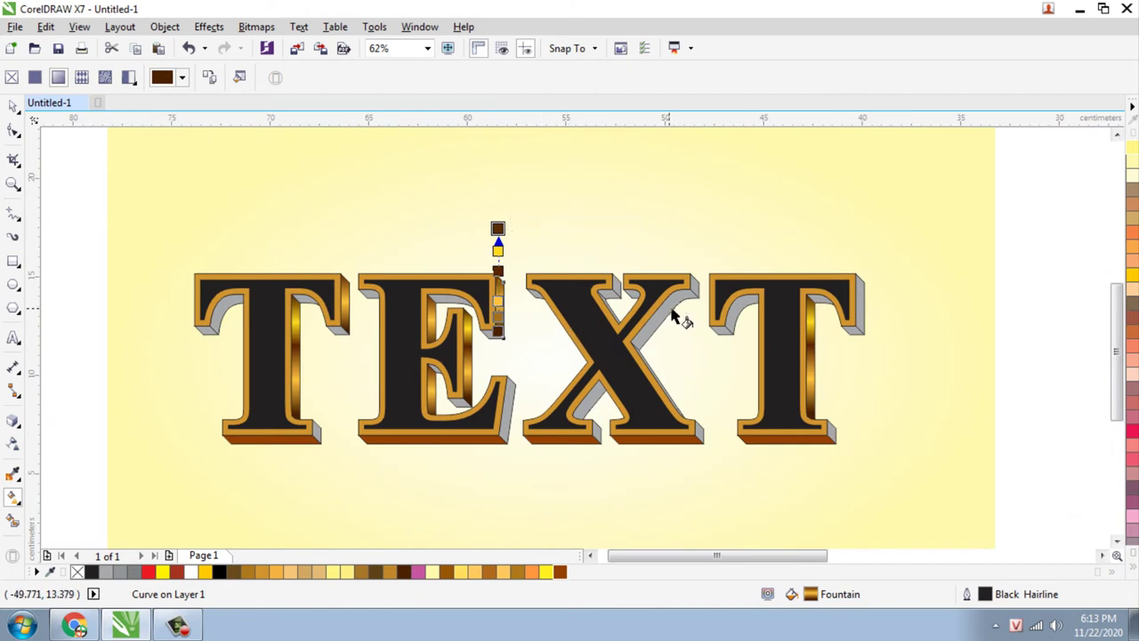
{"action": "left_click", "coordinate": [868, 307]}
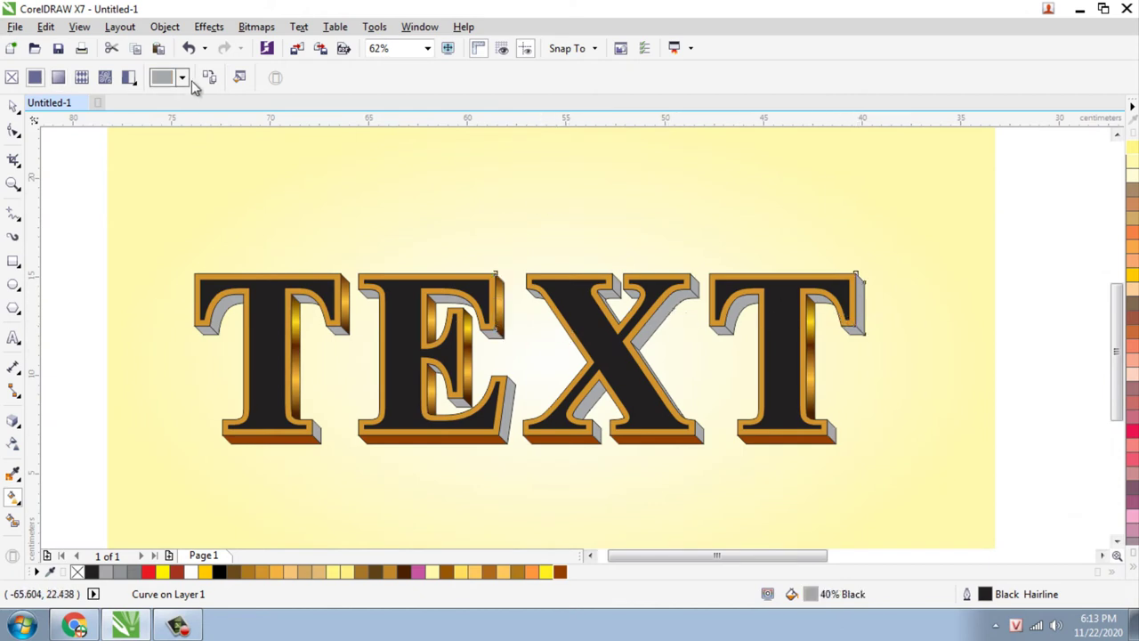
{"action": "left_click", "coordinate": [859, 293]}
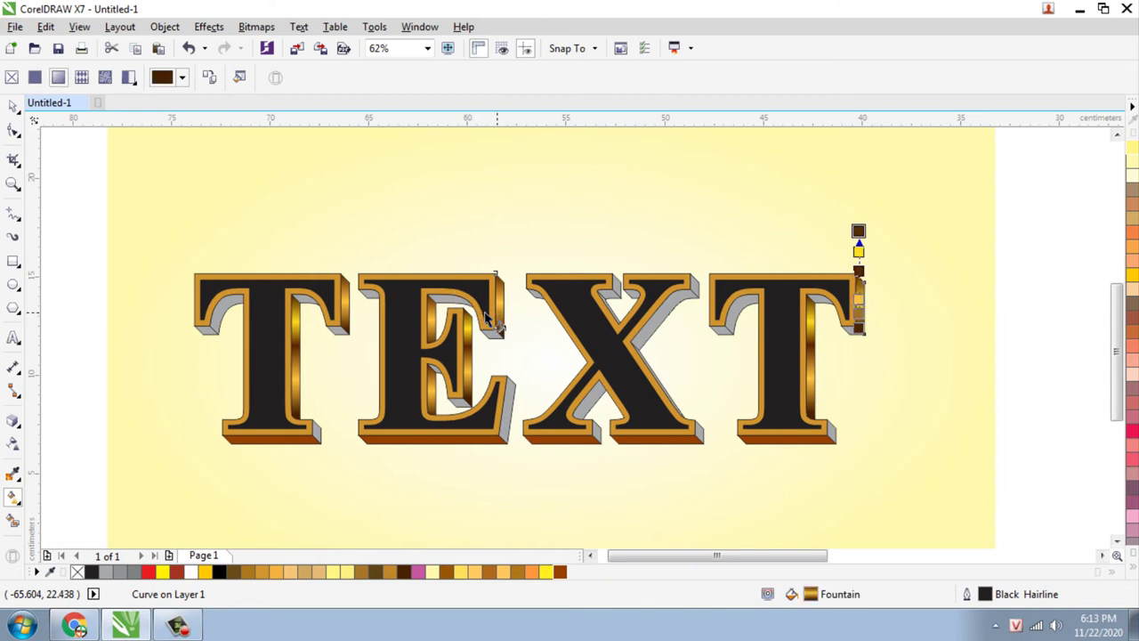
{"action": "left_click", "coordinate": [1014, 326]}
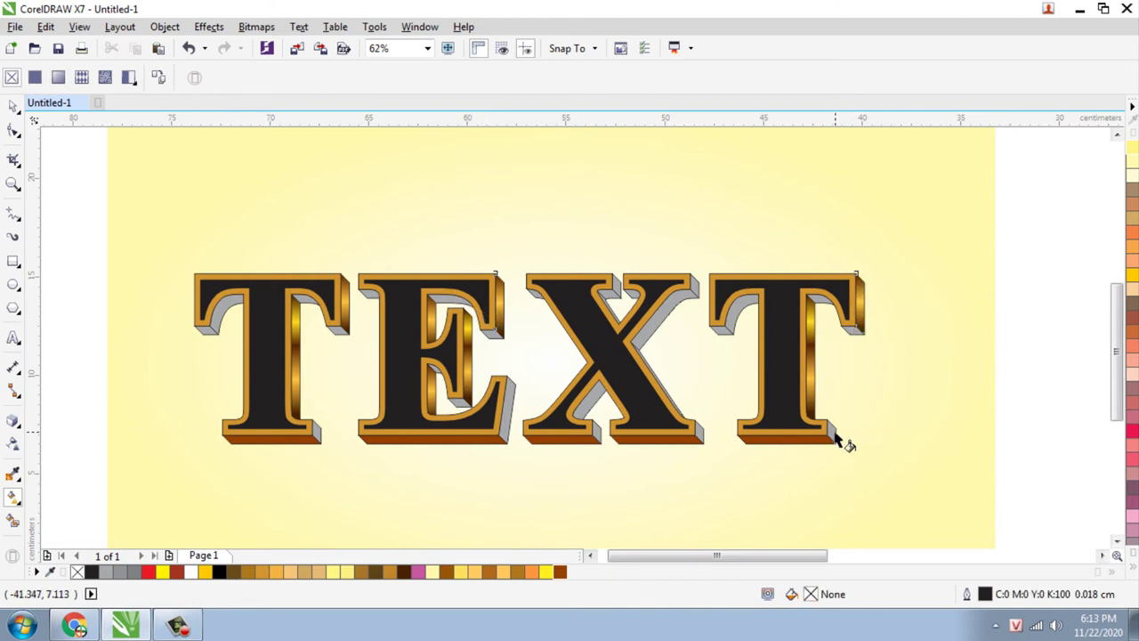
Copy the gold gradient onto the side face of the X's upper right arm and angle it diagonally along the arm
{"action": "scroll", "coordinate": [863, 445], "scroll_direction": "up", "scroll_amount": 2}
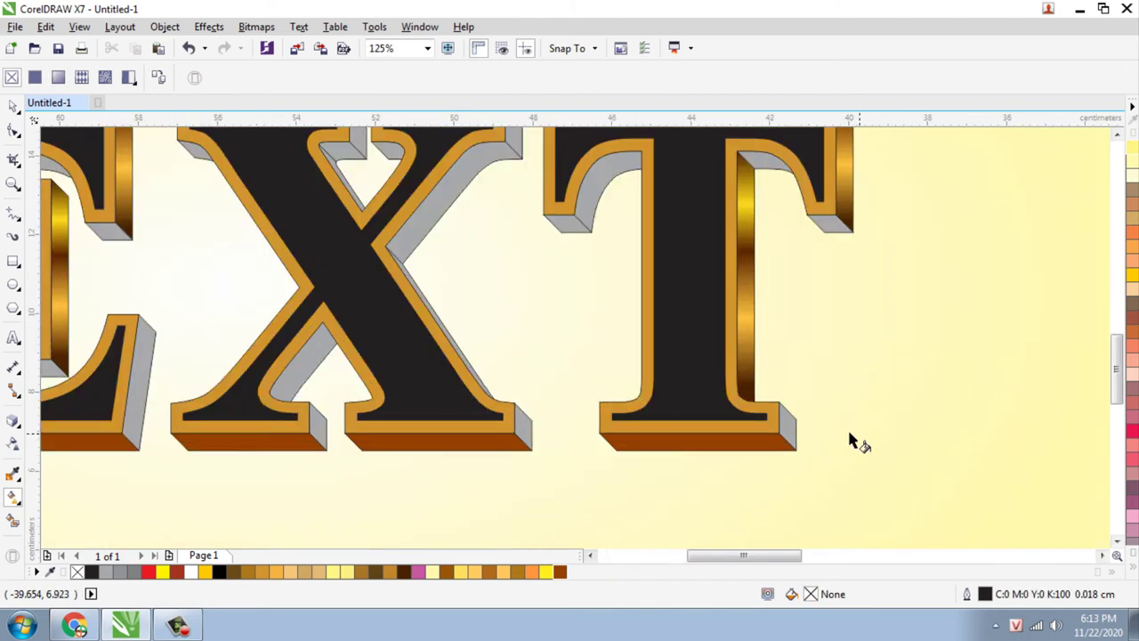
{"action": "scroll", "coordinate": [699, 440], "scroll_direction": "down", "scroll_amount": 2}
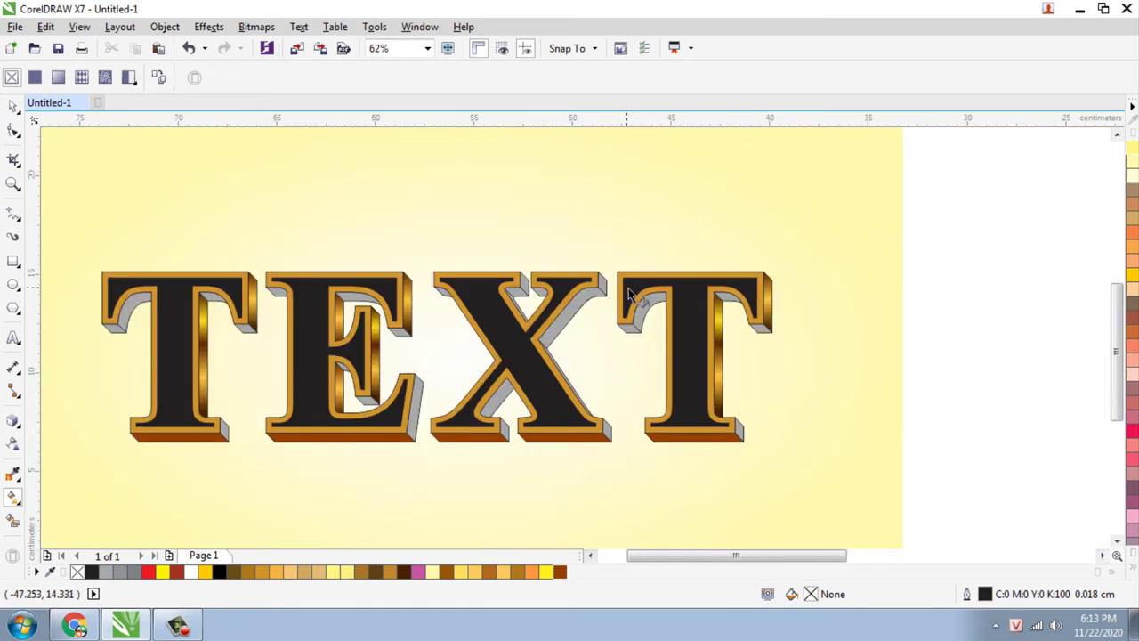
{"action": "scroll", "coordinate": [627, 307], "scroll_direction": "up", "scroll_amount": 2}
{"action": "scroll", "coordinate": [605, 327], "scroll_direction": "down", "scroll_amount": 2}
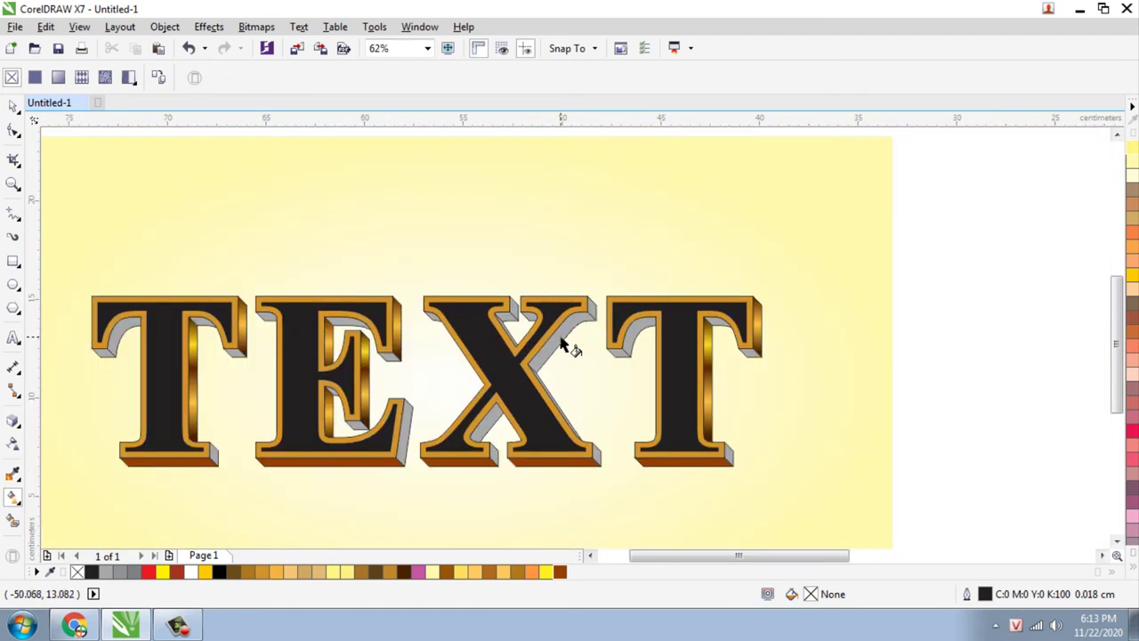
{"action": "left_click", "coordinate": [560, 342]}
{"action": "left_click", "coordinate": [210, 78]}
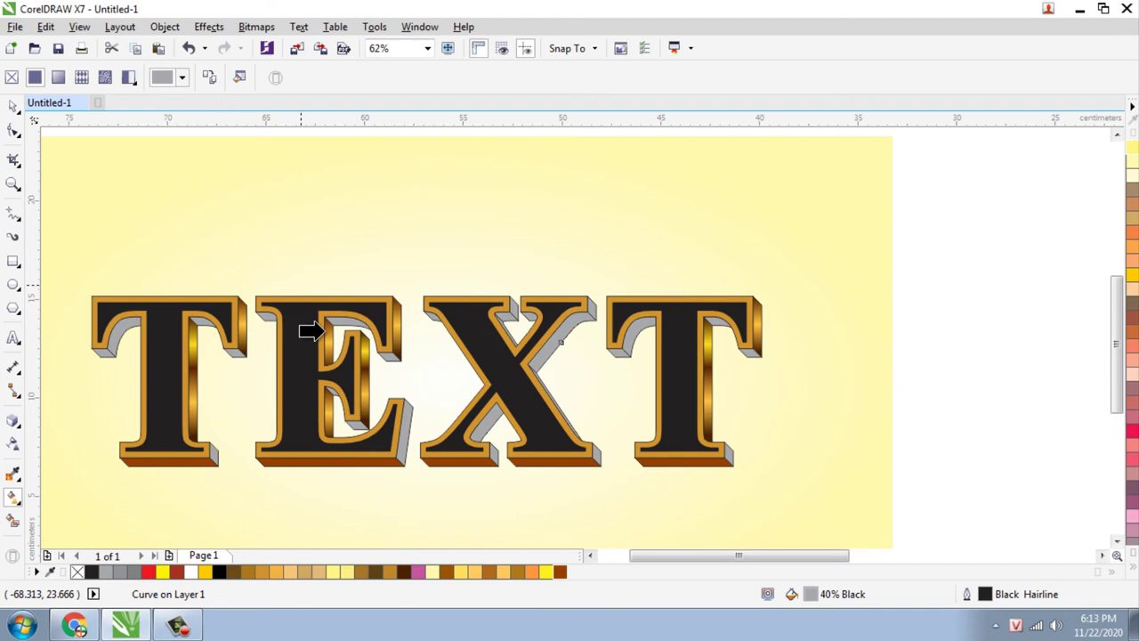
{"action": "left_click", "coordinate": [359, 389]}
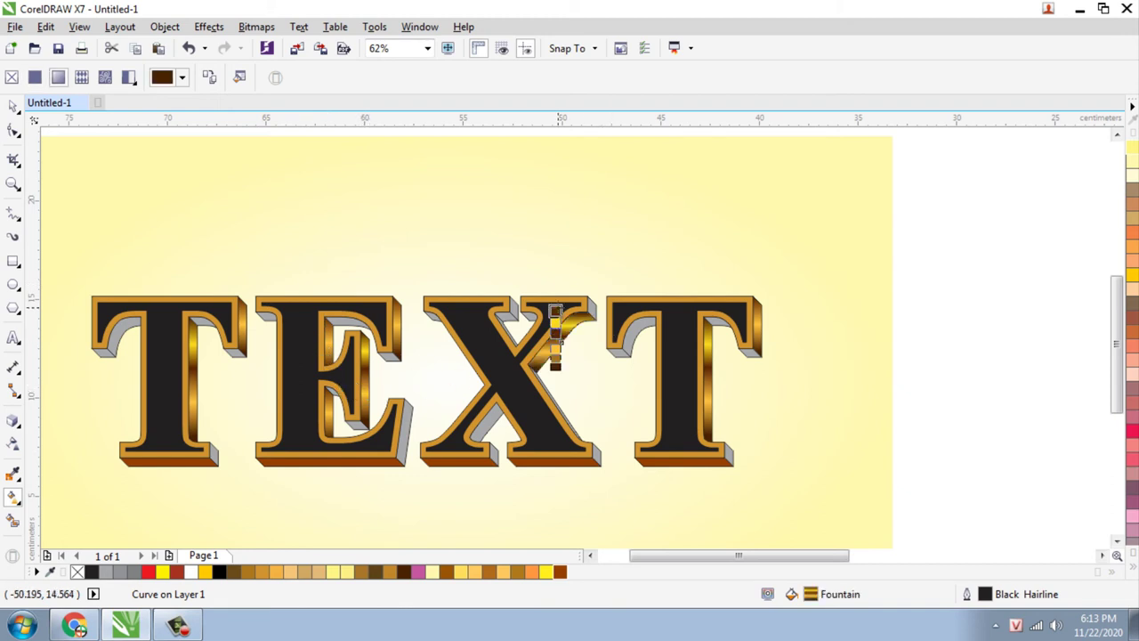
{"action": "left_click_drag", "start_coordinate": [555, 311], "coordinate": [605, 295]}
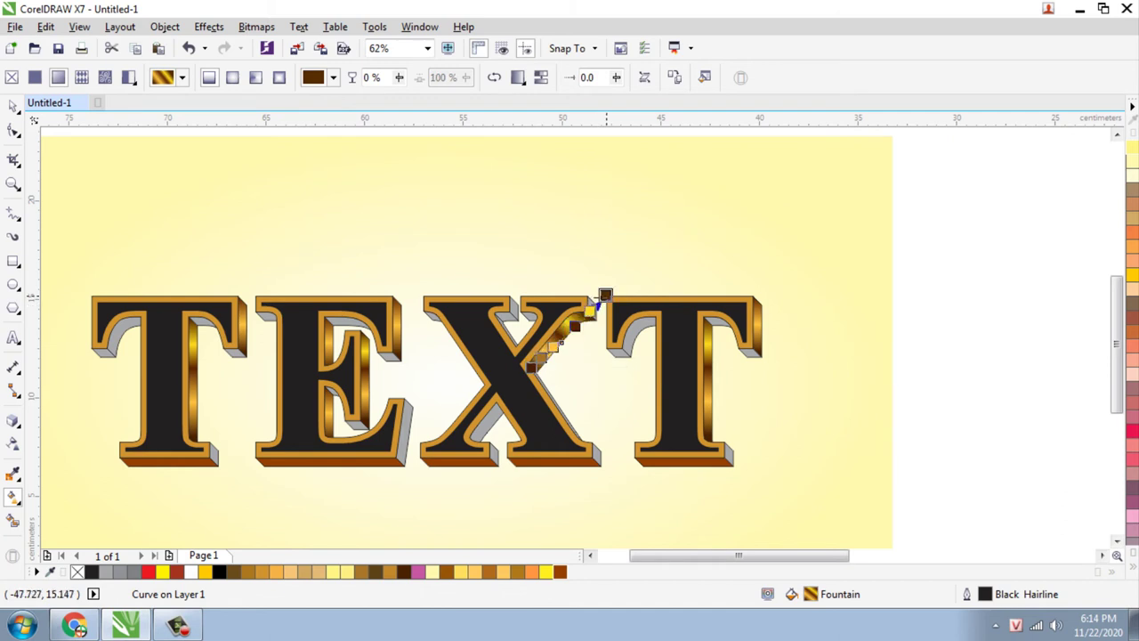
{"action": "left_click", "coordinate": [1023, 276]}
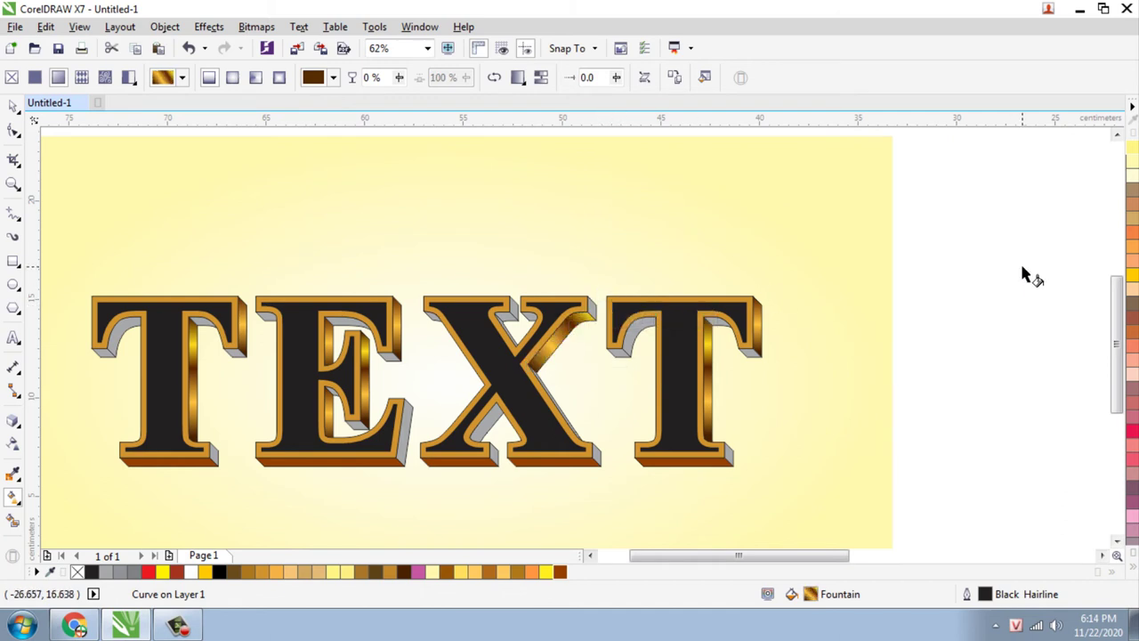
Copy the X arm's diagonal gold gradient onto the curved undersides of the last T's left and right arms
{"action": "left_click", "coordinate": [631, 342]}
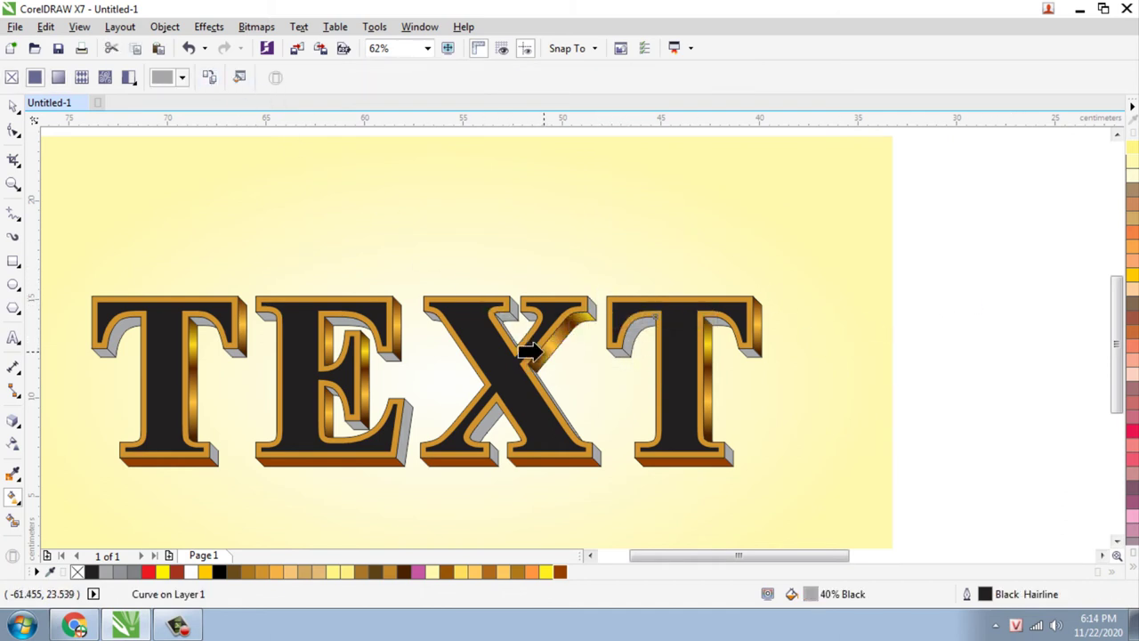
{"action": "left_click_drag", "start_coordinate": [525, 354], "coordinate": [631, 376]}
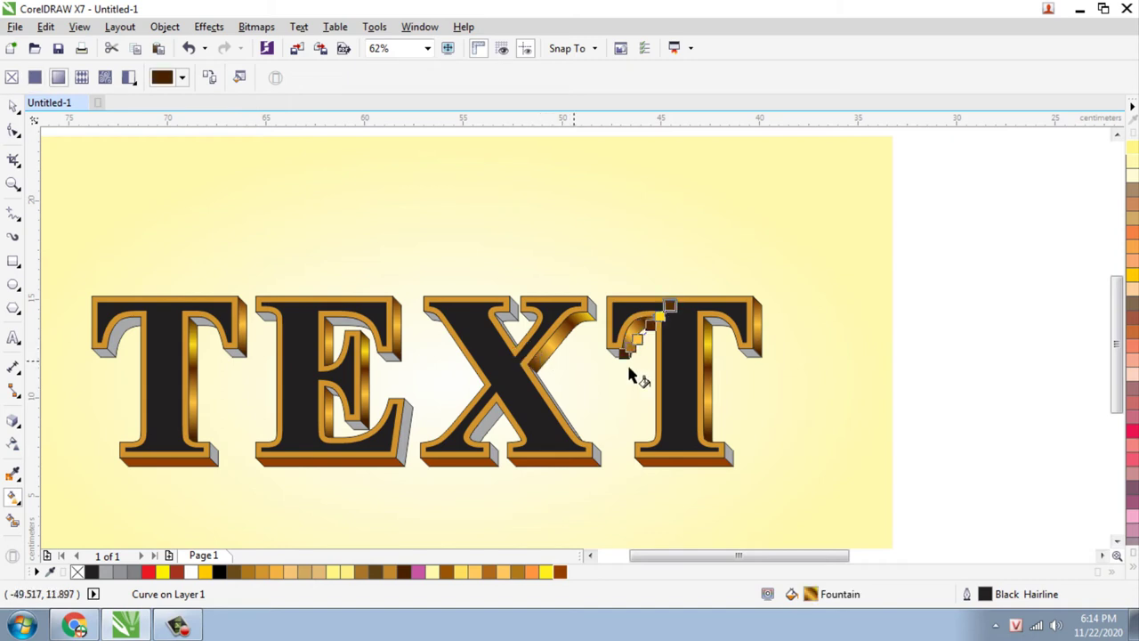
{"action": "left_click", "coordinate": [921, 344]}
{"action": "left_click", "coordinate": [719, 326]}
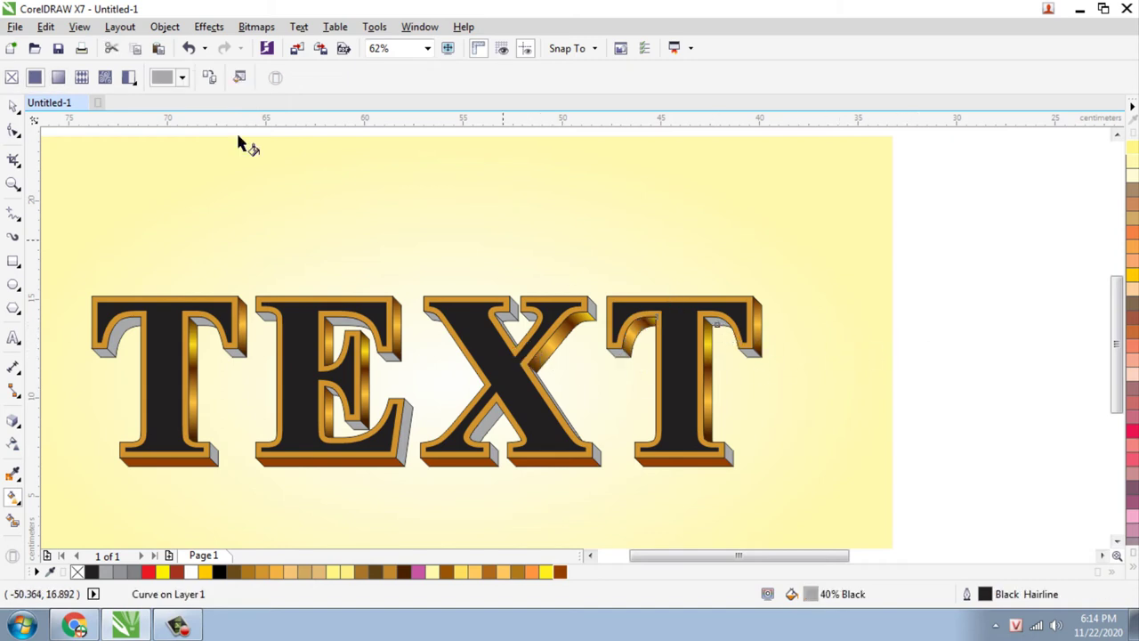
{"action": "left_click_drag", "start_coordinate": [610, 330], "coordinate": [646, 351]}
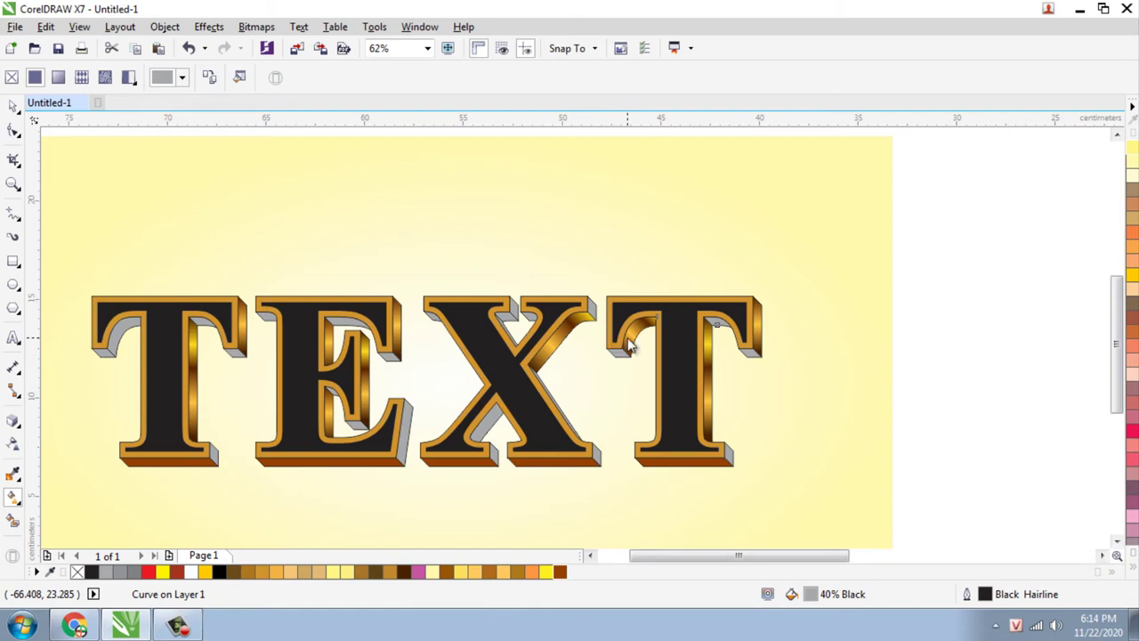
{"action": "left_click", "coordinate": [929, 331]}
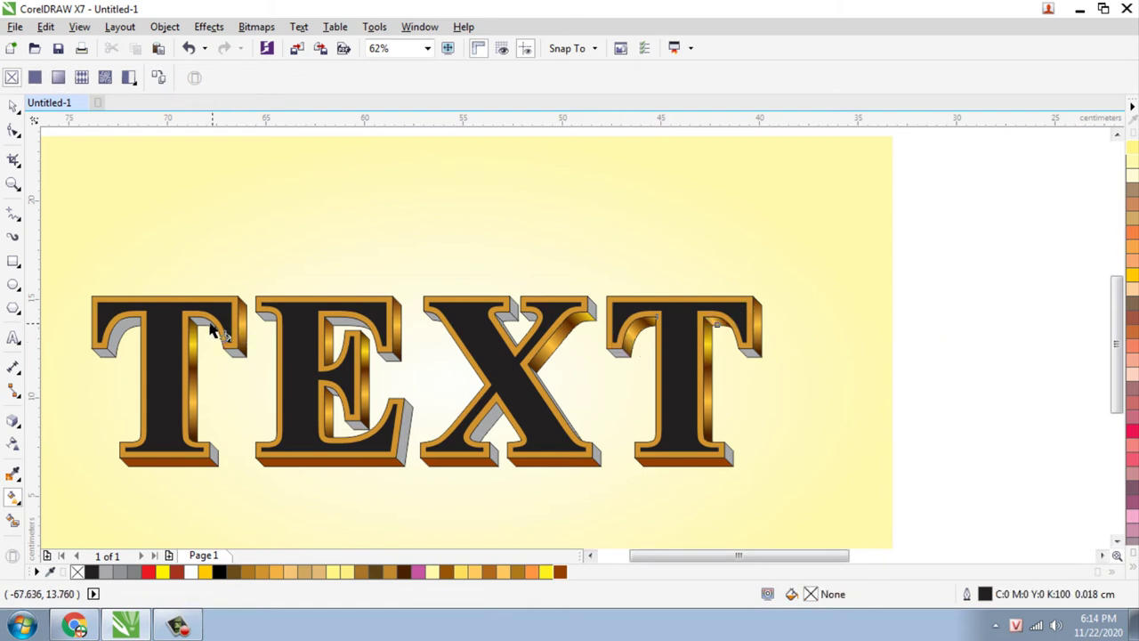
Copy the diagonal gold gradient onto the curved undersides of the first T's right and left arms
{"action": "left_click", "coordinate": [196, 294]}
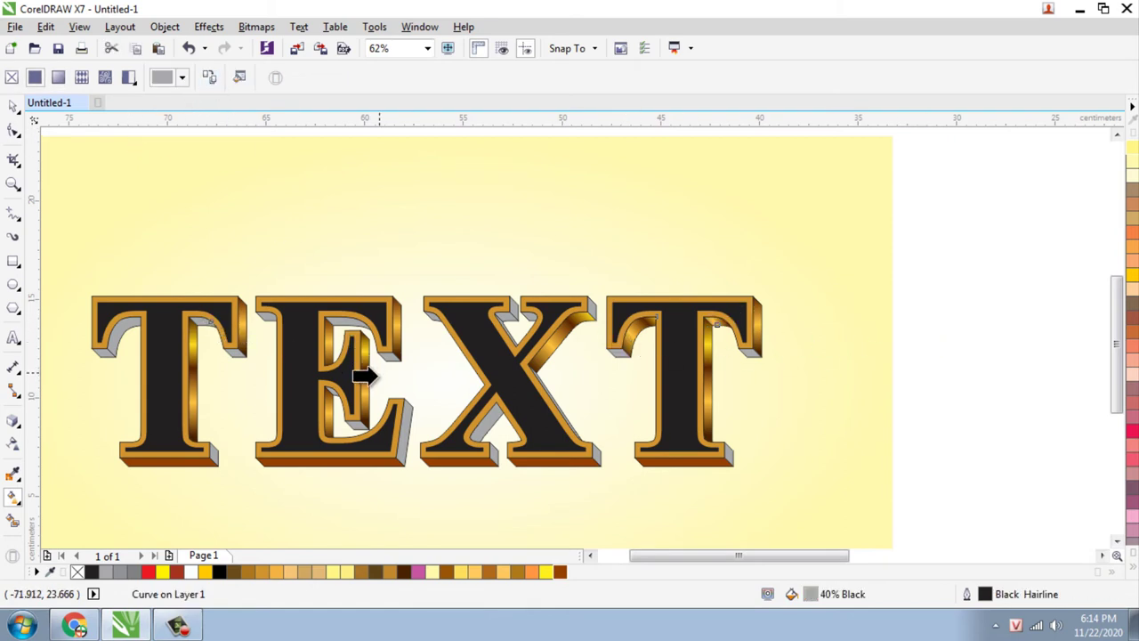
{"action": "left_click", "coordinate": [216, 287]}
{"action": "scroll", "coordinate": [513, 345], "scroll_direction": "down", "scroll_amount": 2}
{"action": "left_click", "coordinate": [100, 298]}
{"action": "scroll", "coordinate": [320, 334], "scroll_direction": "up", "scroll_amount": 2}
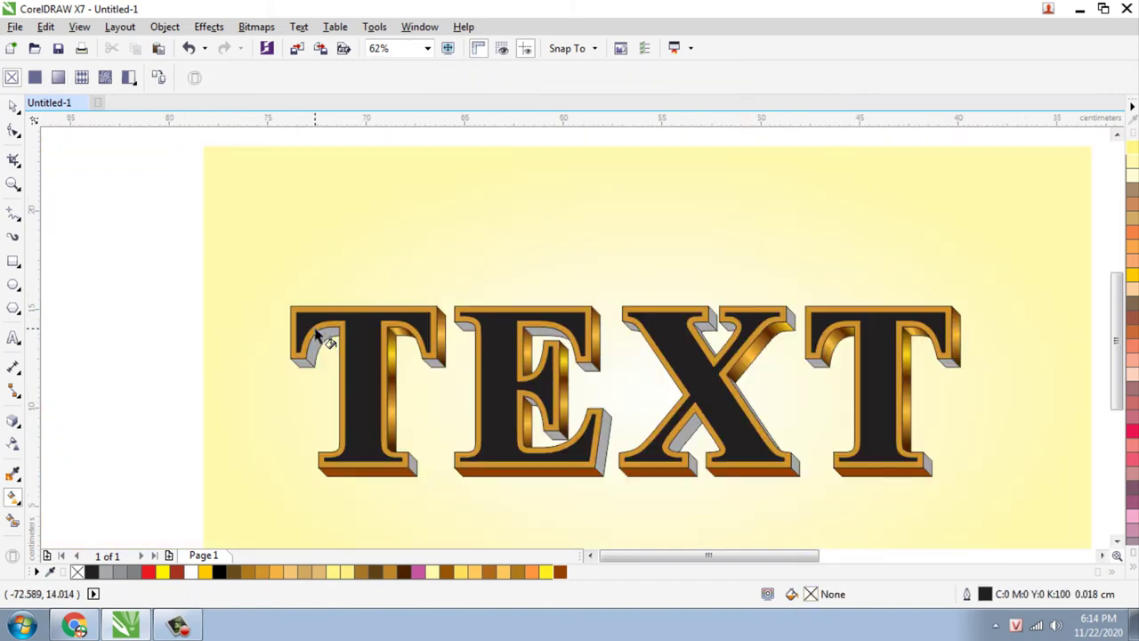
{"action": "left_click", "coordinate": [325, 343]}
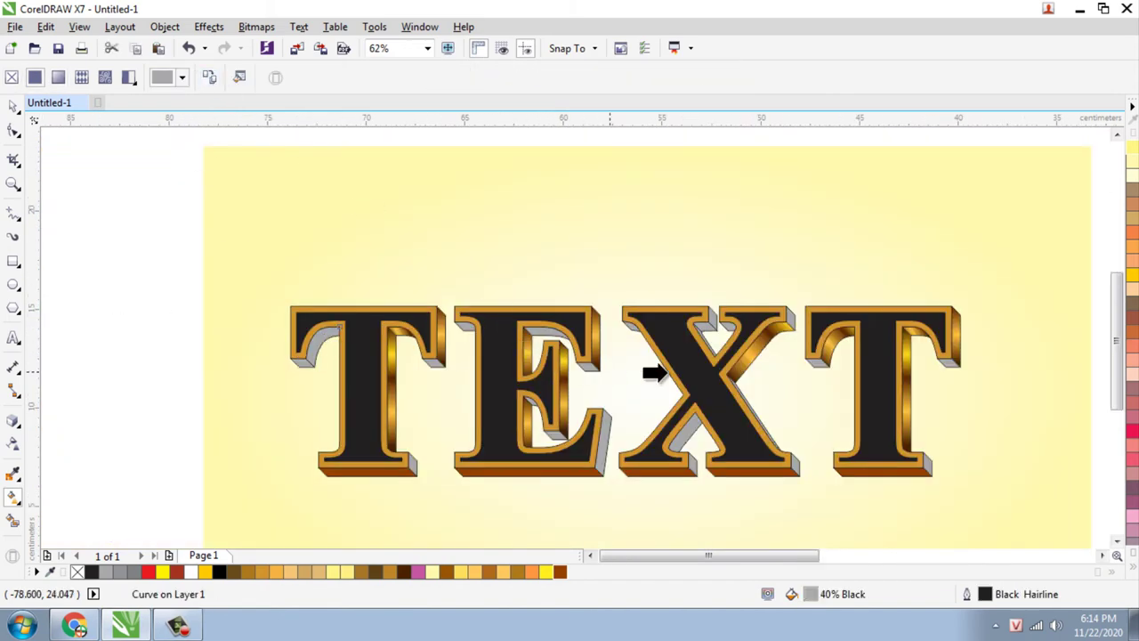
{"action": "left_click", "coordinate": [116, 275]}
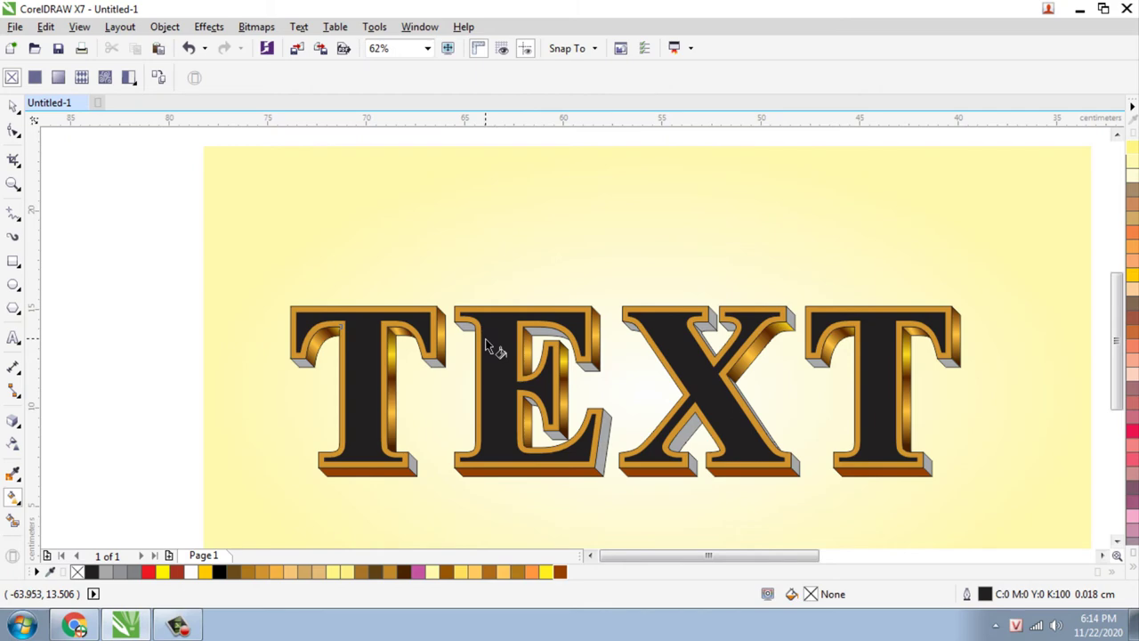
Copy the gold gradient onto the curved underside of the E's upper arm and stretch it diagonally beyond both ends of the face
{"action": "scroll", "coordinate": [542, 347], "scroll_direction": "up", "scroll_amount": 2}
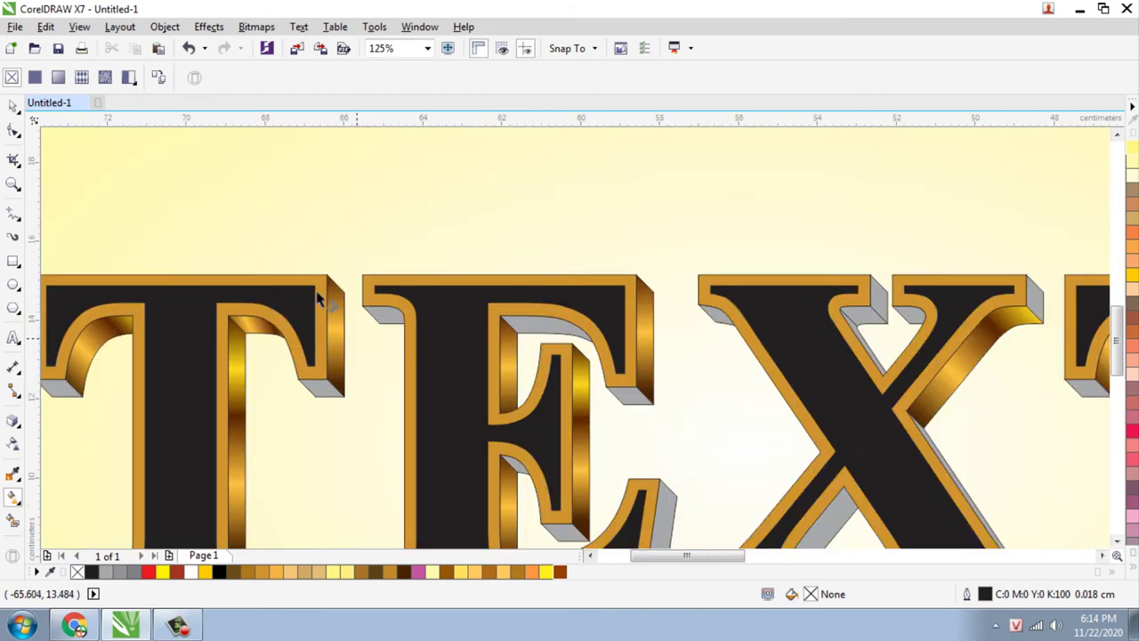
{"action": "left_click", "coordinate": [555, 326]}
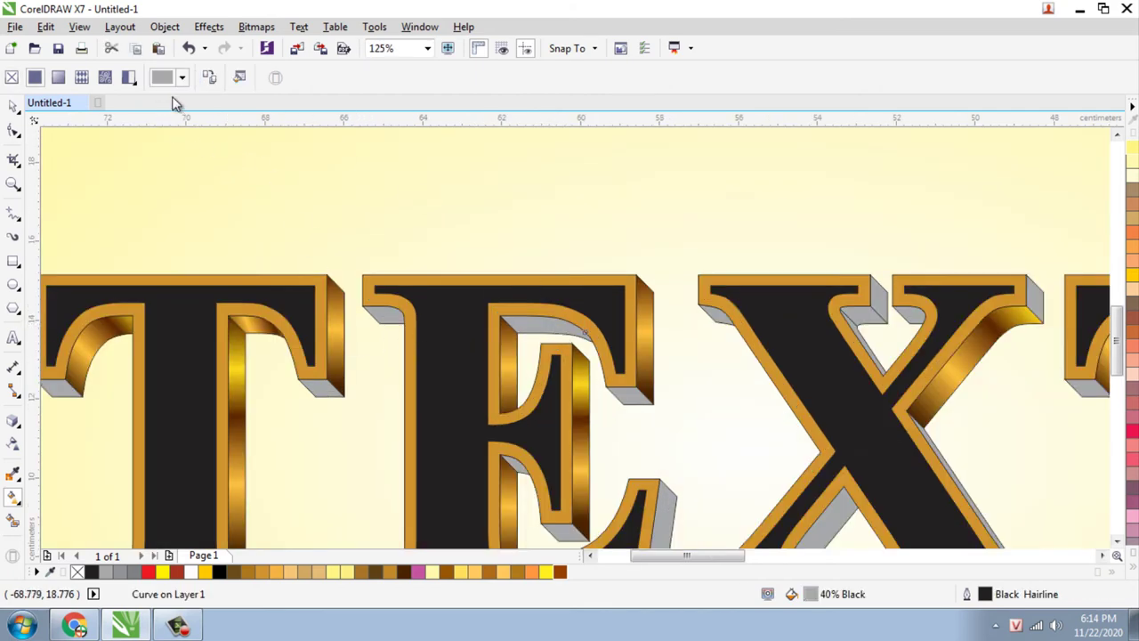
{"action": "left_click", "coordinate": [331, 345]}
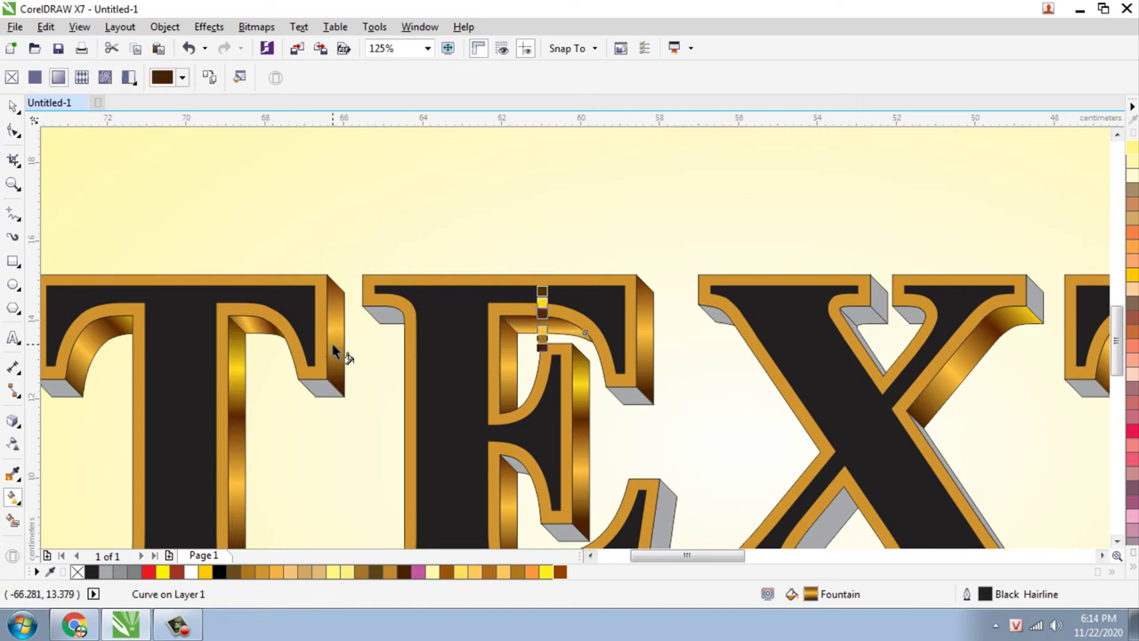
{"action": "left_click_drag", "start_coordinate": [542, 293], "coordinate": [511, 272]}
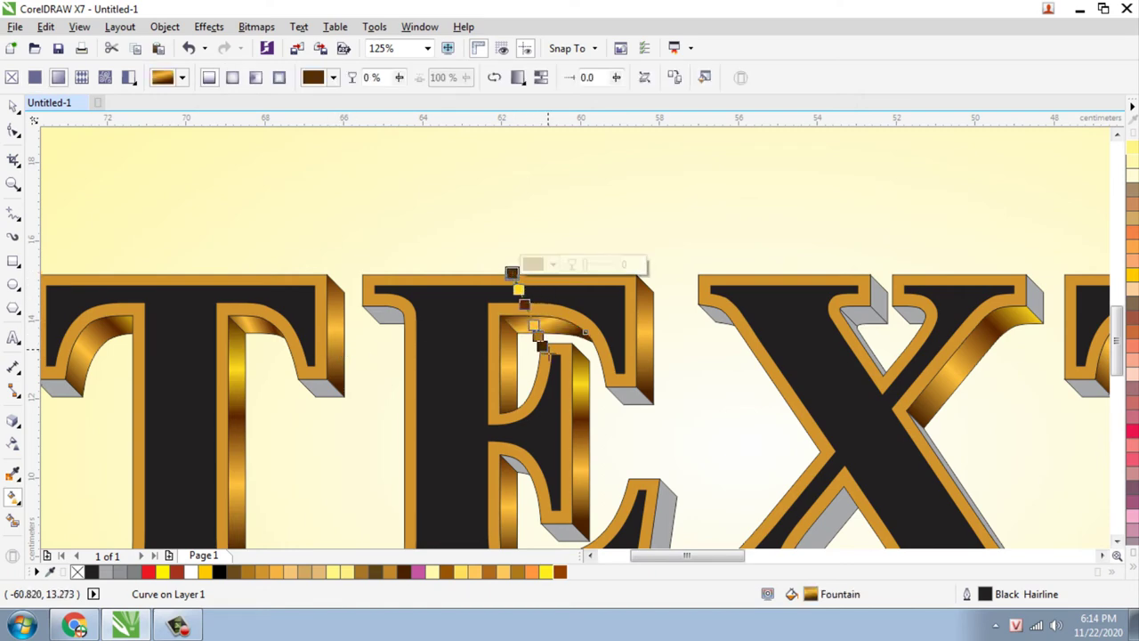
{"action": "left_click_drag", "start_coordinate": [542, 346], "coordinate": [589, 365]}
{"action": "left_click_drag", "start_coordinate": [513, 271], "coordinate": [454, 263]}
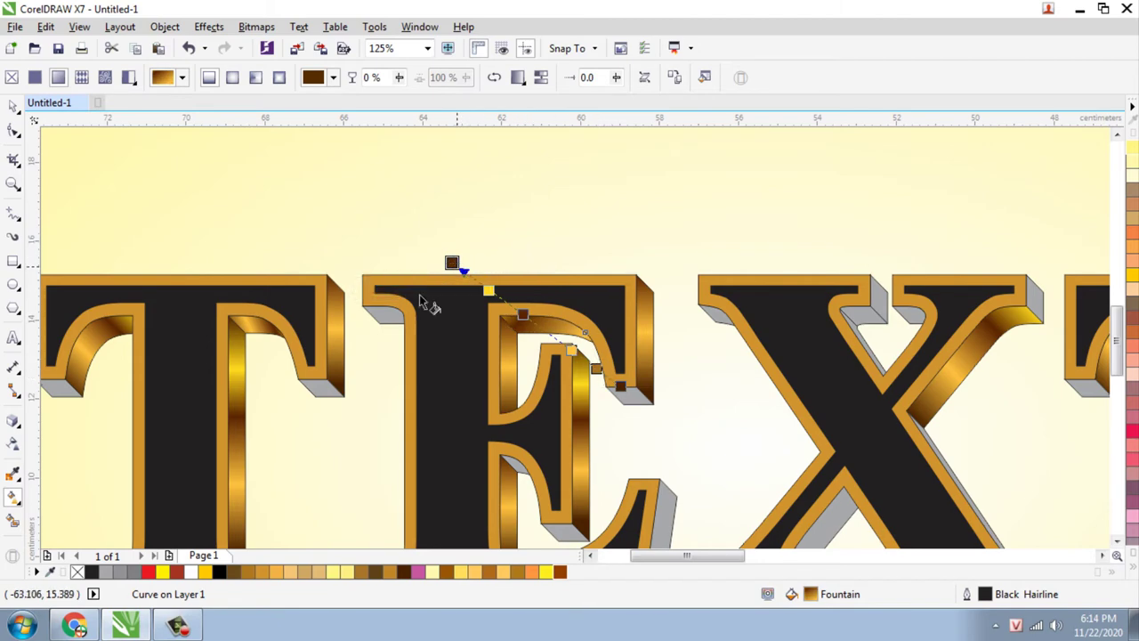
Copy the diagonal gold gradient onto the undersides of the upper left serifs of the E and the X
{"action": "left_click", "coordinate": [394, 321]}
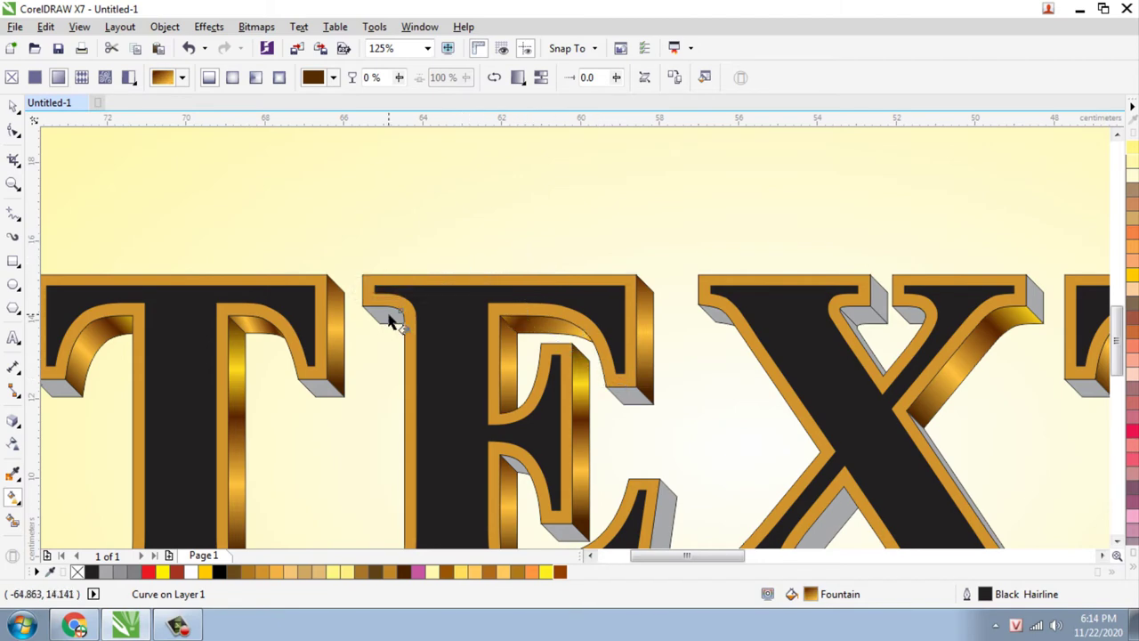
{"action": "left_click", "coordinate": [528, 334]}
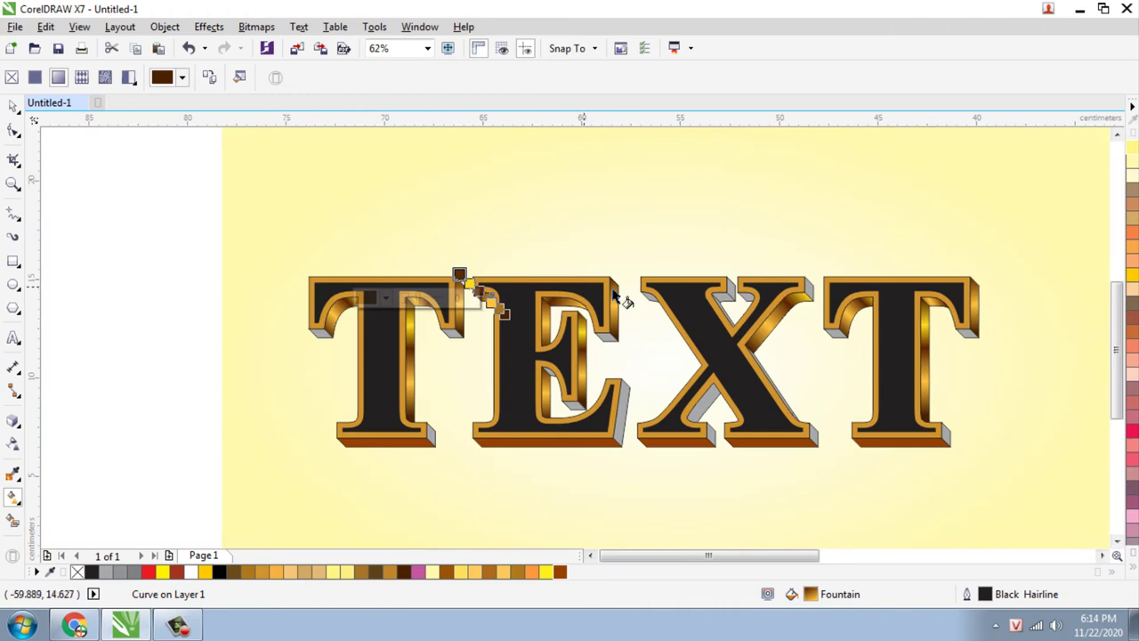
{"action": "scroll", "coordinate": [725, 297], "scroll_direction": "up", "scroll_amount": 2}
{"action": "left_click", "coordinate": [578, 313]}
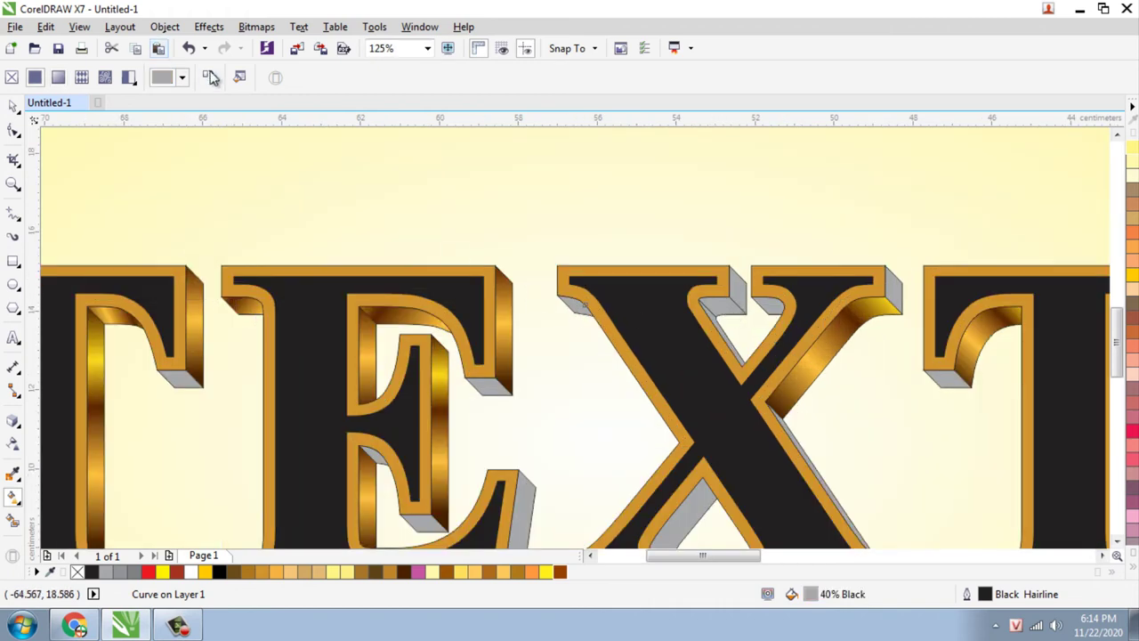
{"action": "left_click", "coordinate": [665, 329]}
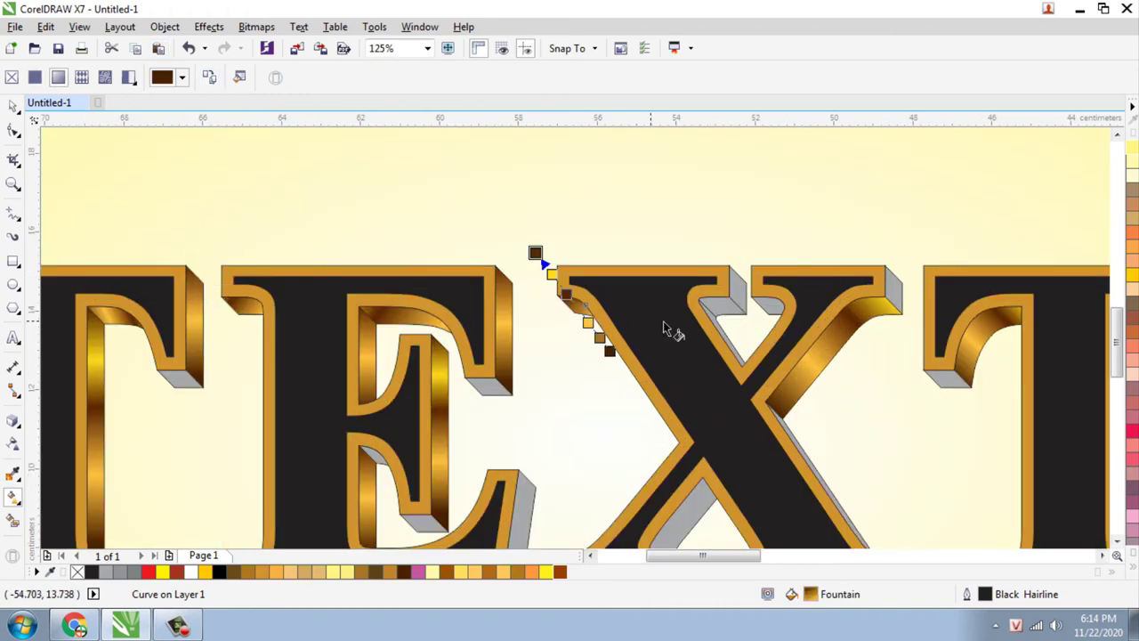
Copy the diagonal gold gradient onto the undersides of the X's two inner upper serifs
{"action": "left_click", "coordinate": [722, 312]}
{"action": "left_click", "coordinate": [737, 288]}
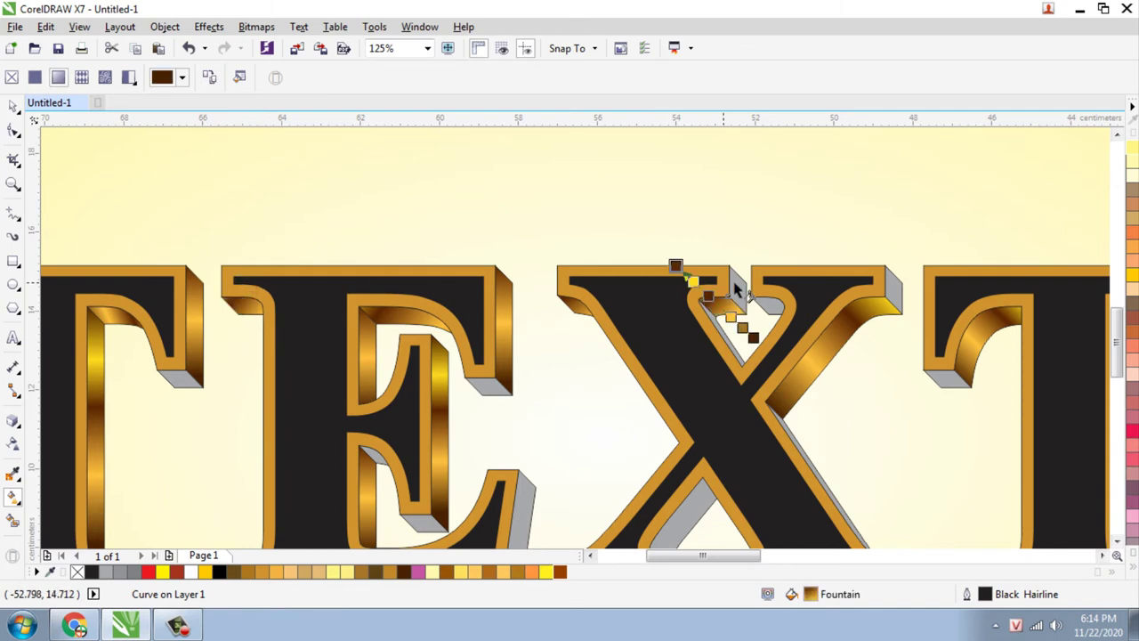
{"action": "left_click", "coordinate": [767, 310]}
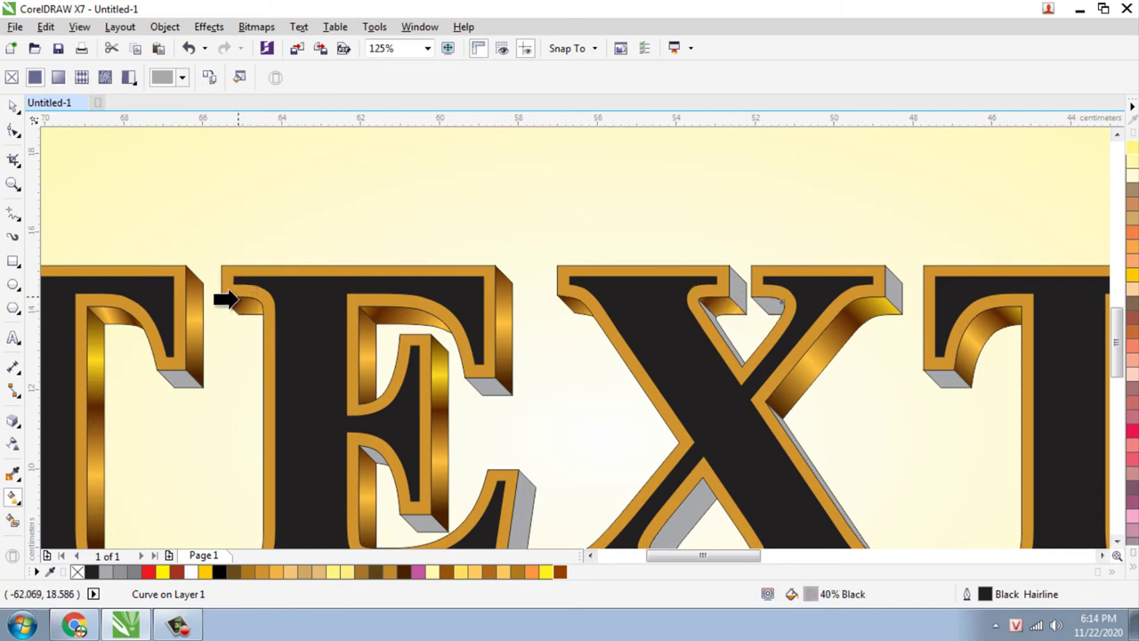
{"action": "left_click", "coordinate": [770, 312]}
Copy the E serif's gold gradient onto the bottom end faces of the last T's left arm and the E's upper arm
{"action": "left_click", "coordinate": [937, 381]}
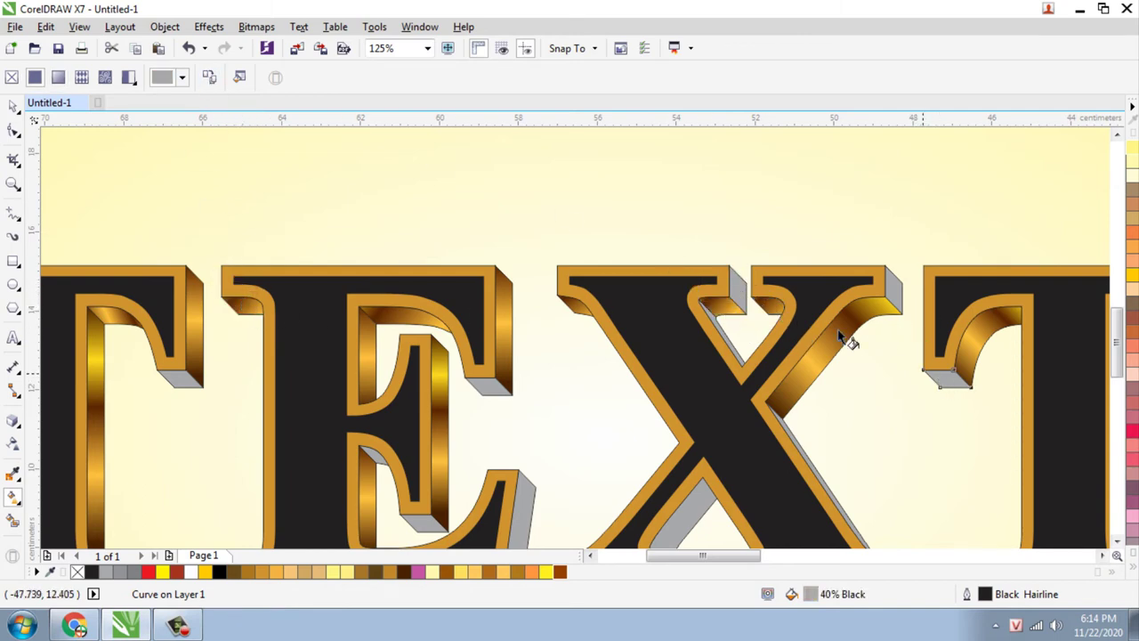
{"action": "left_click", "coordinate": [209, 77]}
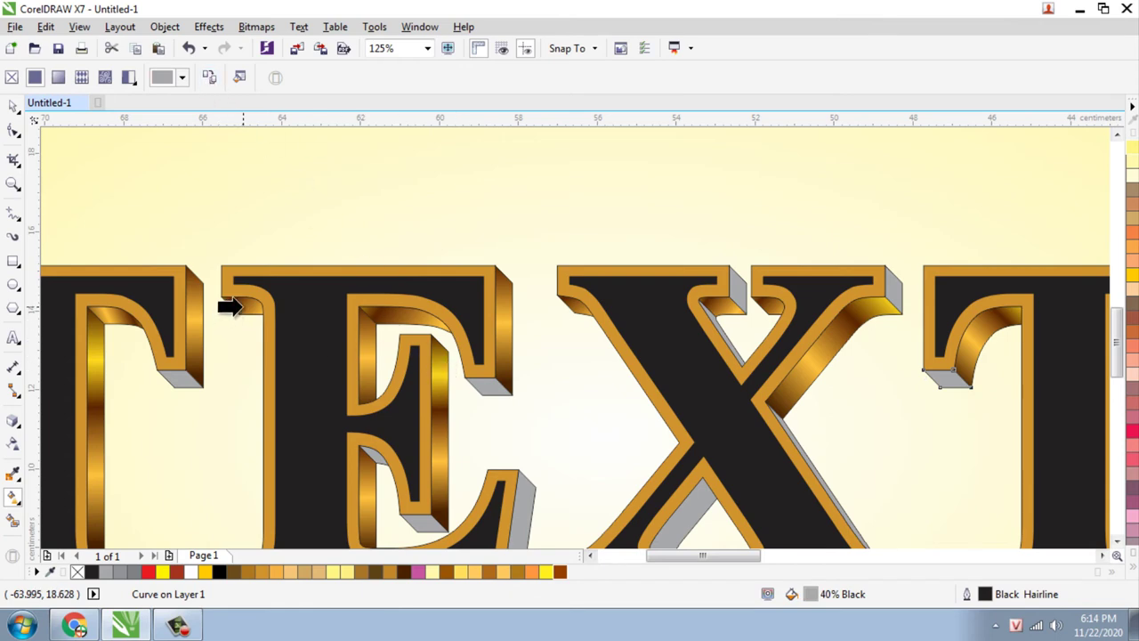
{"action": "left_click", "coordinate": [223, 305]}
{"action": "left_click", "coordinate": [498, 390]}
{"action": "left_click", "coordinate": [209, 78]}
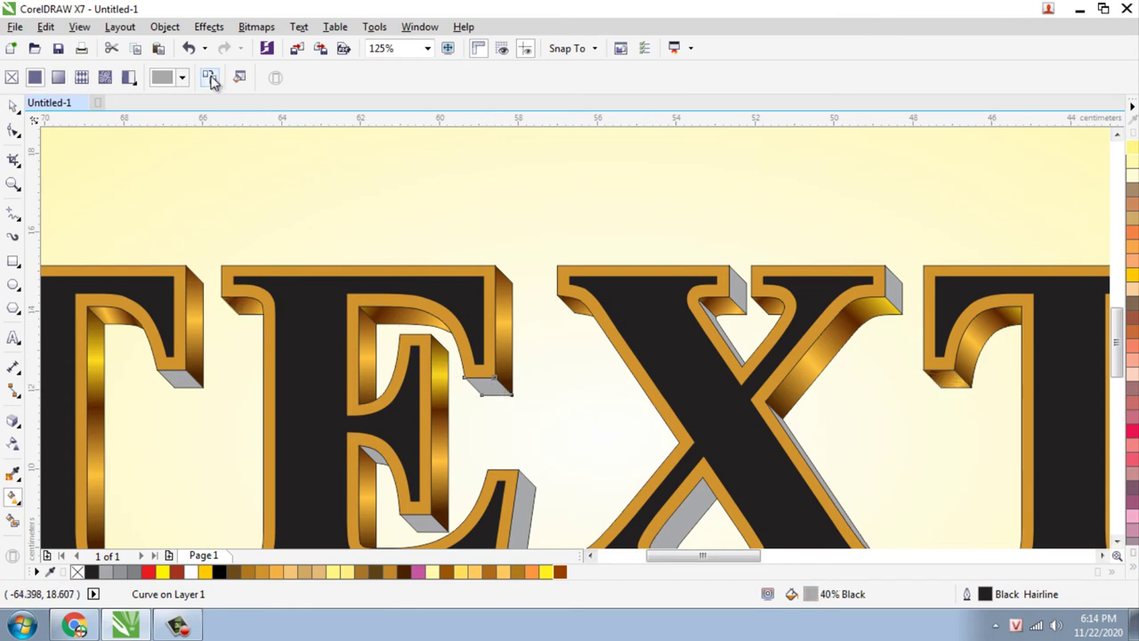
{"action": "left_click", "coordinate": [239, 313]}
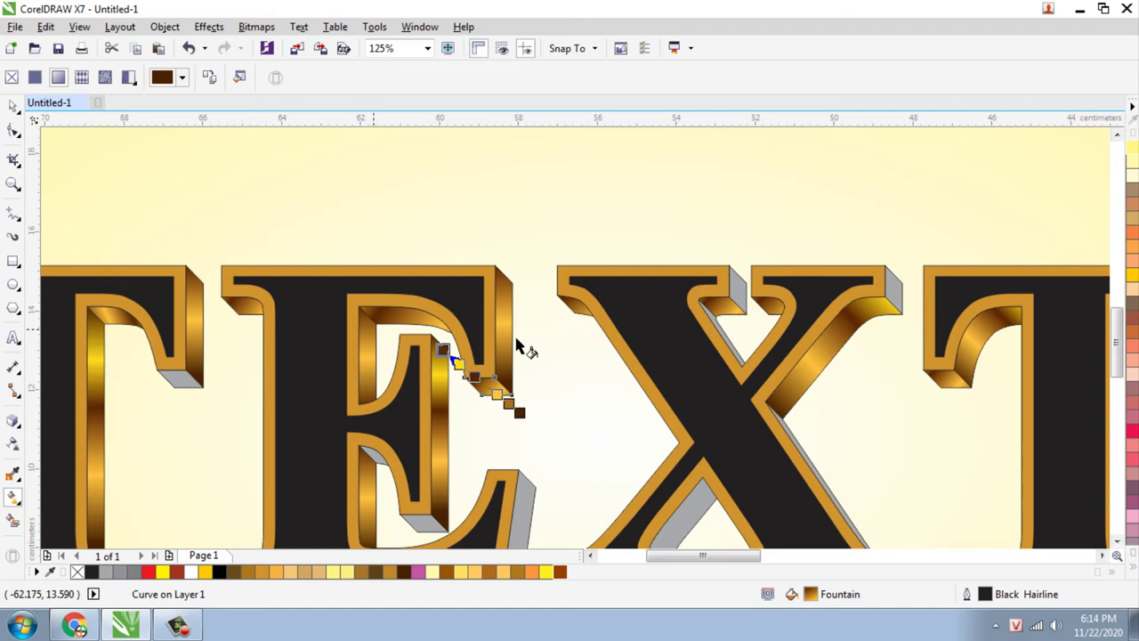
Copy the gold gradient from the E's upper arm onto the right end faces of the X's two upper arms
{"action": "left_click", "coordinate": [738, 287]}
{"action": "left_click", "coordinate": [209, 77]}
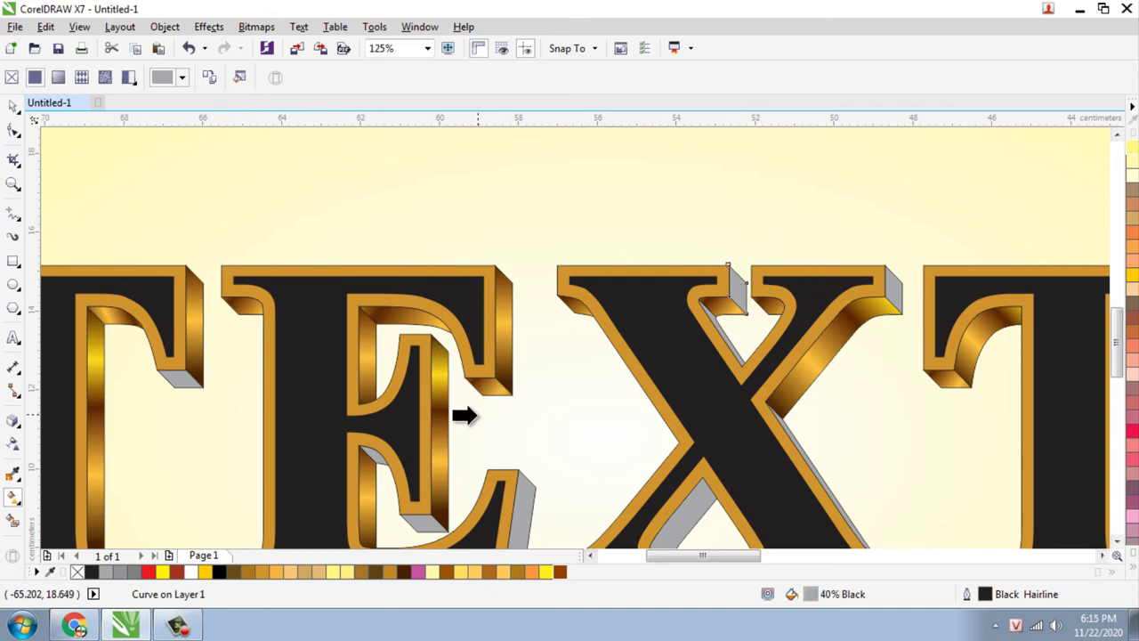
{"action": "left_click", "coordinate": [485, 390]}
{"action": "left_click", "coordinate": [894, 289]}
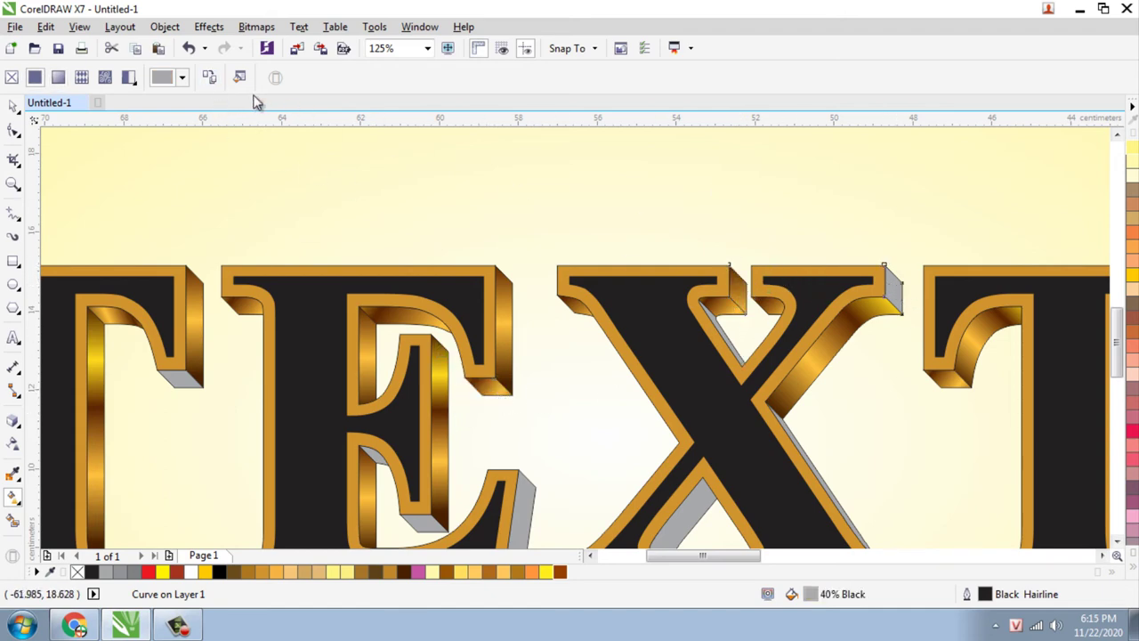
{"action": "left_click", "coordinate": [498, 397]}
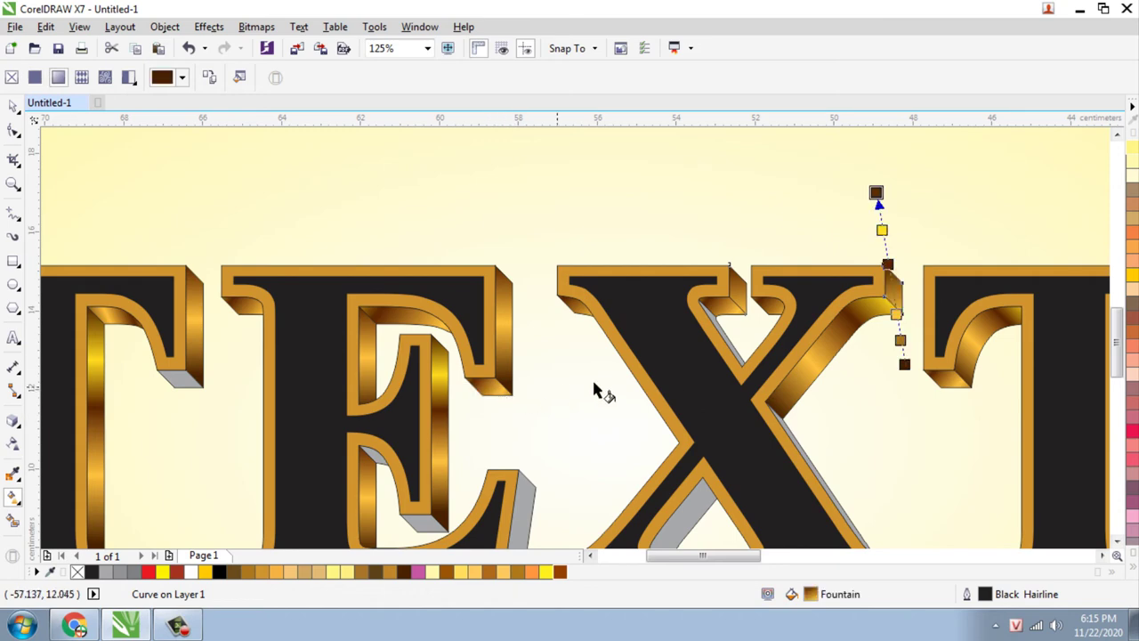
Copy the first T's arm gradient onto the curved face beneath the E's middle bar
{"action": "scroll", "coordinate": [544, 292], "scroll_direction": "down", "scroll_amount": 2}
{"action": "scroll", "coordinate": [418, 355], "scroll_direction": "up", "scroll_amount": 2}
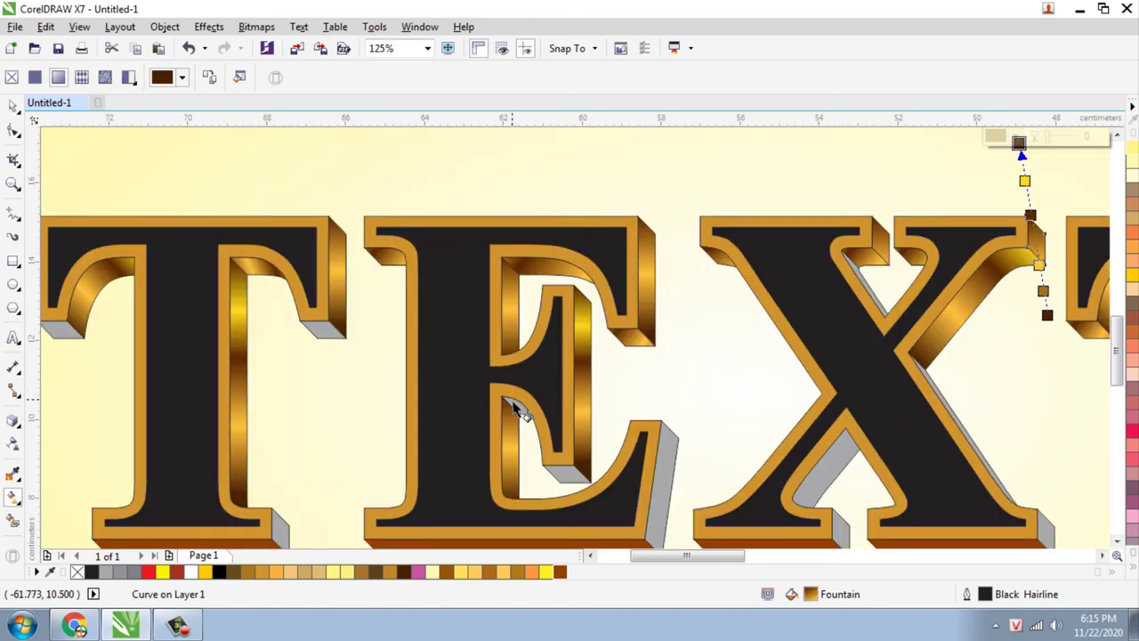
{"action": "left_click", "coordinate": [516, 411]}
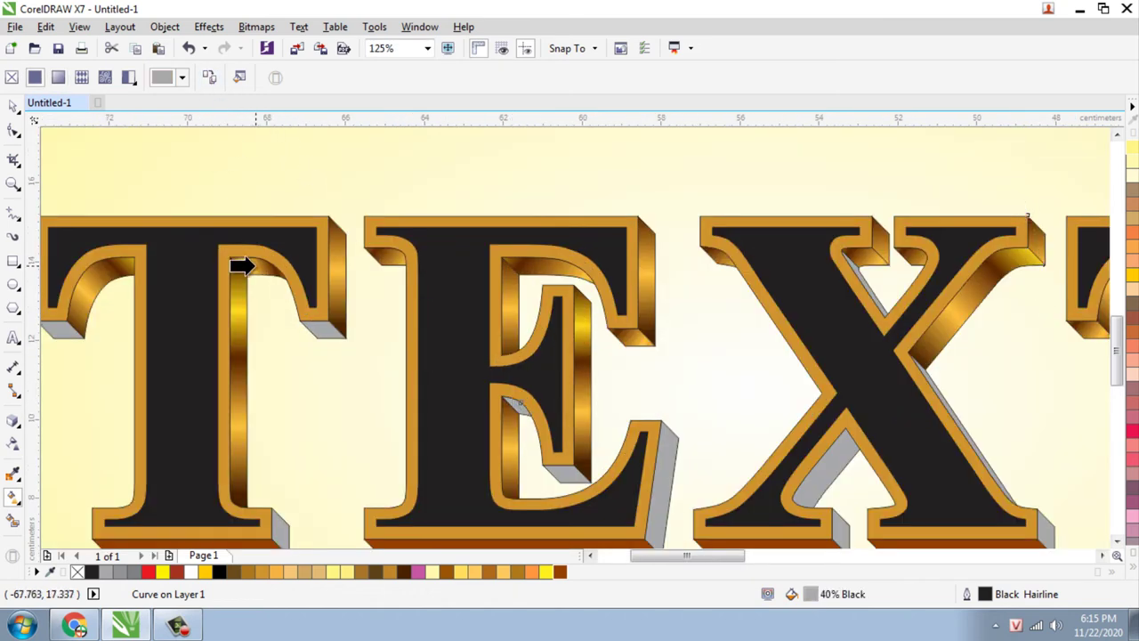
{"action": "left_click", "coordinate": [525, 405]}
Copy the gold gradient onto the bottom end face of the E's middle bar and tilt it diagonally up to the right
{"action": "left_click", "coordinate": [574, 480]}
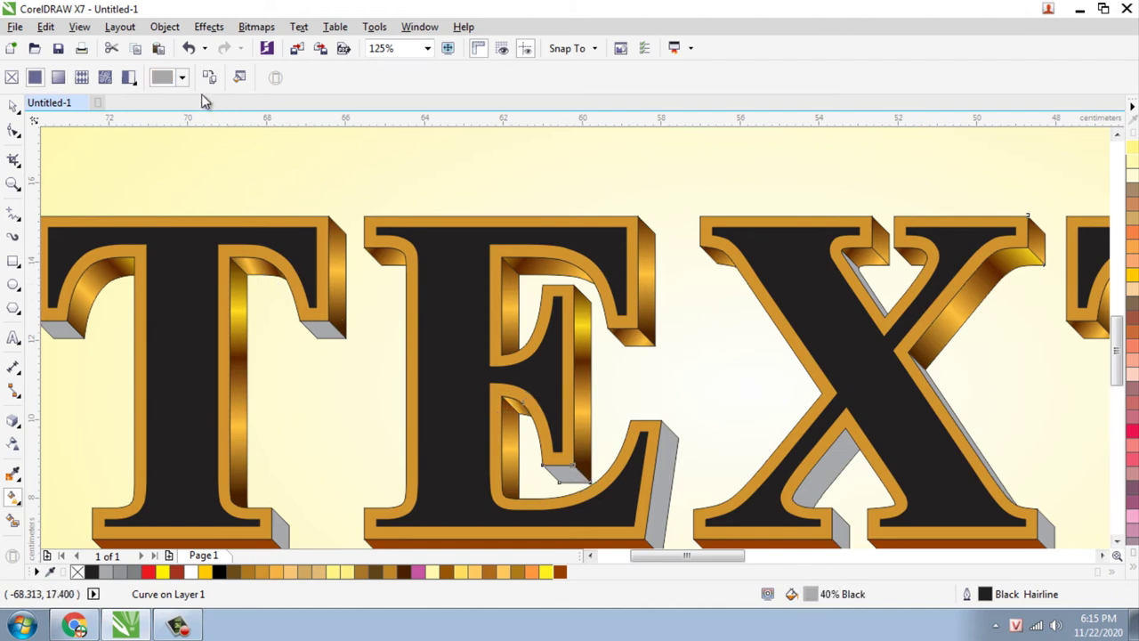
{"action": "left_click", "coordinate": [238, 268]}
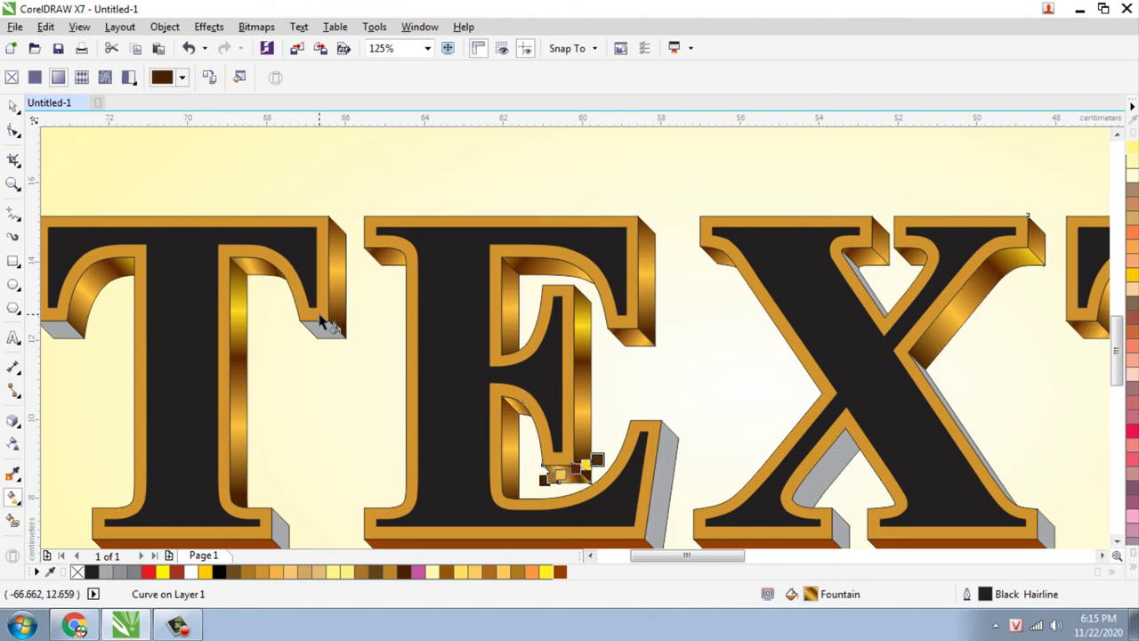
{"action": "left_click", "coordinate": [596, 459]}
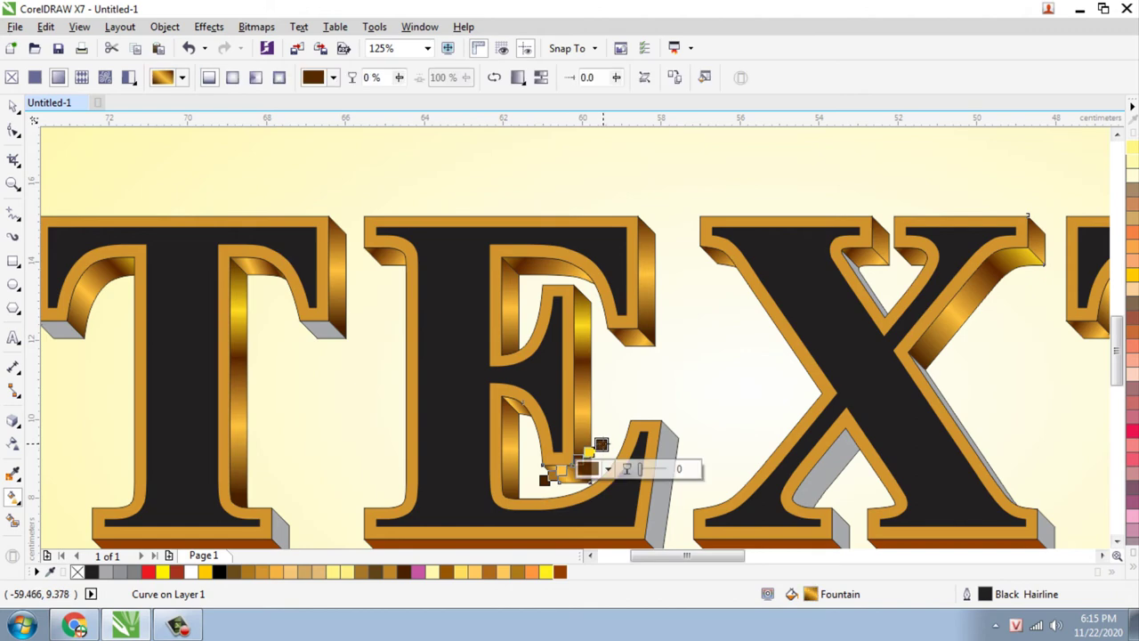
{"action": "left_click_drag", "start_coordinate": [596, 460], "coordinate": [594, 434]}
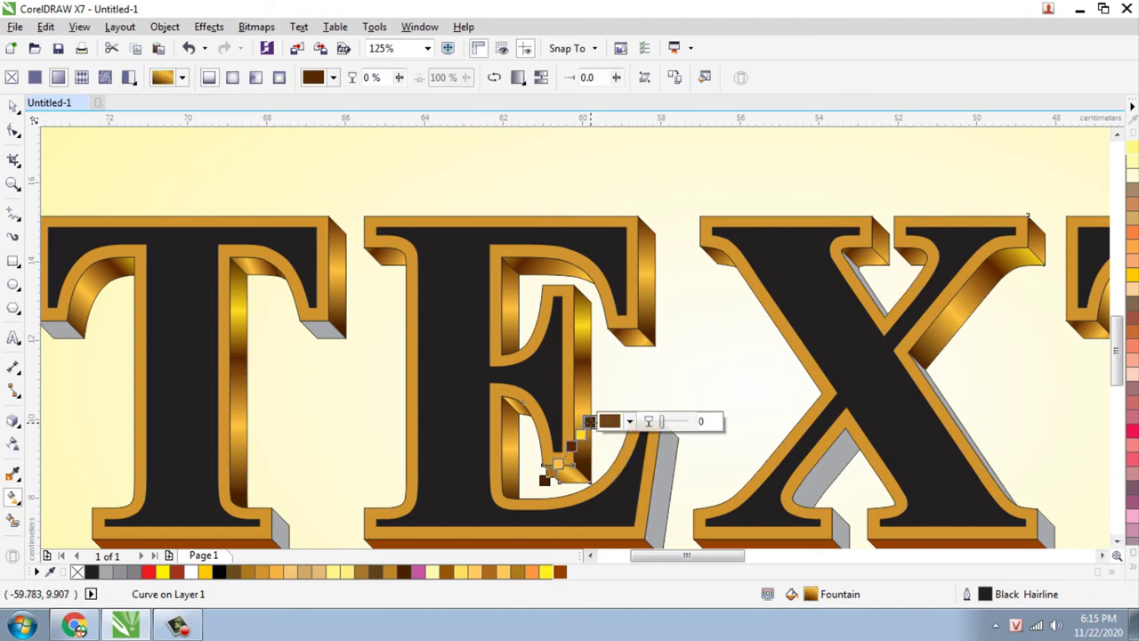
{"action": "scroll", "coordinate": [545, 474], "scroll_direction": "up", "scroll_amount": 2}
{"action": "left_click", "coordinate": [544, 470]}
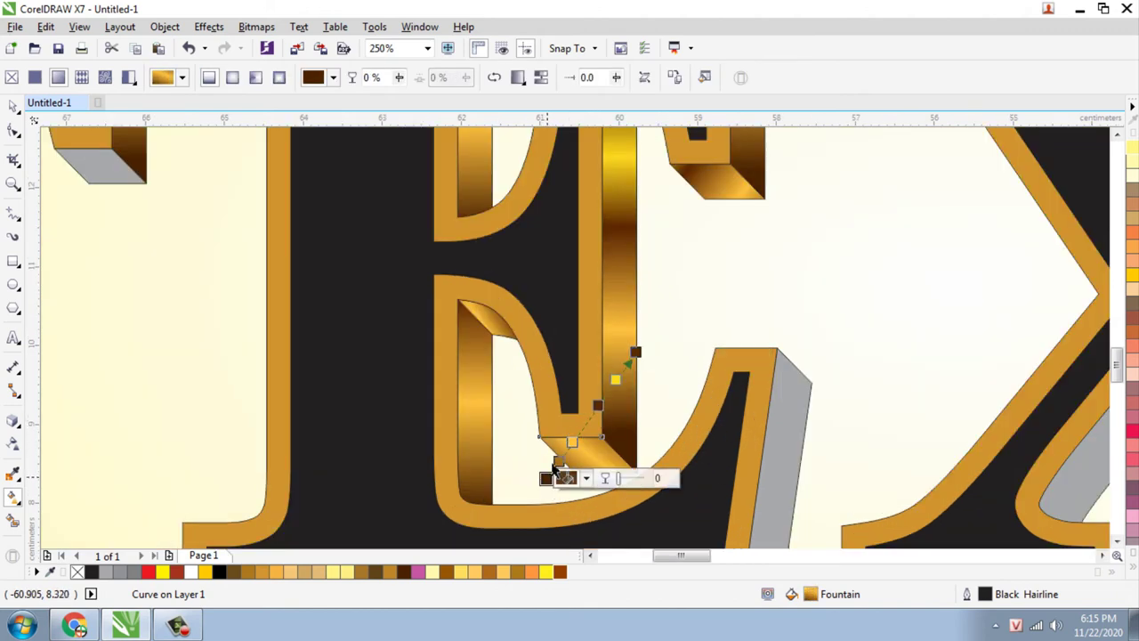
Copy the gold gradient onto the bottom end face of the first T's right arm and tilt it more steeply up to the right
{"action": "scroll", "coordinate": [545, 473], "scroll_direction": "down", "scroll_amount": 2}
{"action": "left_click", "coordinate": [352, 283]}
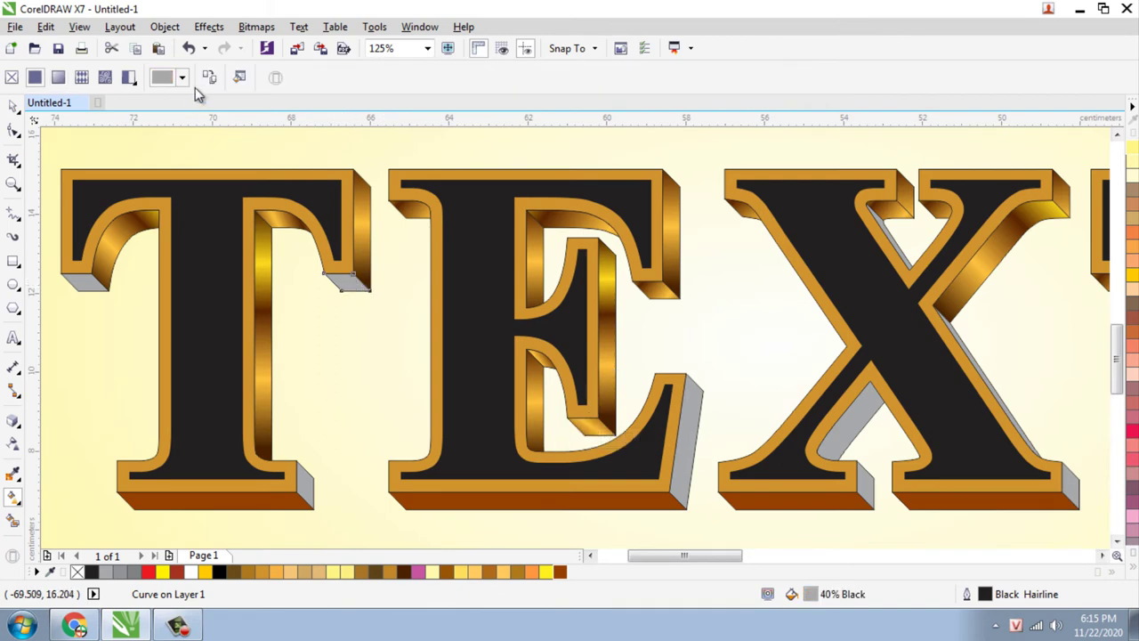
{"action": "left_click", "coordinate": [267, 219]}
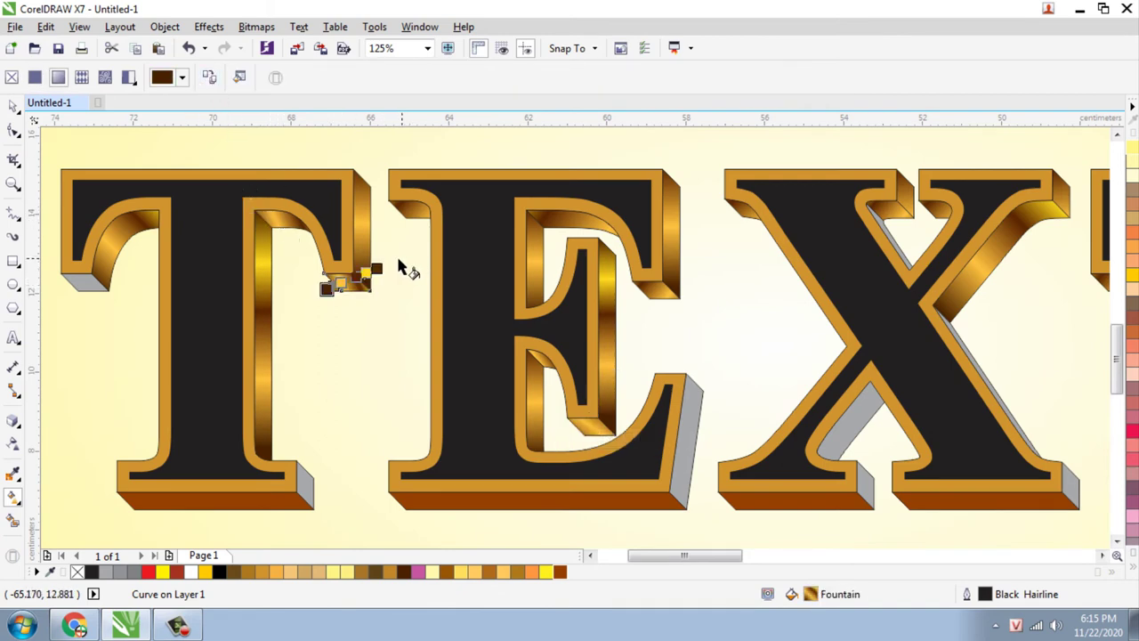
{"action": "left_click", "coordinate": [376, 268]}
{"action": "left_click_drag", "start_coordinate": [376, 268], "coordinate": [370, 245]}
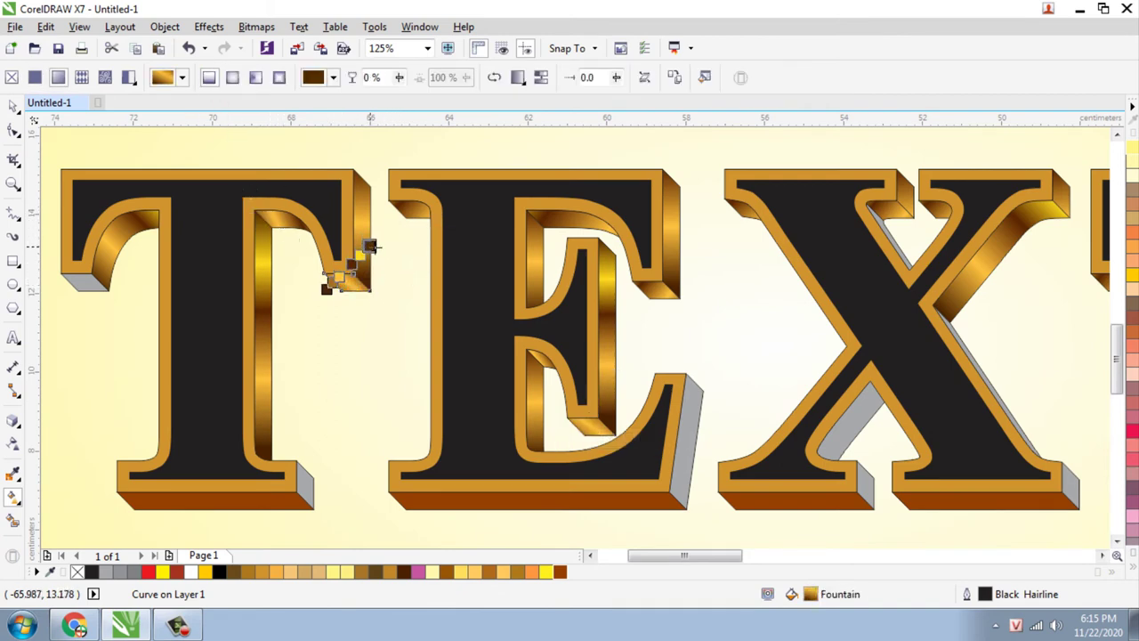
Copy the gradient from the first T's right arm end onto the bottom end face of its left arm
{"action": "left_click", "coordinate": [103, 288]}
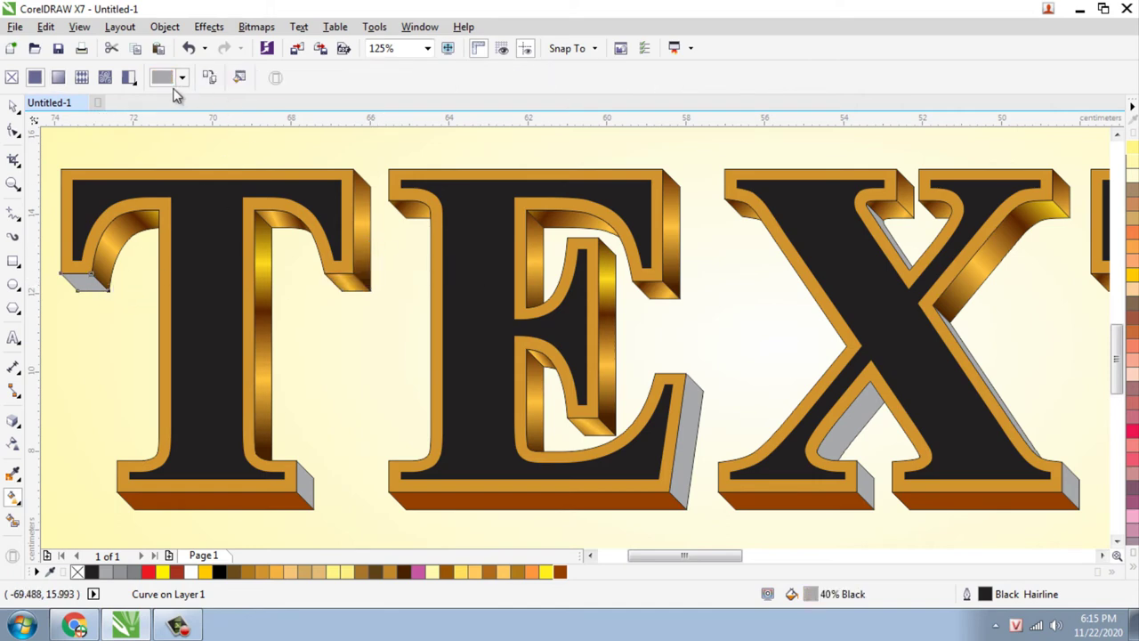
{"action": "left_click", "coordinate": [210, 77]}
{"action": "left_click", "coordinate": [349, 288]}
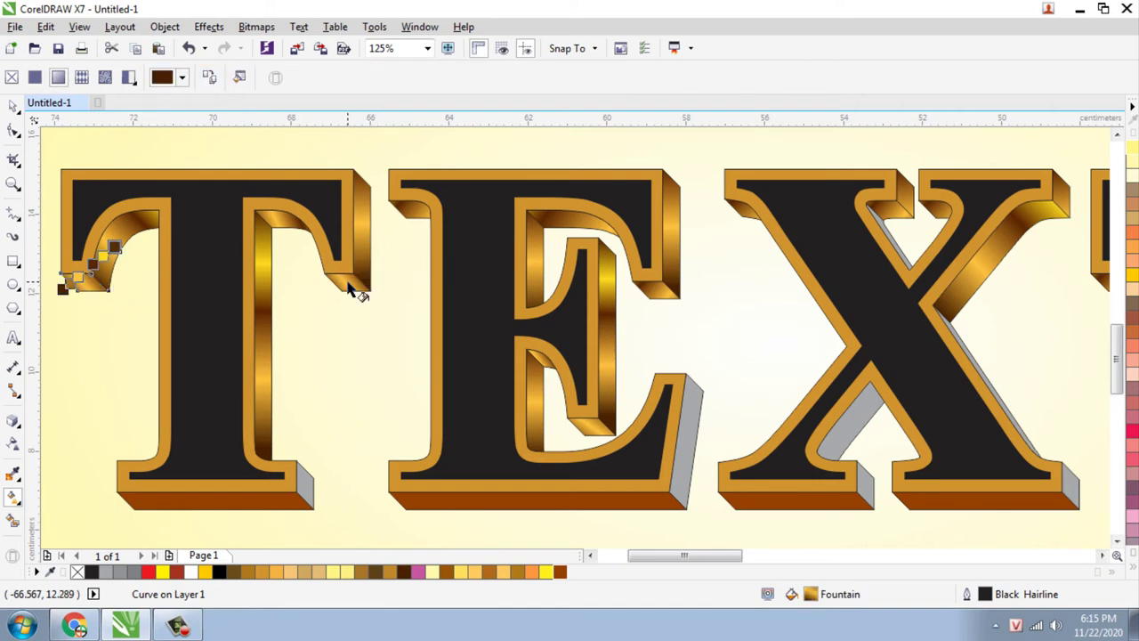
Copy the gold gradient onto the right end faces of the first T's foot and the X's left foot
{"action": "scroll", "coordinate": [460, 307], "scroll_direction": "down", "scroll_amount": 2}
{"action": "scroll", "coordinate": [400, 400], "scroll_direction": "up", "scroll_amount": 2}
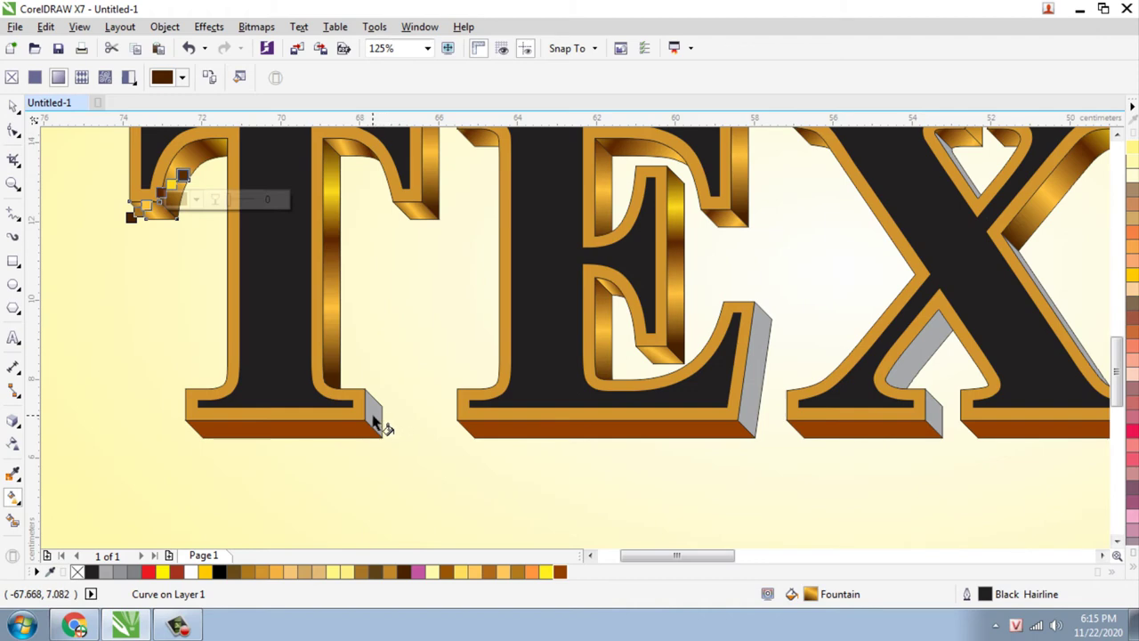
{"action": "left_click", "coordinate": [380, 418]}
{"action": "left_click", "coordinate": [207, 78]}
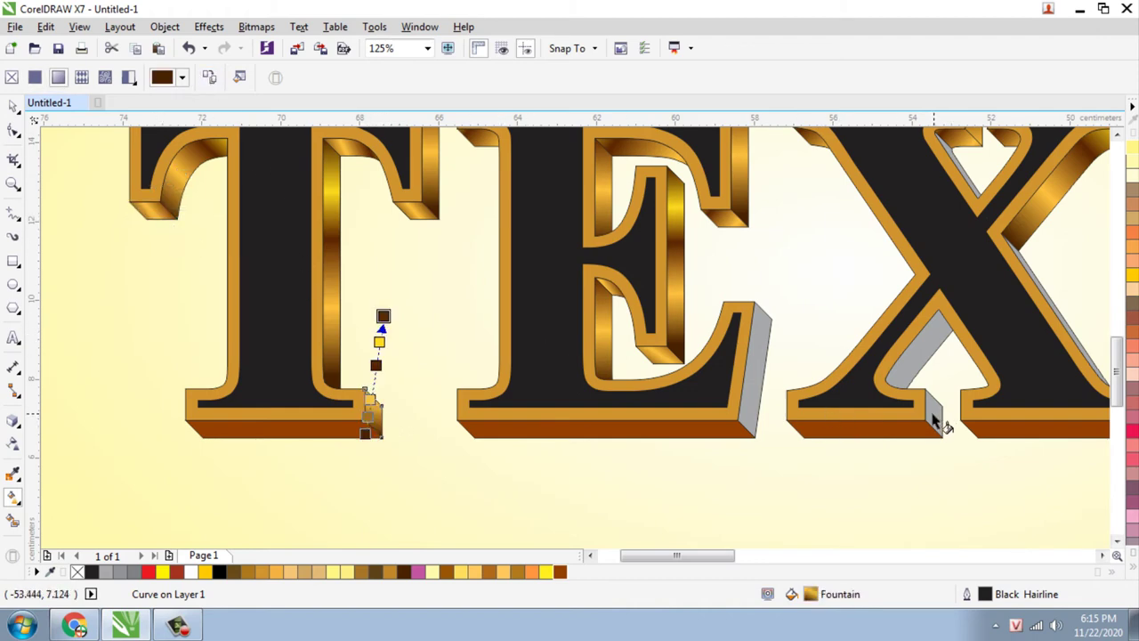
{"action": "left_click", "coordinate": [934, 419]}
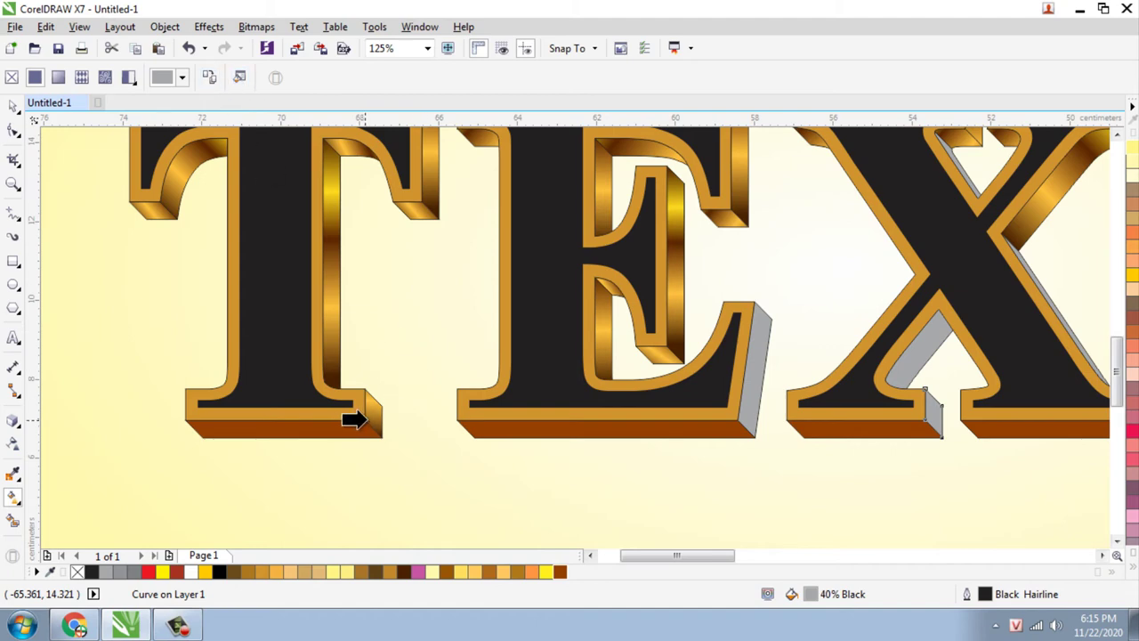
{"action": "left_click", "coordinate": [359, 418]}
Move the gradient's start point on the X's left foot end face in to the face's lower left edge
{"action": "scroll", "coordinate": [380, 424], "scroll_direction": "down", "scroll_amount": 2}
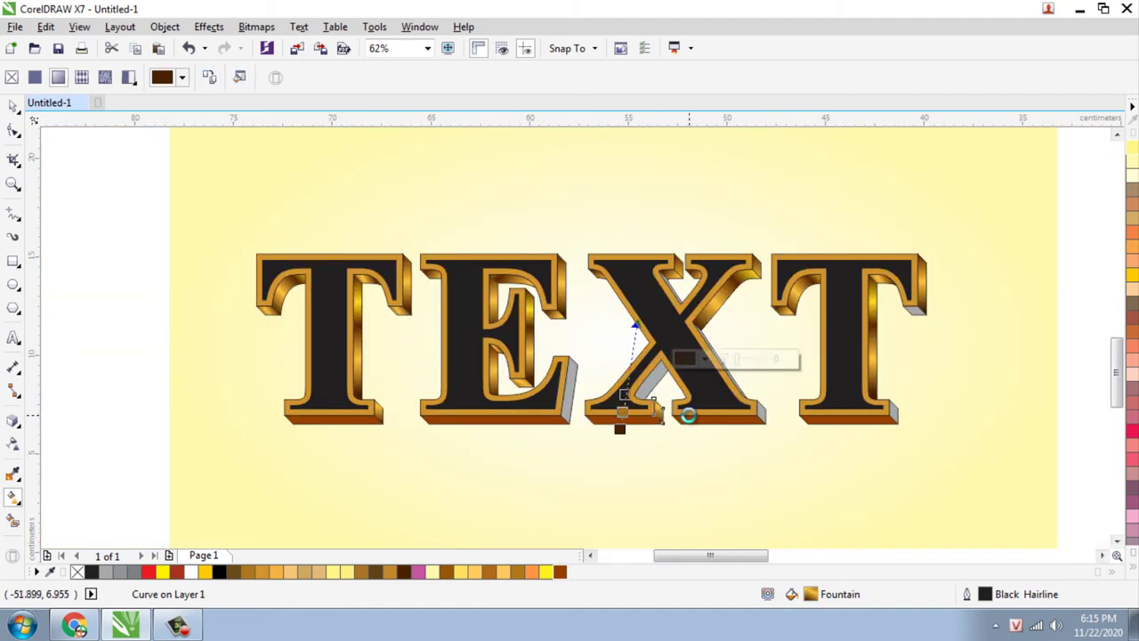
{"action": "scroll", "coordinate": [618, 419], "scroll_direction": "up", "scroll_amount": 2}
{"action": "left_click", "coordinate": [620, 427]}
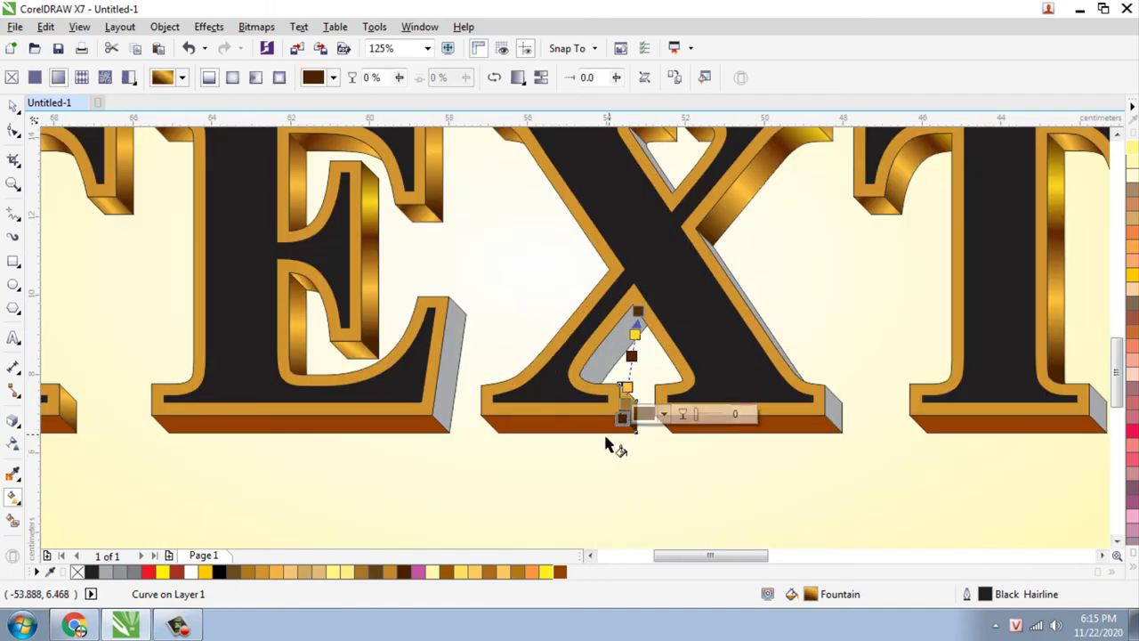
{"action": "key", "text": "ctrl+z"}
Copy the X's left foot gradient onto the right end faces of the X's right foot and the last T's foot
{"action": "scroll", "coordinate": [570, 414], "scroll_direction": "down", "scroll_amount": 2}
{"action": "scroll", "coordinate": [659, 421], "scroll_direction": "up", "scroll_amount": 2}
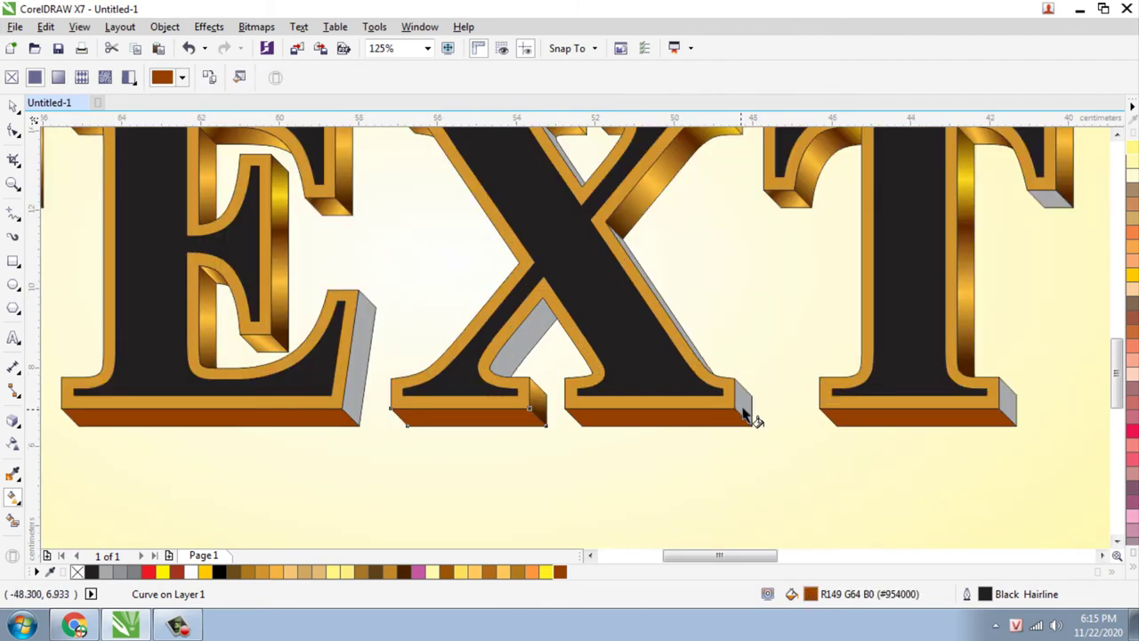
{"action": "left_click", "coordinate": [210, 77]}
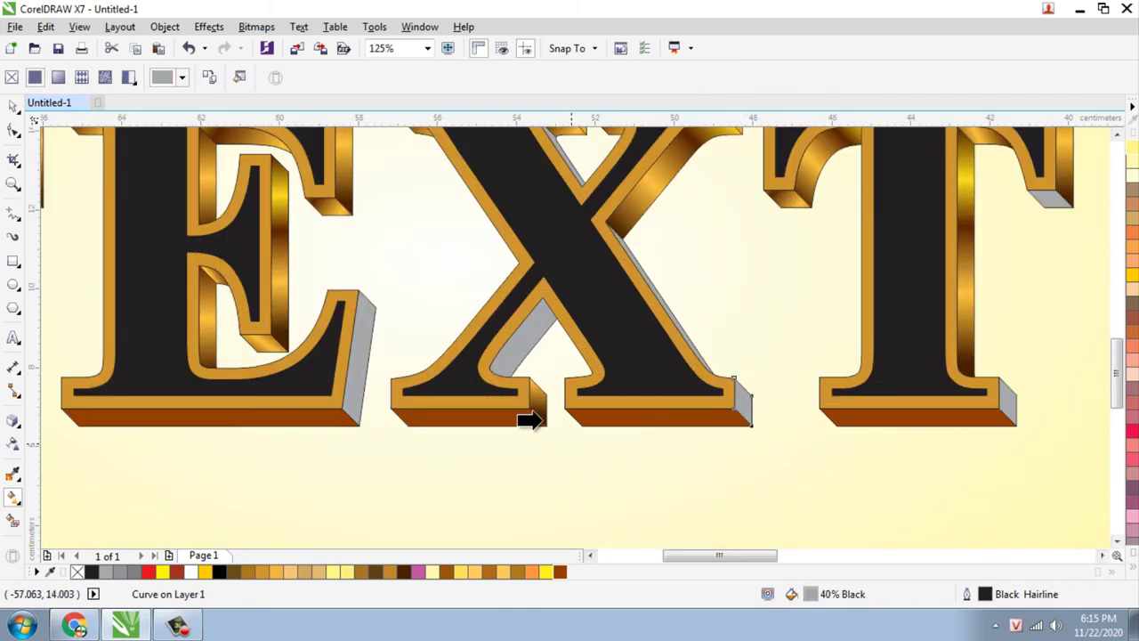
{"action": "left_click", "coordinate": [532, 404]}
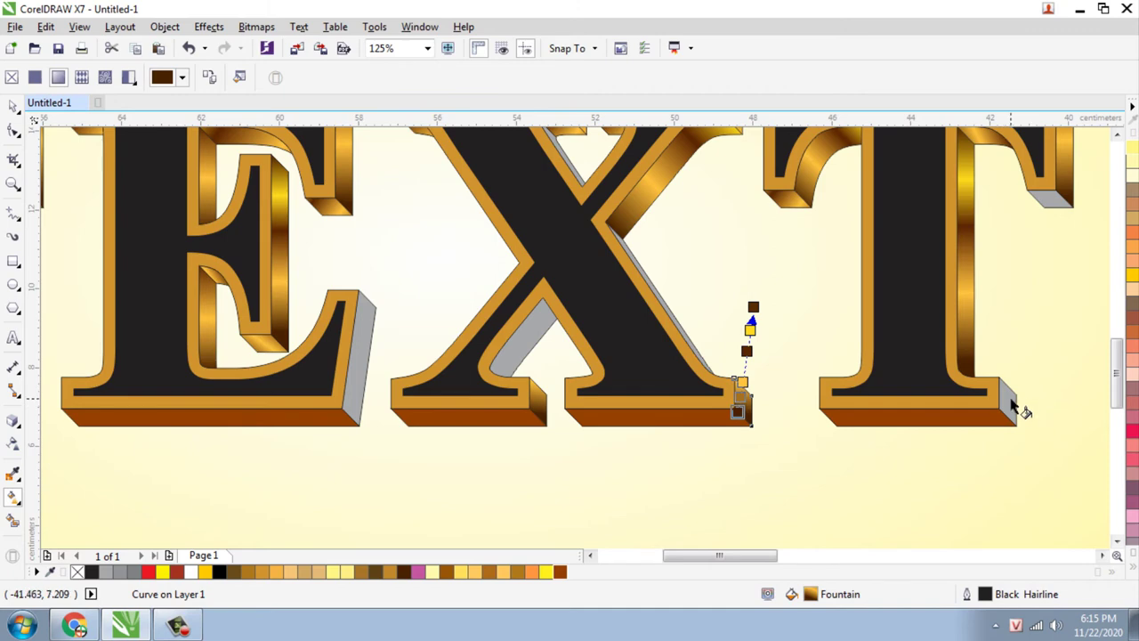
{"action": "left_click", "coordinate": [1011, 403]}
{"action": "left_click", "coordinate": [214, 77]}
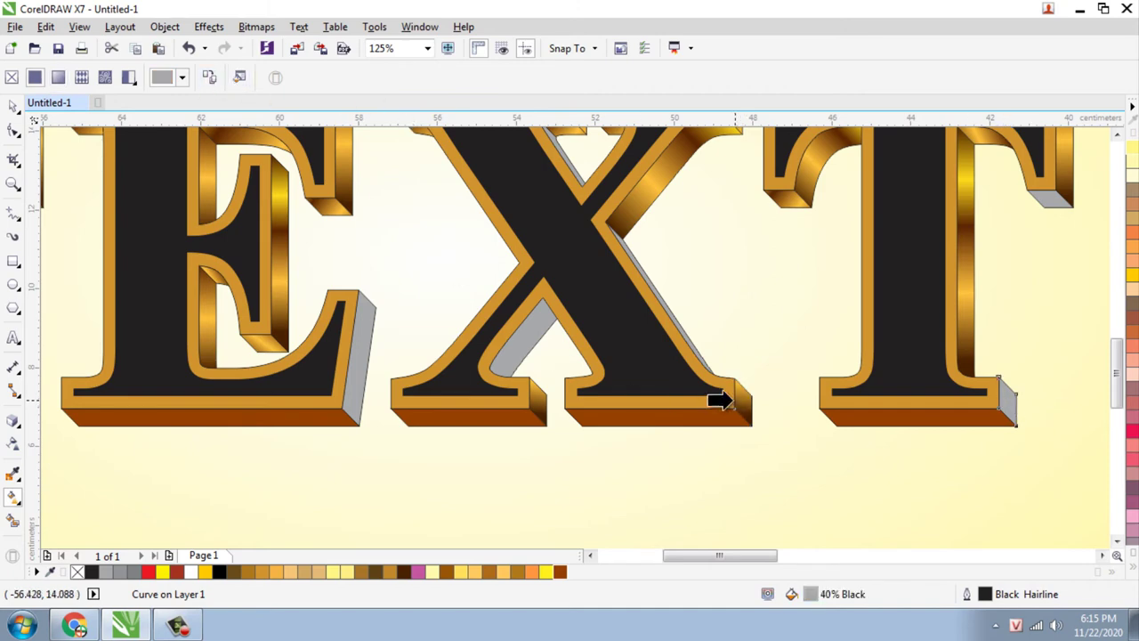
{"action": "left_click", "coordinate": [733, 402]}
Copy the gold gradient from the X's upper right diagonal side face onto the right face of the E's lower arm
{"action": "scroll", "coordinate": [624, 391], "scroll_direction": "down", "scroll_amount": 2}
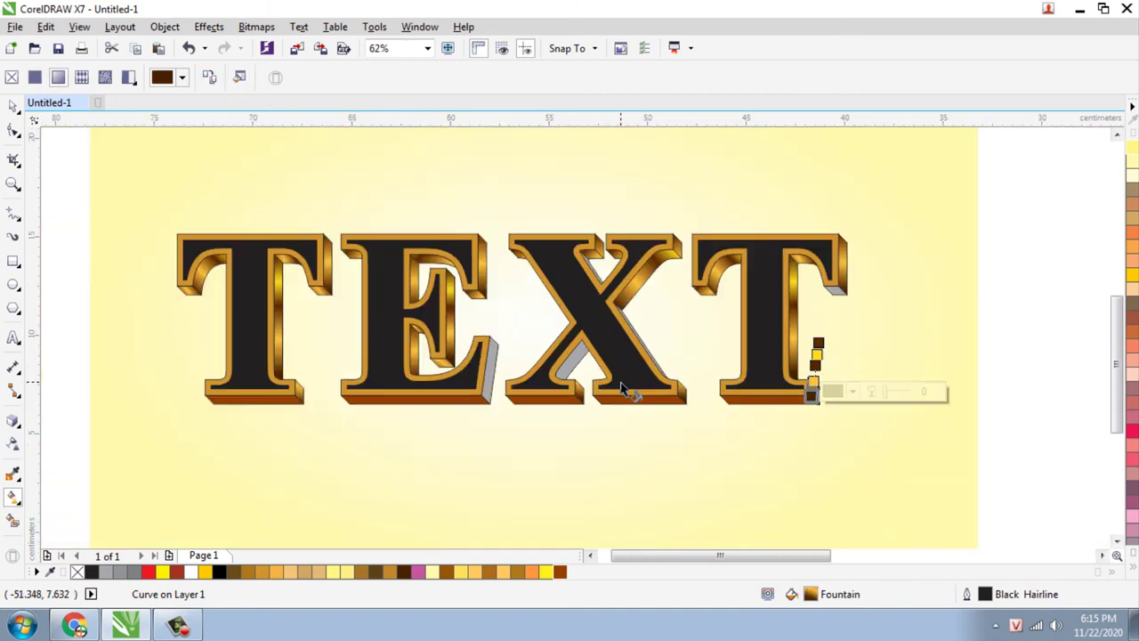
{"action": "scroll", "coordinate": [520, 359], "scroll_direction": "up", "scroll_amount": 2}
{"action": "left_click", "coordinate": [510, 376]}
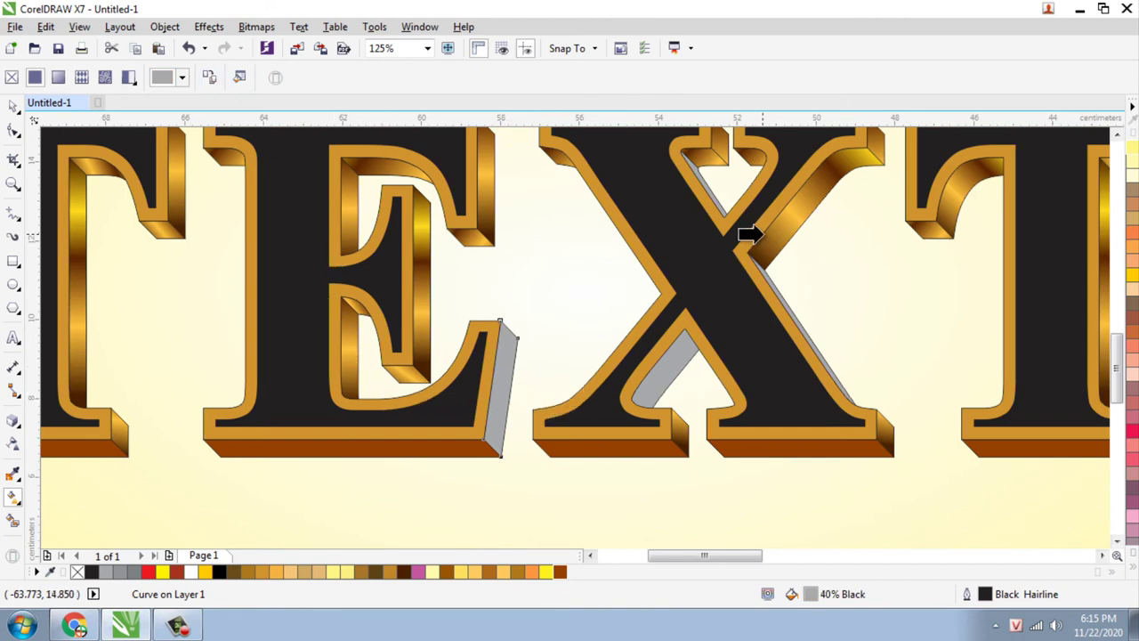
{"action": "left_click", "coordinate": [749, 233]}
Copy the X's upper diagonal gradient onto the grey side face in its lower opening and extend the gradient up to the right
{"action": "left_click", "coordinate": [667, 363]}
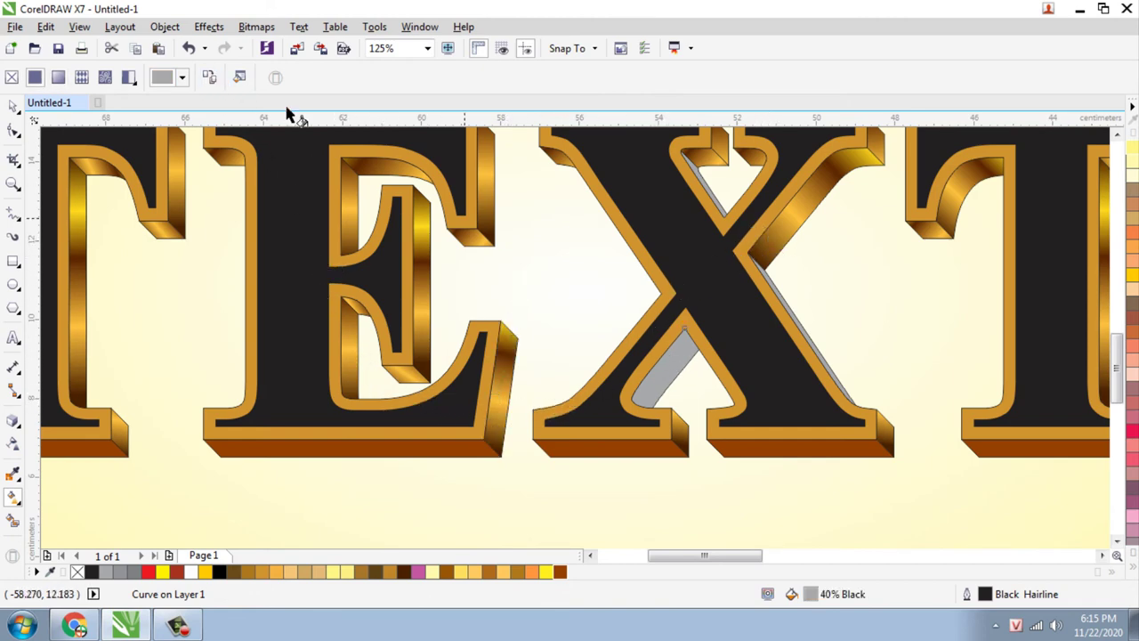
{"action": "left_click", "coordinate": [210, 78]}
{"action": "left_click", "coordinate": [771, 240]}
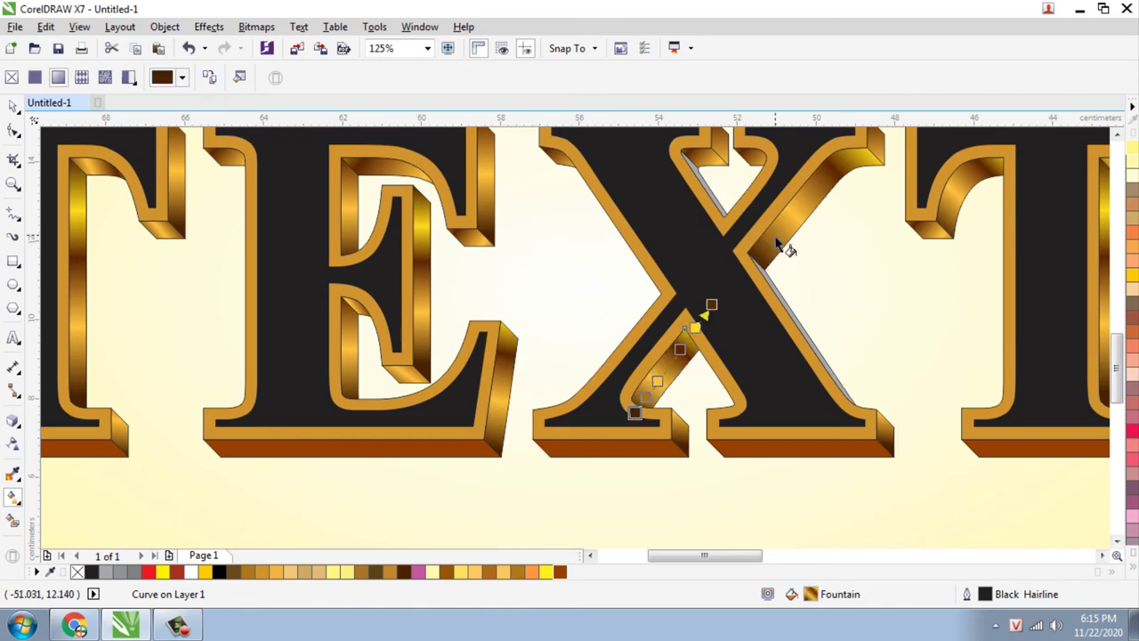
{"action": "left_click_drag", "start_coordinate": [712, 305], "coordinate": [744, 288]}
Copy the gold gradient onto the grey bottom end face of the last T's right arm
{"action": "key", "text": "F3"}
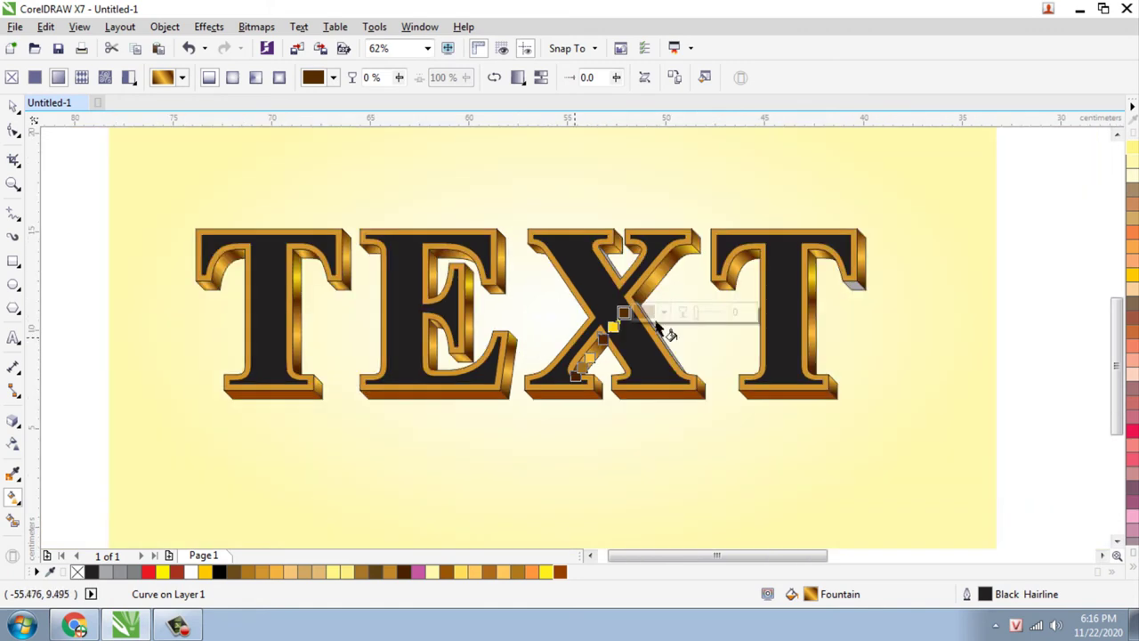
{"action": "scroll", "coordinate": [659, 320], "scroll_direction": "up", "scroll_amount": 1}
{"action": "left_click", "coordinate": [13, 106]}
{"action": "scroll", "coordinate": [288, 279], "scroll_direction": "down", "scroll_amount": 1}
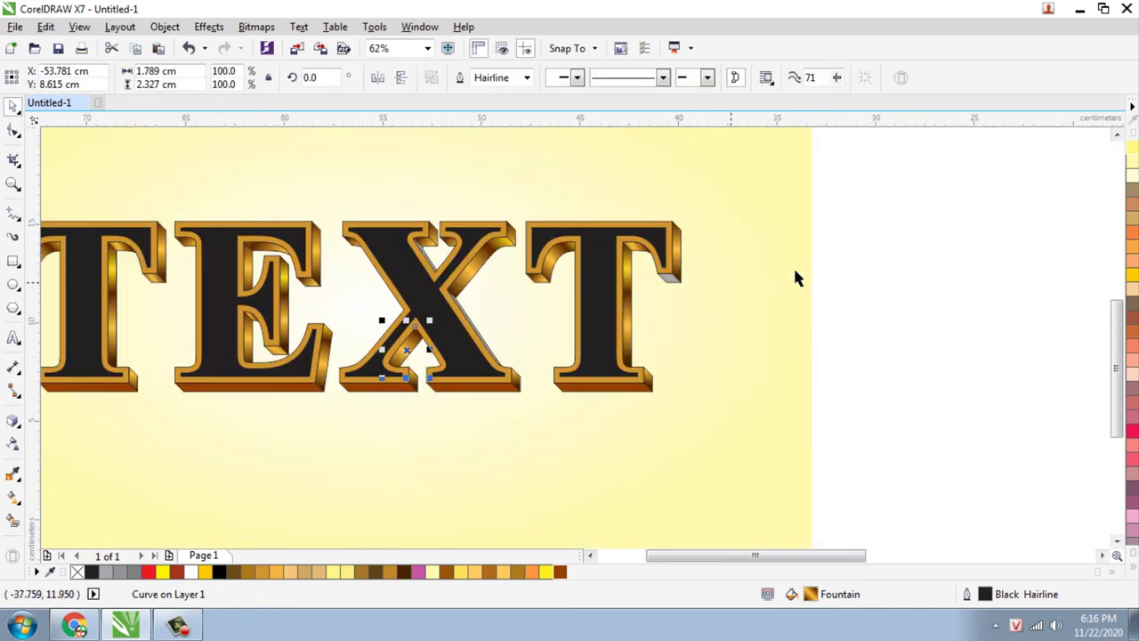
{"action": "scroll", "coordinate": [668, 278], "scroll_direction": "up", "scroll_amount": 1}
{"action": "left_click", "coordinate": [665, 278]}
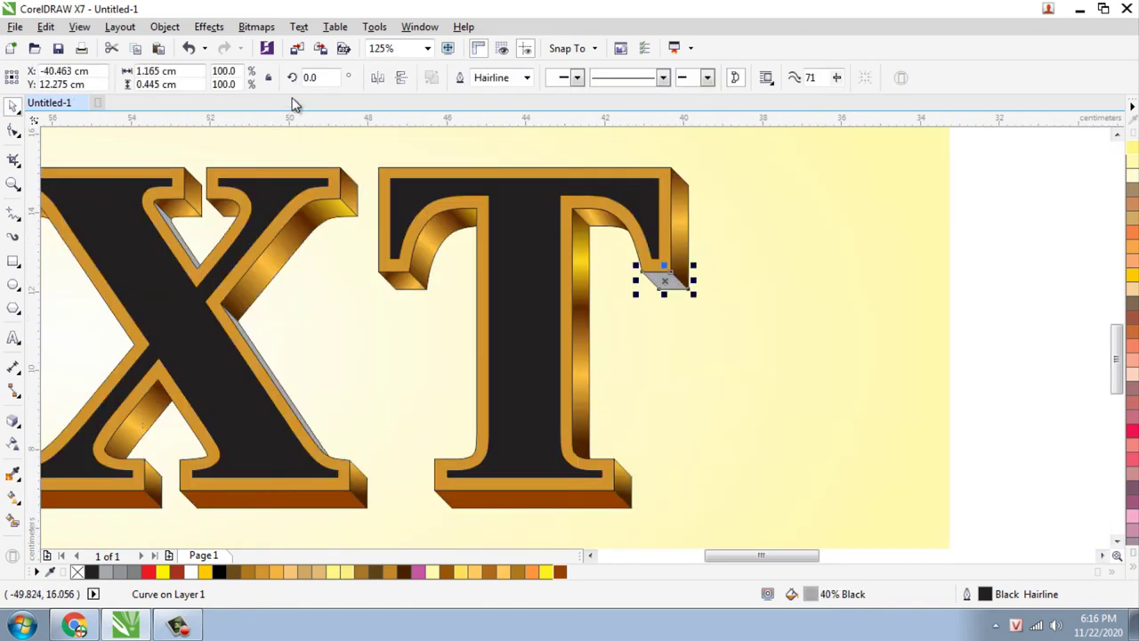
{"action": "left_click", "coordinate": [13, 496]}
{"action": "left_click", "coordinate": [218, 79]}
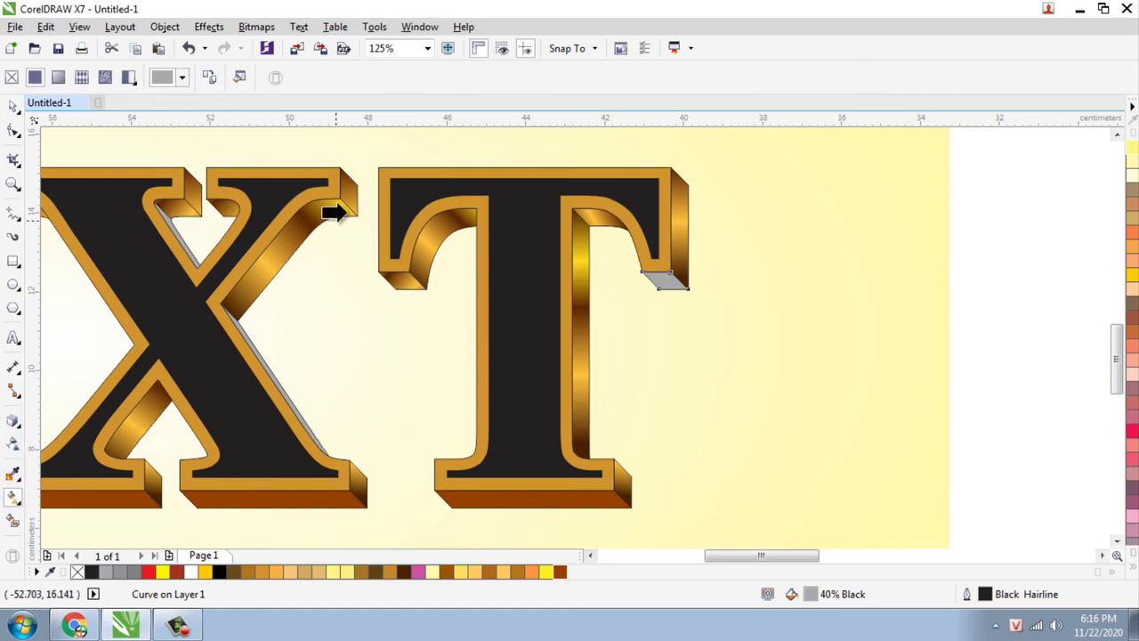
{"action": "left_click", "coordinate": [334, 191]}
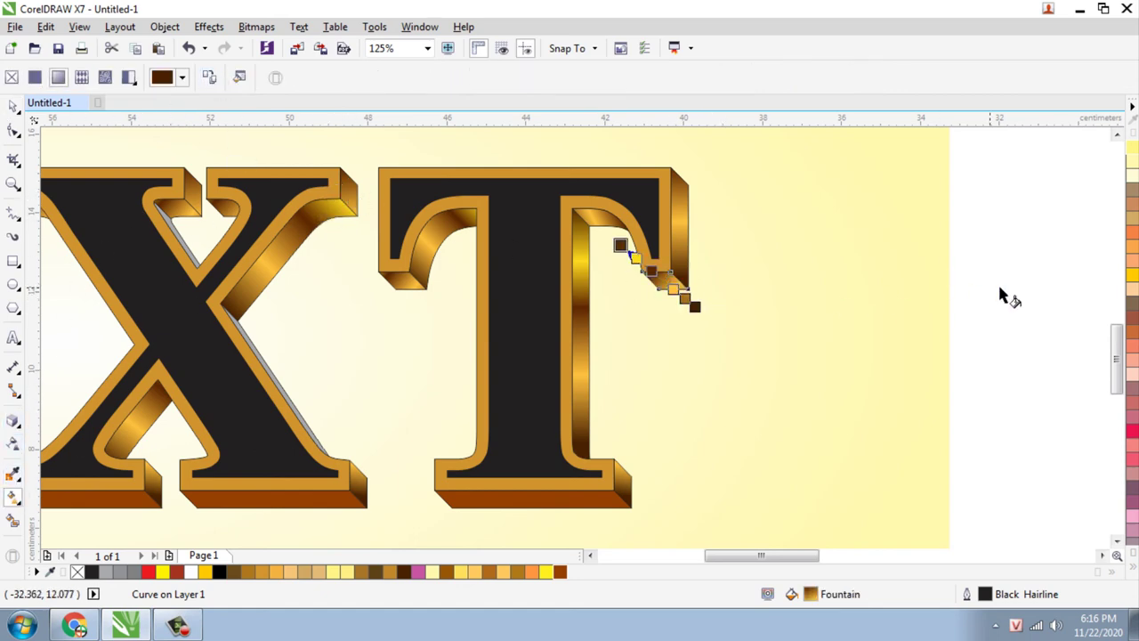
Shorten the gradient on the last T's right arm end face and tilt it more steeply up to the left
{"action": "scroll", "coordinate": [702, 303], "scroll_direction": "up", "scroll_amount": 1}
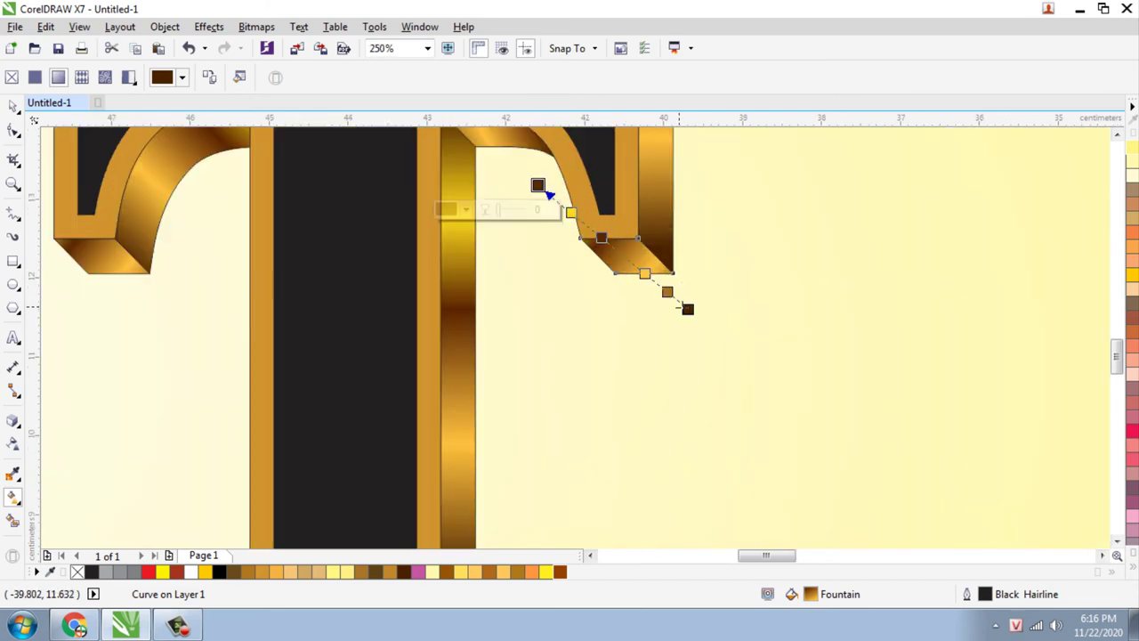
{"action": "left_click_drag", "start_coordinate": [688, 309], "coordinate": [677, 301]}
{"action": "left_click_drag", "start_coordinate": [537, 185], "coordinate": [587, 170]}
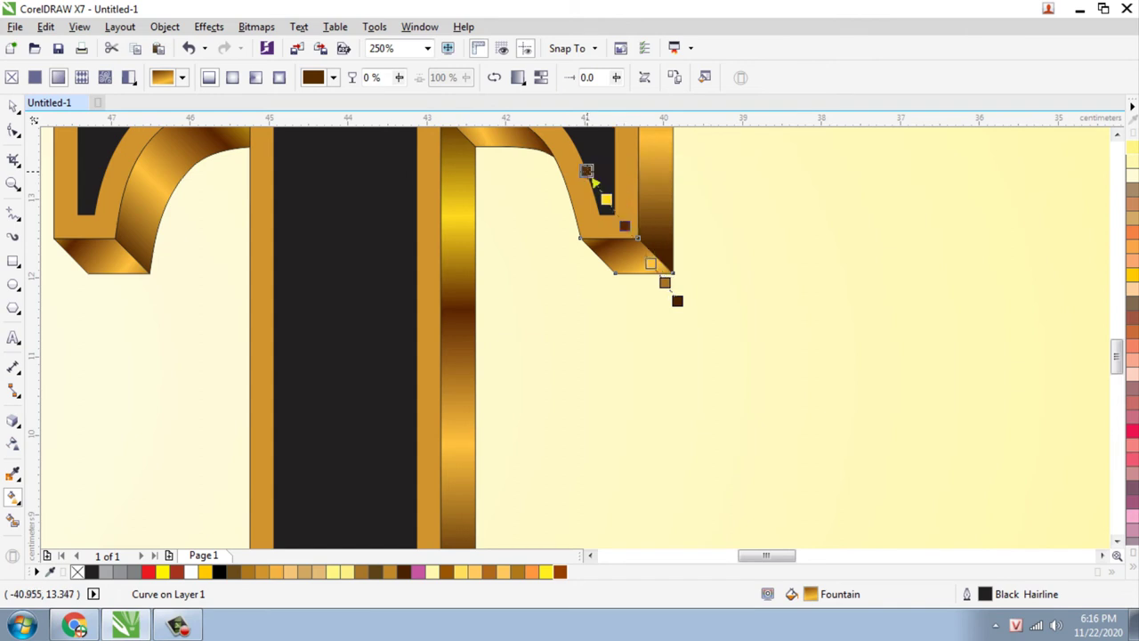
{"action": "mouse_move", "coordinate": [677, 301]}
{"action": "left_mouse_down"}
{"action": "mouse_move", "coordinate": [669, 342]}
{"action": "mouse_move", "coordinate": [681, 307]}
{"action": "left_mouse_up"}
{"action": "scroll", "coordinate": [682, 308], "scroll_direction": "down", "scroll_amount": 2}
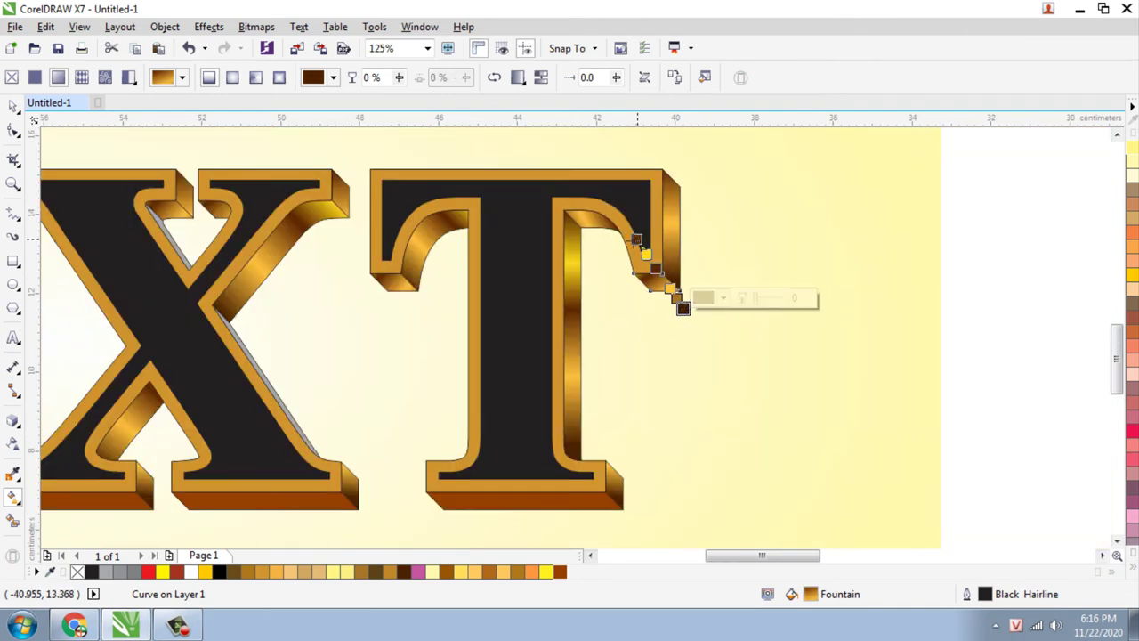
{"action": "left_click", "coordinate": [409, 293]}
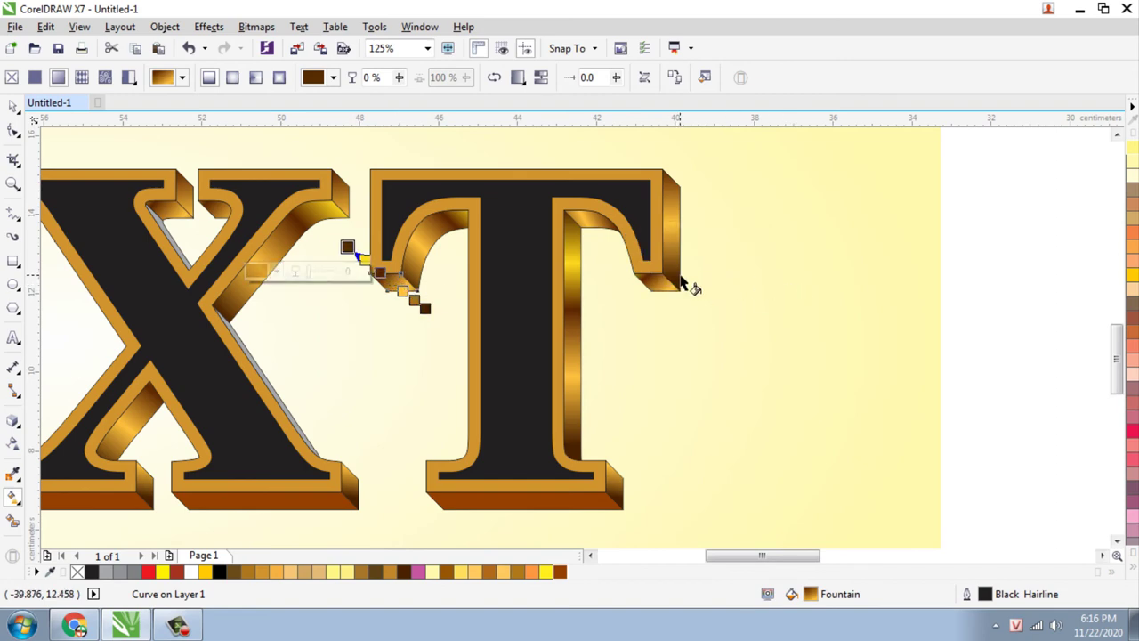
Fill the X's two thin grey side faces, in the upper opening and along the lower right diagonal, with brown #954000
{"action": "scroll", "coordinate": [685, 283], "scroll_direction": "down", "scroll_amount": 2}
{"action": "left_click", "coordinate": [336, 193]}
{"action": "left_click", "coordinate": [14, 105]}
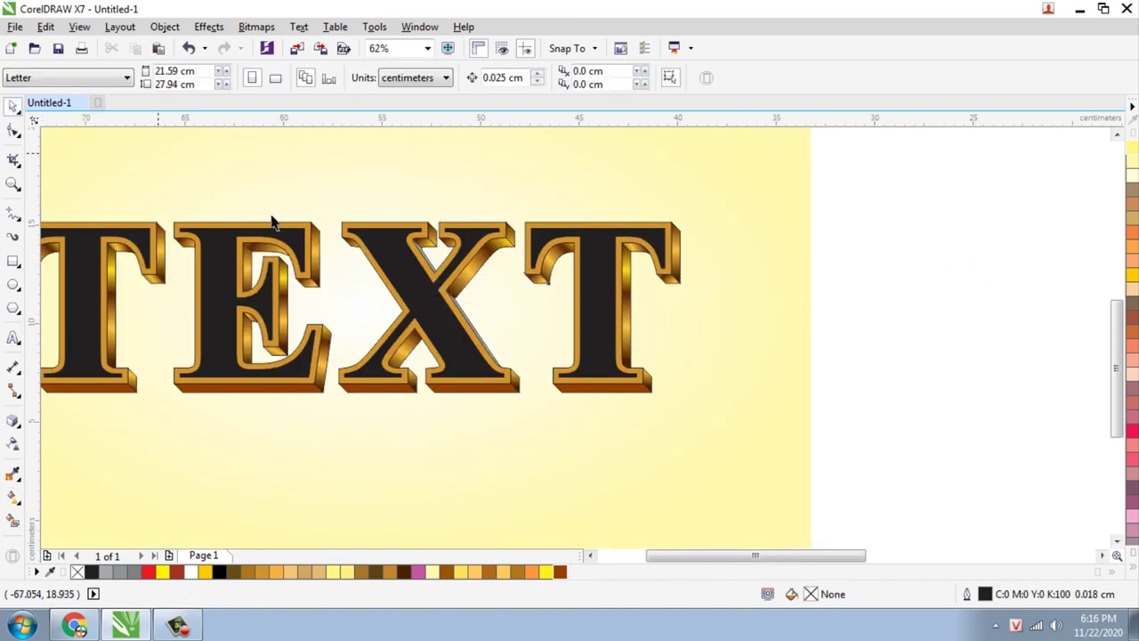
{"action": "scroll", "coordinate": [434, 272], "scroll_direction": "up", "scroll_amount": 4}
{"action": "left_click", "coordinate": [418, 260]}
{"action": "scroll", "coordinate": [414, 256], "scroll_direction": "down", "scroll_amount": 2}
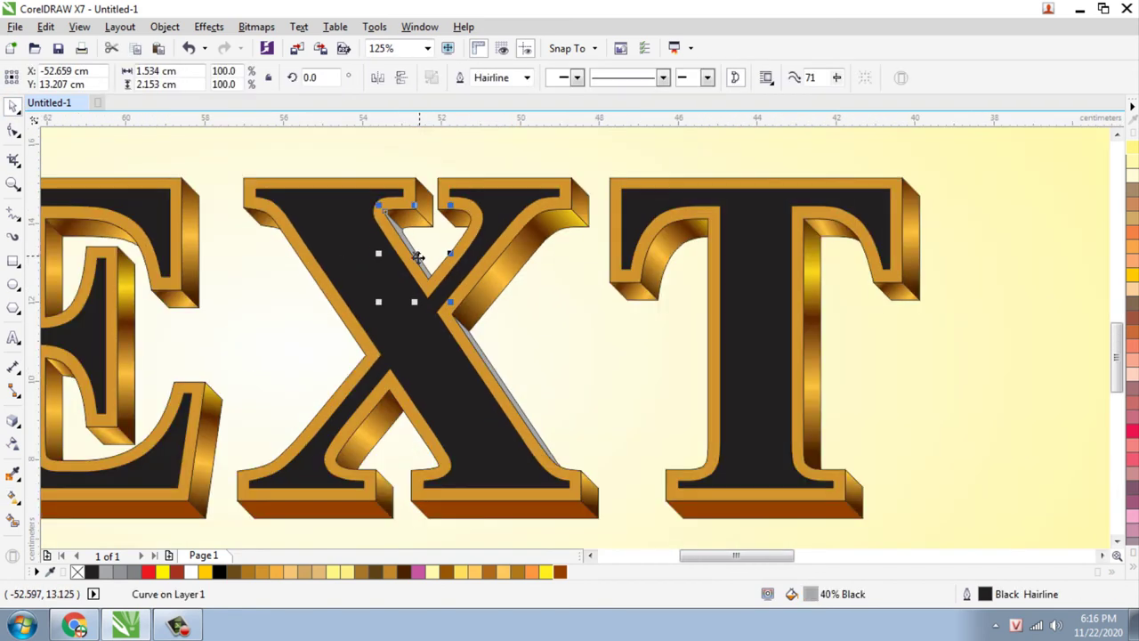
{"action": "scroll", "coordinate": [478, 347], "scroll_direction": "up", "scroll_amount": 2}
{"action": "left_click", "coordinate": [466, 337], "text": "shift"}
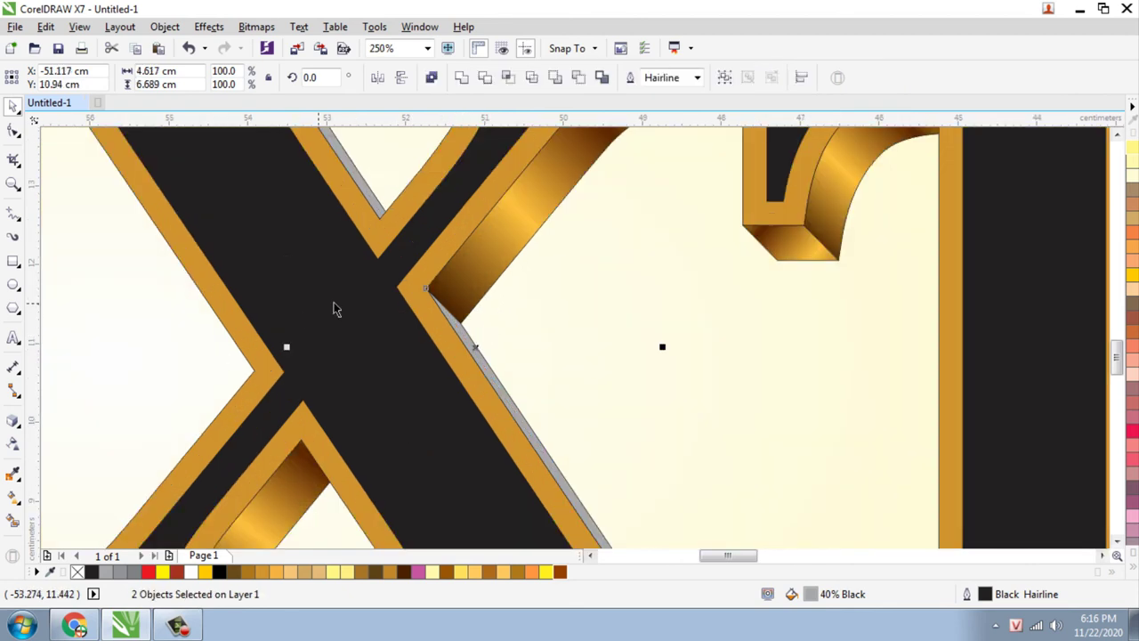
{"action": "scroll", "coordinate": [337, 309], "scroll_direction": "down", "scroll_amount": 2}
{"action": "left_click", "coordinate": [559, 571]}
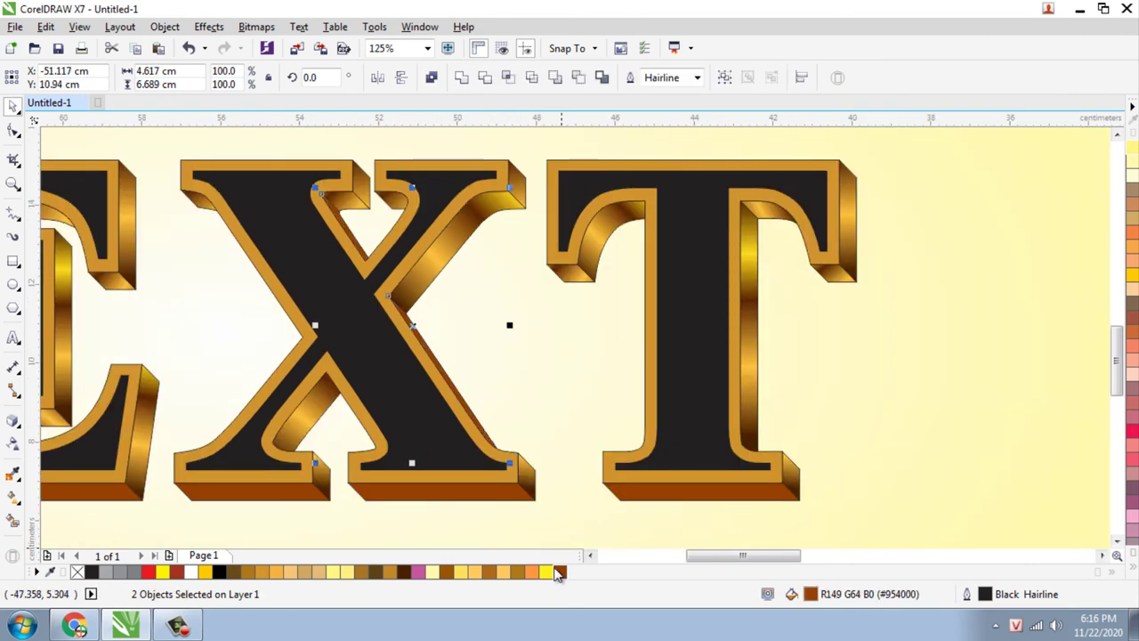
Change the fill of the X's two thin side faces to the lighter brown #985506 and deselect them
{"action": "scroll", "coordinate": [612, 335], "scroll_direction": "down", "scroll_amount": 2}
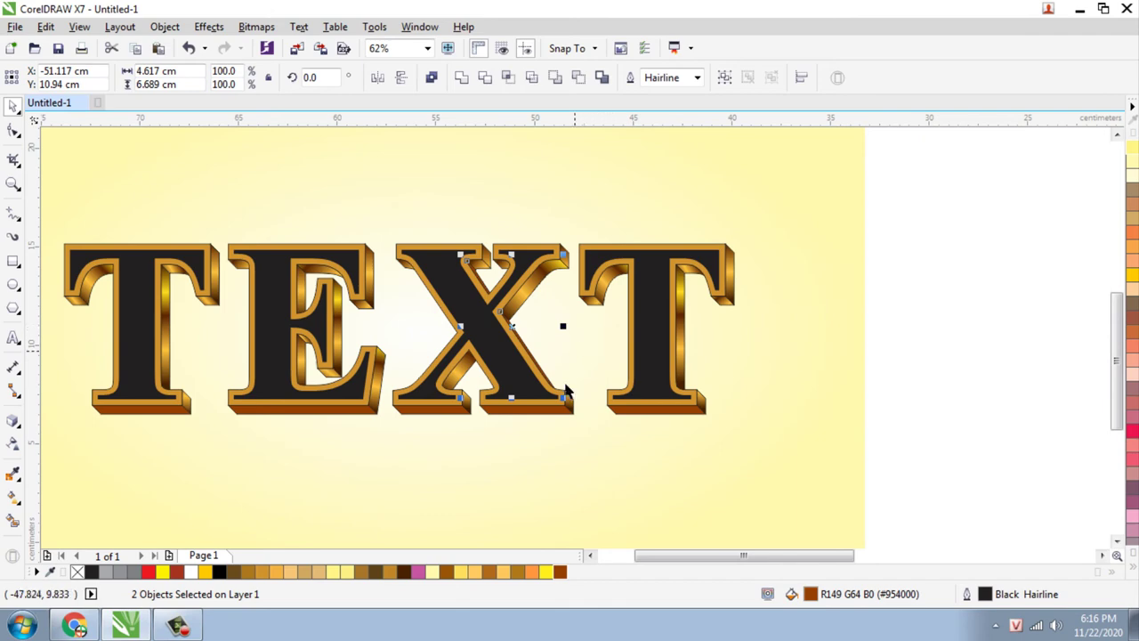
{"action": "scroll", "coordinate": [632, 374], "scroll_direction": "up", "scroll_amount": 2}
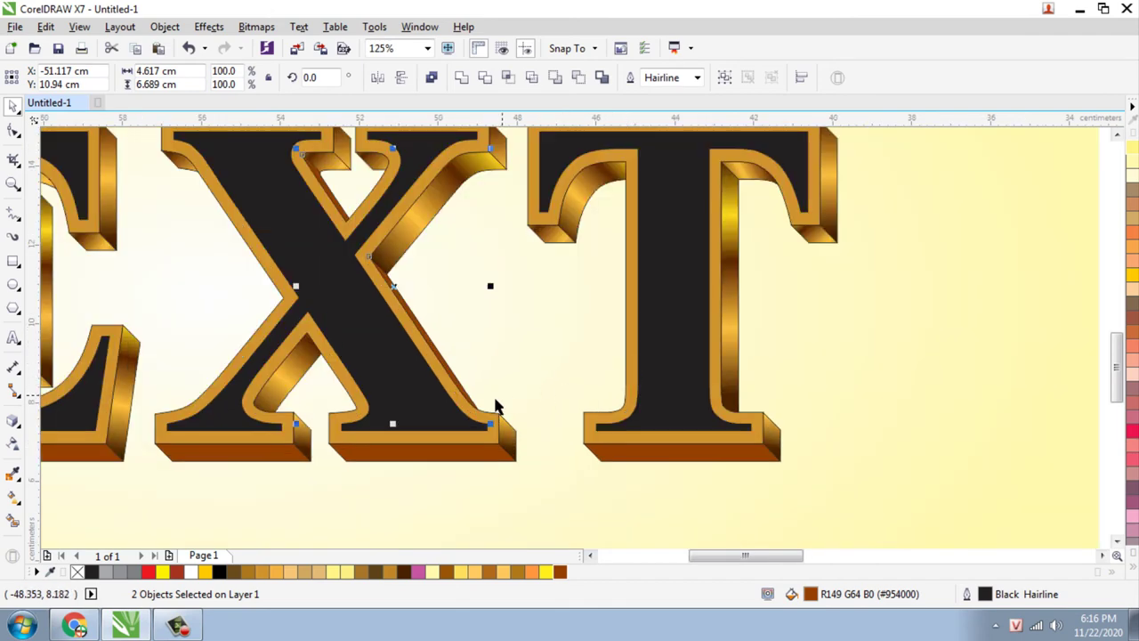
{"action": "left_click", "coordinate": [449, 572]}
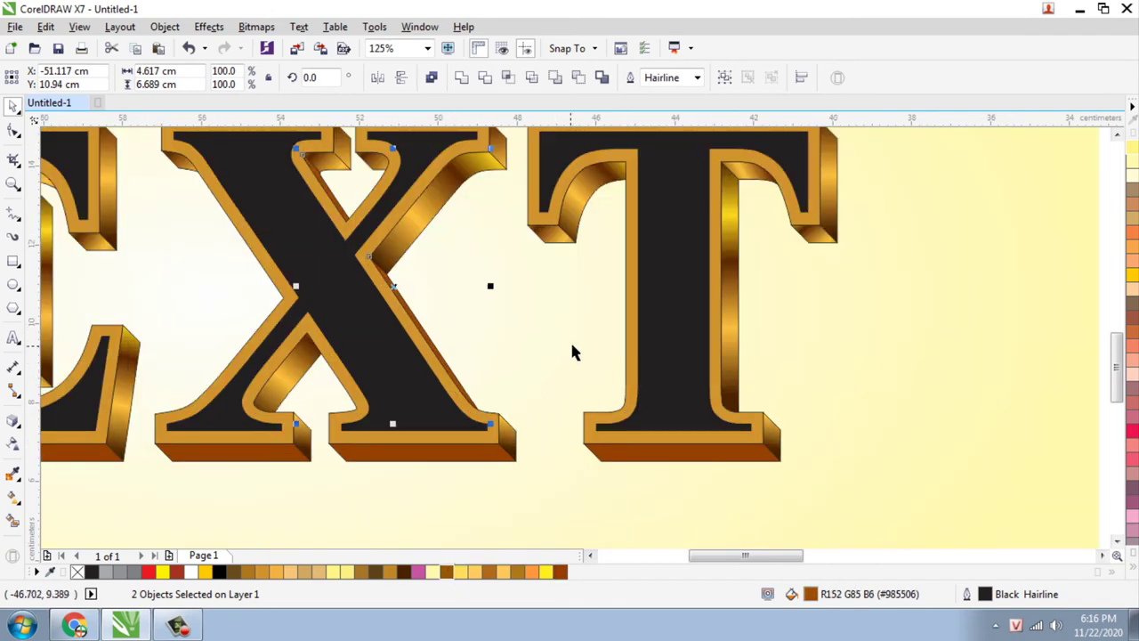
{"action": "scroll", "coordinate": [572, 351], "scroll_direction": "down", "scroll_amount": 2}
{"action": "left_click", "coordinate": [1009, 372]}
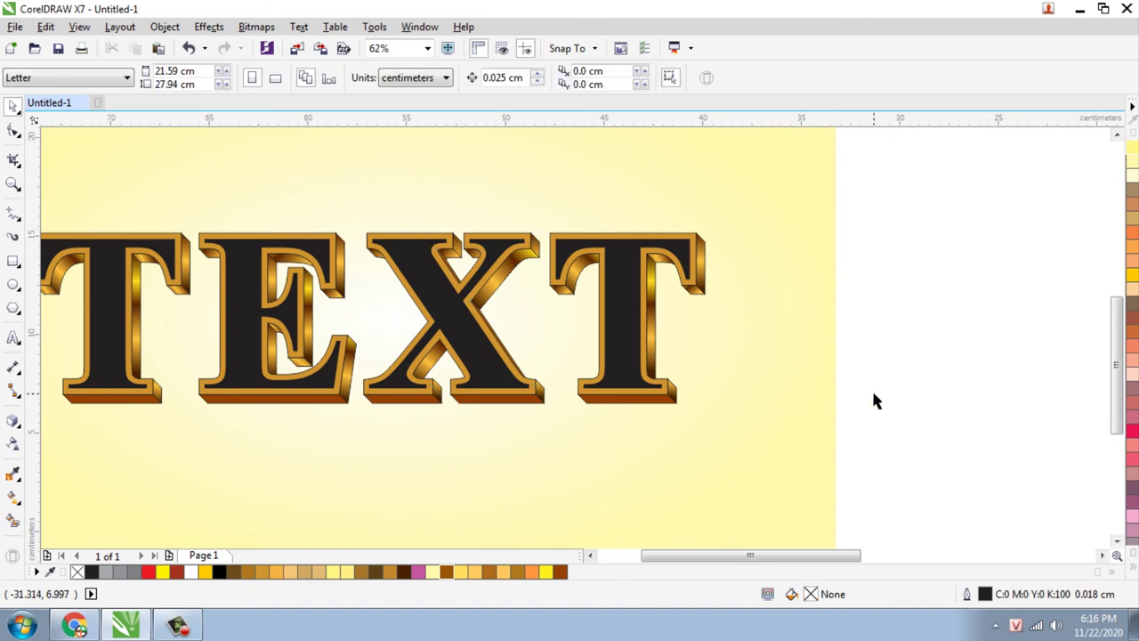
Change the fill of the bottom faces beneath all four letters to the lighter brown #985506 and deselect them
{"action": "left_click_drag", "start_coordinate": [874, 396], "coordinate": [563, 419]}
{"action": "left_click", "coordinate": [503, 407], "text": "shift"}
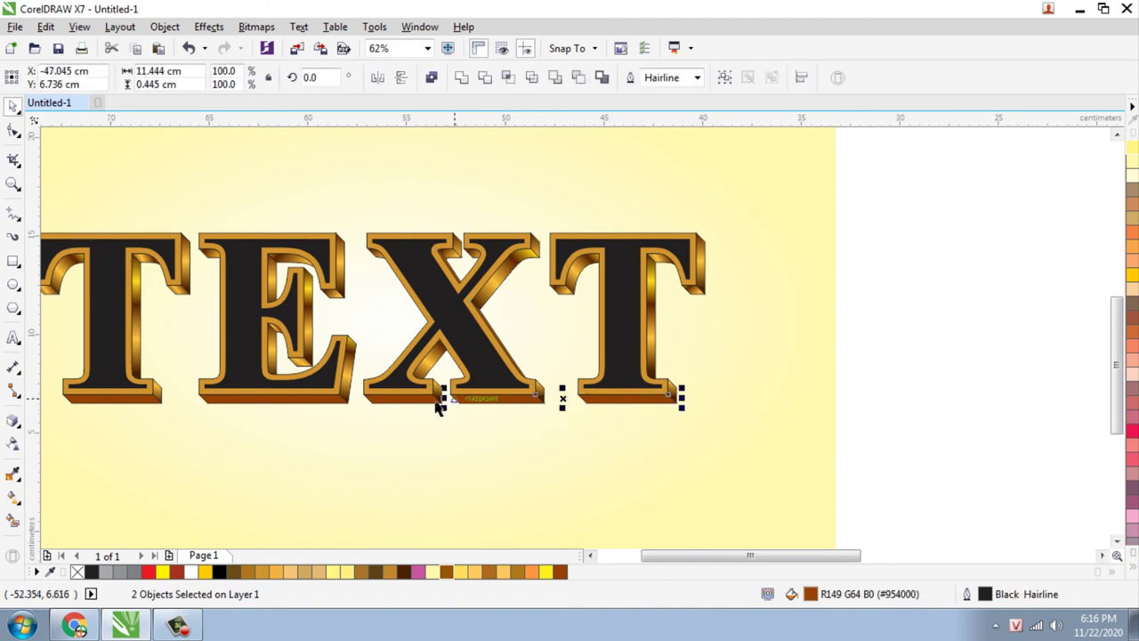
{"action": "left_click", "coordinate": [437, 401], "text": "shift"}
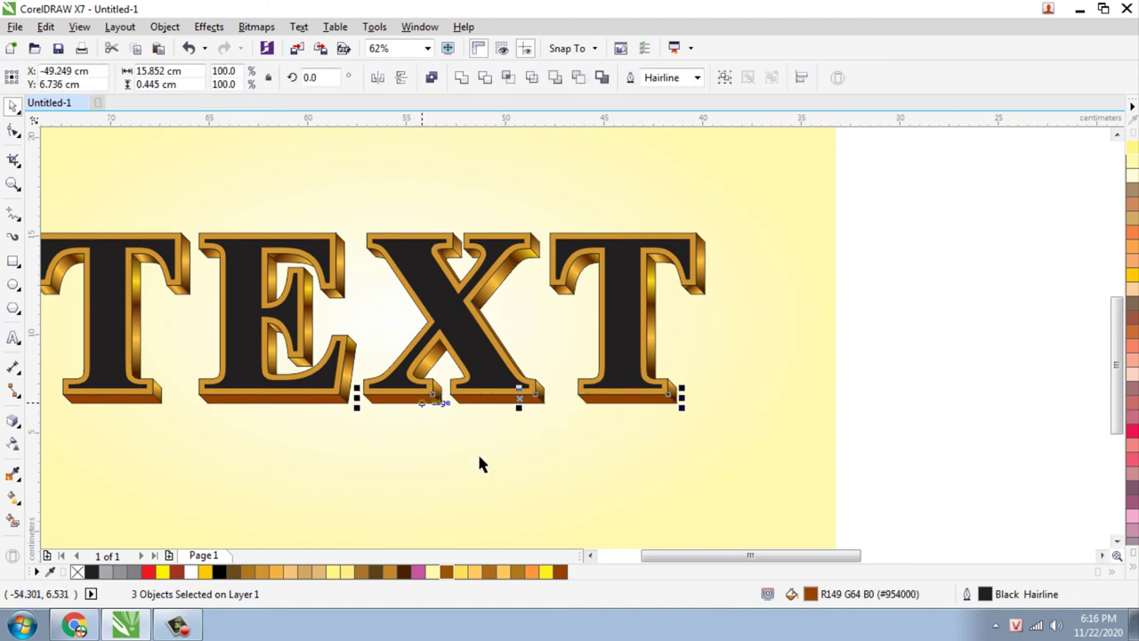
{"action": "left_click", "coordinate": [445, 572]}
{"action": "left_click", "coordinate": [275, 403]}
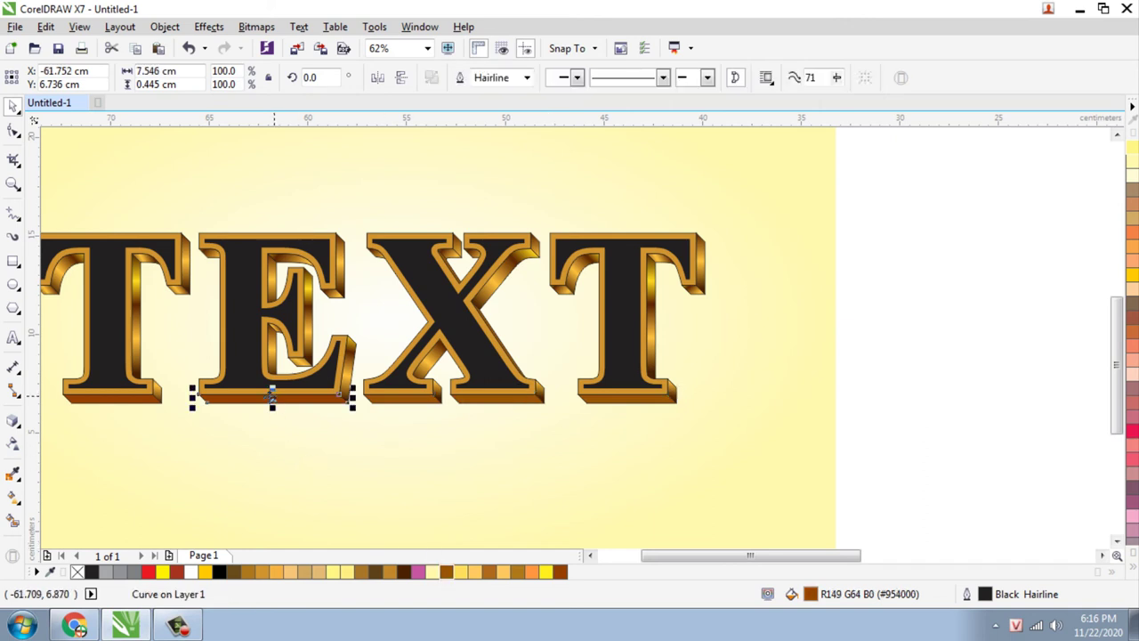
{"action": "left_click", "coordinate": [151, 405], "text": "shift"}
{"action": "left_click", "coordinate": [449, 573]}
{"action": "key", "text": "F3"}
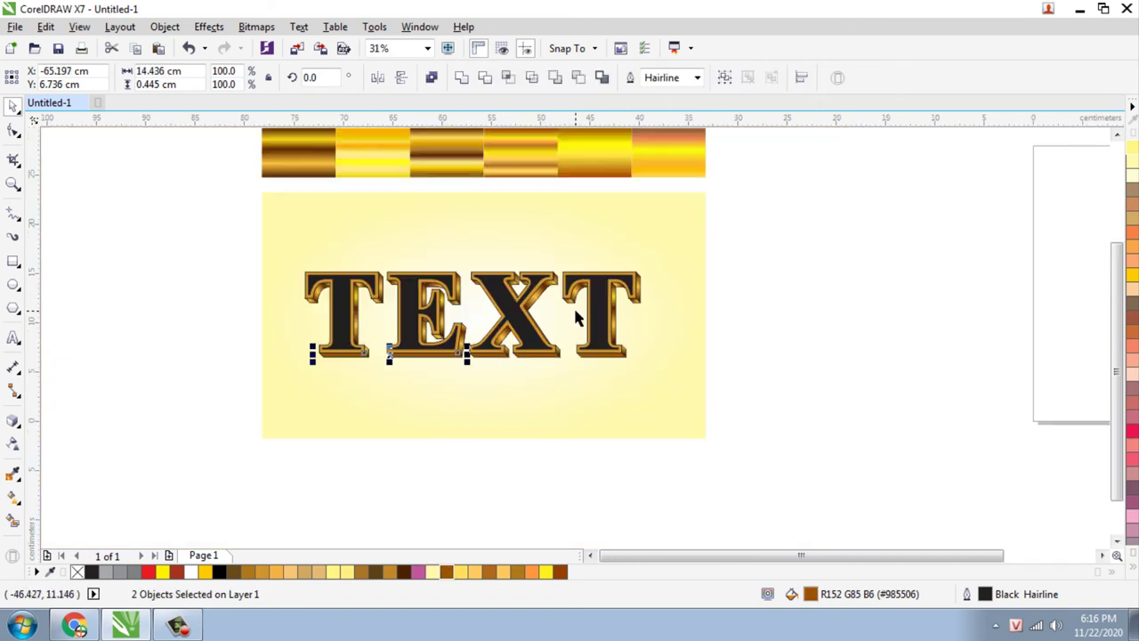
{"action": "left_click", "coordinate": [796, 290]}
Copy the yellow-to-brown gradient of the fifth sample swatch onto the first T's front border
{"action": "scroll", "coordinate": [519, 283], "scroll_direction": "up", "scroll_amount": 1}
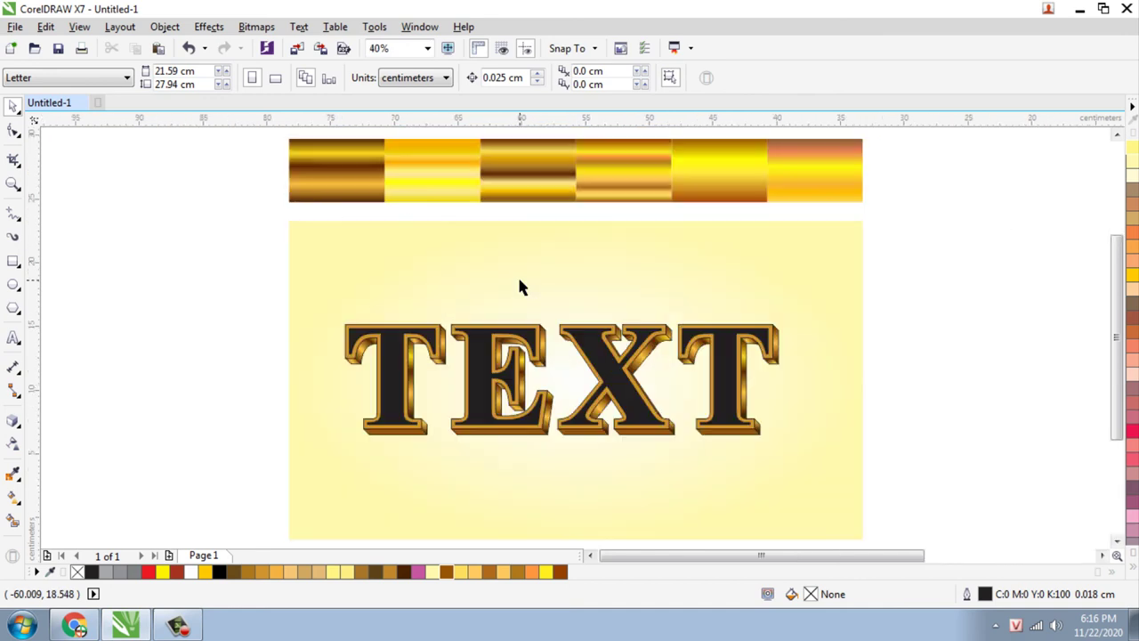
{"action": "scroll", "coordinate": [499, 331], "scroll_direction": "up", "scroll_amount": 3}
{"action": "left_click", "coordinate": [427, 313]}
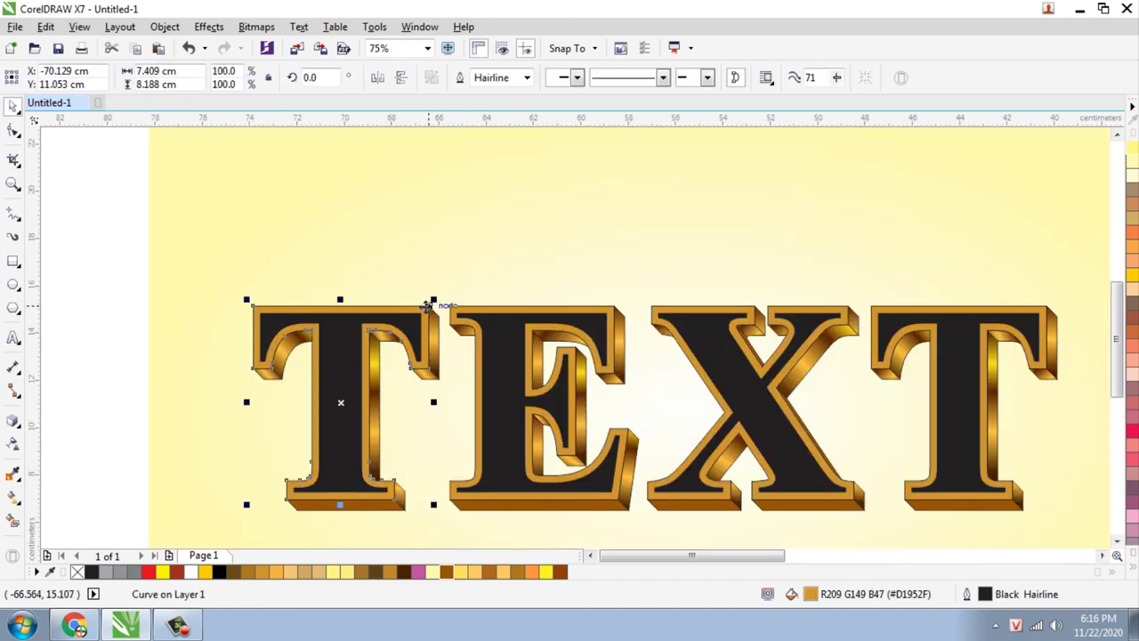
{"action": "scroll", "coordinate": [425, 316], "scroll_direction": "down", "scroll_amount": 3}
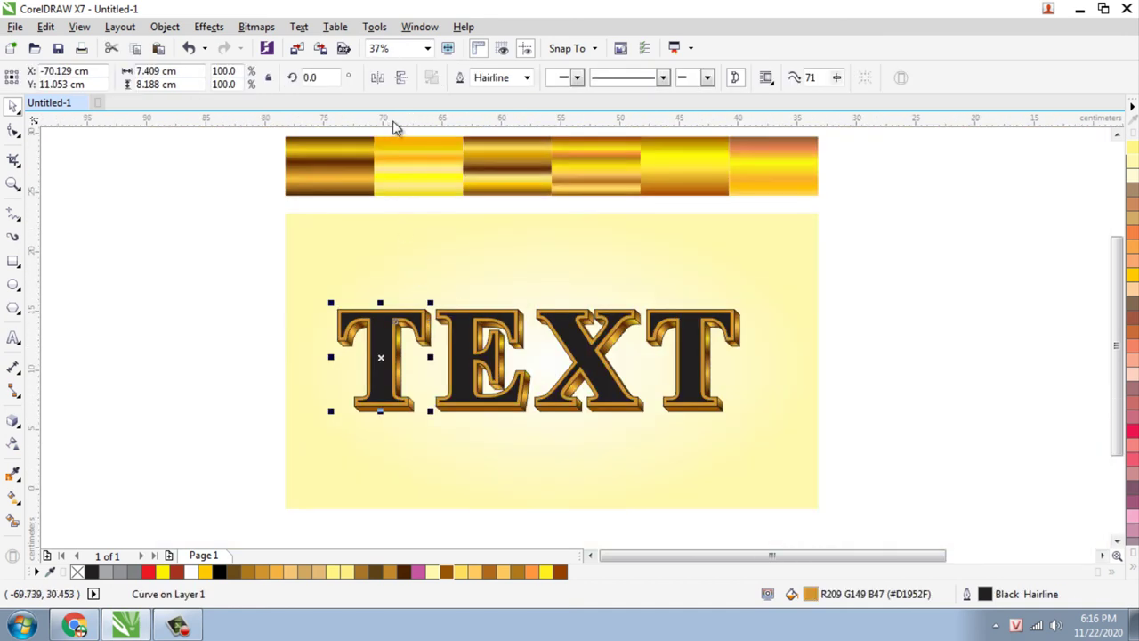
{"action": "left_click", "coordinate": [13, 496]}
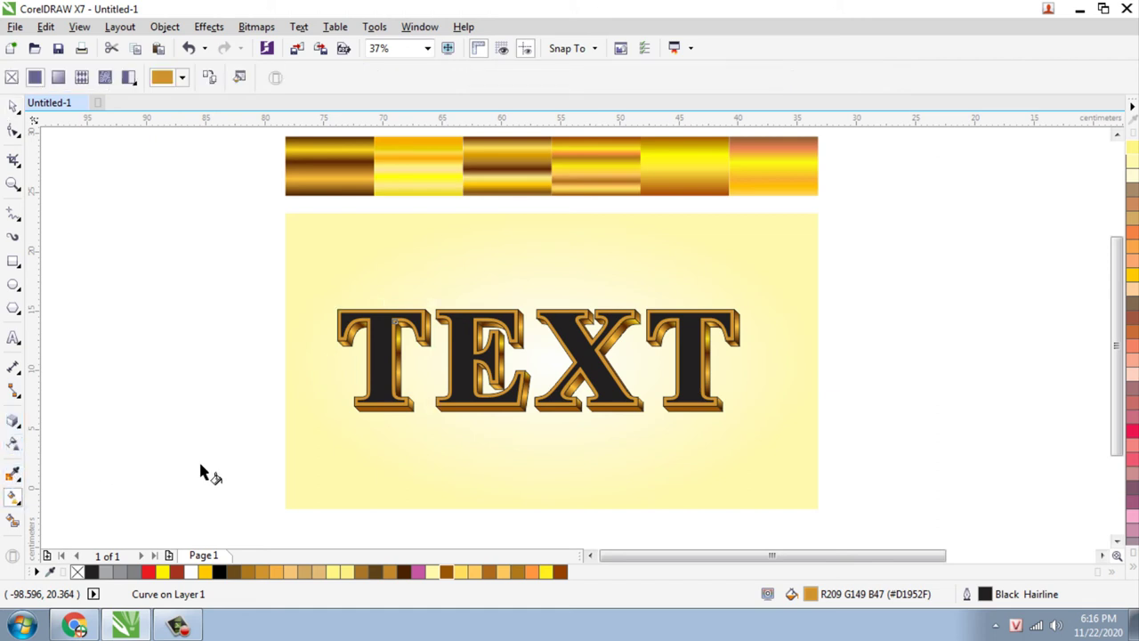
{"action": "left_click", "coordinate": [213, 78]}
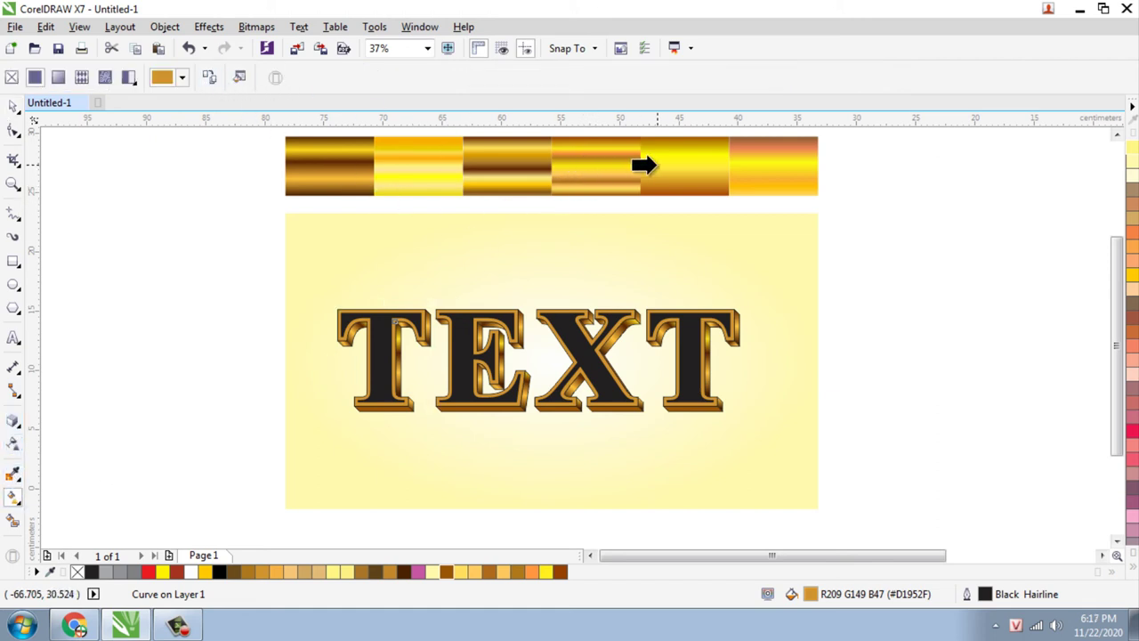
{"action": "left_click", "coordinate": [649, 168]}
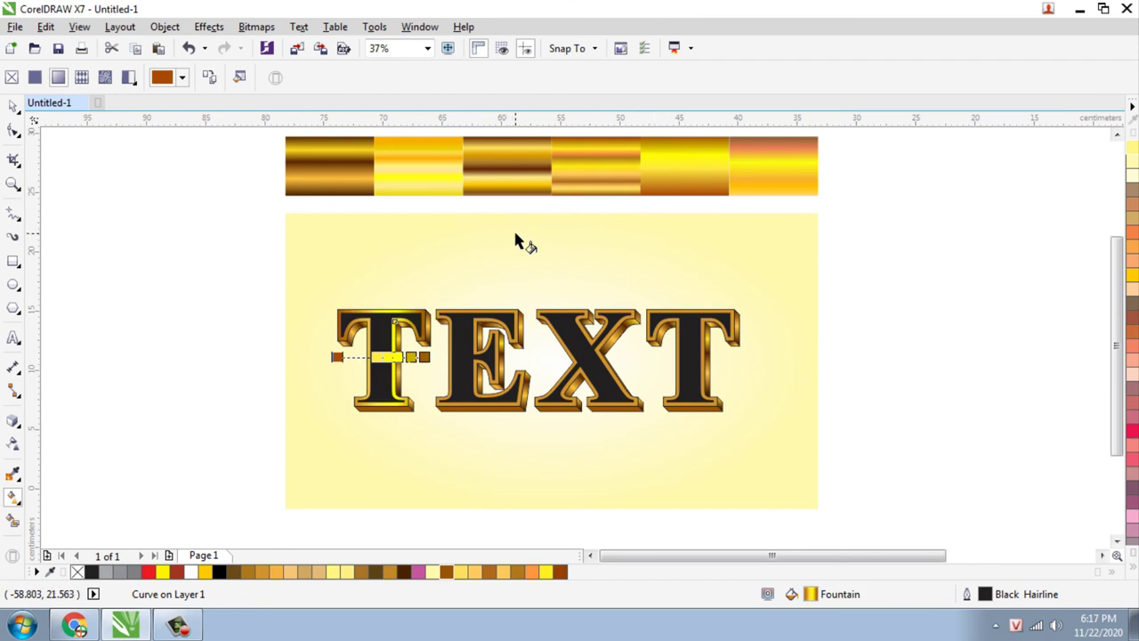
Run the first T's border gradient vertically, with the reddish-brown start just above the letter and the brown end at its base
{"action": "left_click_drag", "start_coordinate": [425, 357], "coordinate": [397, 309]}
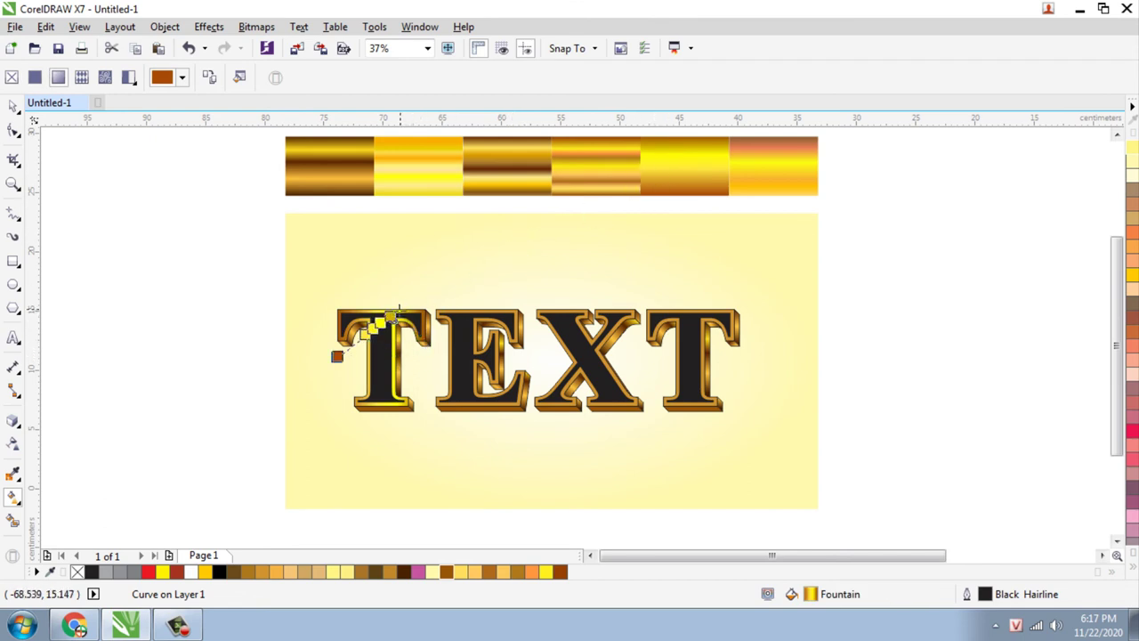
{"action": "left_click", "coordinate": [338, 357]}
{"action": "scroll", "coordinate": [338, 357], "scroll_direction": "up", "scroll_amount": 2}
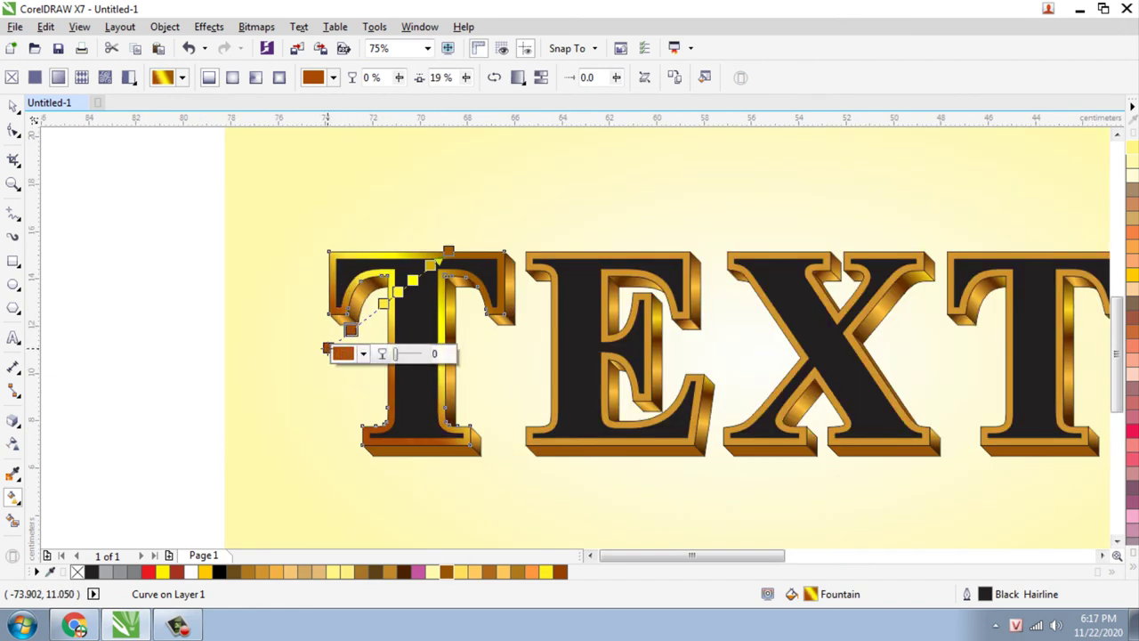
{"action": "left_click_drag", "start_coordinate": [338, 355], "coordinate": [415, 436]}
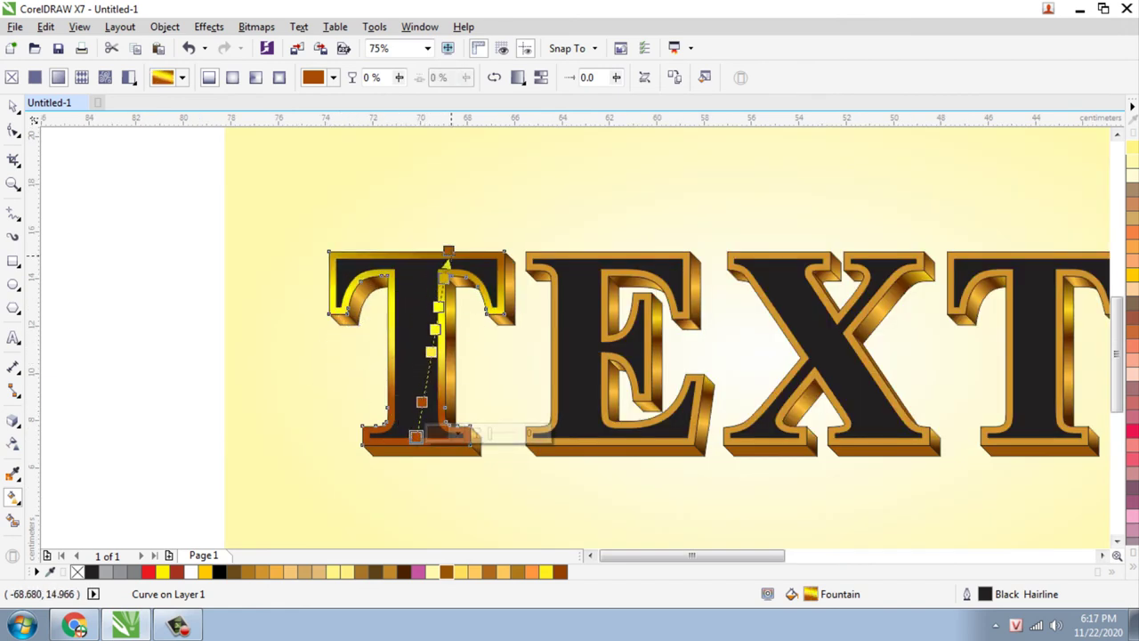
{"action": "left_click_drag", "start_coordinate": [448, 252], "coordinate": [416, 250]}
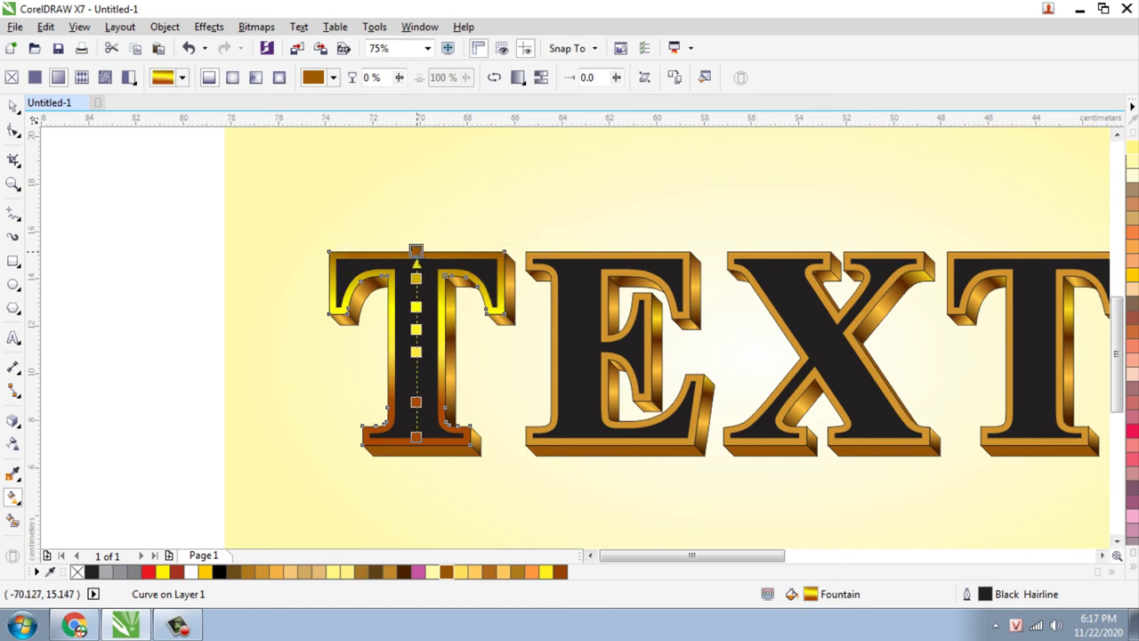
{"action": "mouse_move", "coordinate": [416, 436]}
{"action": "left_mouse_down"}
{"action": "mouse_move", "coordinate": [488, 239]}
{"action": "mouse_move", "coordinate": [468, 229]}
{"action": "mouse_move", "coordinate": [415, 438]}
{"action": "left_mouse_up"}
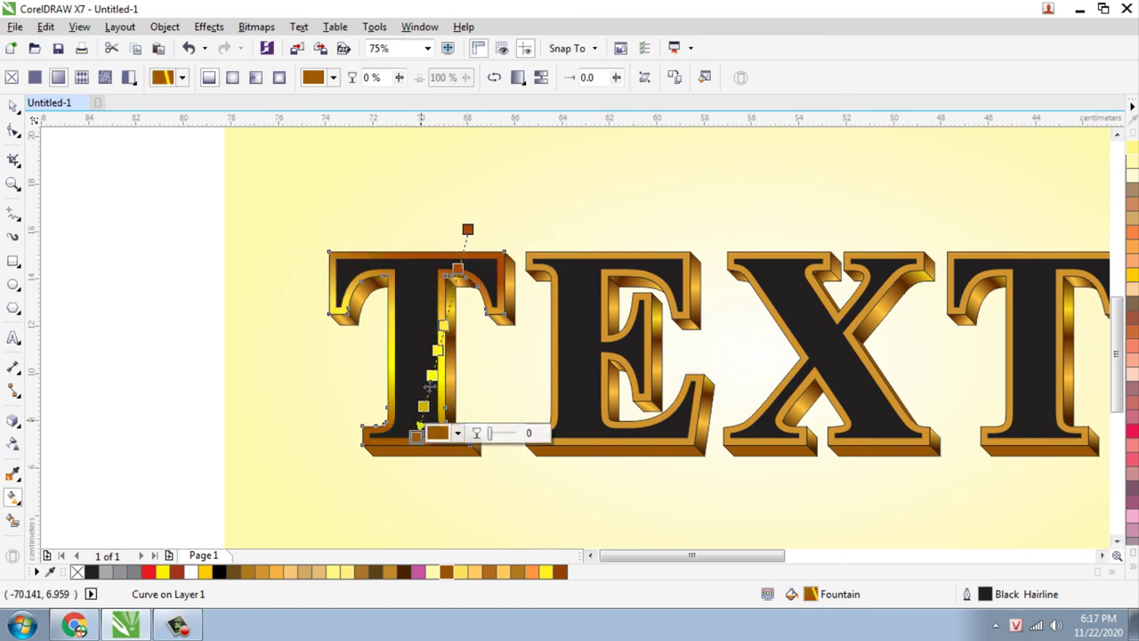
{"action": "left_click_drag", "start_coordinate": [468, 229], "coordinate": [410, 237]}
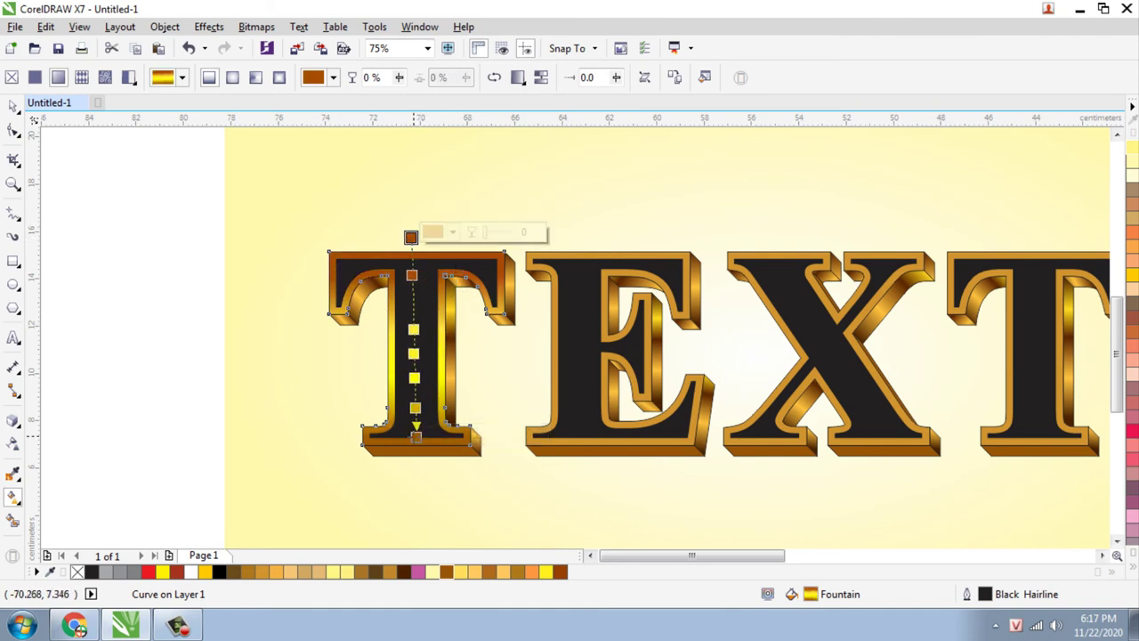
{"action": "left_click_drag", "start_coordinate": [415, 437], "coordinate": [415, 443]}
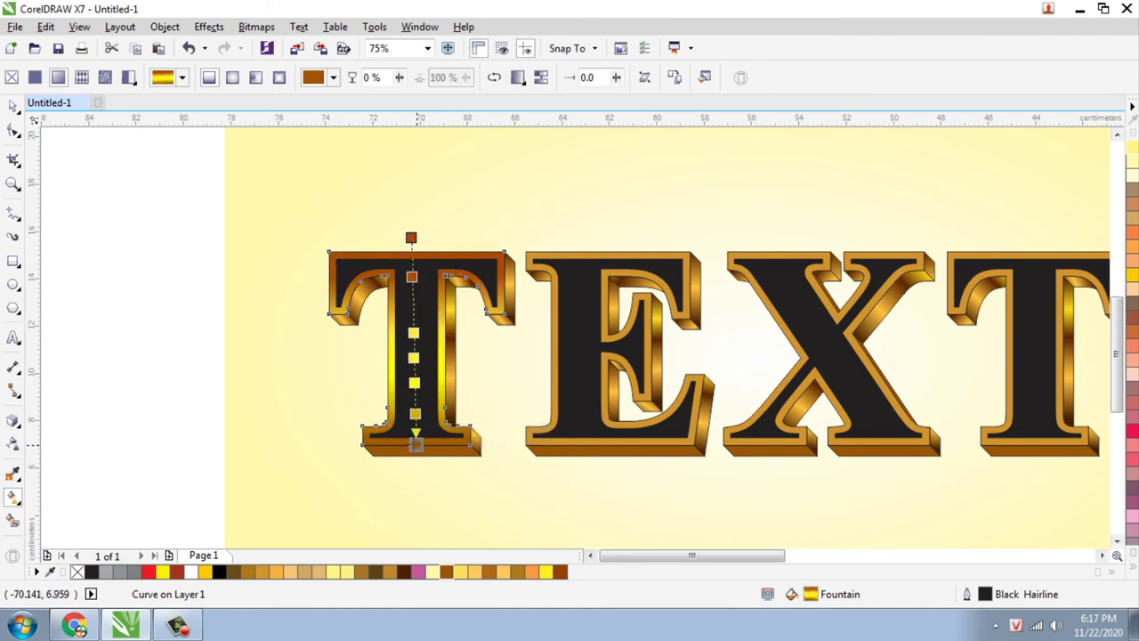
{"action": "left_click", "coordinate": [197, 345]}
Move the start of the first T's border gradient farther above the letter and recolor its second stop to #AF791A
{"action": "scroll", "coordinate": [416, 323], "scroll_direction": "up", "scroll_amount": 2}
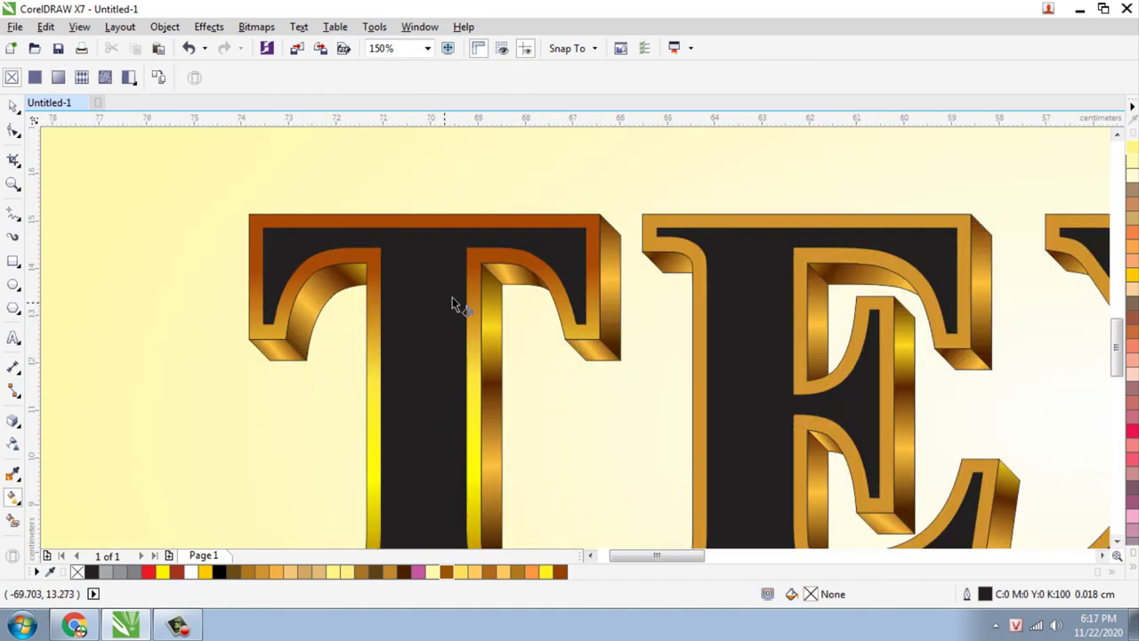
{"action": "left_click", "coordinate": [475, 289]}
{"action": "left_click_drag", "start_coordinate": [412, 186], "coordinate": [424, 150]}
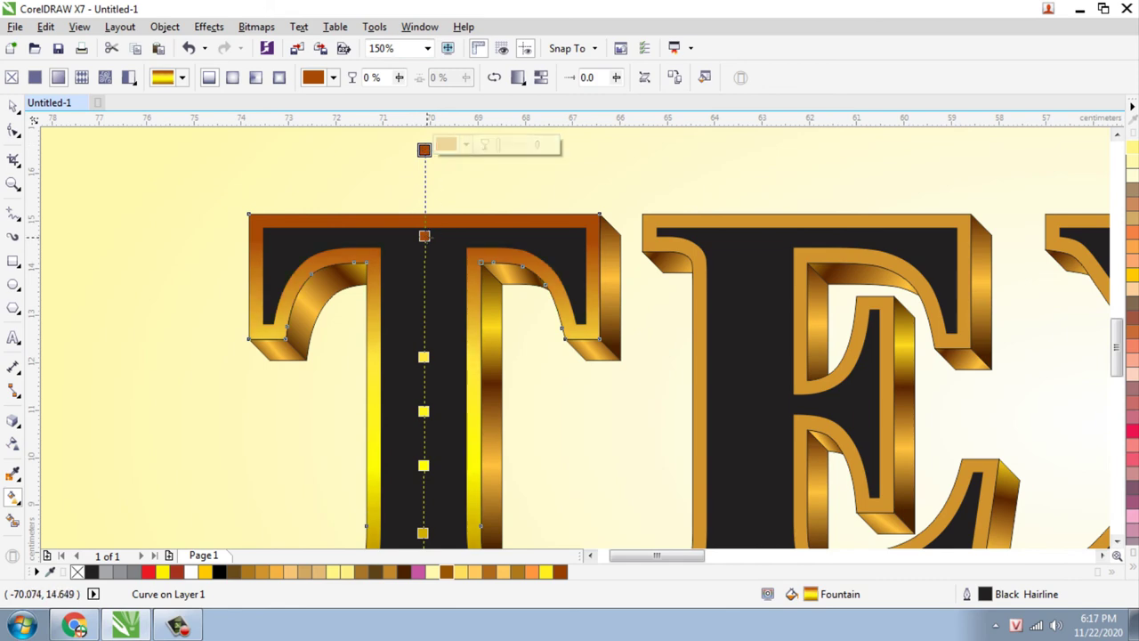
{"action": "left_click", "coordinate": [424, 234]}
{"action": "left_click", "coordinate": [522, 573]}
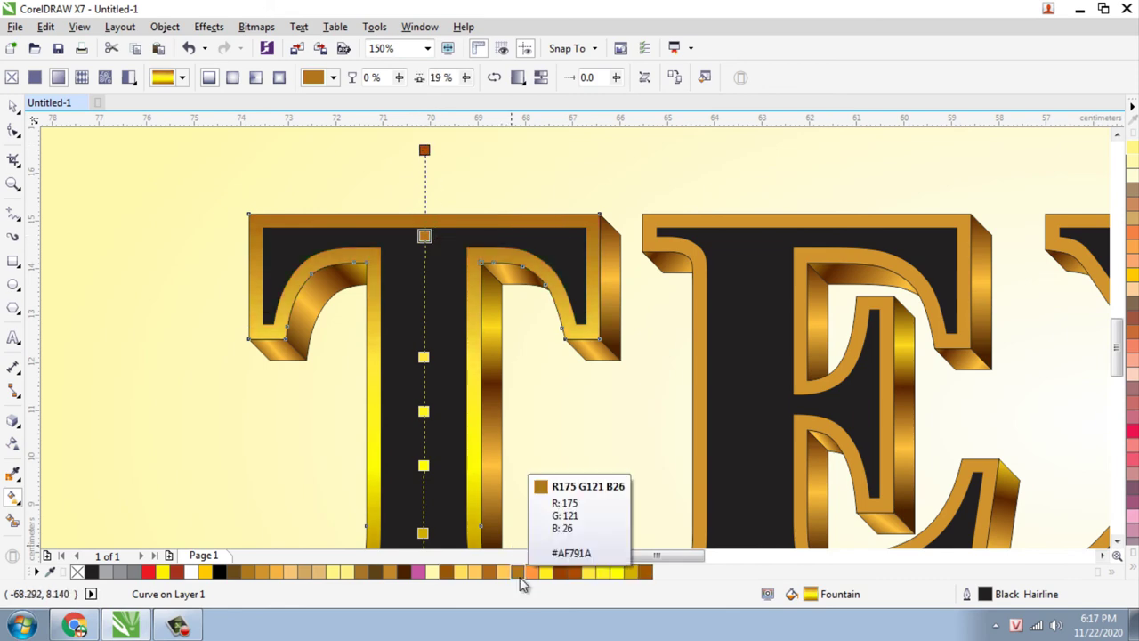
{"action": "scroll", "coordinate": [442, 257], "scroll_direction": "down", "scroll_amount": 4}
{"action": "left_click", "coordinate": [315, 257]}
Copy the first T's border gradient onto the front borders of the E and the X
{"action": "scroll", "coordinate": [472, 263], "scroll_direction": "up", "scroll_amount": 2}
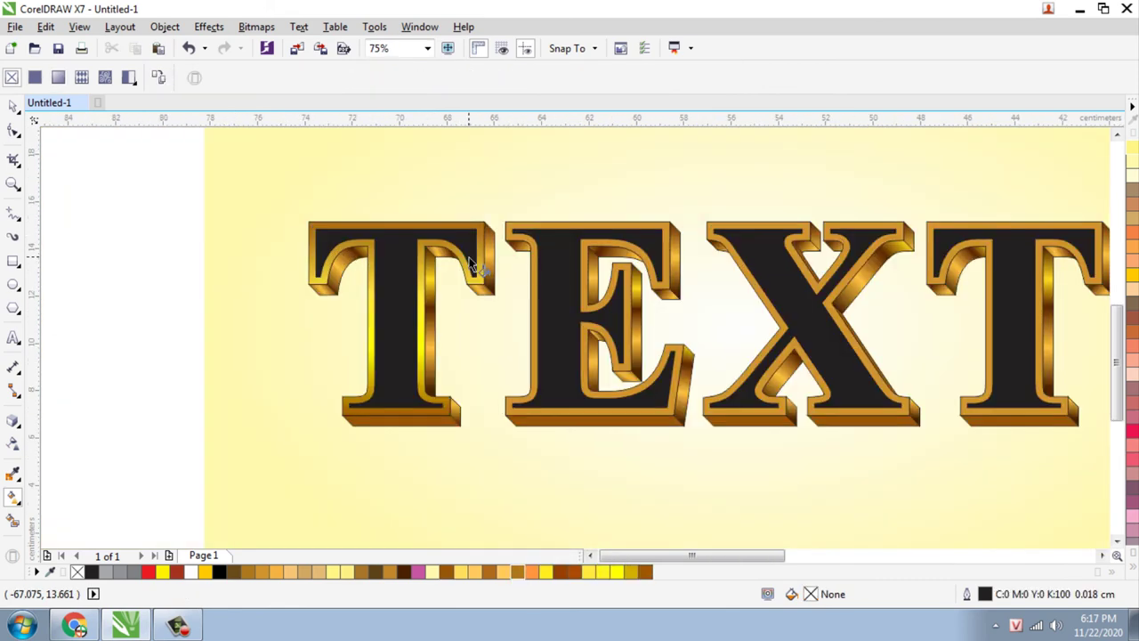
{"action": "left_click", "coordinate": [588, 286]}
{"action": "left_click", "coordinate": [236, 79]}
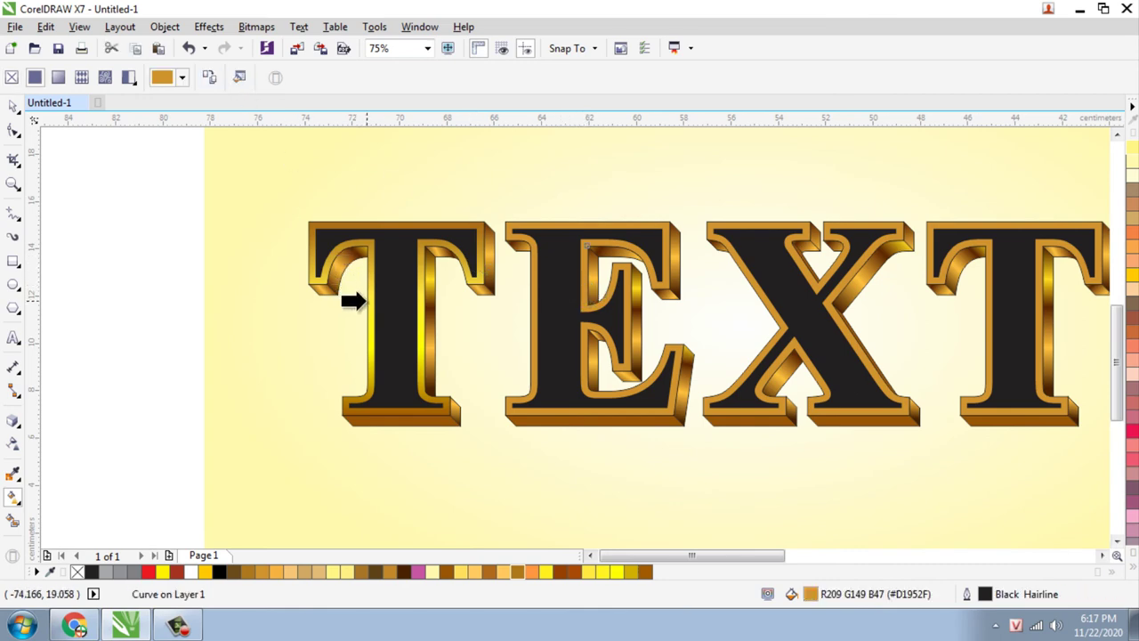
{"action": "left_click", "coordinate": [366, 304]}
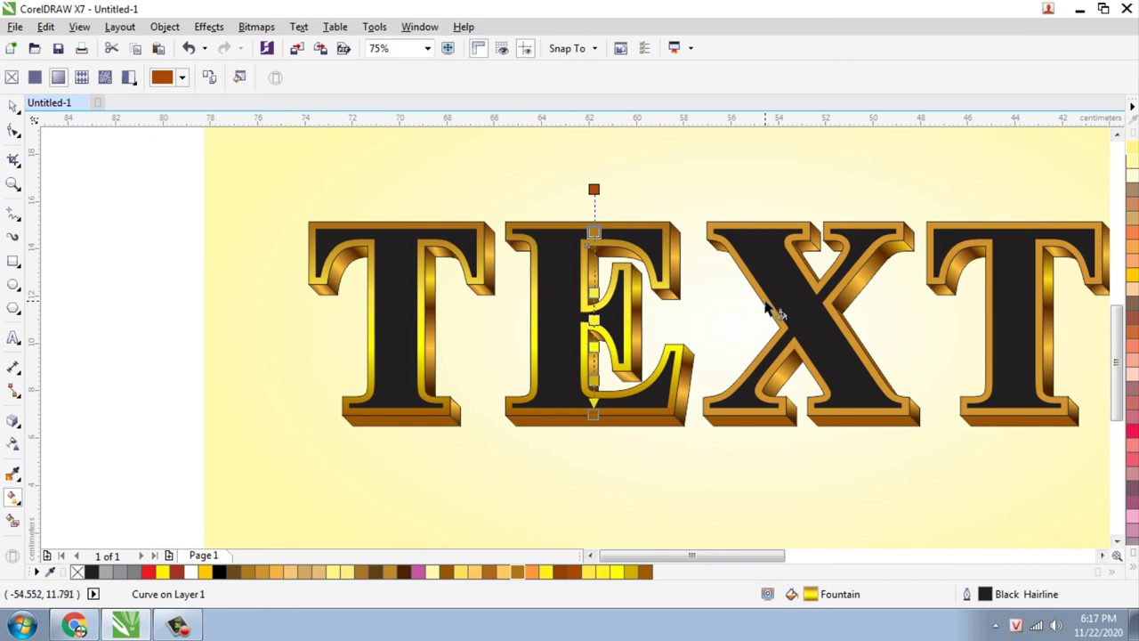
{"action": "left_click", "coordinate": [767, 307]}
{"action": "left_click", "coordinate": [210, 77]}
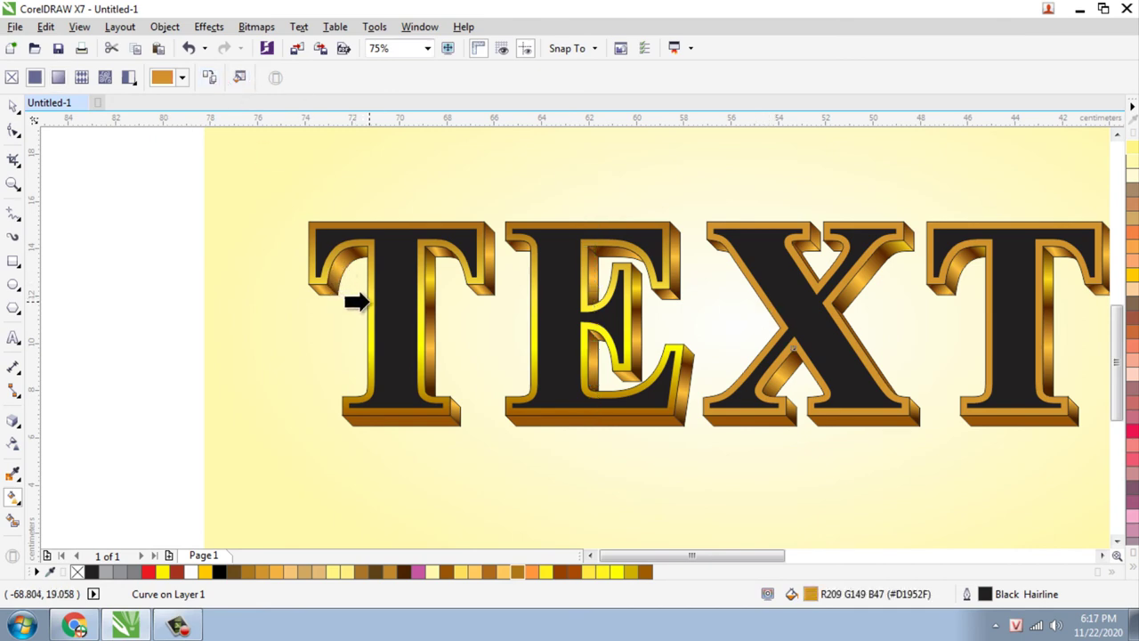
{"action": "left_click", "coordinate": [365, 303]}
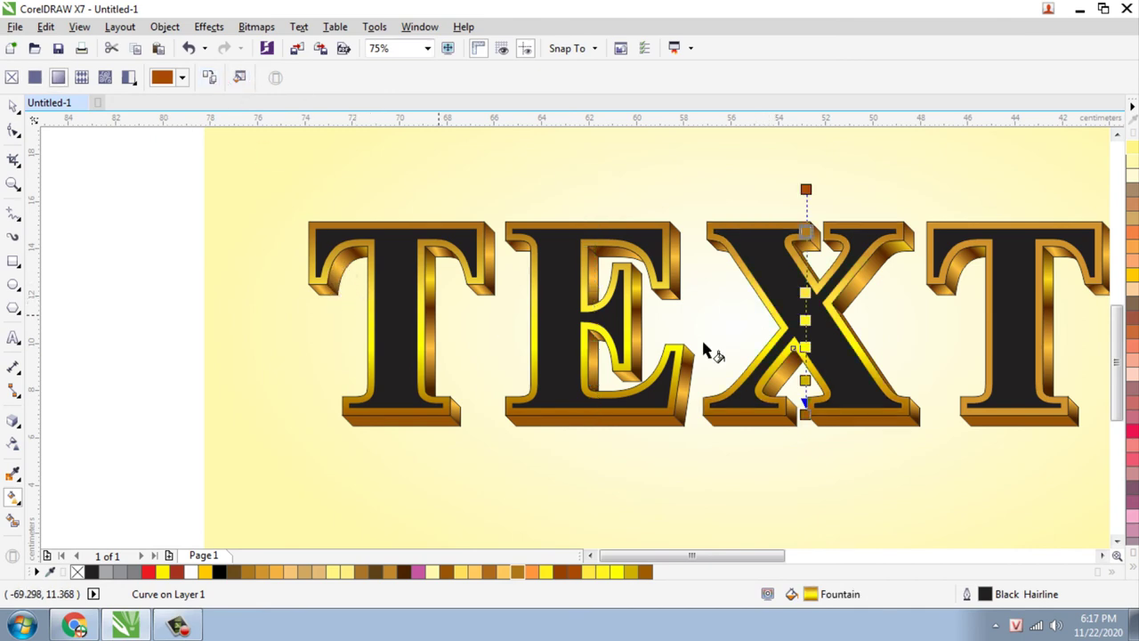
Copy the first T's border gradient onto the last T's front border and leave the fill tool
{"action": "left_click", "coordinate": [985, 306]}
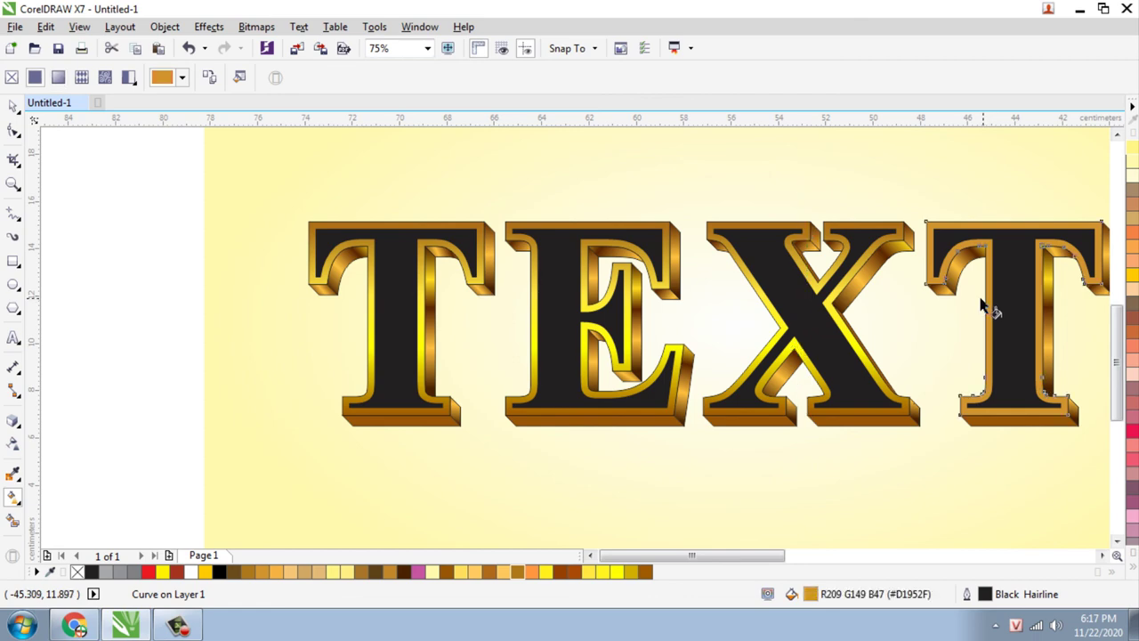
{"action": "left_click", "coordinate": [210, 77]}
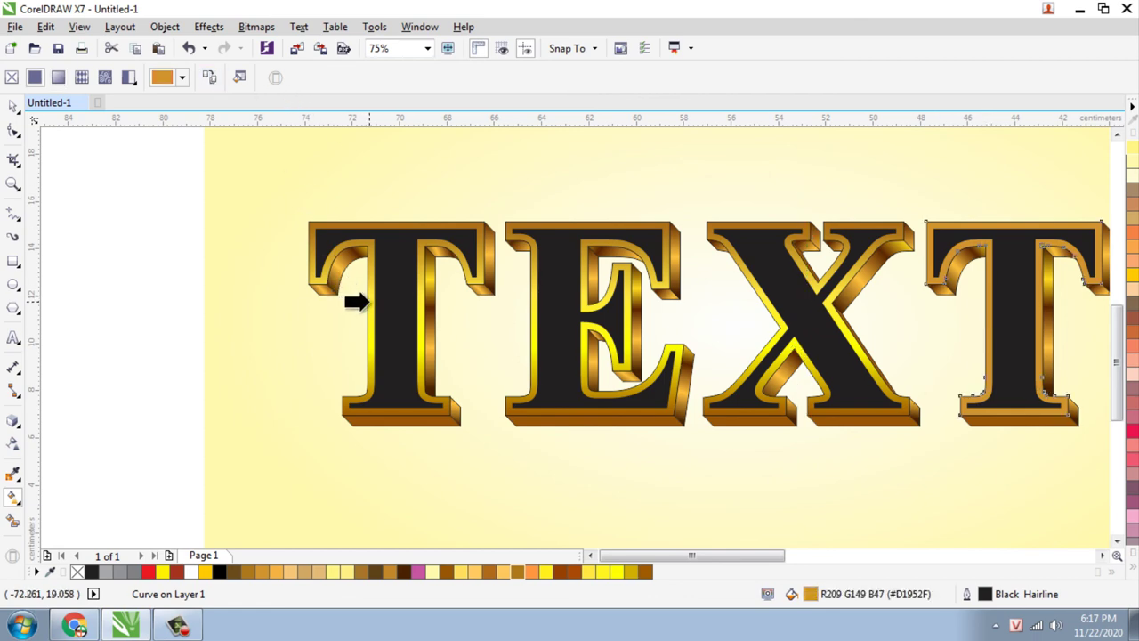
{"action": "left_click", "coordinate": [365, 303]}
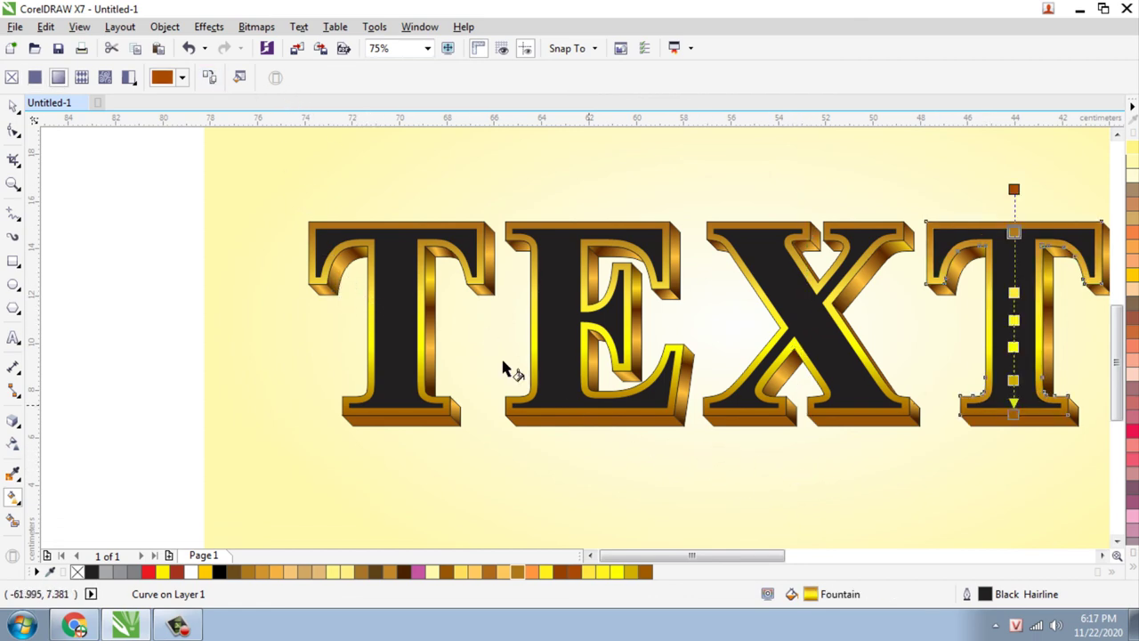
{"action": "left_click", "coordinate": [12, 105]}
Remove the outlines from all pieces of the four letters and deselect them
{"action": "key", "text": "F3"}
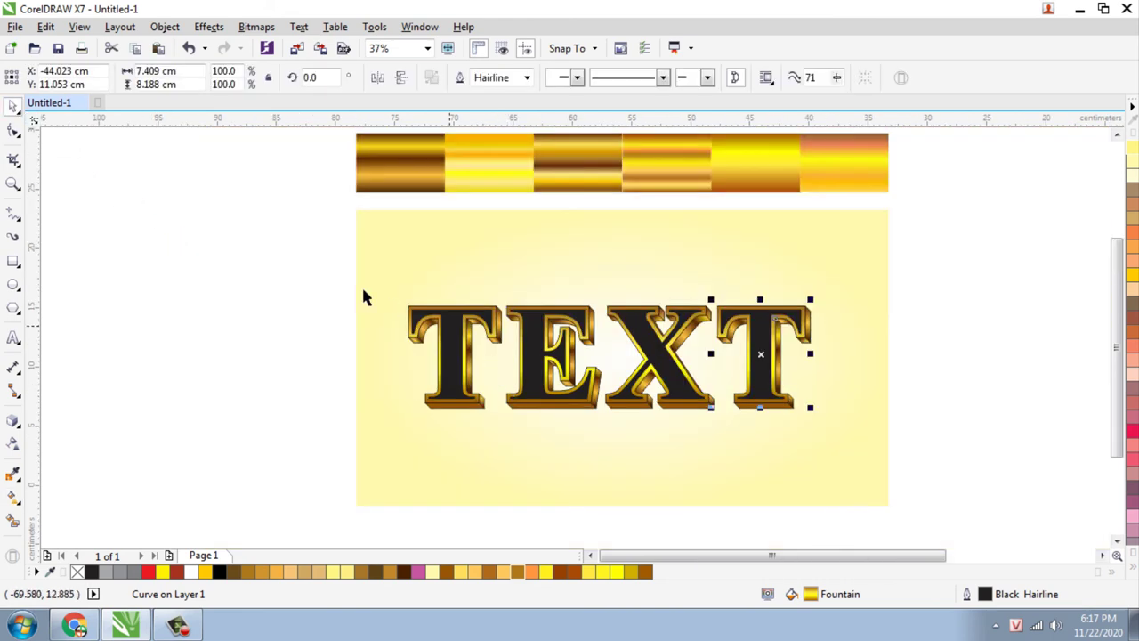
{"action": "left_click_drag", "start_coordinate": [217, 290], "coordinate": [1010, 492]}
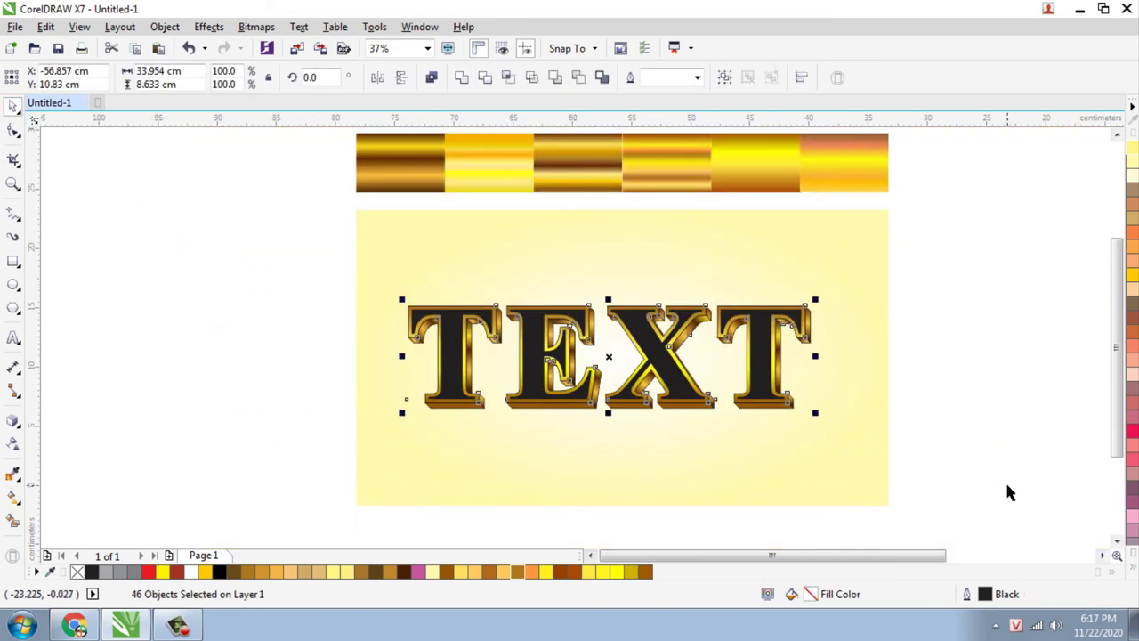
{"action": "left_click", "coordinate": [696, 78]}
{"action": "left_click", "coordinate": [652, 94]}
{"action": "left_click", "coordinate": [976, 267]}
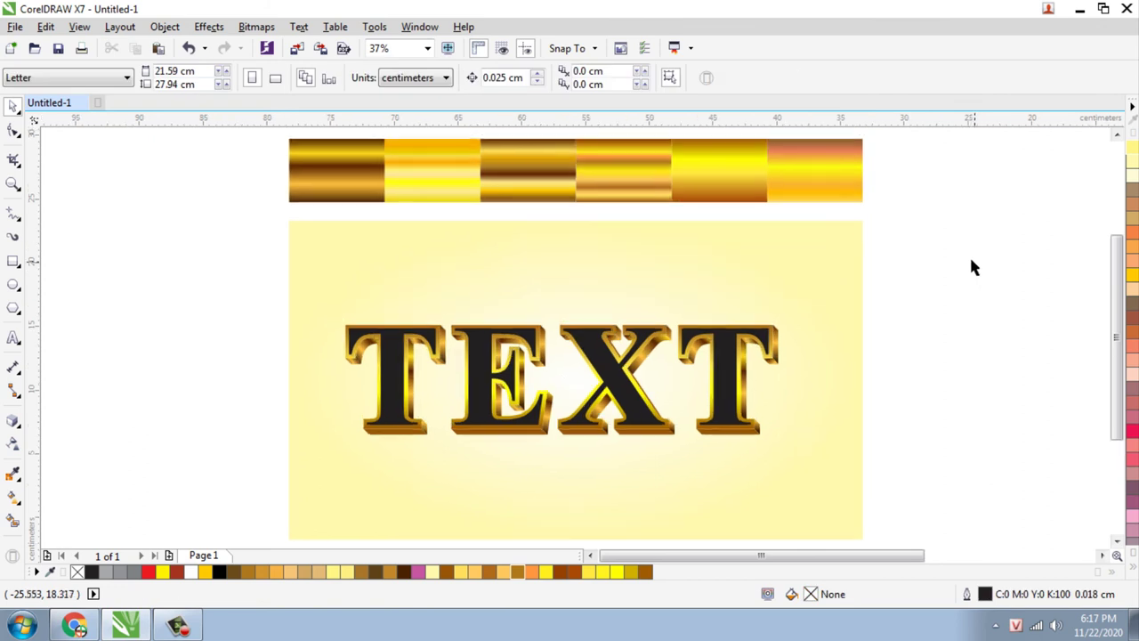
Delete the six gradient sample swatches above the cream background
{"action": "scroll", "coordinate": [973, 267], "scroll_direction": "up", "scroll_amount": 1}
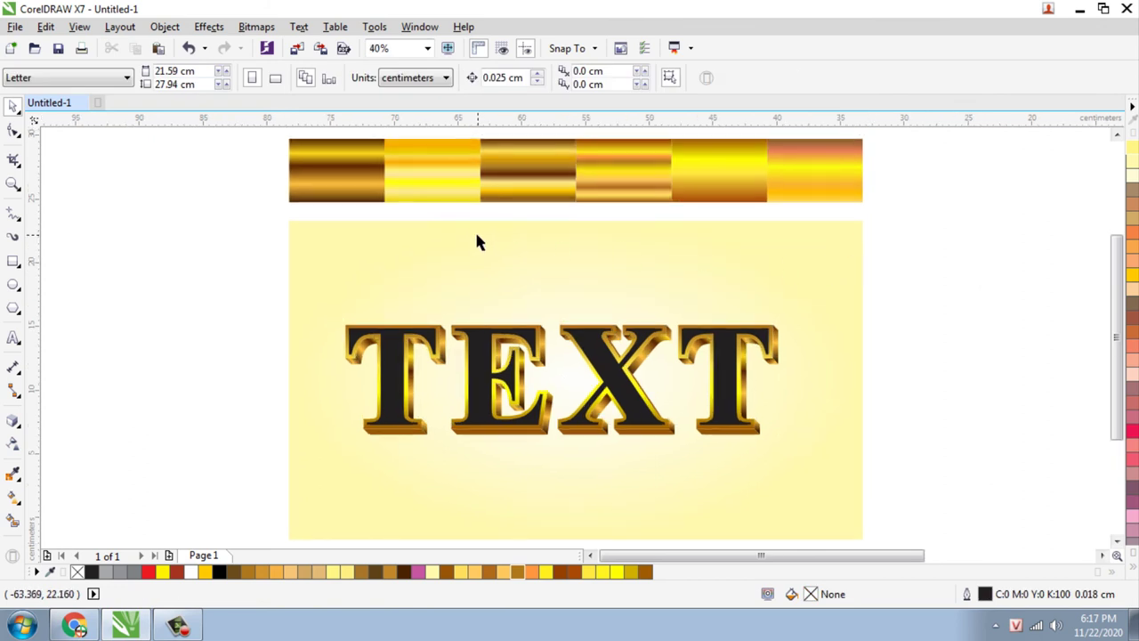
{"action": "scroll", "coordinate": [476, 242], "scroll_direction": "down", "scroll_amount": 3}
{"action": "left_click_drag", "start_coordinate": [315, 171], "coordinate": [665, 238]}
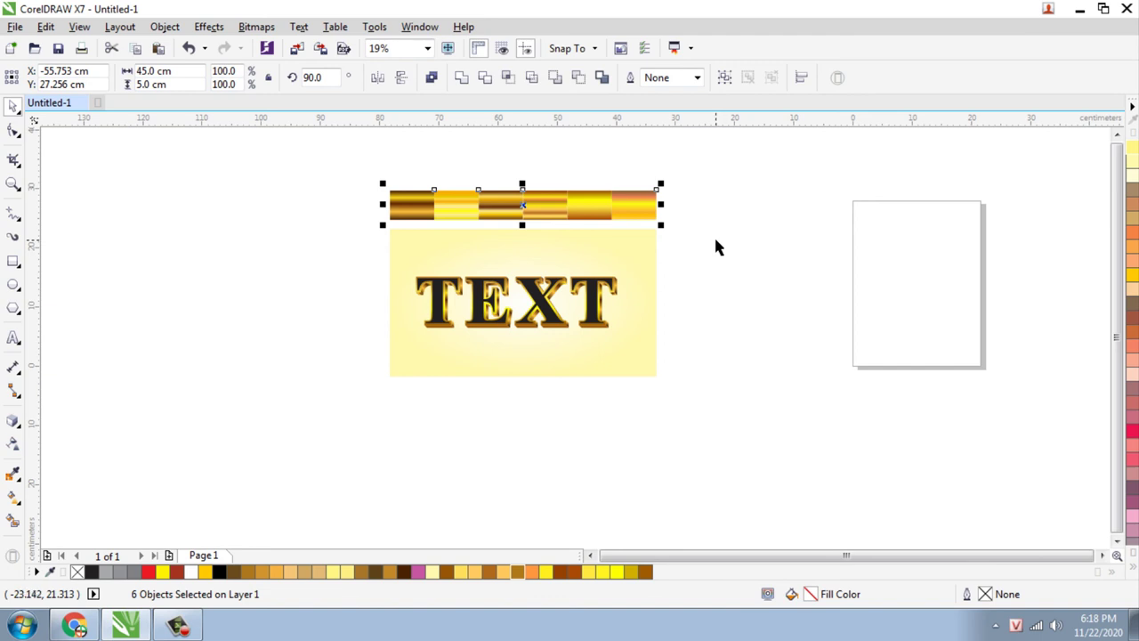
{"action": "key", "text": "Delete"}
{"action": "key", "text": "F4"}
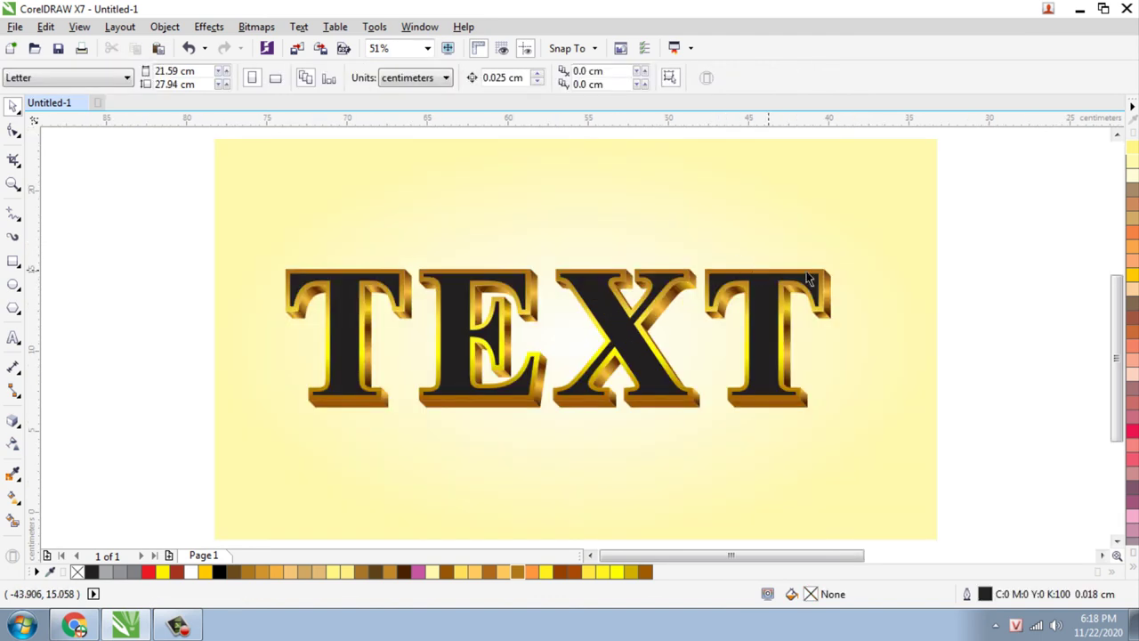
Break the black front text apart into separate letters and deselect them
{"action": "left_click", "coordinate": [344, 315]}
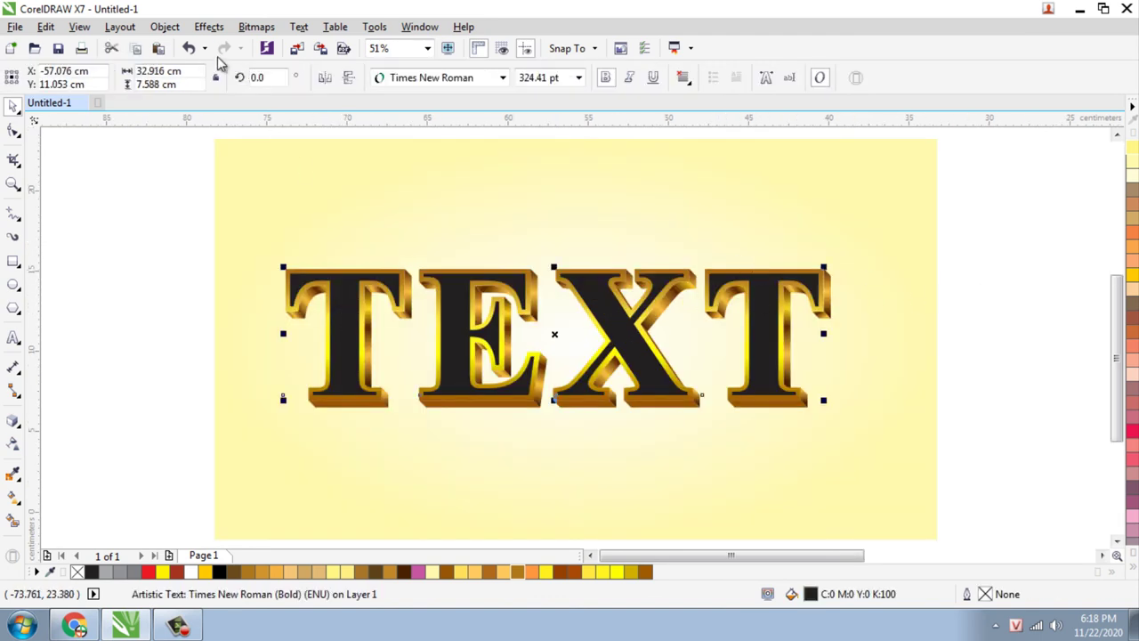
{"action": "left_click", "coordinate": [165, 27]}
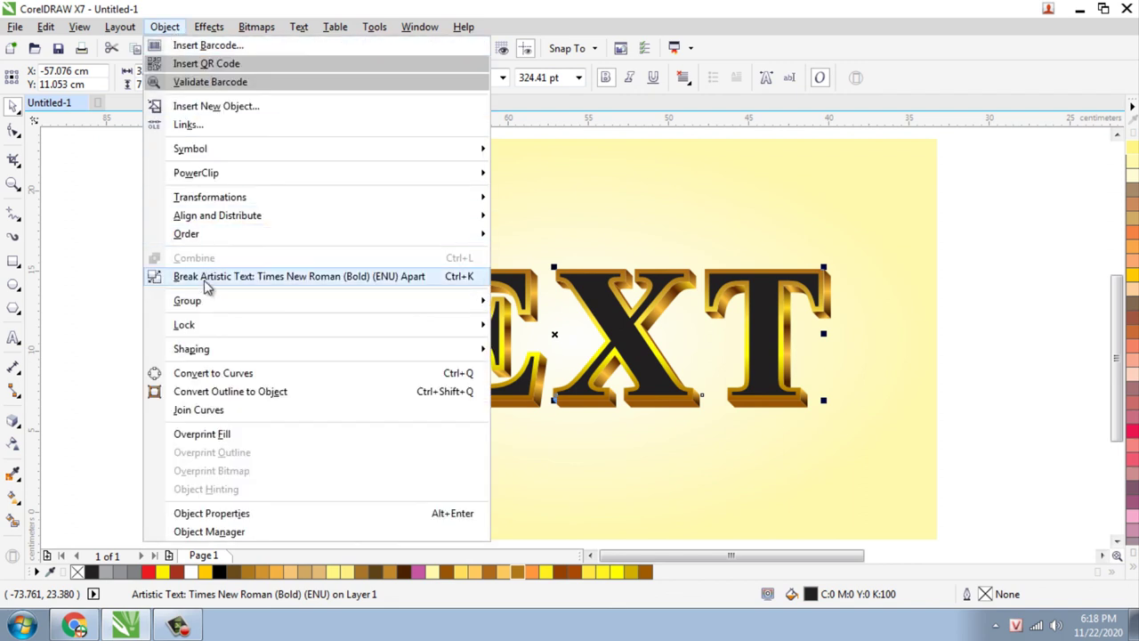
{"action": "left_click", "coordinate": [204, 276]}
{"action": "left_click", "coordinate": [131, 296]}
Fill the first T's black front face with a vertical linear gradient that has black stops at both ends
{"action": "left_click", "coordinate": [338, 338]}
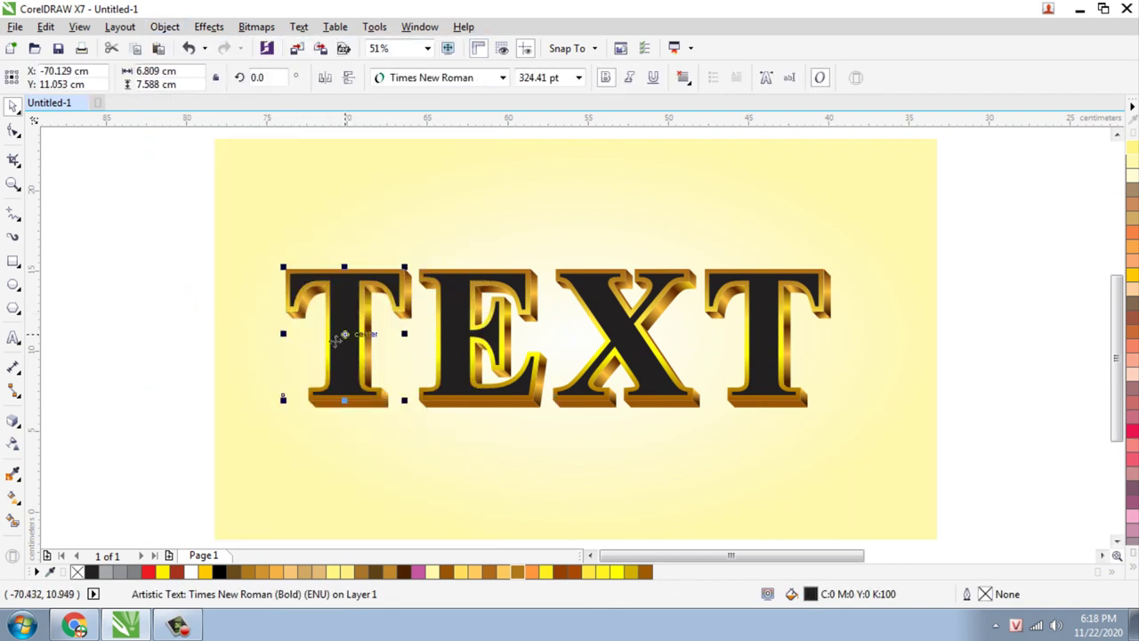
{"action": "left_click", "coordinate": [16, 500]}
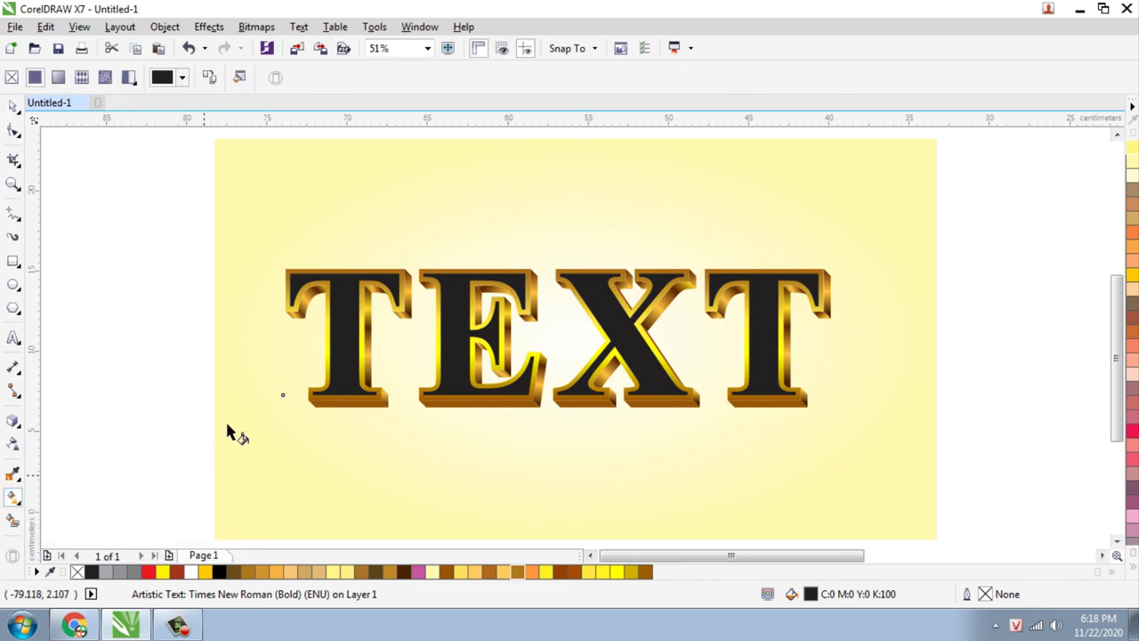
{"action": "left_click", "coordinate": [58, 78]}
{"action": "left_click_drag", "start_coordinate": [289, 334], "coordinate": [350, 389]}
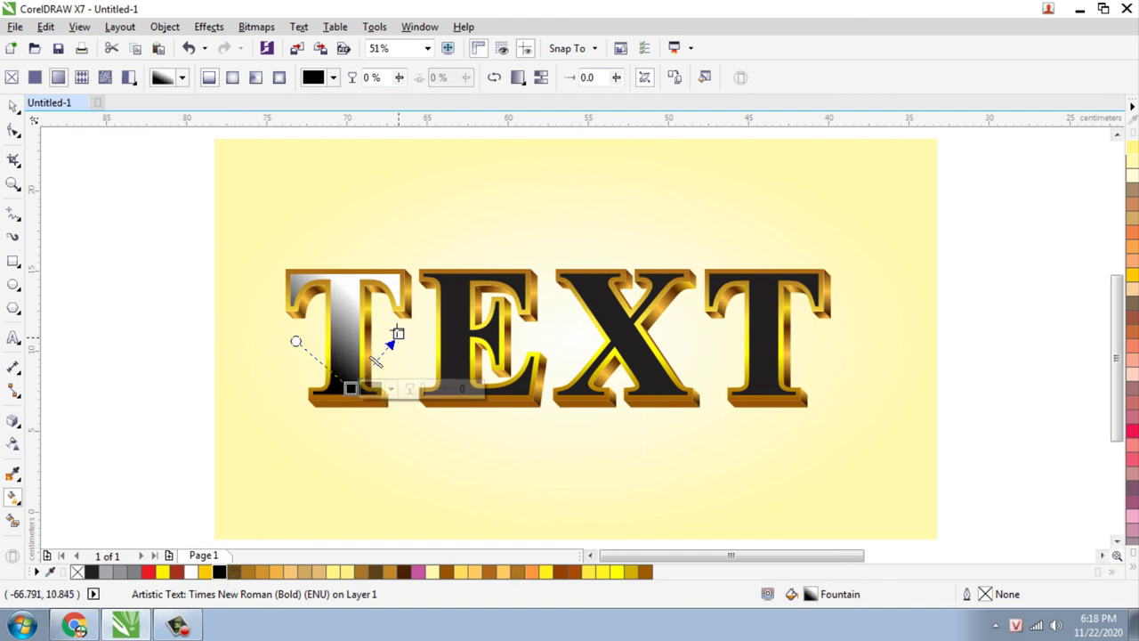
{"action": "left_click_drag", "start_coordinate": [399, 336], "coordinate": [350, 267]}
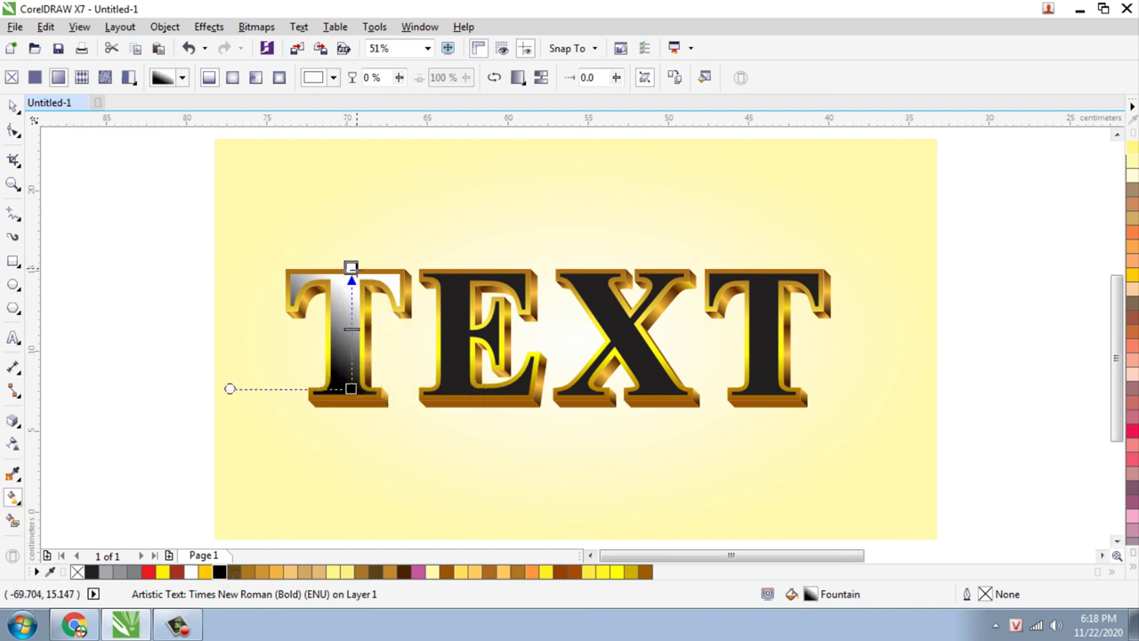
{"action": "left_click", "coordinate": [219, 571]}
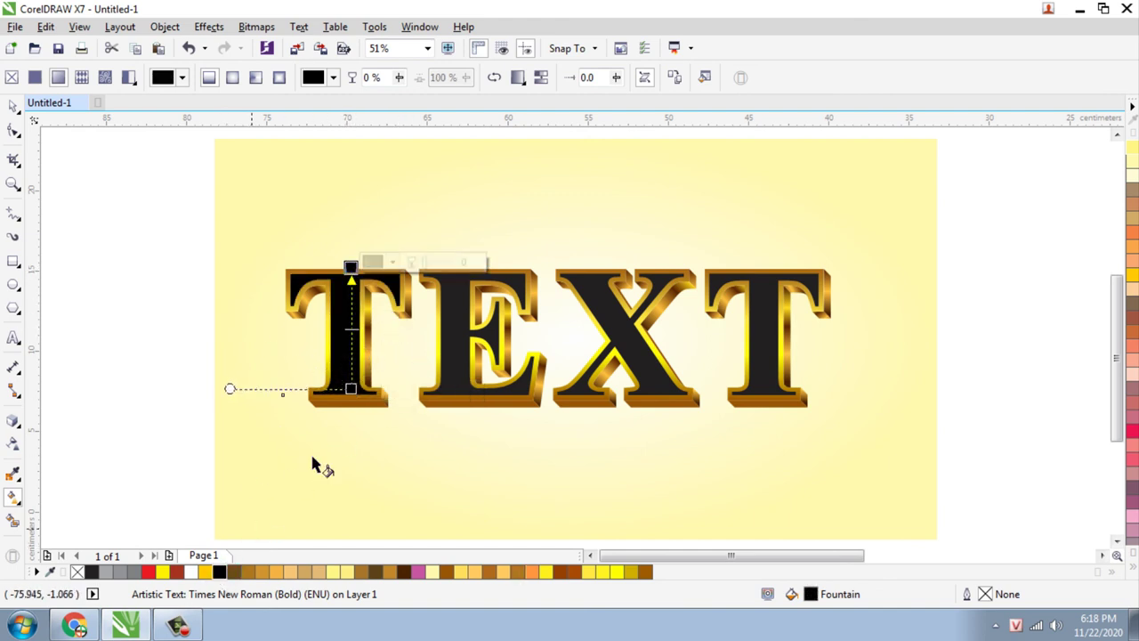
Add a middle colour stop at 75% to the first T's front gradient and try dark greys and a blue-grey on it
{"action": "double_click", "coordinate": [351, 296]}
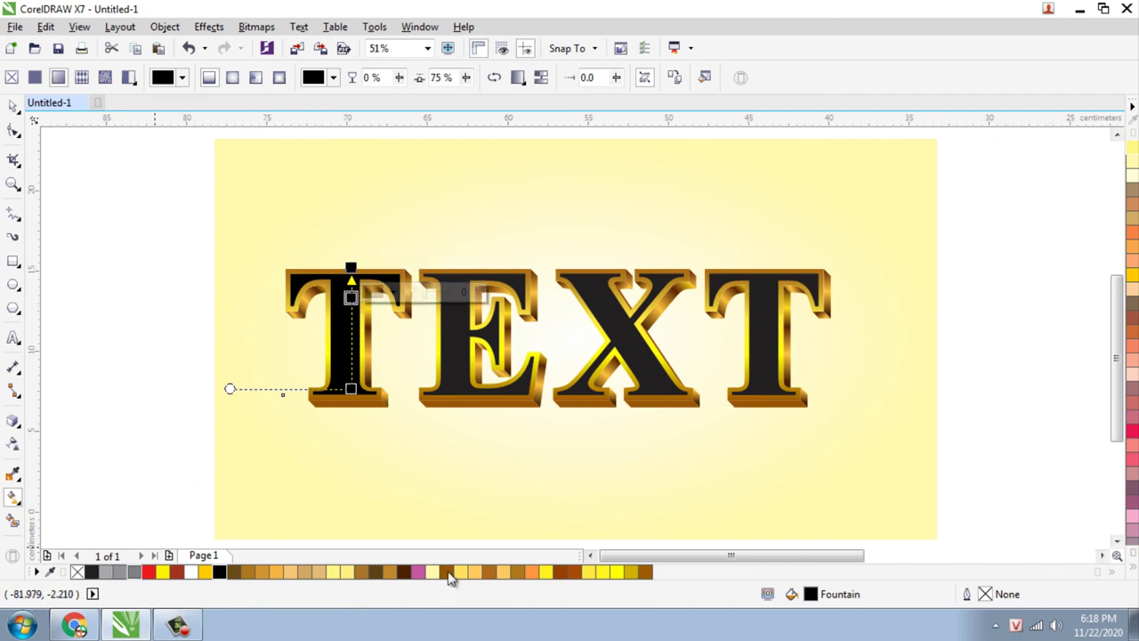
{"action": "left_click", "coordinate": [162, 571]}
{"action": "left_click", "coordinate": [1135, 580]}
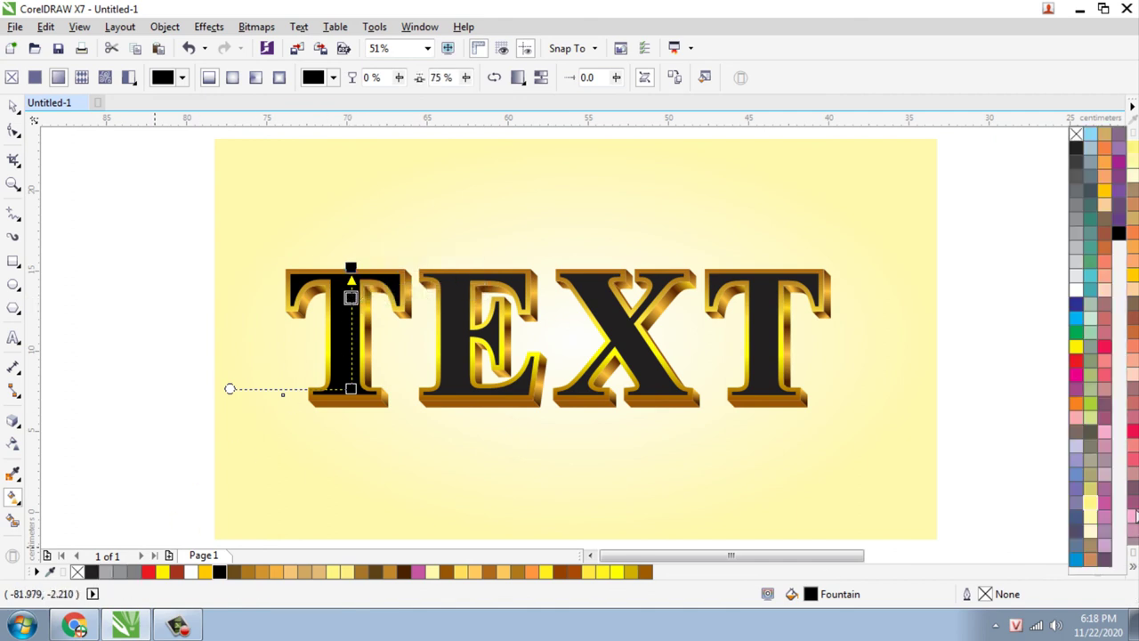
{"action": "left_click", "coordinate": [1077, 166]}
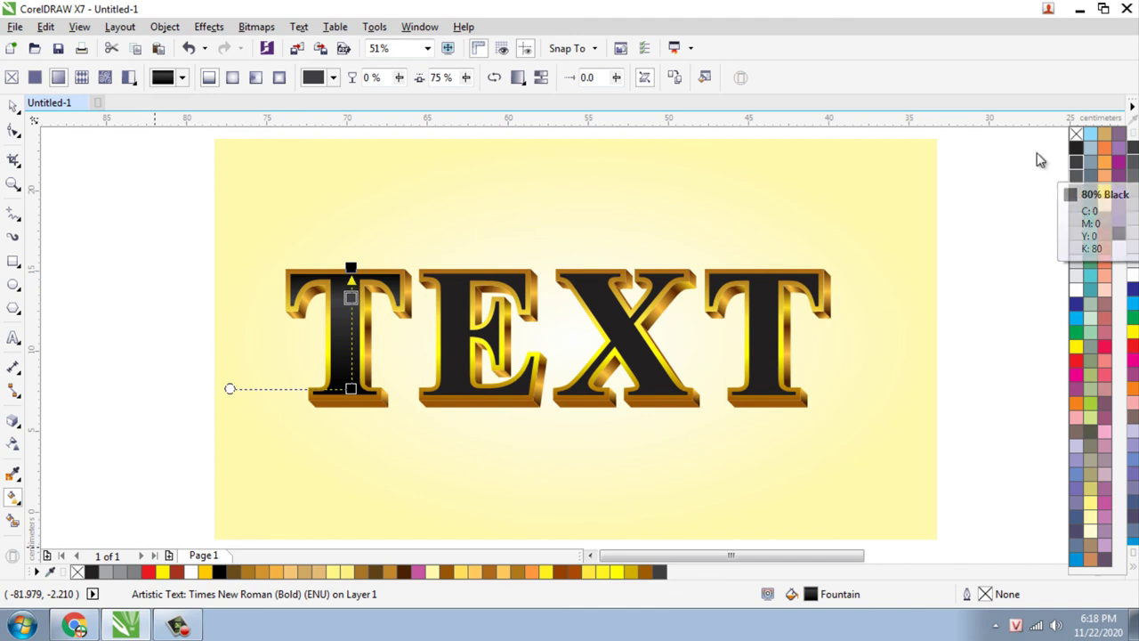
{"action": "left_click", "coordinate": [1074, 175]}
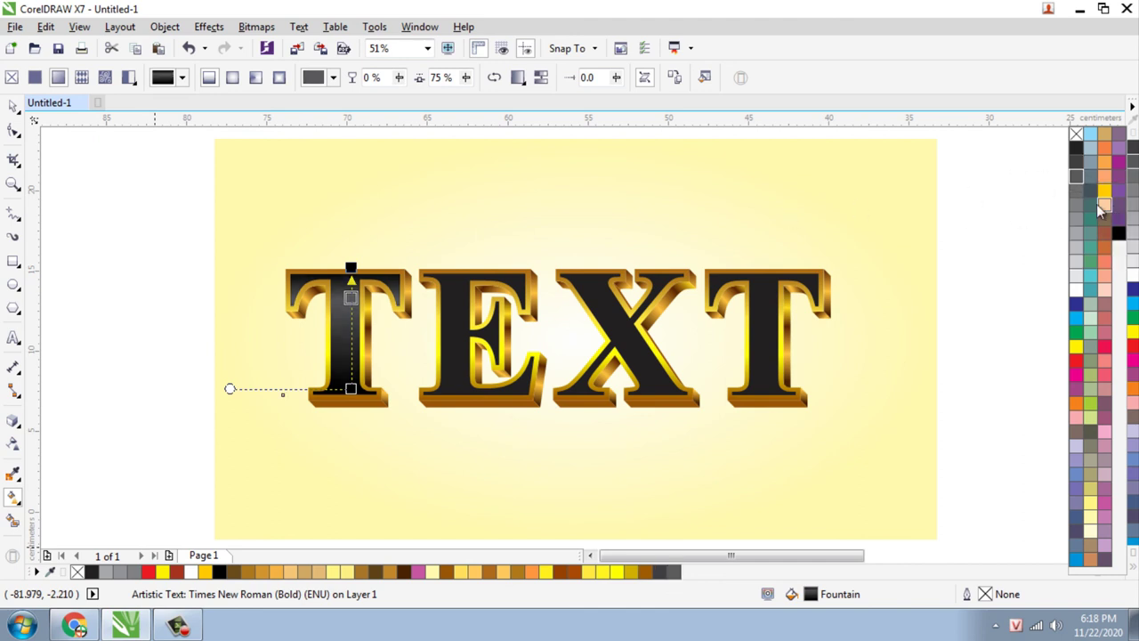
{"action": "left_click", "coordinate": [1077, 190]}
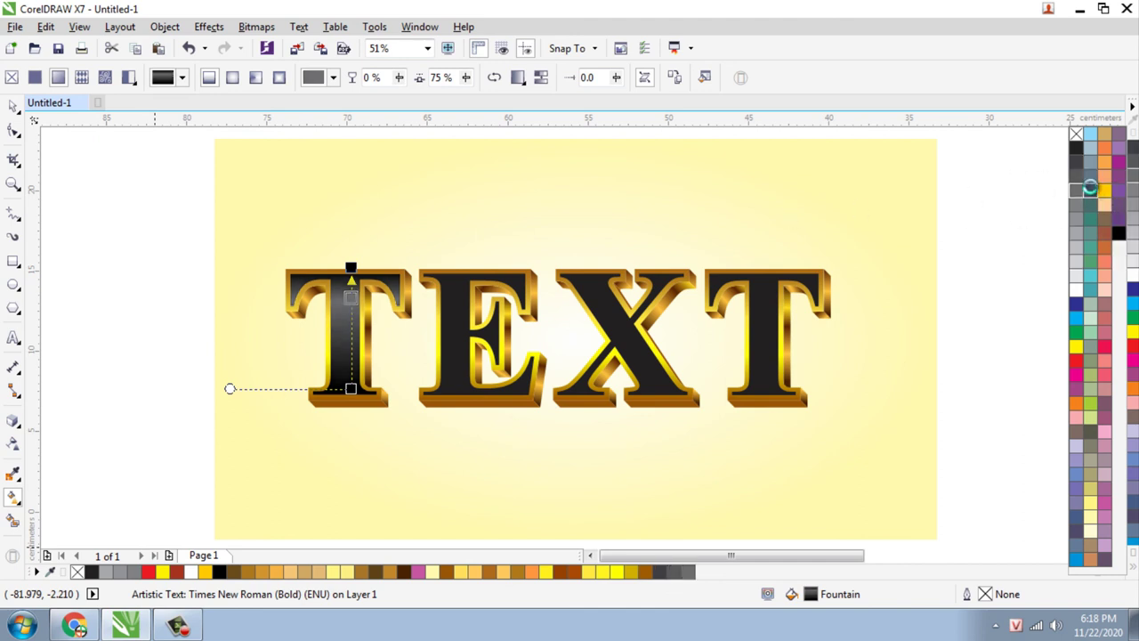
{"action": "left_click", "coordinate": [1089, 187]}
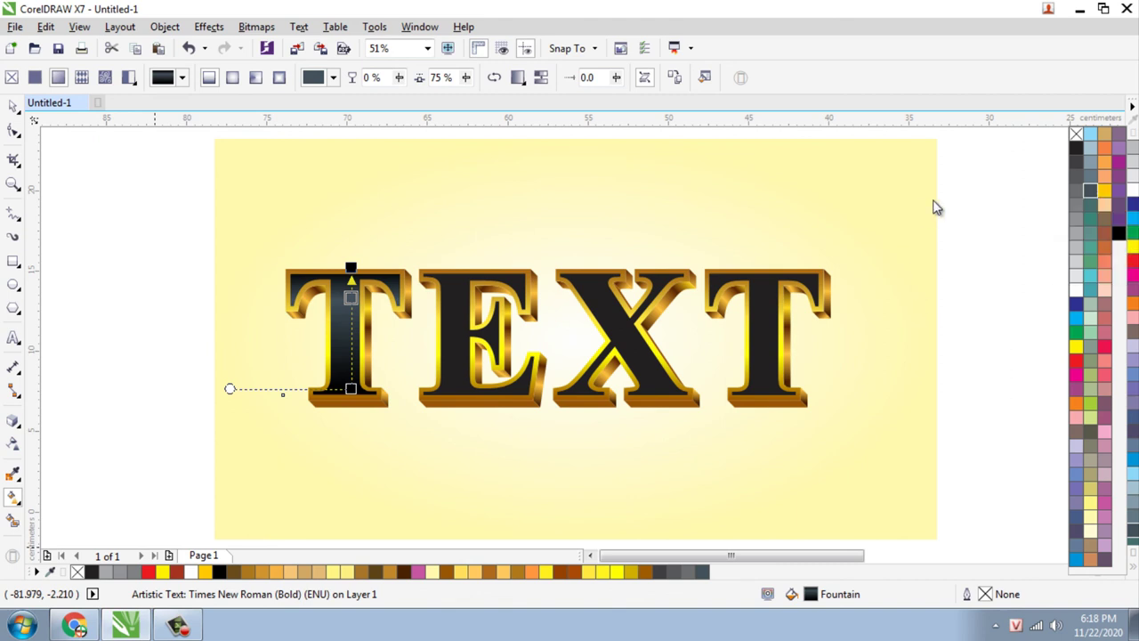
Try muted brown, orange-brown and Ruby Red on the middle stop of the first T's front gradient
{"action": "left_click", "coordinate": [1107, 220]}
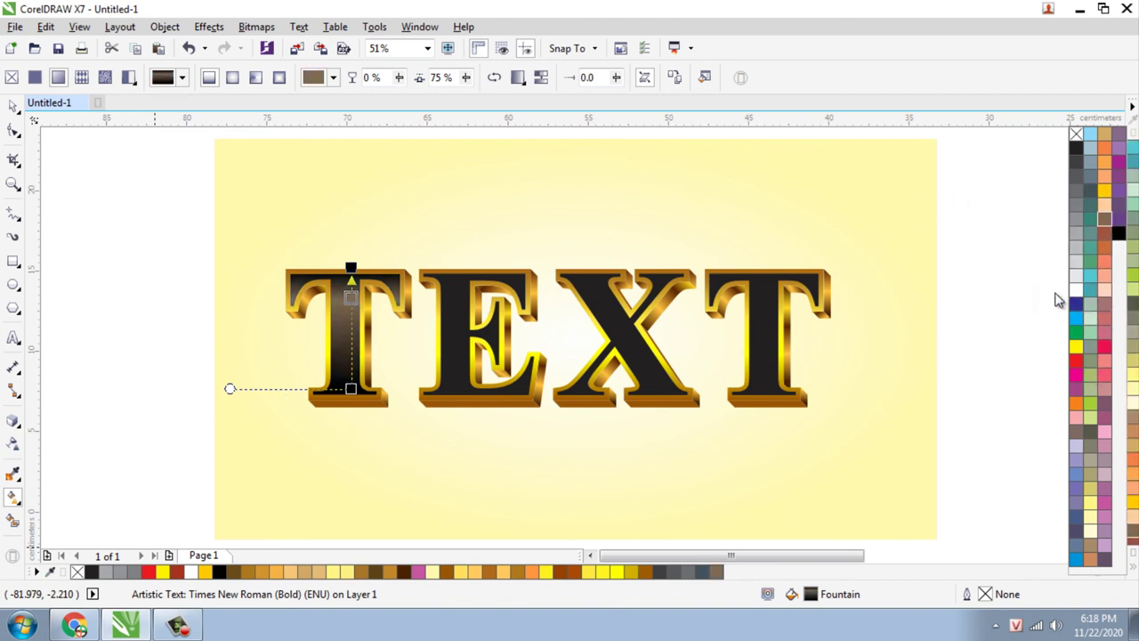
{"action": "left_click", "coordinate": [1104, 246]}
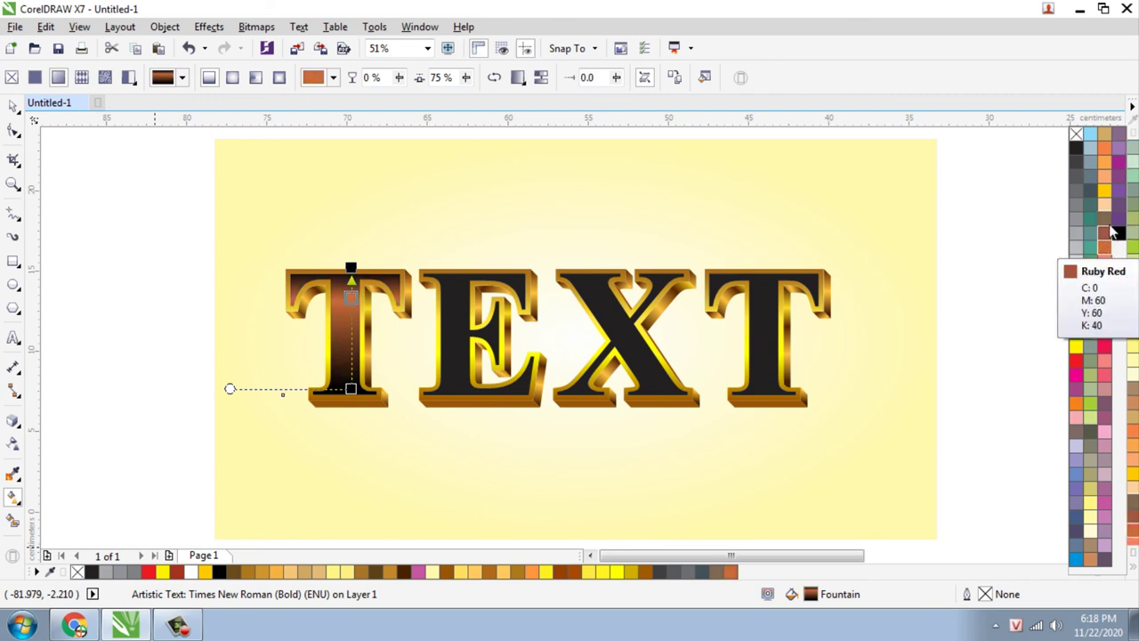
{"action": "left_click", "coordinate": [1105, 220]}
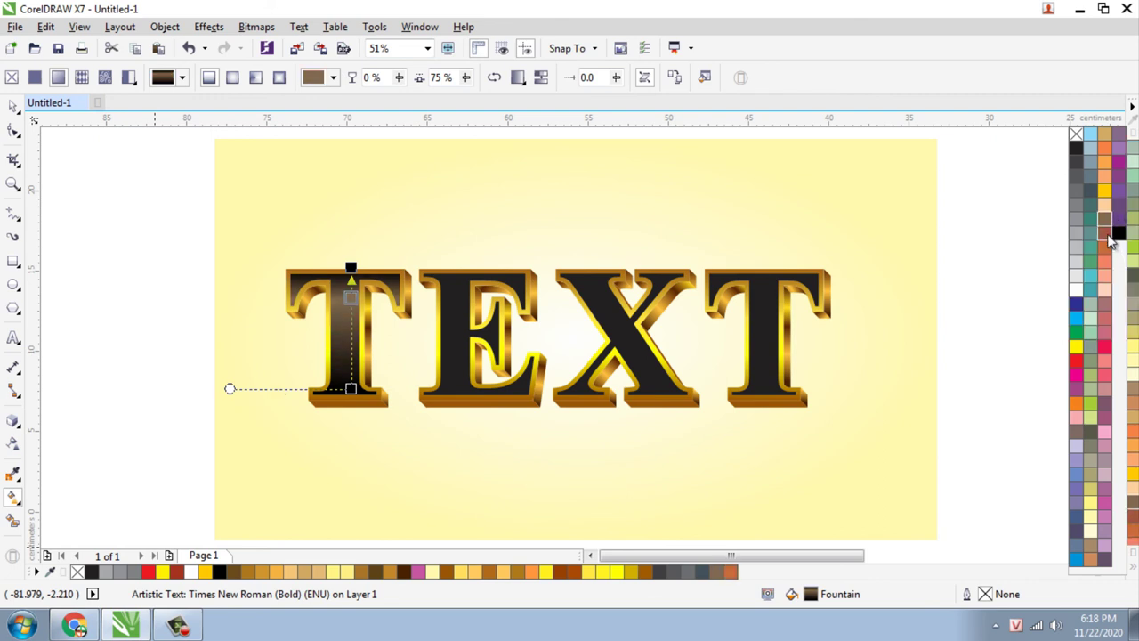
{"action": "left_click", "coordinate": [1105, 235]}
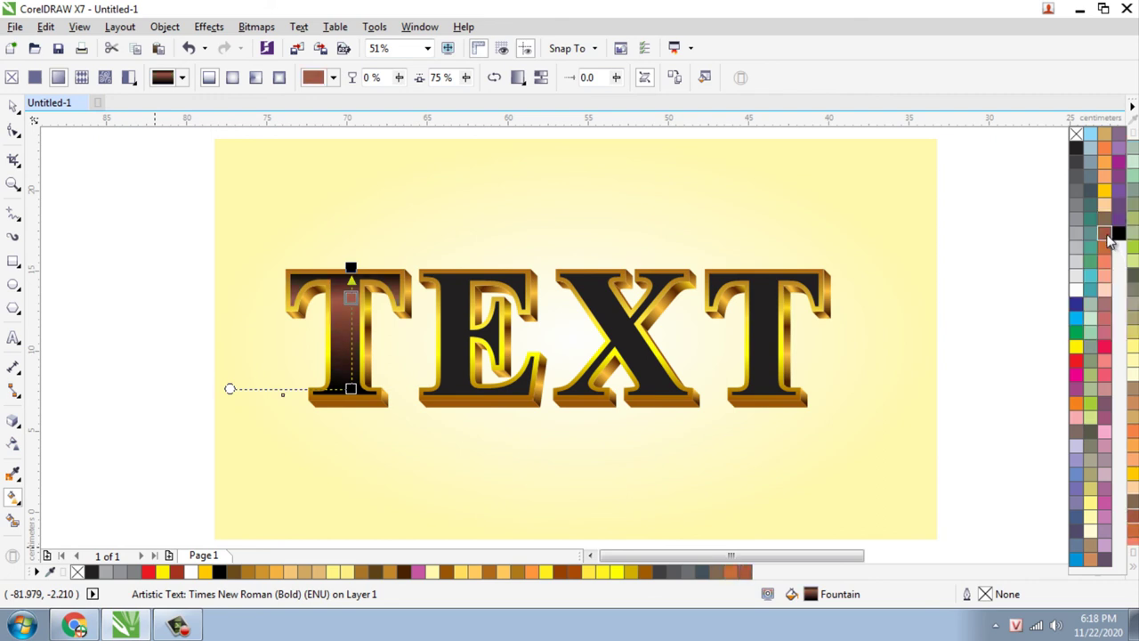
{"action": "left_click", "coordinate": [125, 268]}
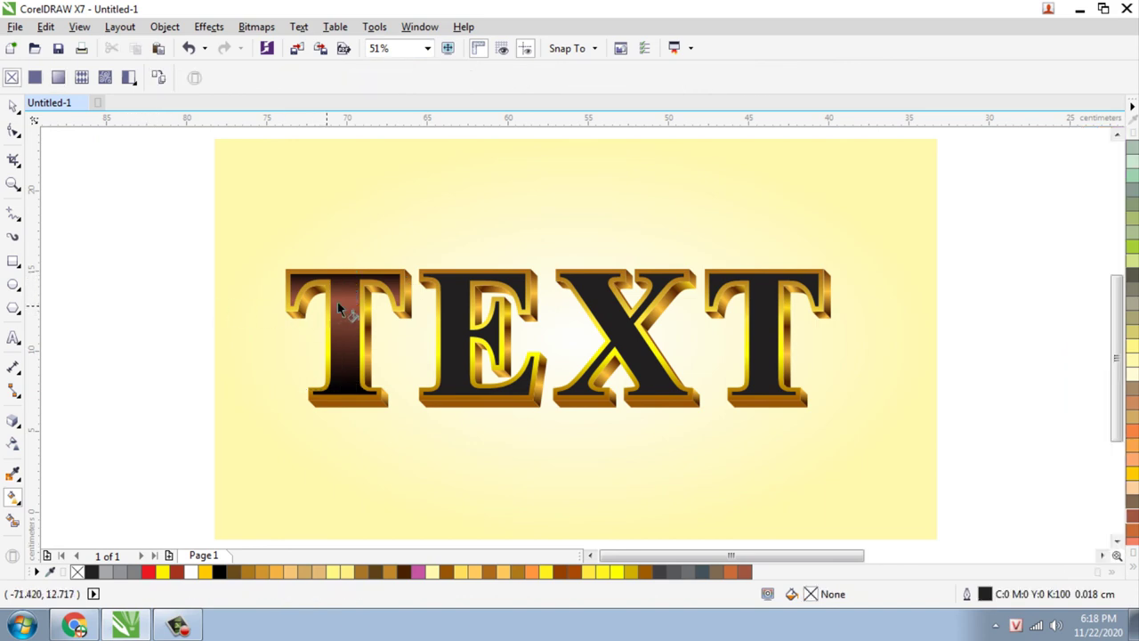
Shorten the first T's front gradient by moving its upper and lower black stops slightly inward
{"action": "scroll", "coordinate": [337, 302], "scroll_direction": "up", "scroll_amount": 3}
{"action": "scroll", "coordinate": [351, 307], "scroll_direction": "down", "scroll_amount": 2}
{"action": "left_click", "coordinate": [380, 266]}
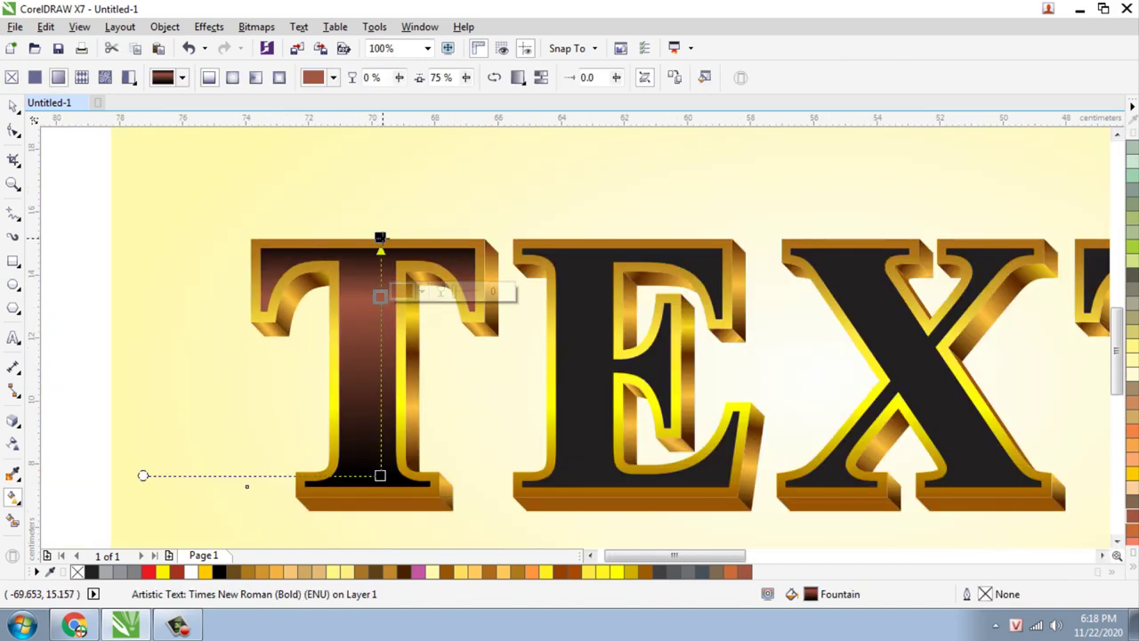
{"action": "left_click_drag", "start_coordinate": [380, 267], "coordinate": [380, 293]}
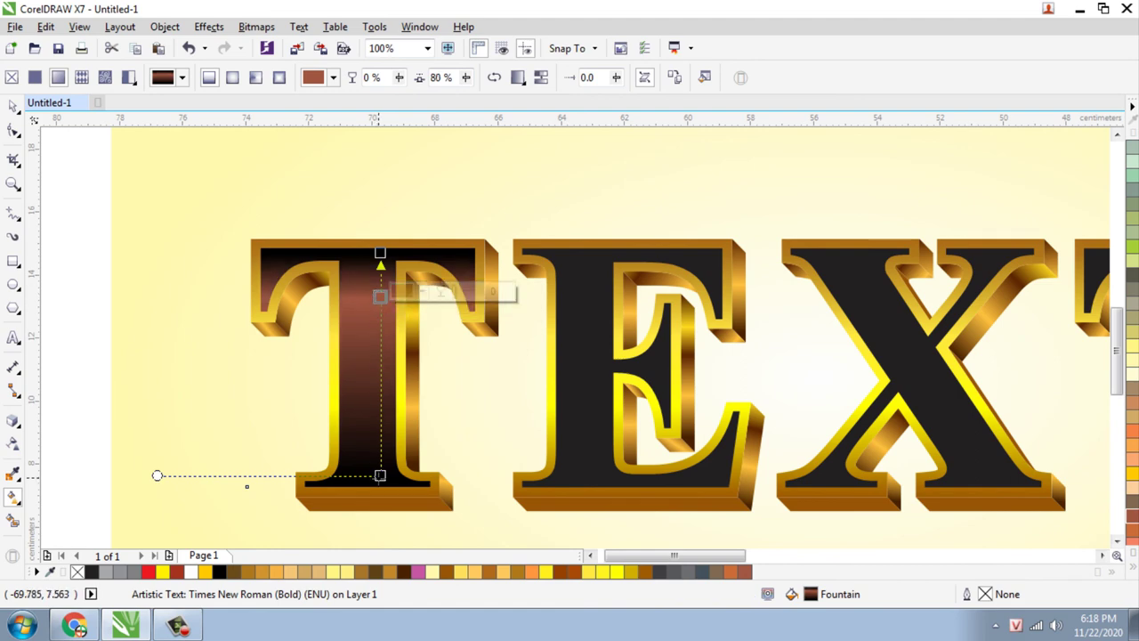
{"action": "left_click_drag", "start_coordinate": [380, 472], "coordinate": [380, 463]}
{"action": "scroll", "coordinate": [360, 283], "scroll_direction": "down", "scroll_amount": 1}
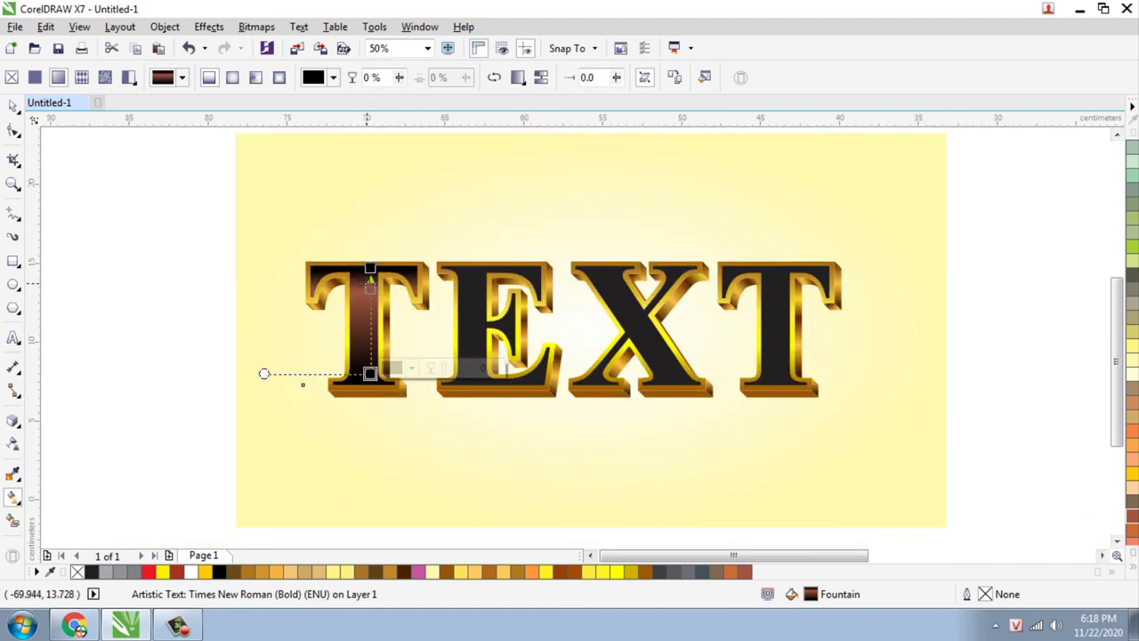
Compare the orange-brown and Ruby Red swatches on the first T's middle gradient stop and settle on muted brown
{"action": "left_click", "coordinate": [370, 285]}
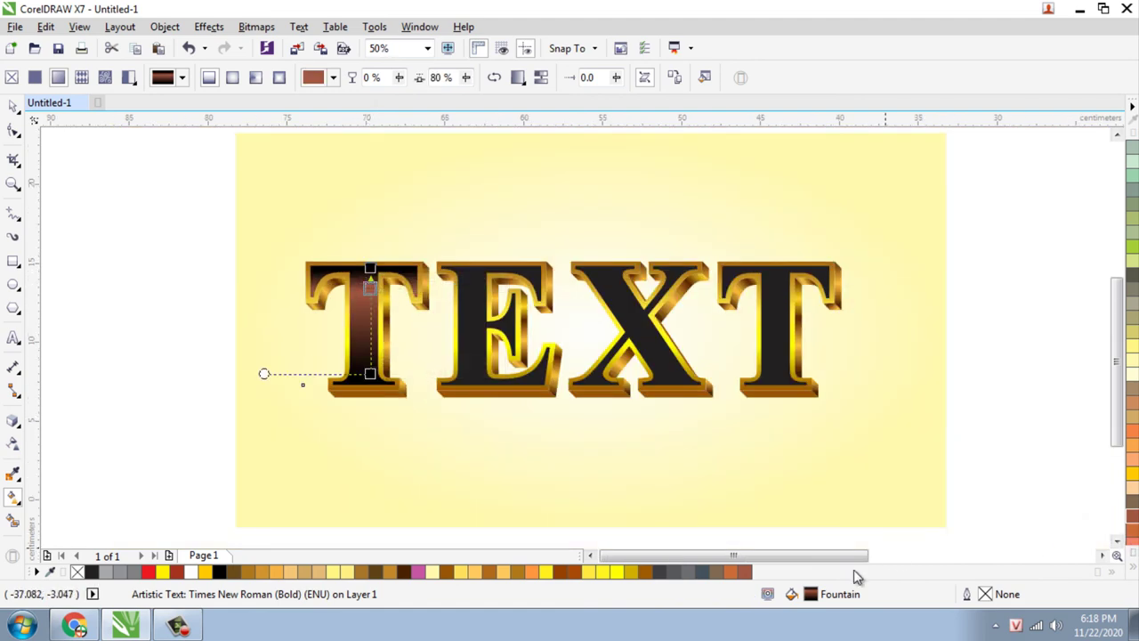
{"action": "left_click", "coordinate": [735, 572]}
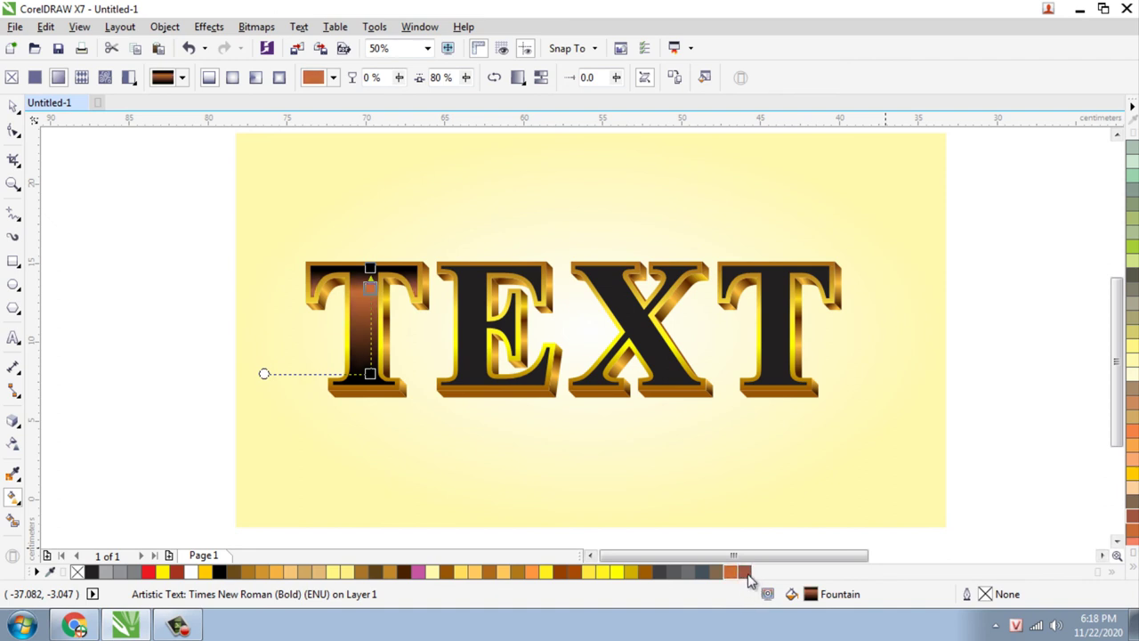
{"action": "left_click", "coordinate": [746, 574]}
{"action": "left_click", "coordinate": [732, 574]}
{"action": "left_click", "coordinate": [717, 574]}
{"action": "left_click", "coordinate": [196, 326]}
{"action": "scroll", "coordinate": [260, 299], "scroll_direction": "up", "scroll_amount": 1}
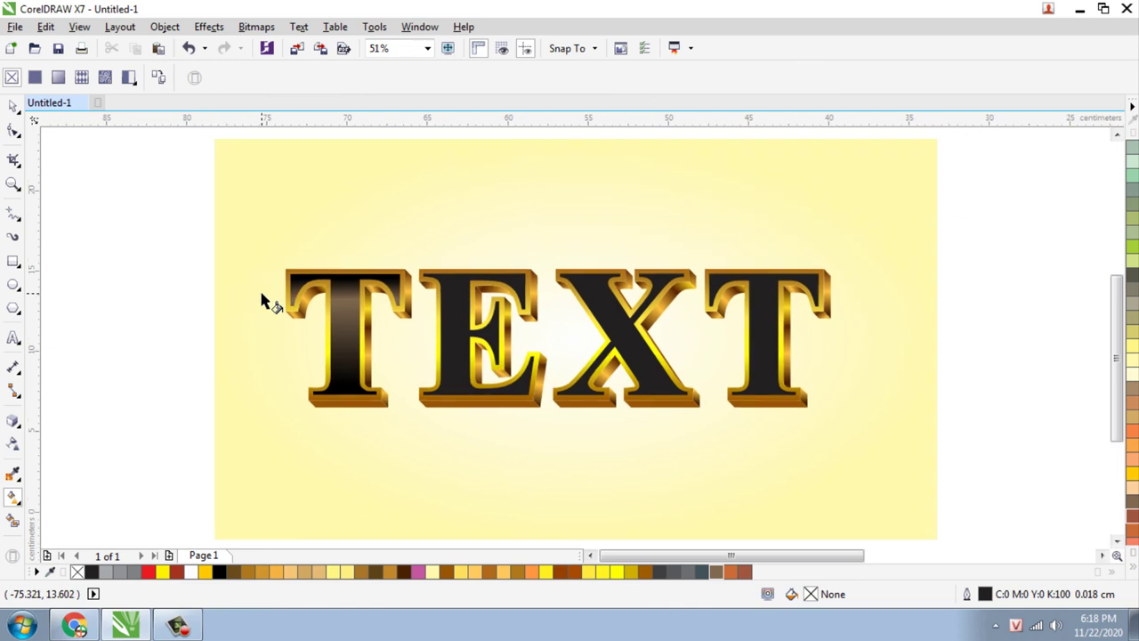
Copy the first T's black-and-brown front gradient onto the front faces of the E and the X
{"action": "left_click", "coordinate": [452, 320]}
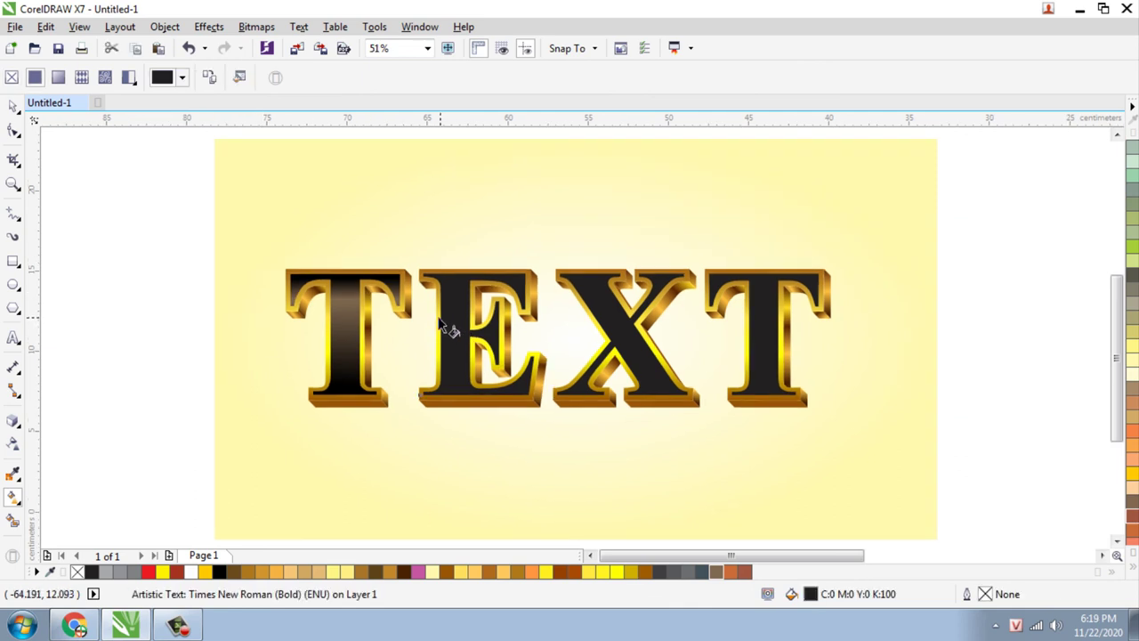
{"action": "left_click", "coordinate": [209, 77]}
{"action": "left_click", "coordinate": [337, 299]}
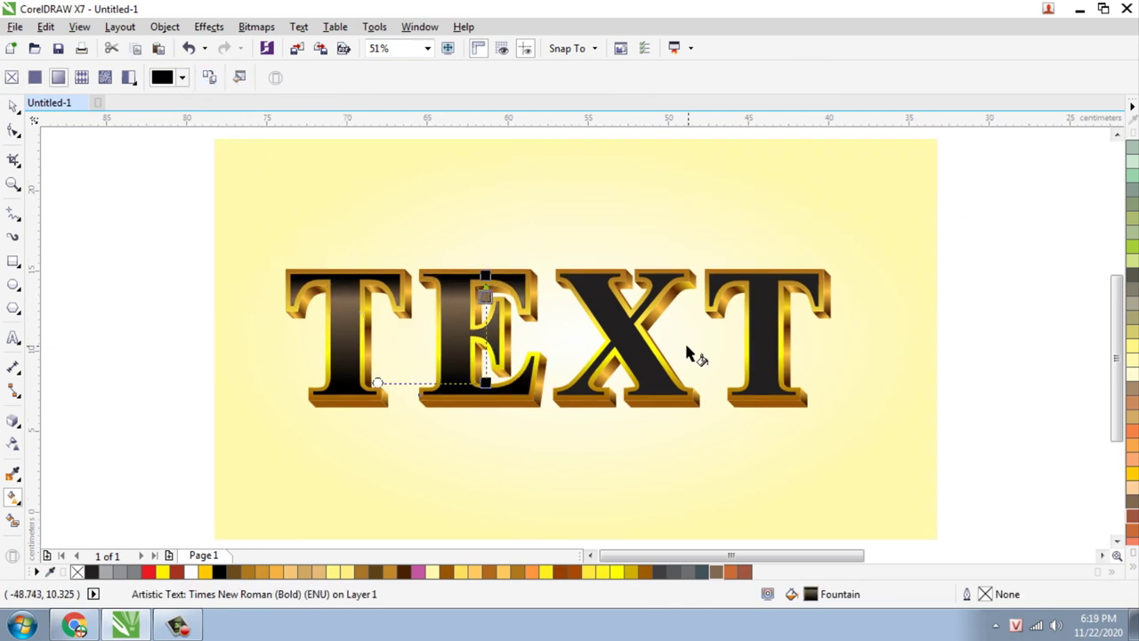
{"action": "left_click", "coordinate": [209, 77]}
{"action": "left_click", "coordinate": [334, 321]}
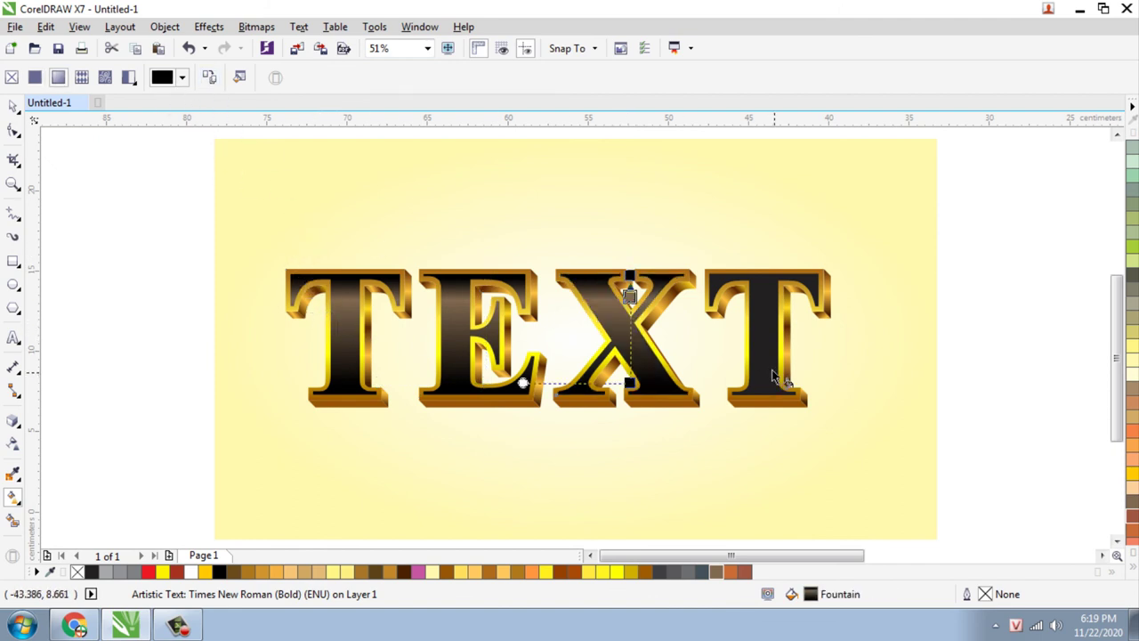
Copy the first T's front gradient onto the last T's front face, leave the fill tool and deselect
{"action": "left_click", "coordinate": [210, 78]}
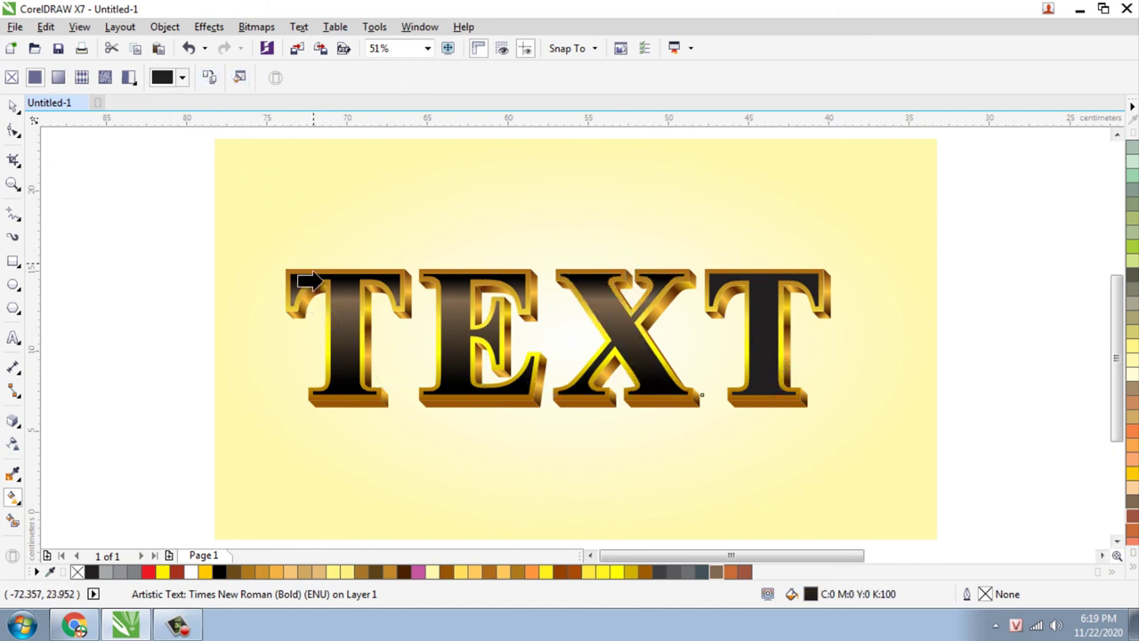
{"action": "left_click", "coordinate": [331, 318]}
{"action": "left_click", "coordinate": [13, 105]}
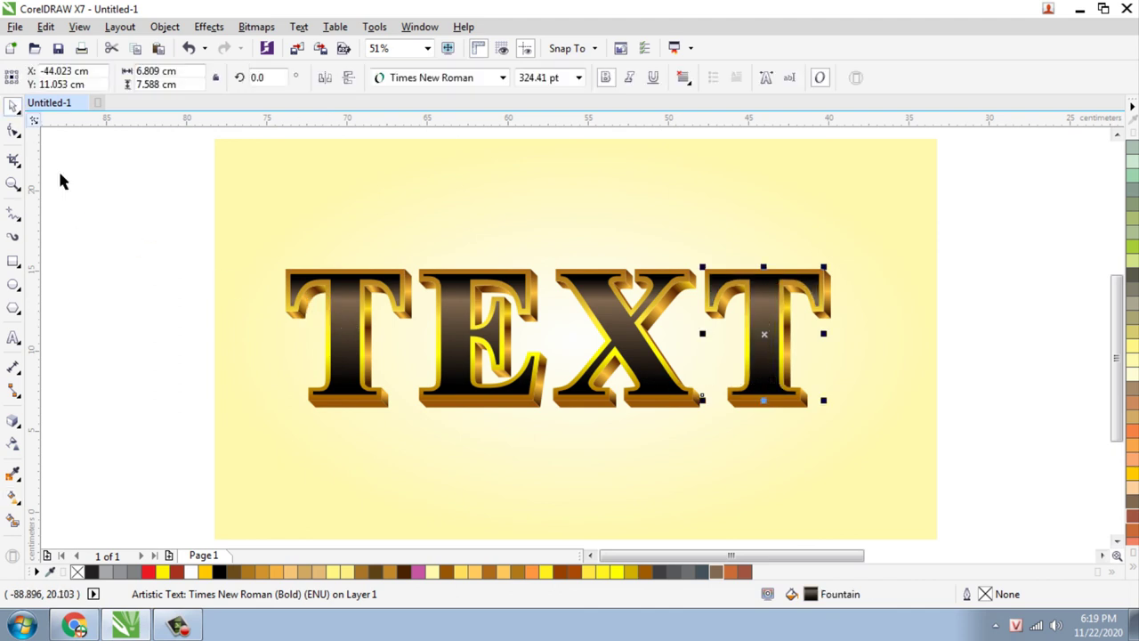
{"action": "left_click", "coordinate": [95, 221]}
Group all pieces of the four letters and enlarge the group slightly from its centre
{"action": "left_click_drag", "start_coordinate": [94, 181], "coordinate": [912, 485]}
{"action": "key", "text": "ctrl+g"}
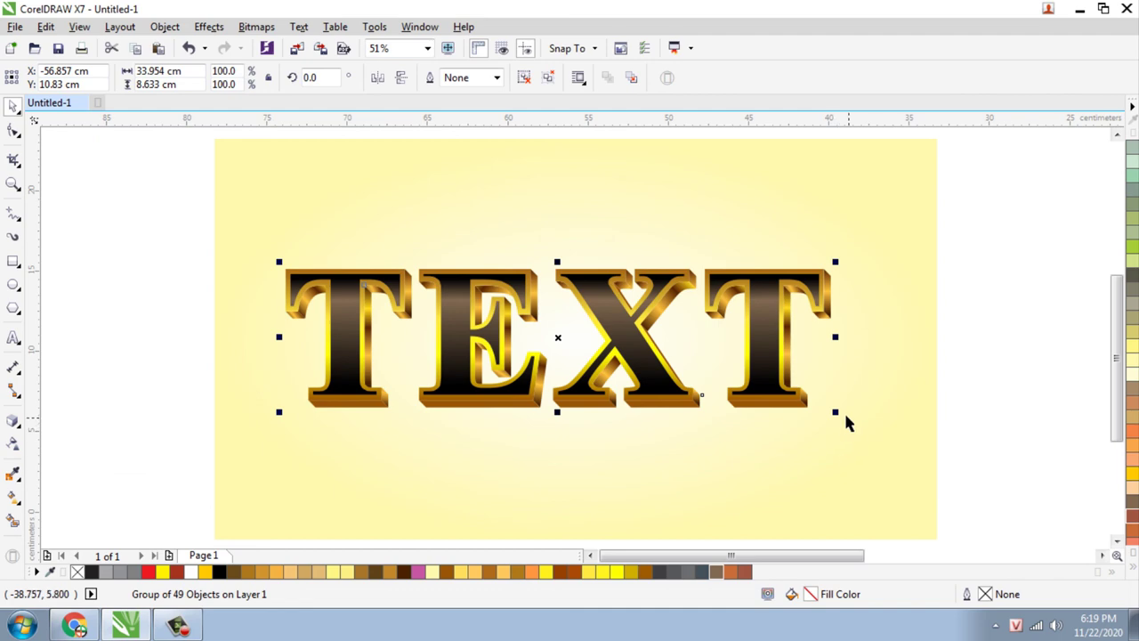
{"action": "left_click_drag", "start_coordinate": [835, 412], "coordinate": [870, 463]}
{"action": "left_click", "coordinate": [1032, 422]}
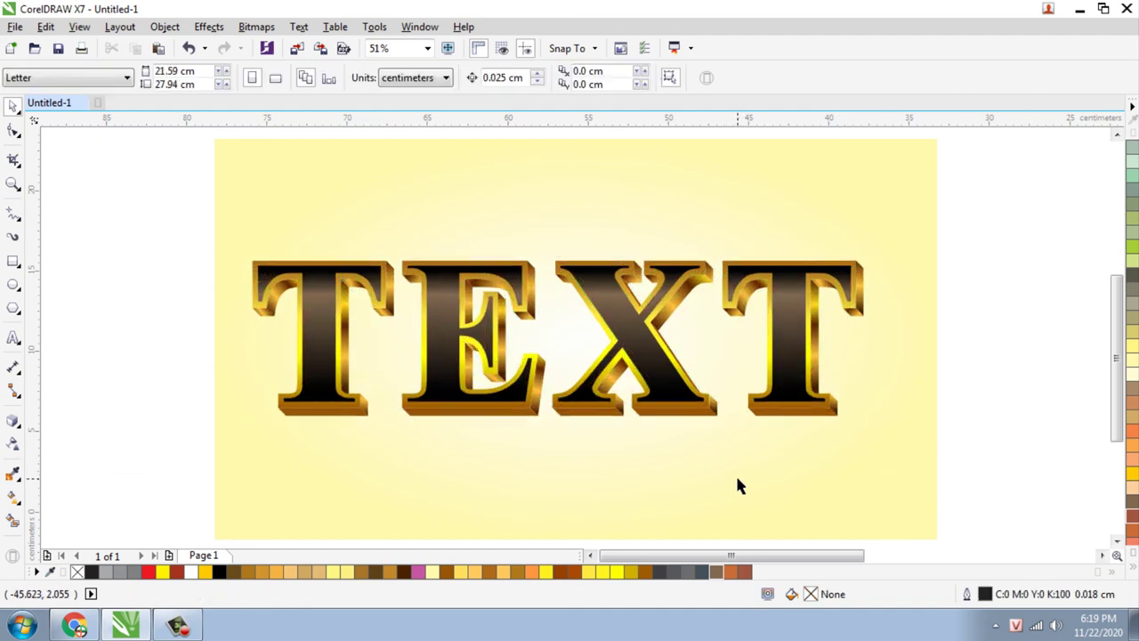
Inspect the cream background's elliptical gradient fill and deselect the background
{"action": "left_click", "coordinate": [638, 468]}
{"action": "left_click", "coordinate": [13, 499]}
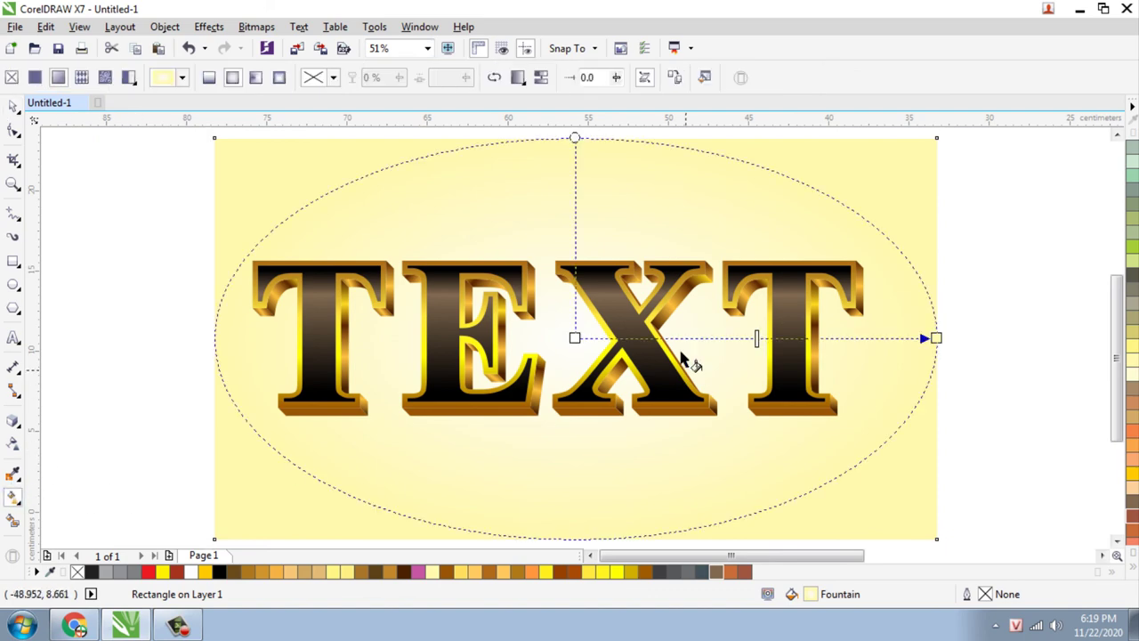
{"action": "left_click", "coordinate": [1010, 335]}
{"action": "left_click", "coordinate": [14, 107]}
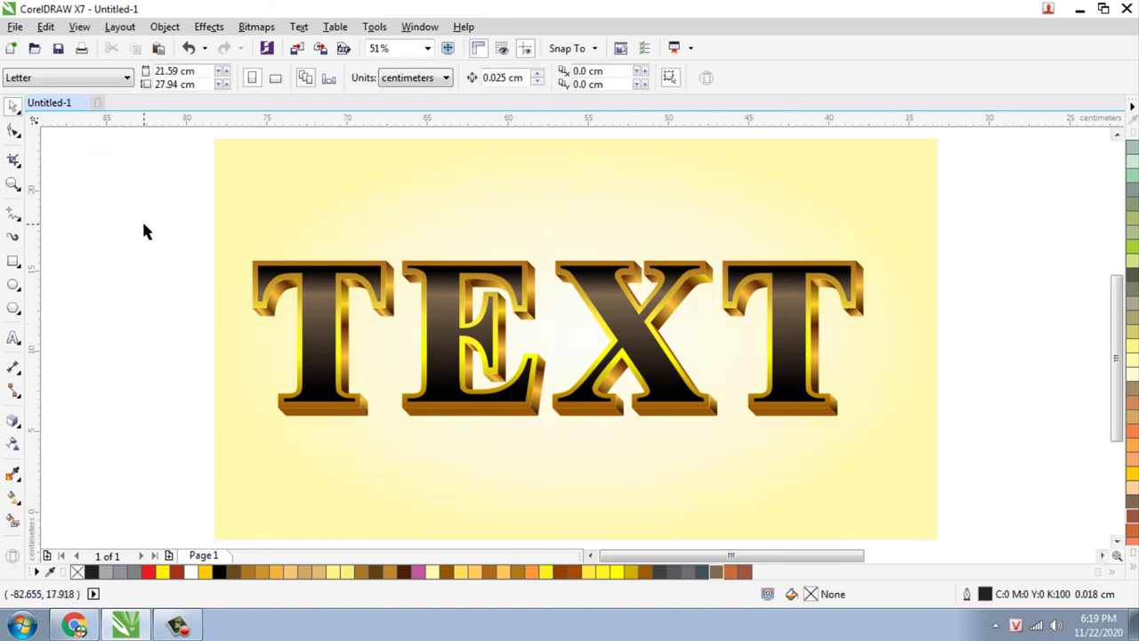